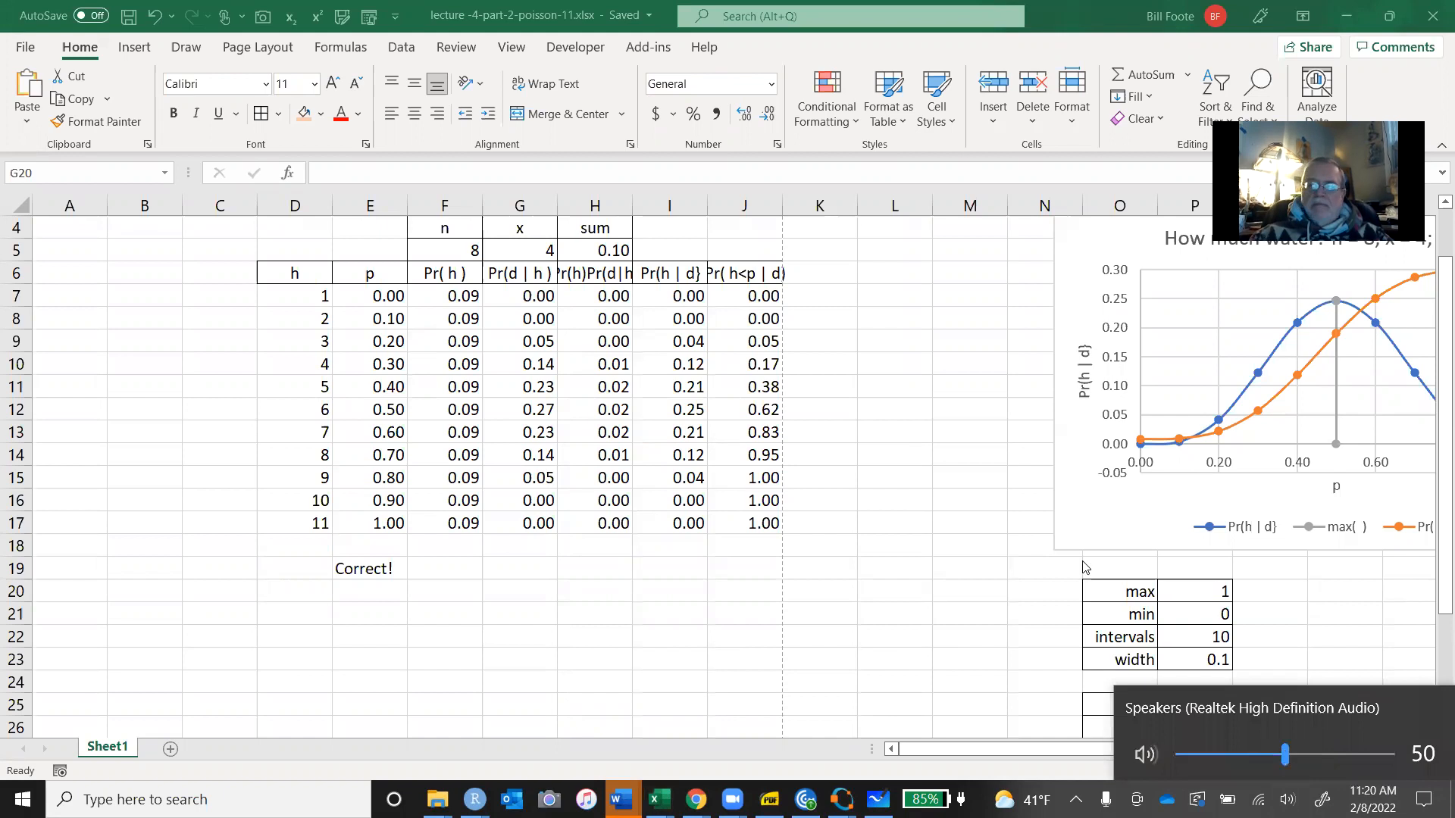
Examine the interval settings and chart label tables beneath the probability chart, down to row 35.
left_click(902, 458)
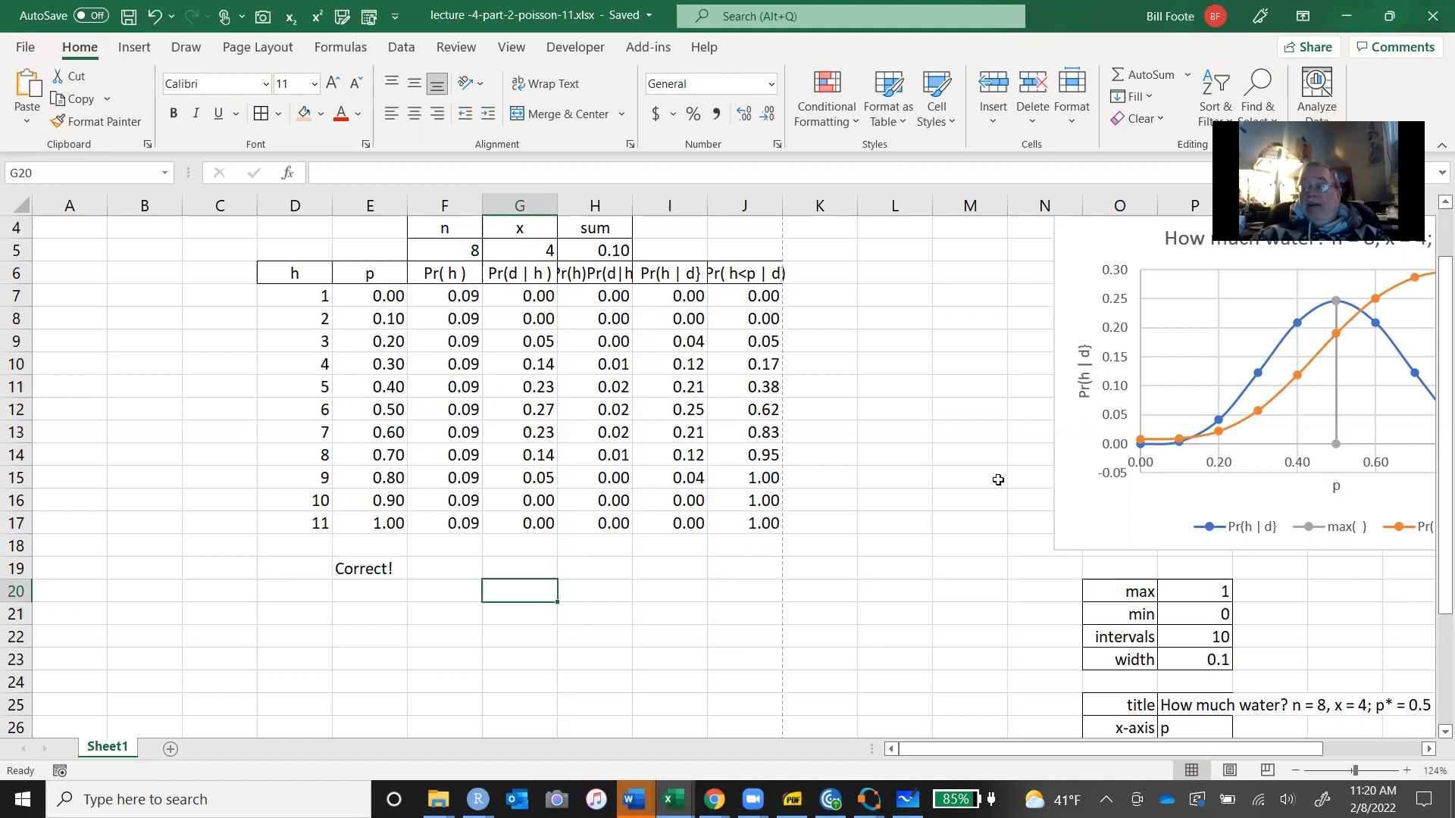
left_click(1001, 700)
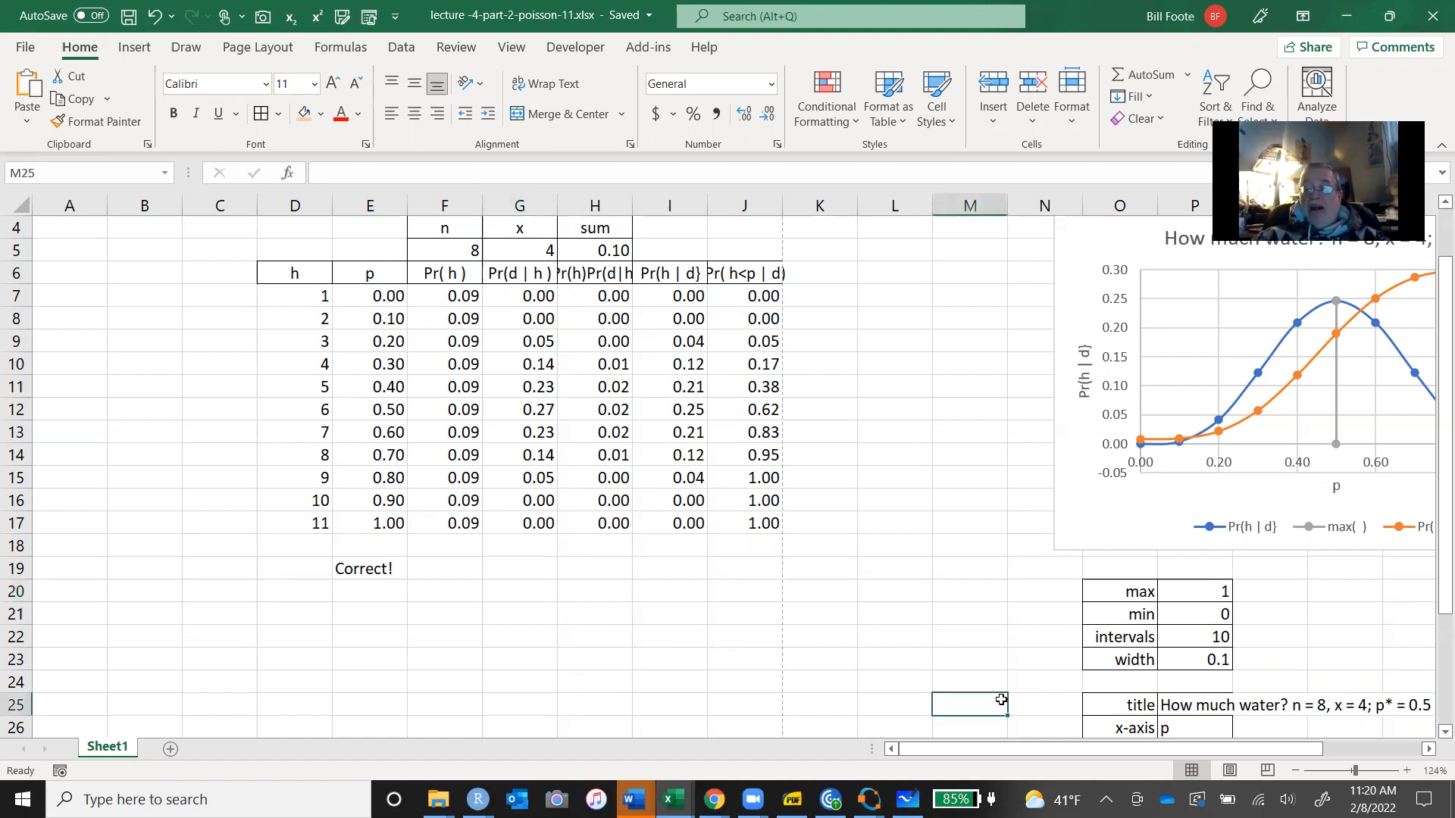
key("Down")
key("Down")
key("Down")
key("Down")
key("Down")
key("Down")
key("Down")
key("Down")
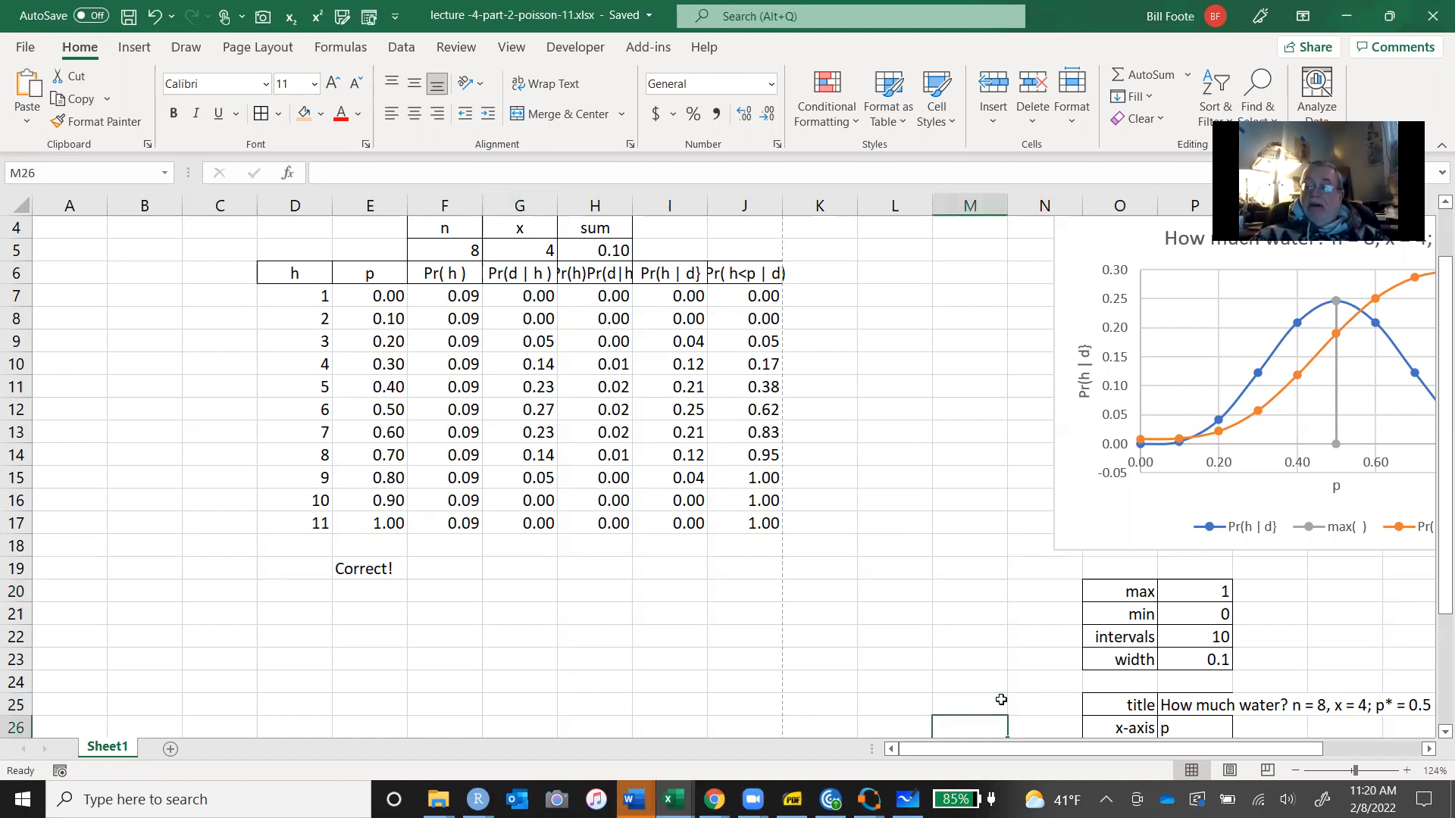
key("Down")
key("Down")
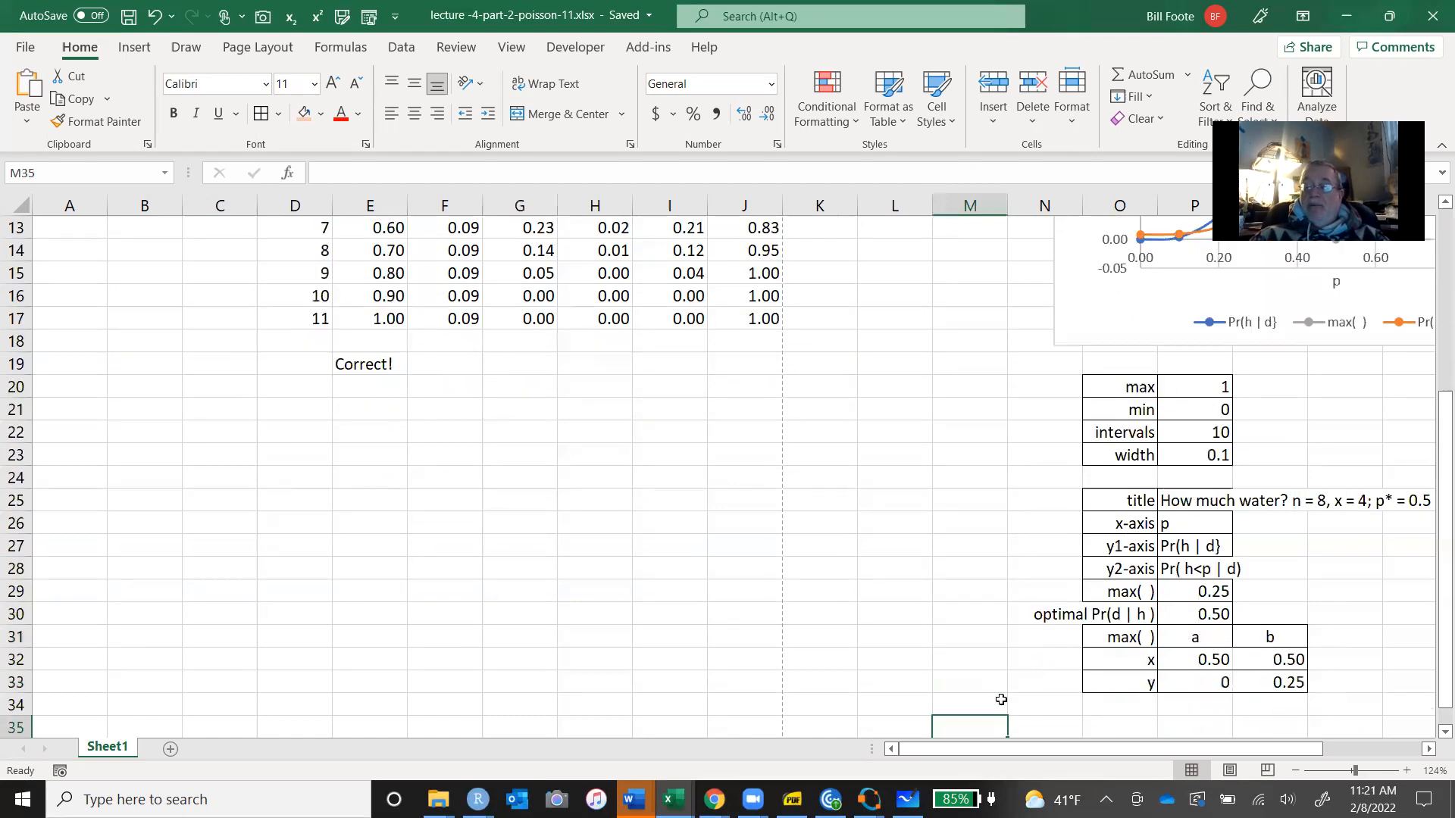
key("Right")
key("Right")
key("Right")
key("Right")
key("Right")
key("Right")
key("Right")
key("Right")
key("Right")
key("Right")
key("Right")
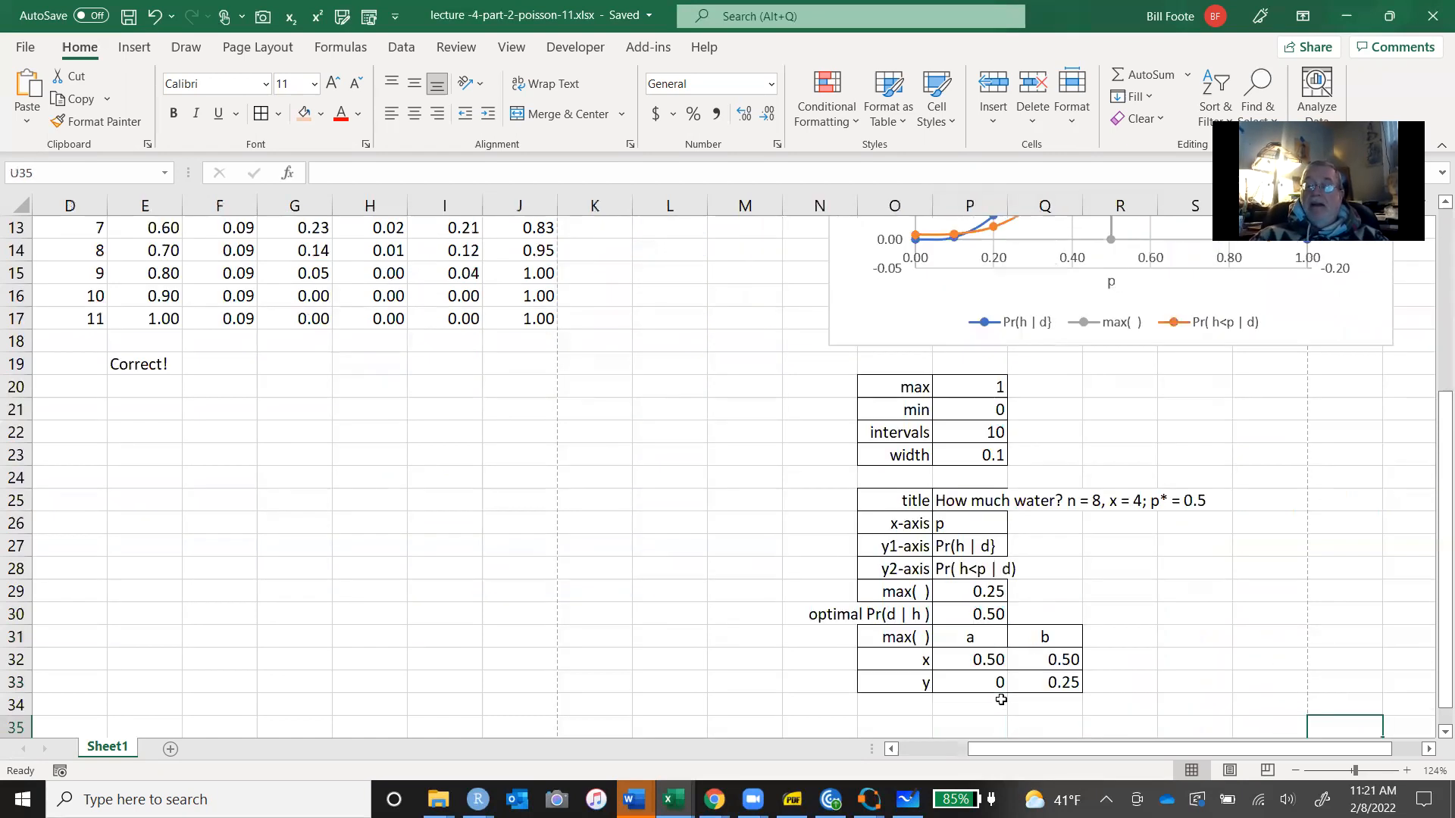
Examine the complete "How much water?" chart with its posterior and cumulative probability curves.
key("Up")
key("Up")
key("Up")
key("Up")
key("Up")
key("Up")
key("Up")
key("Up")
key("Up")
key("Up")
key("Up")
key("Up")
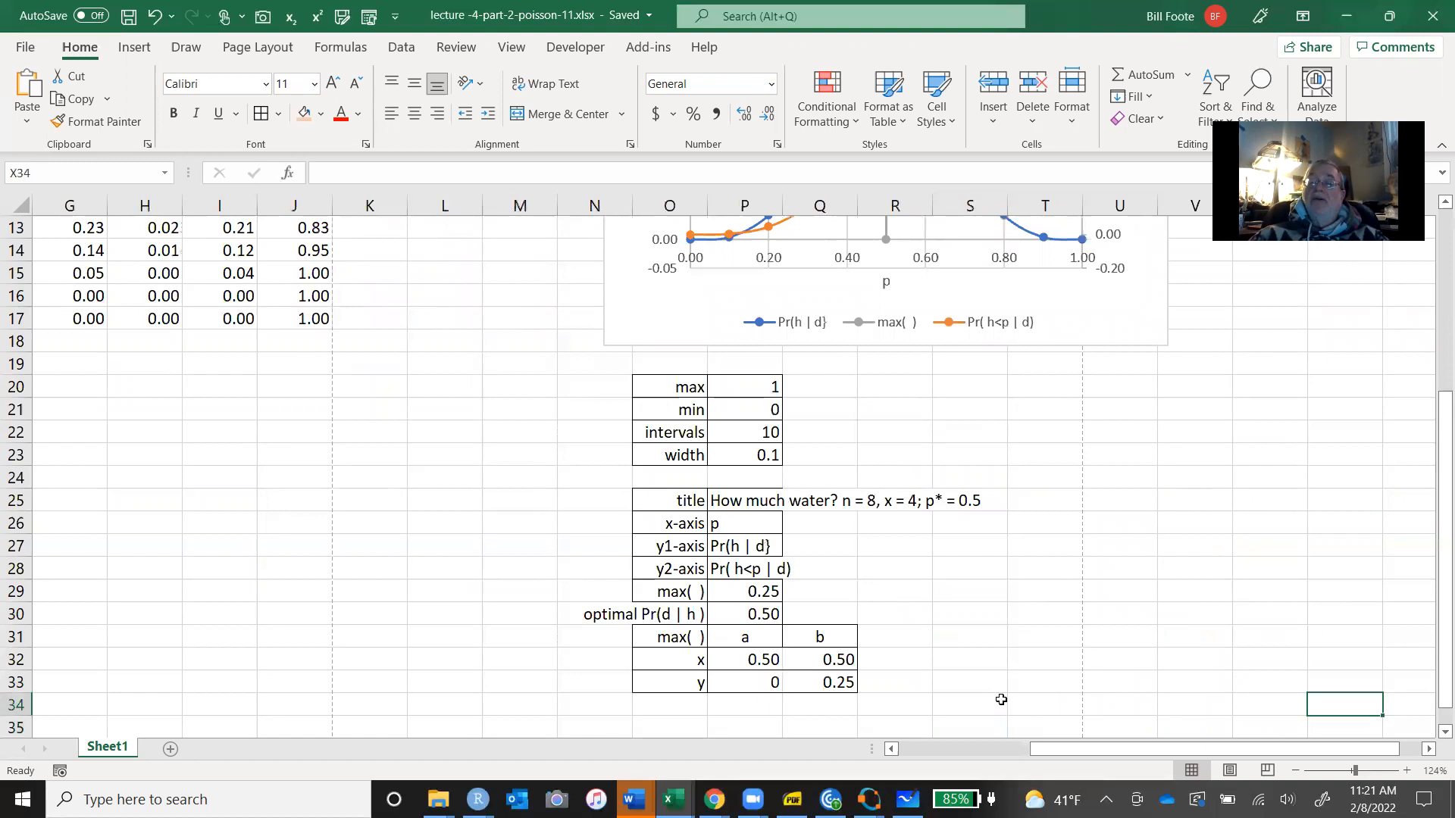
key("ctrl+Up")
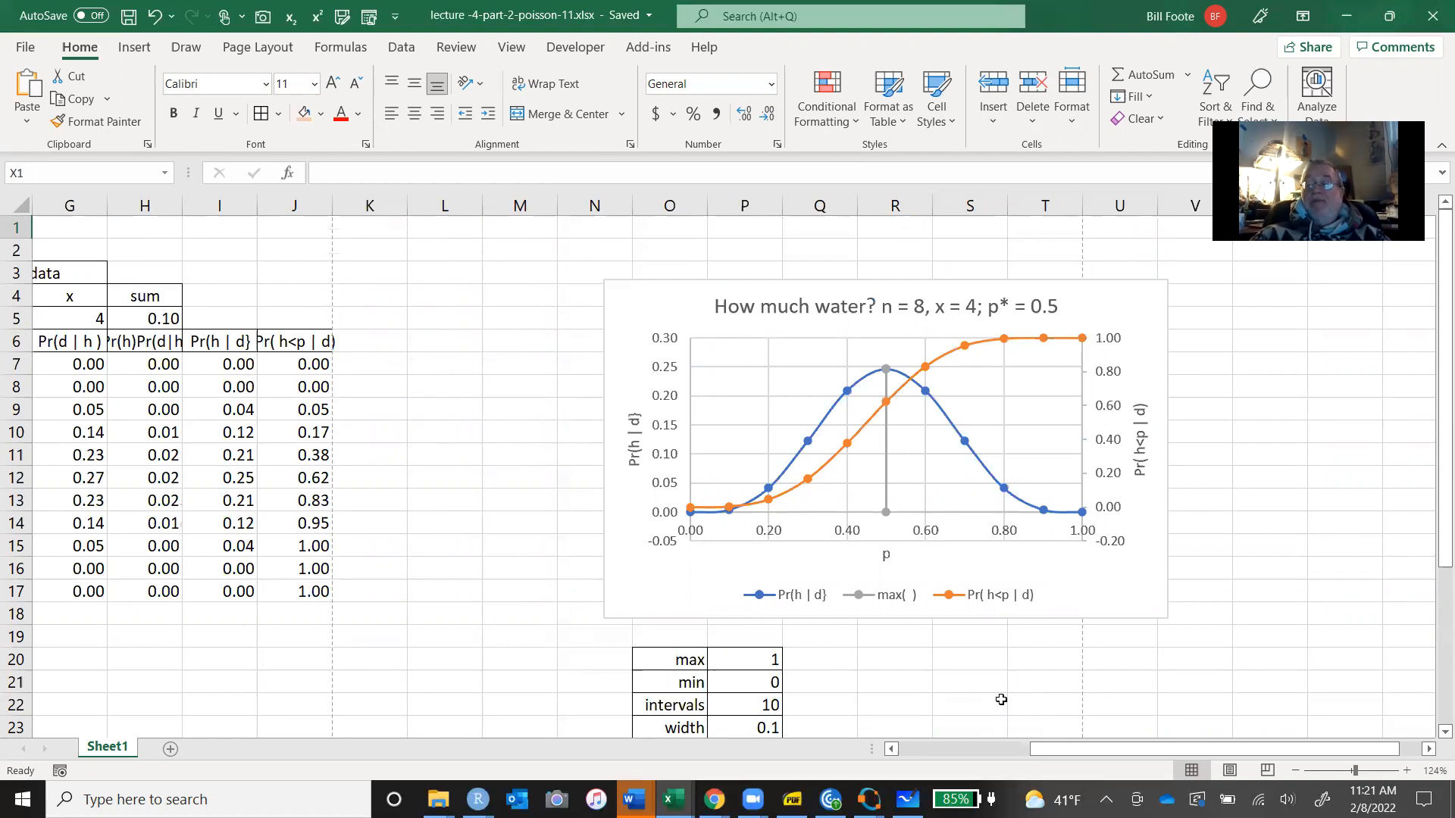
key("Left")
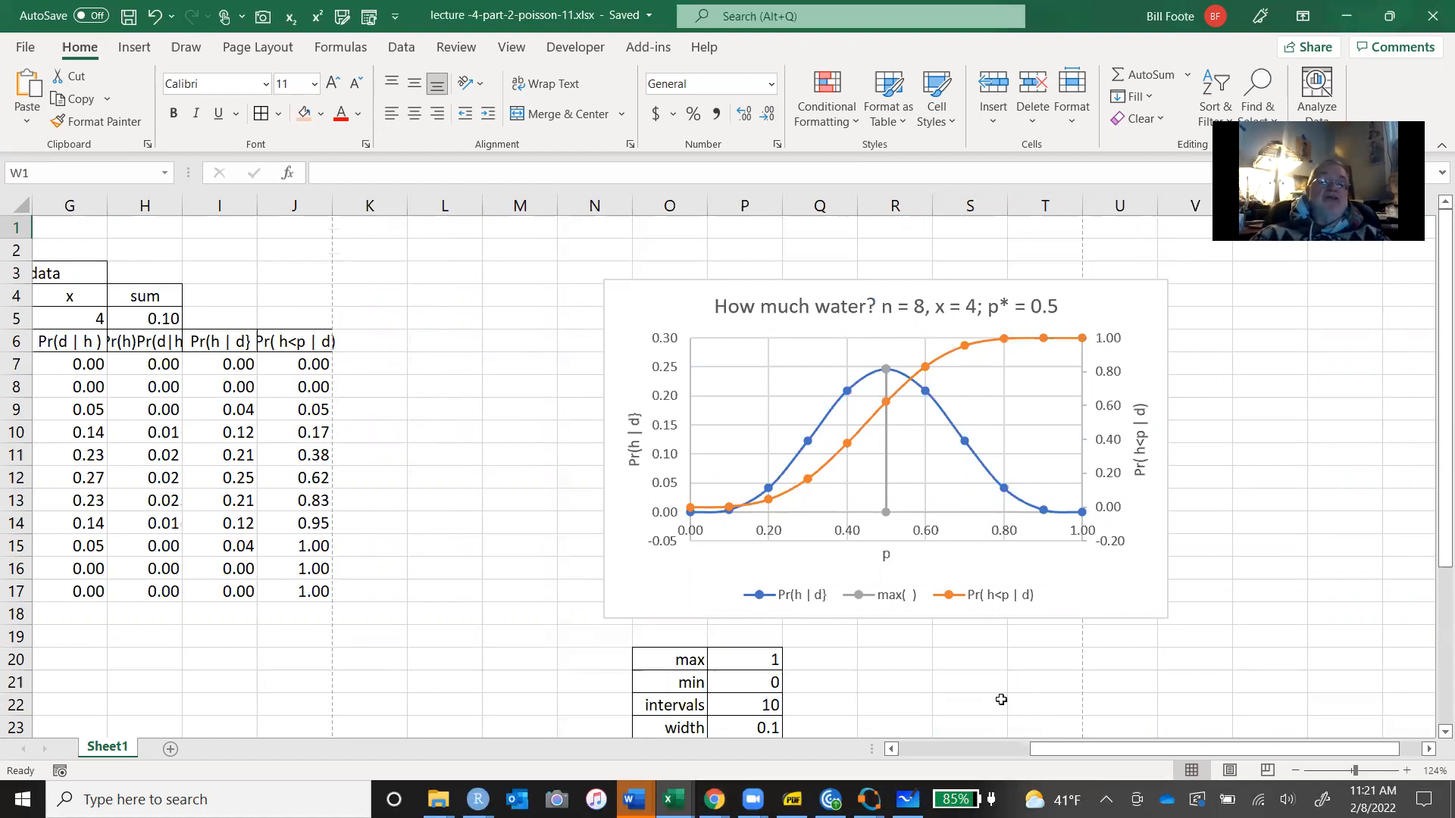
Rename the "p" column header in cell E6 to "lambda".
key("ctrl+Home")
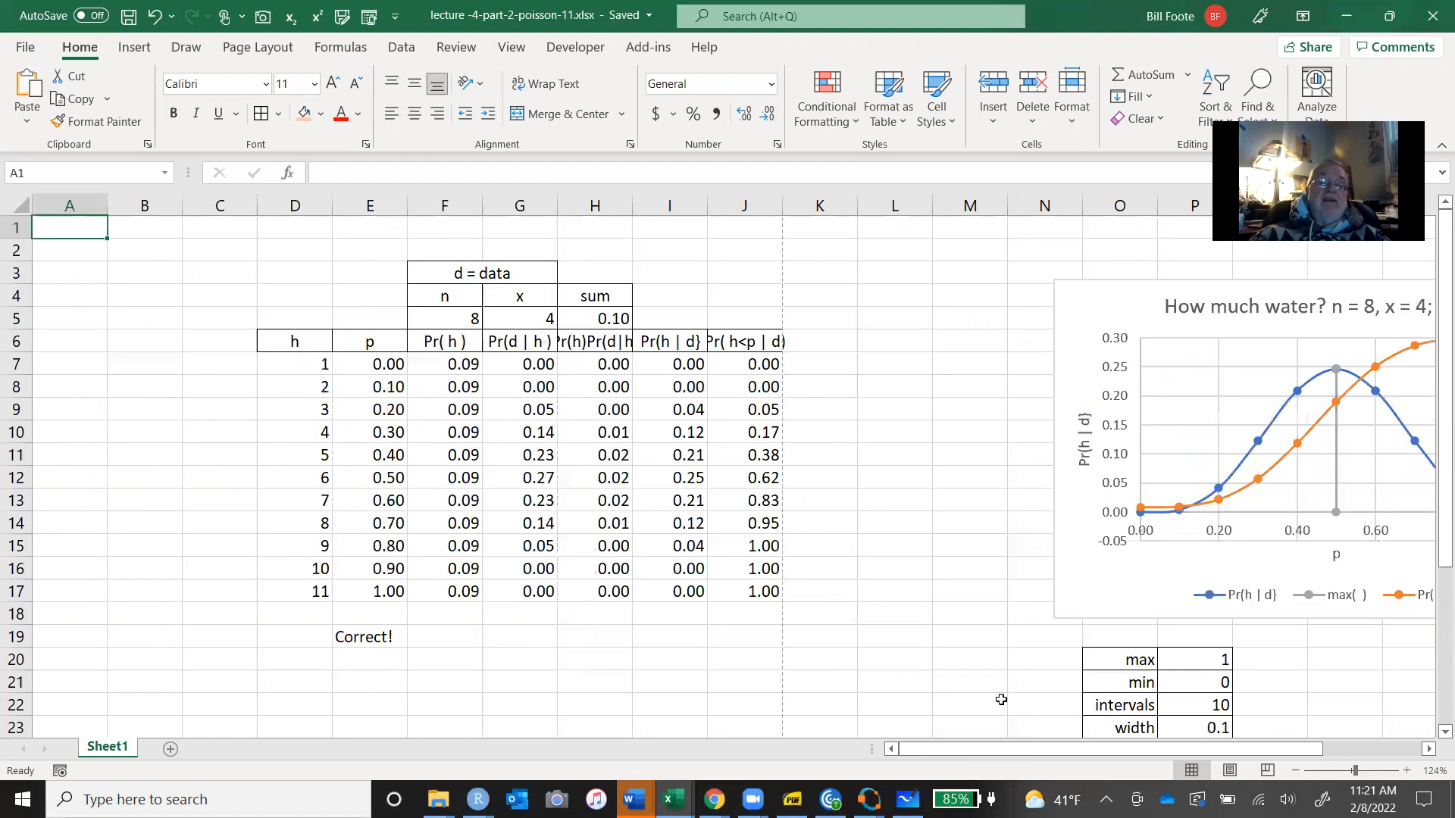
key("Down")
key("Down")
key("Down")
key("Down")
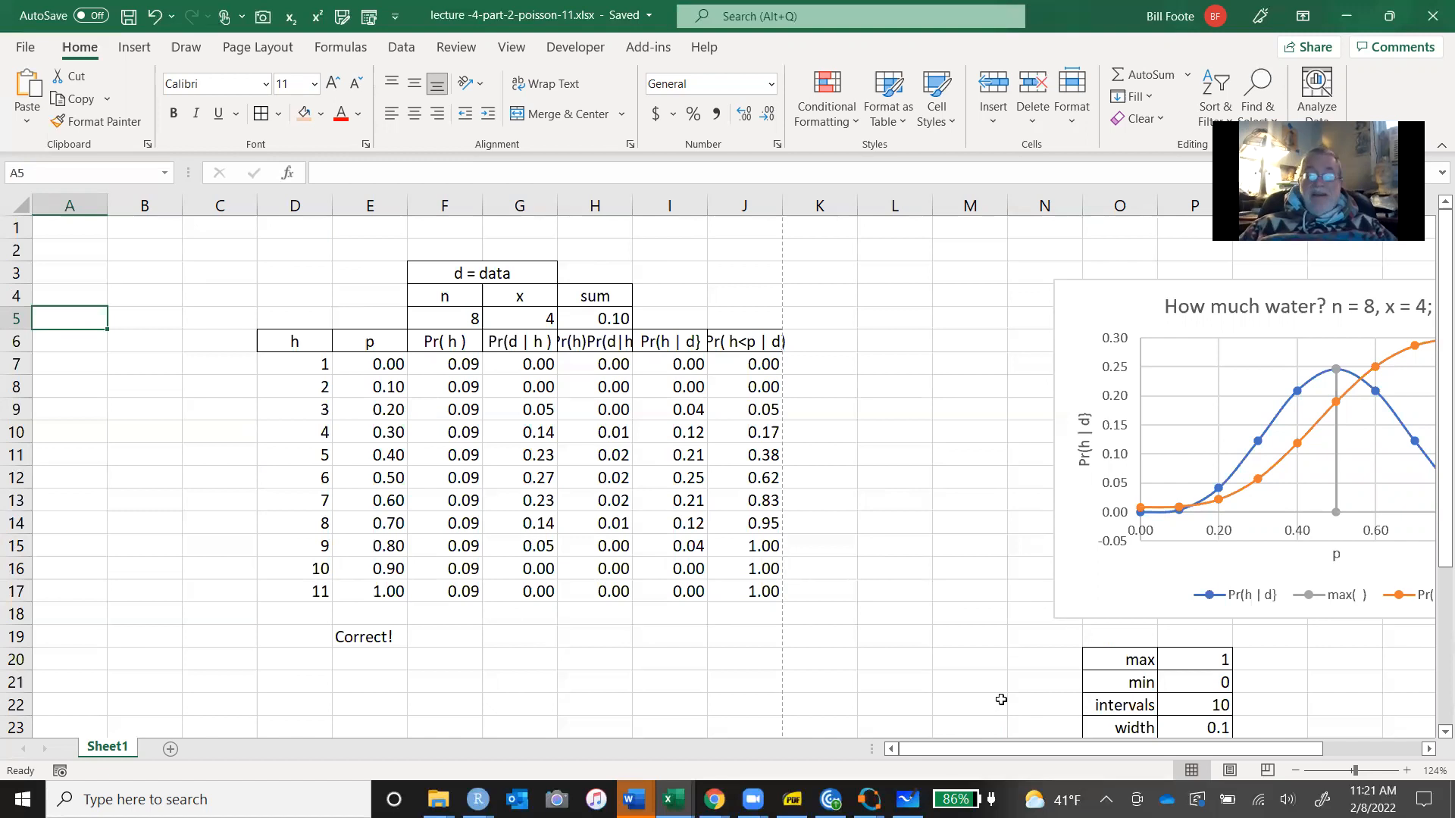
key("Right")
key("Right")
key("Right")
key("Right")
key("Right")
key("Right")
key("Right")
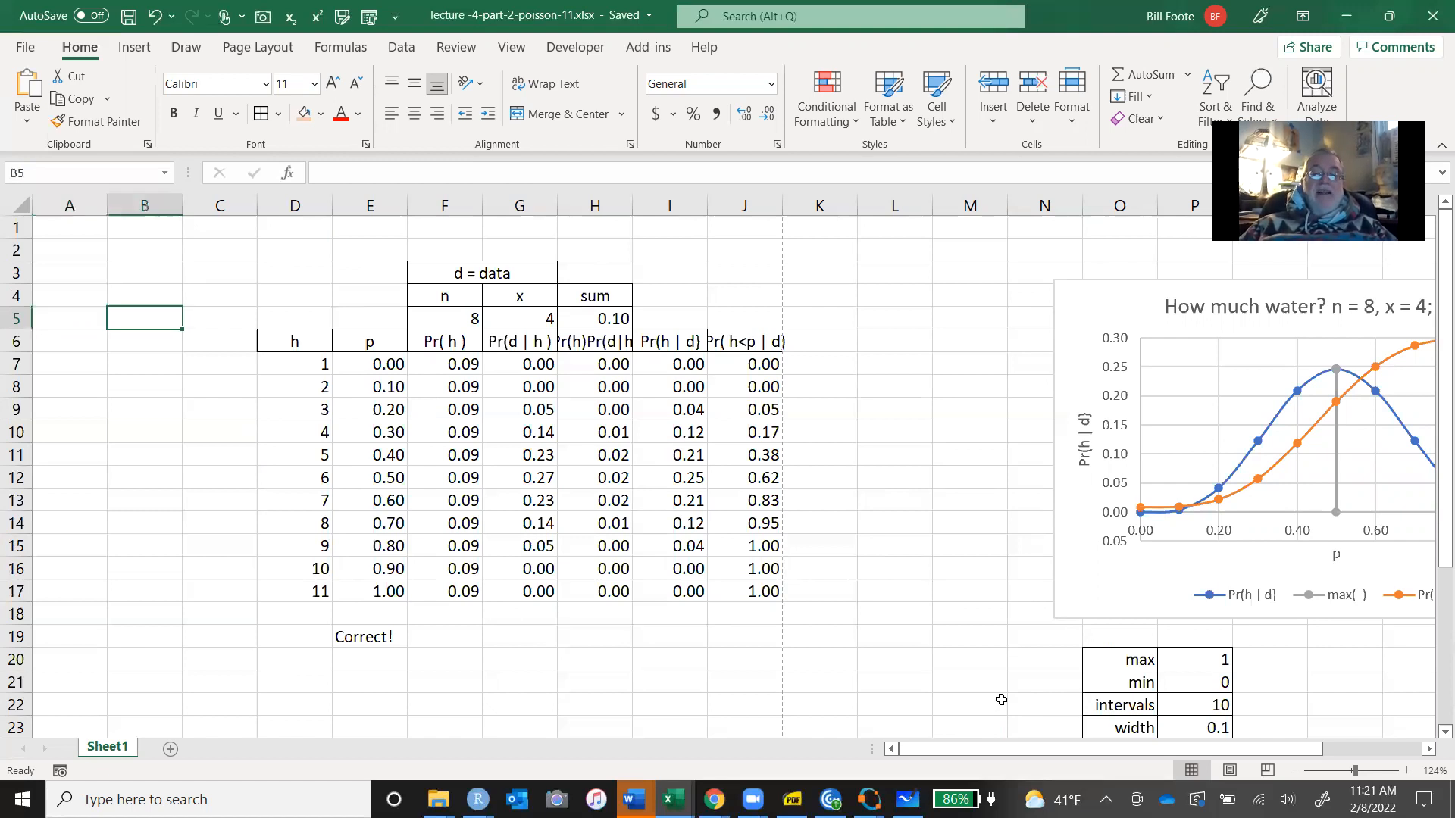
key("Right")
key("Right")
key("Right")
key("Right")
key("Left")
key("Left")
key("Left")
key("Left")
key("Left")
key("Left")
key("Left")
key("Left")
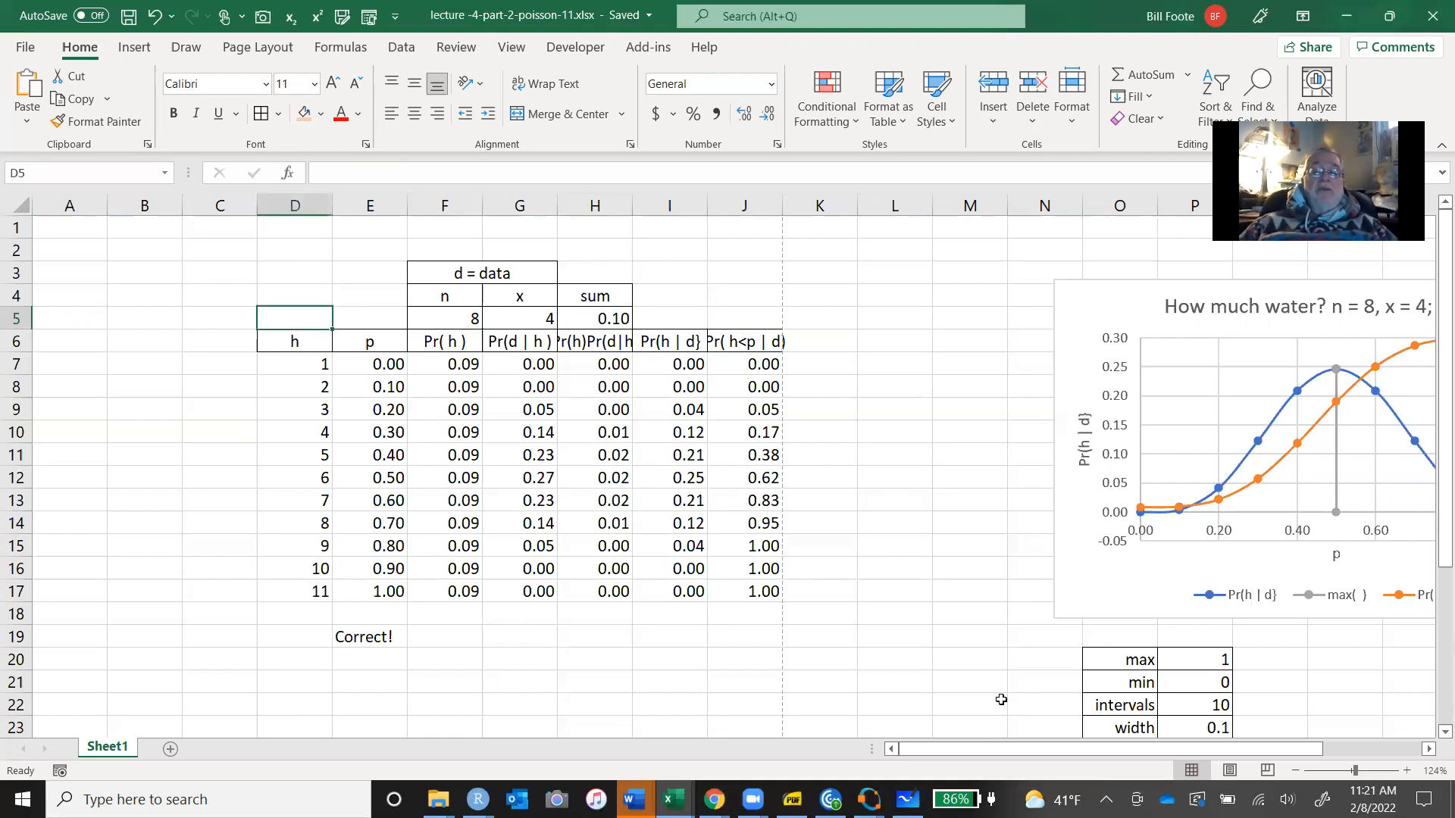
key("Down")
key("Right")
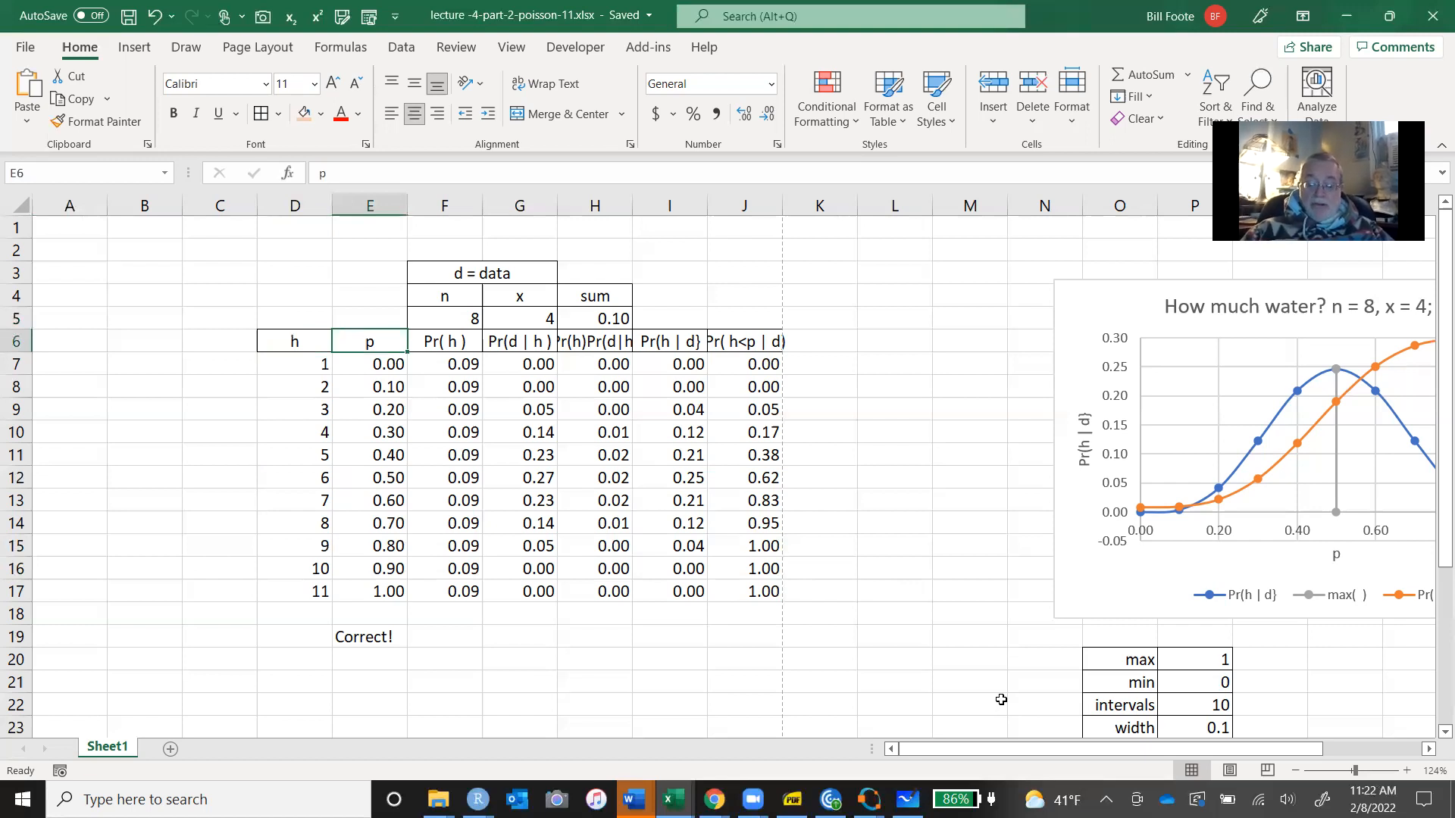
type("lambda")
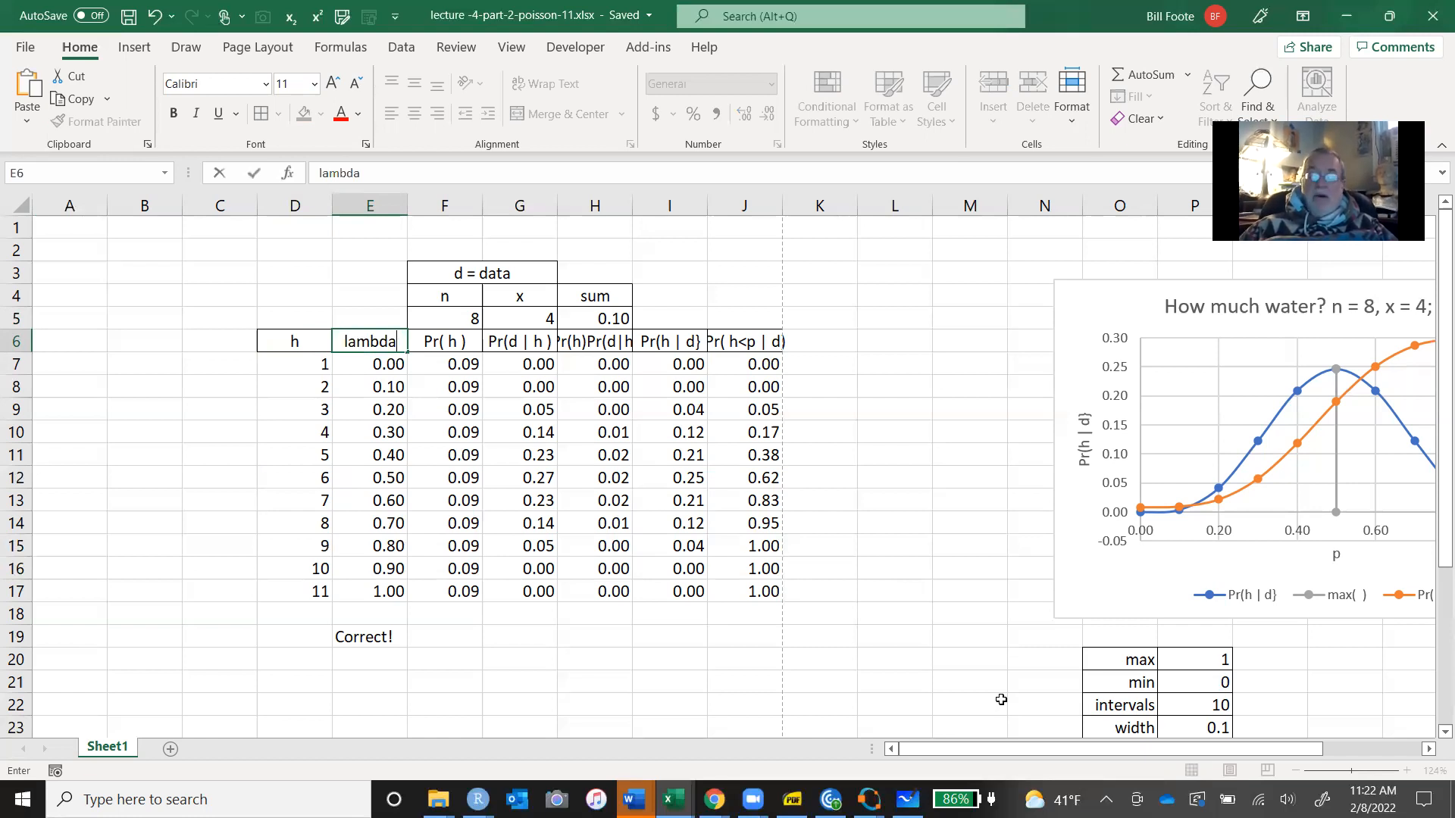
key("Return")
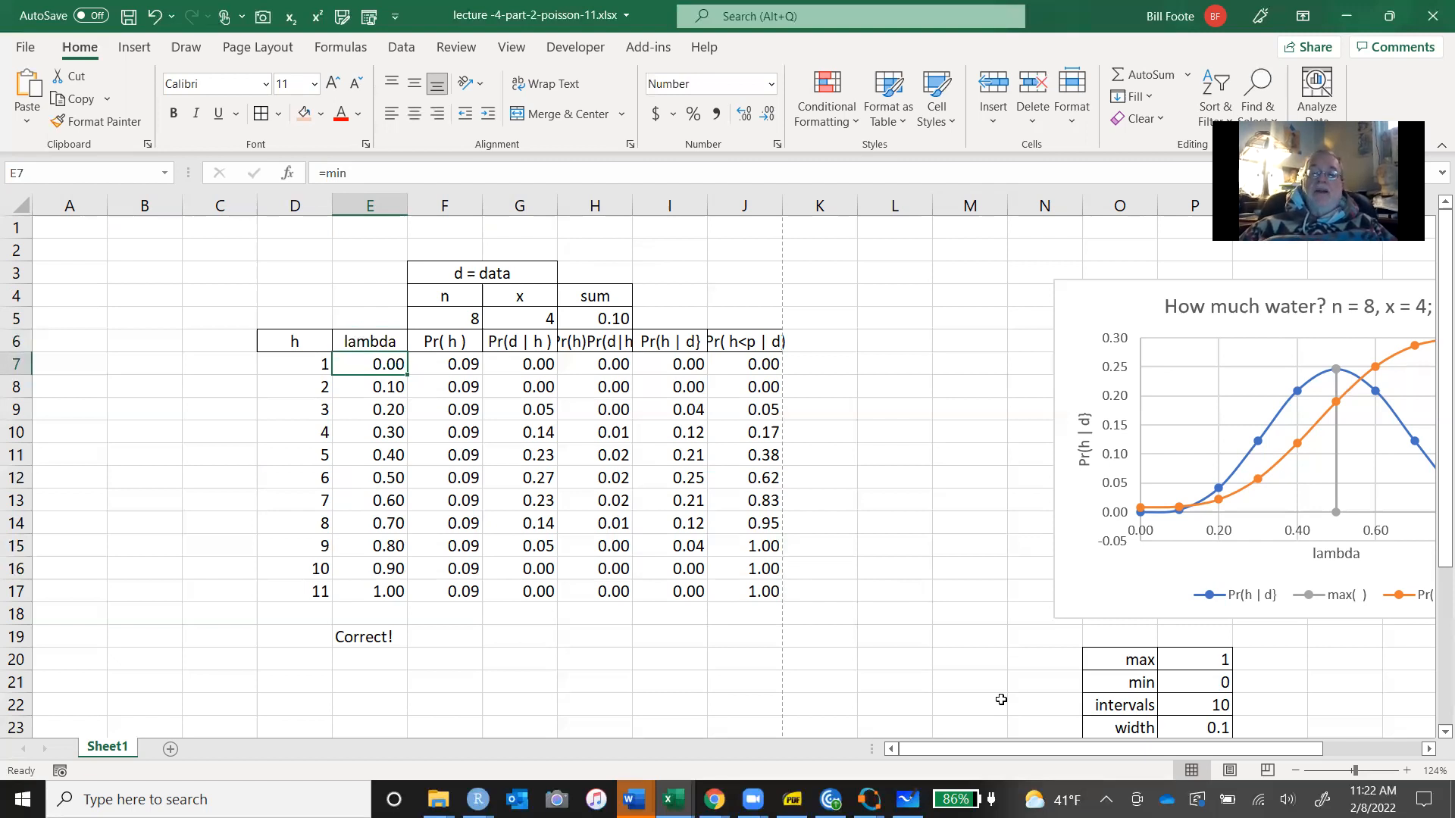
Set the lambda range in the interval settings table to a max of 10 and a min of 5.
key("Right")
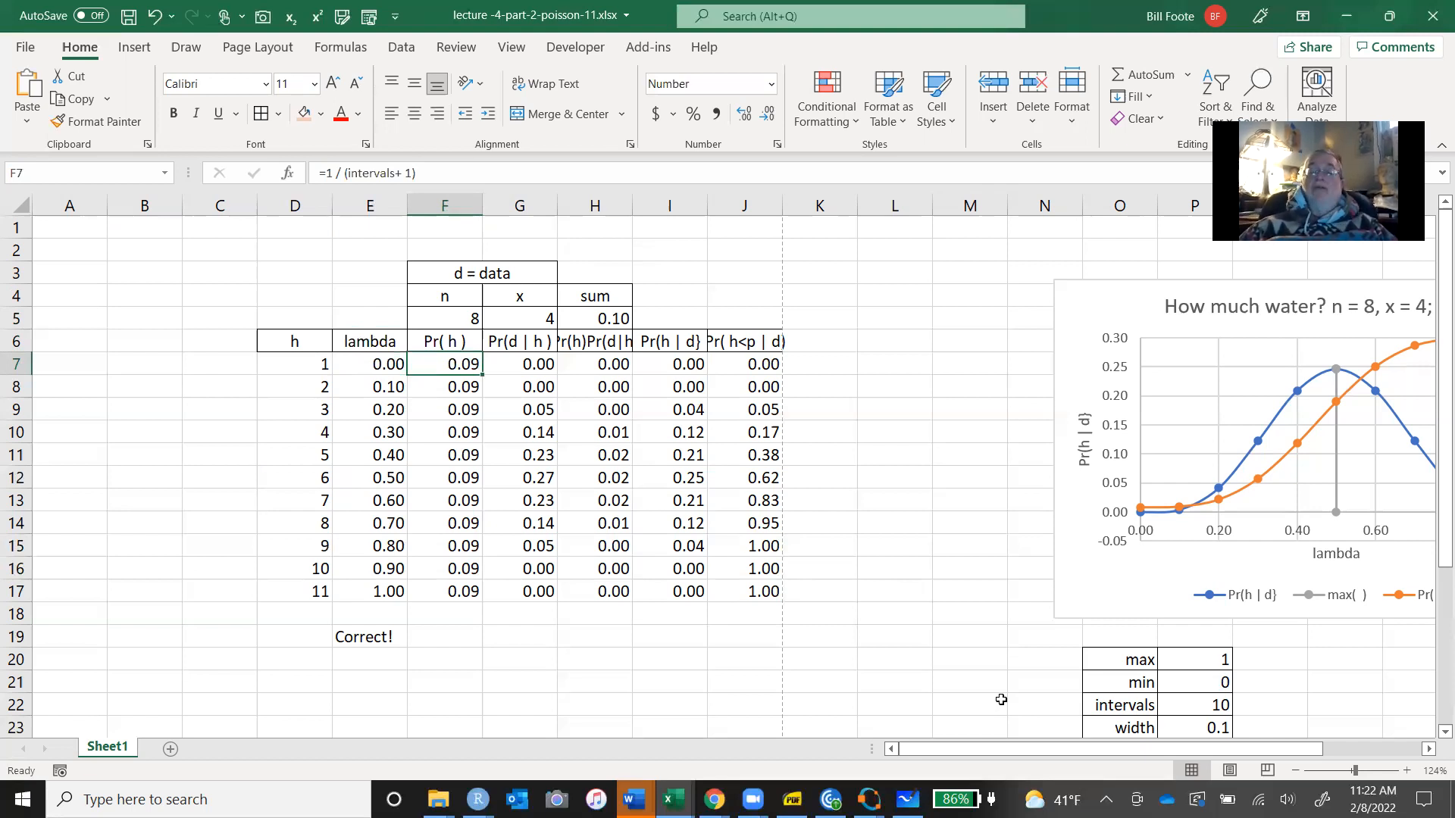
key("Down")
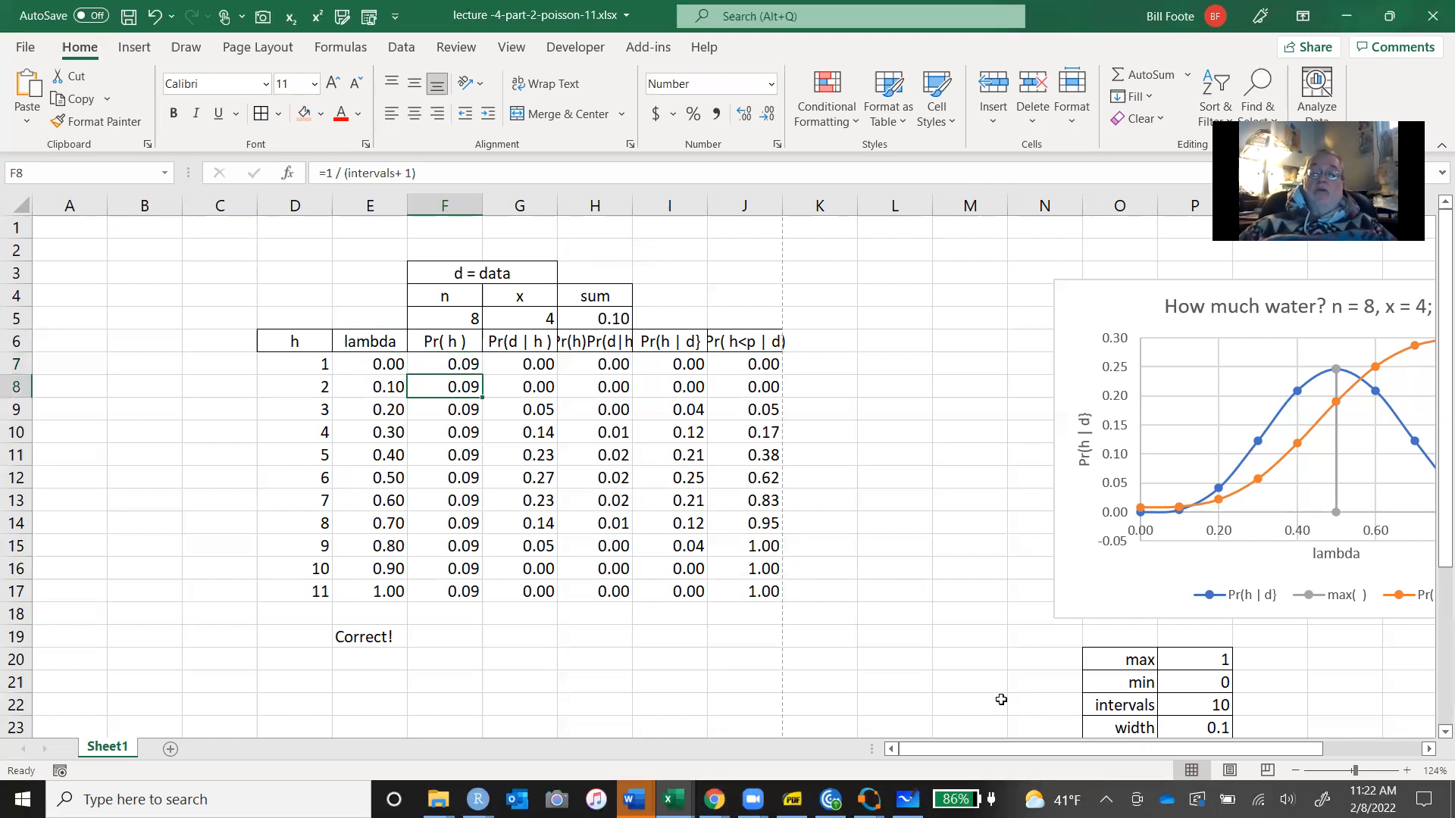
key("Right")
key("Right")
key("Right")
key("Right")
key("Right")
key("Right")
key("Right")
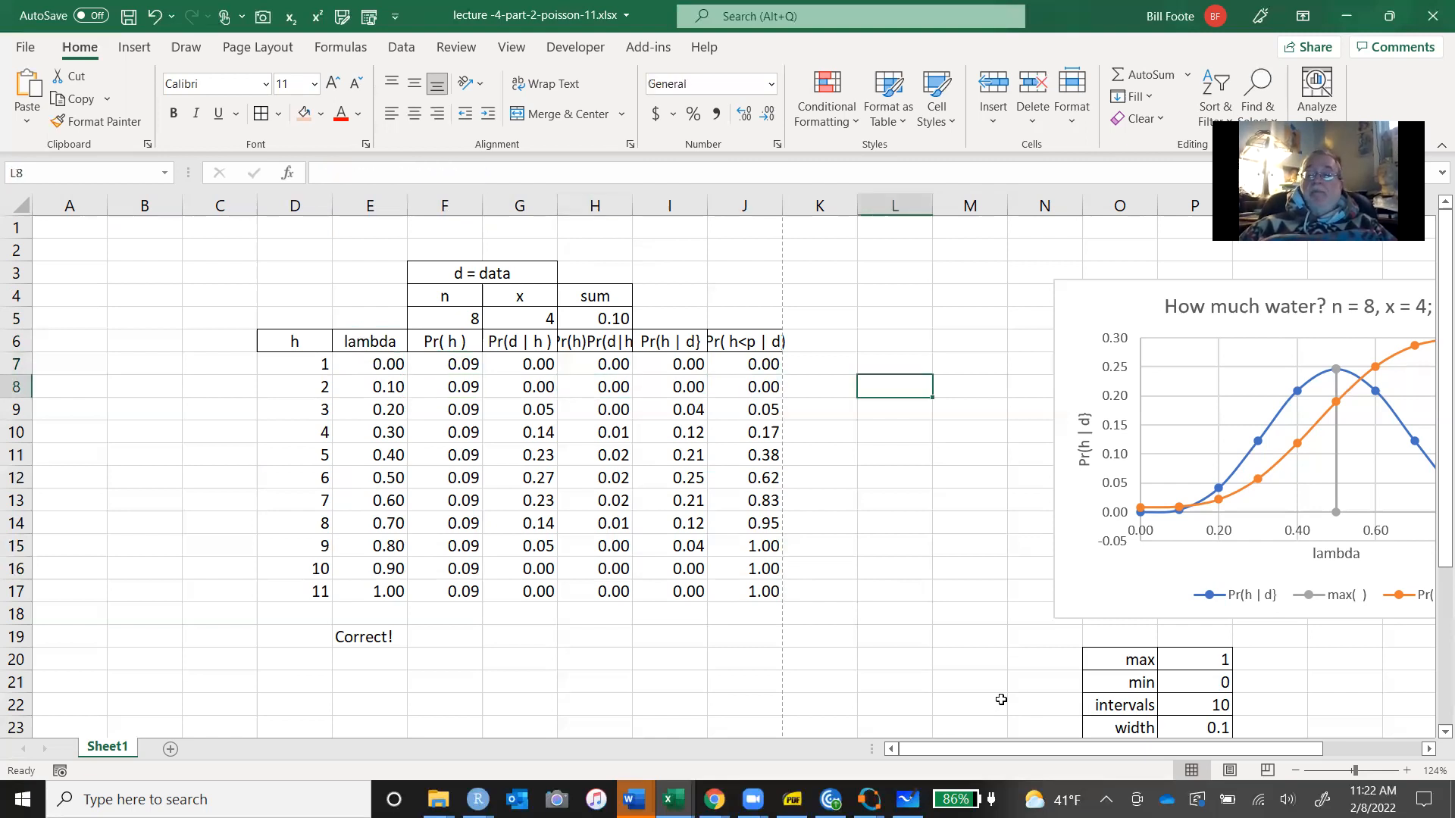
key("Down")
key("Down")
key("Down")
key("Down")
key("Down")
key("Down")
key("Down")
key("Down")
key("Down")
key("Down")
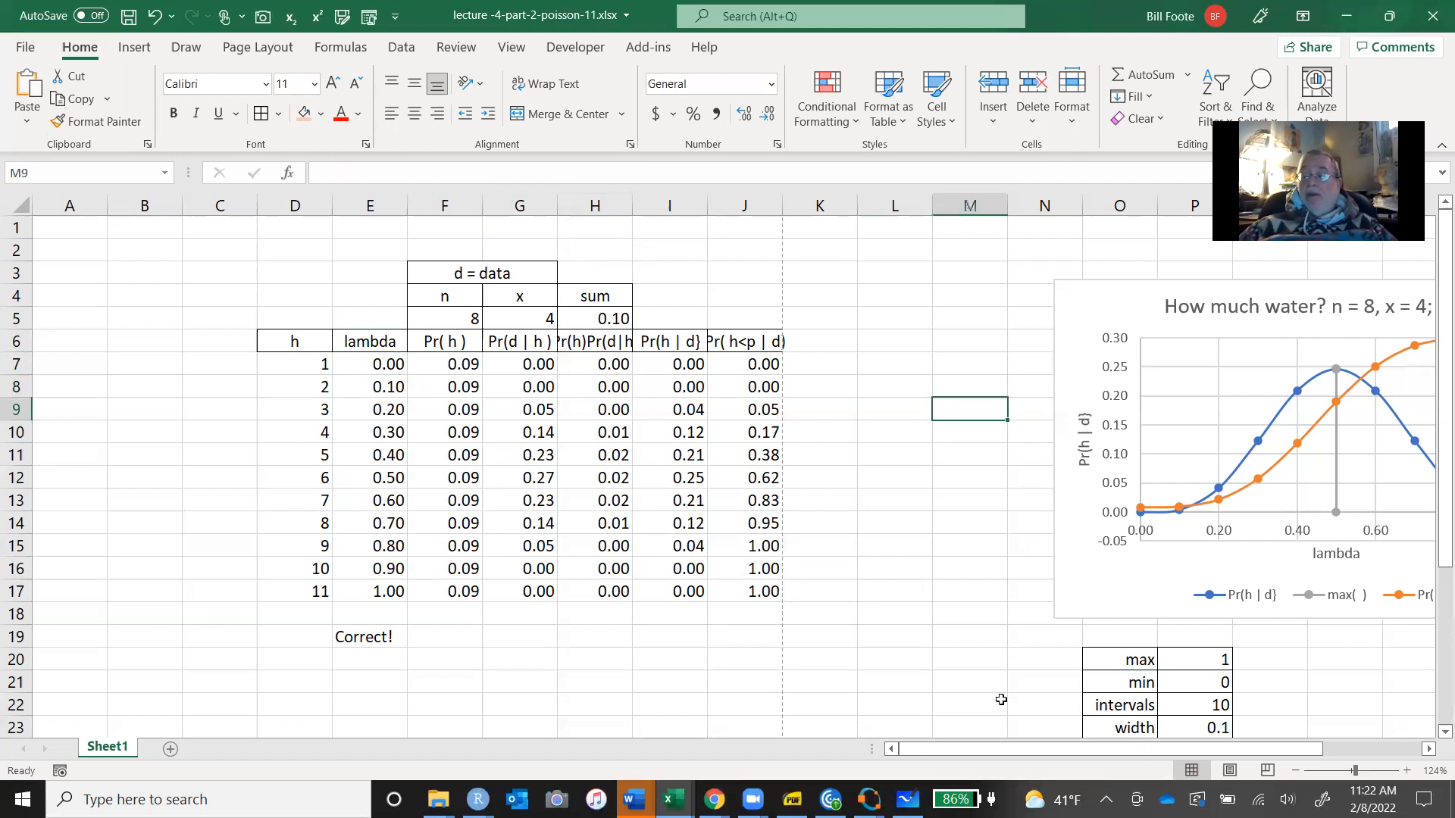
key("Down")
key("Down")
key("Right")
key("Right")
key("Right")
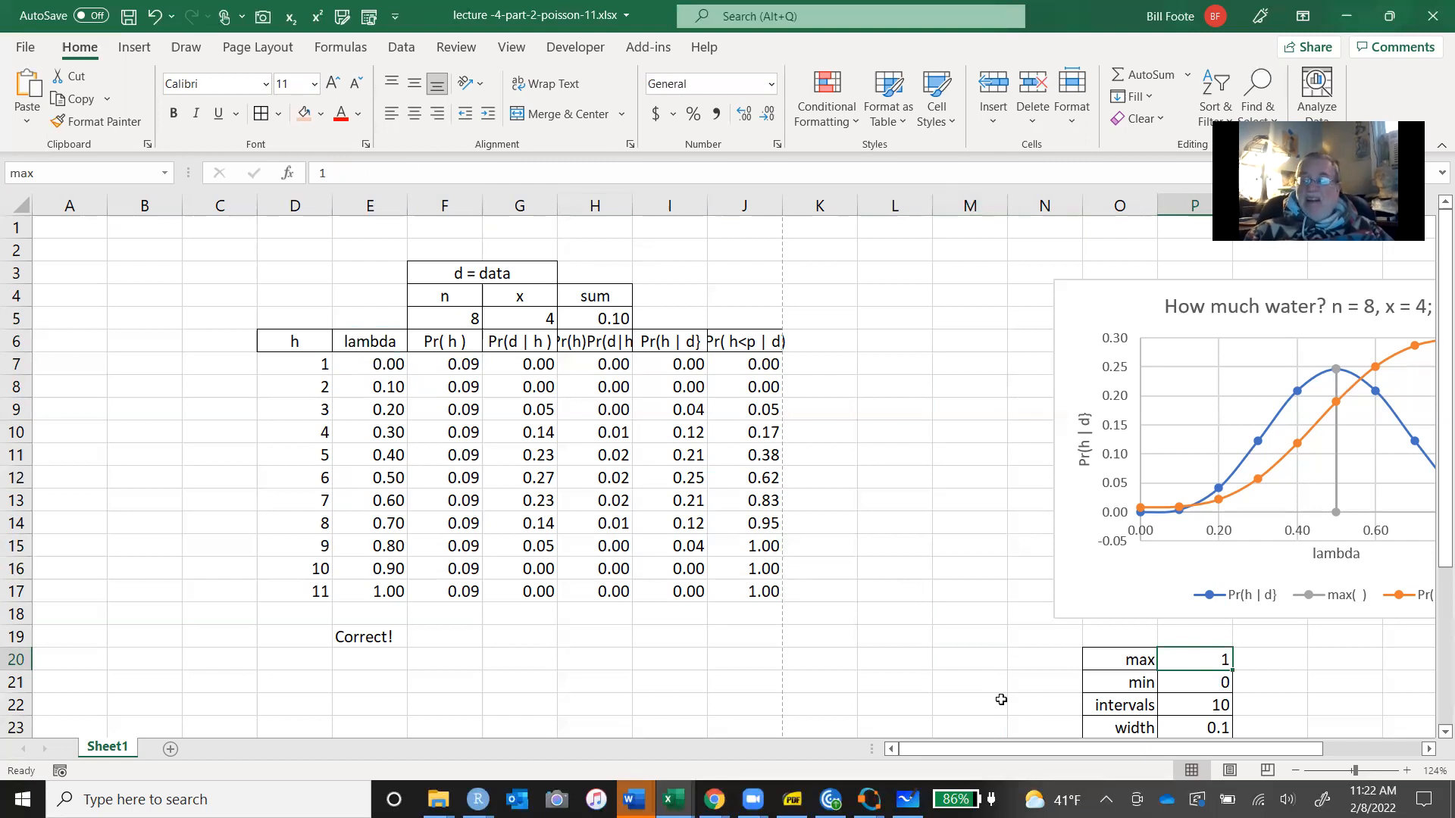
type("10")
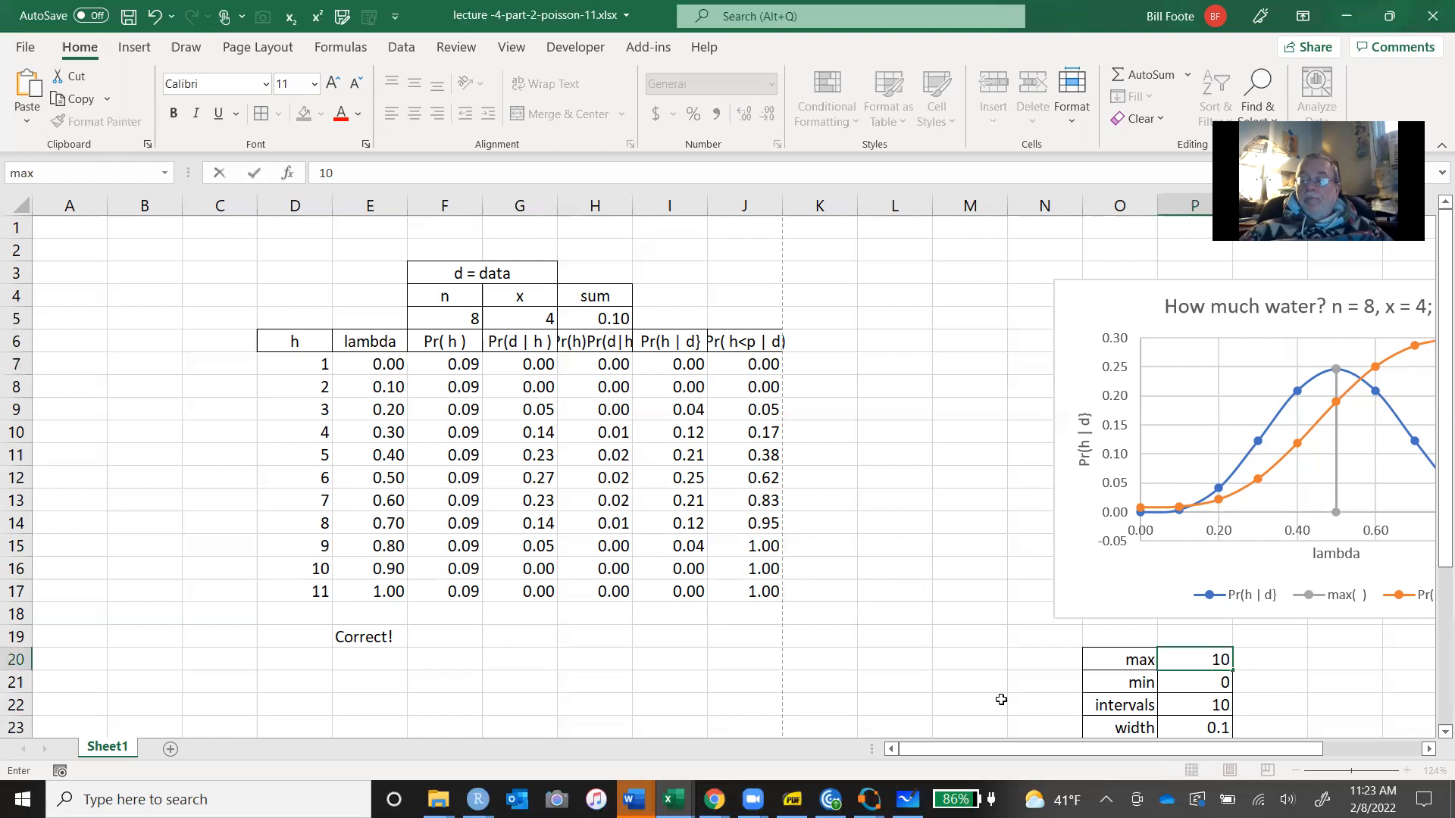
key("Return")
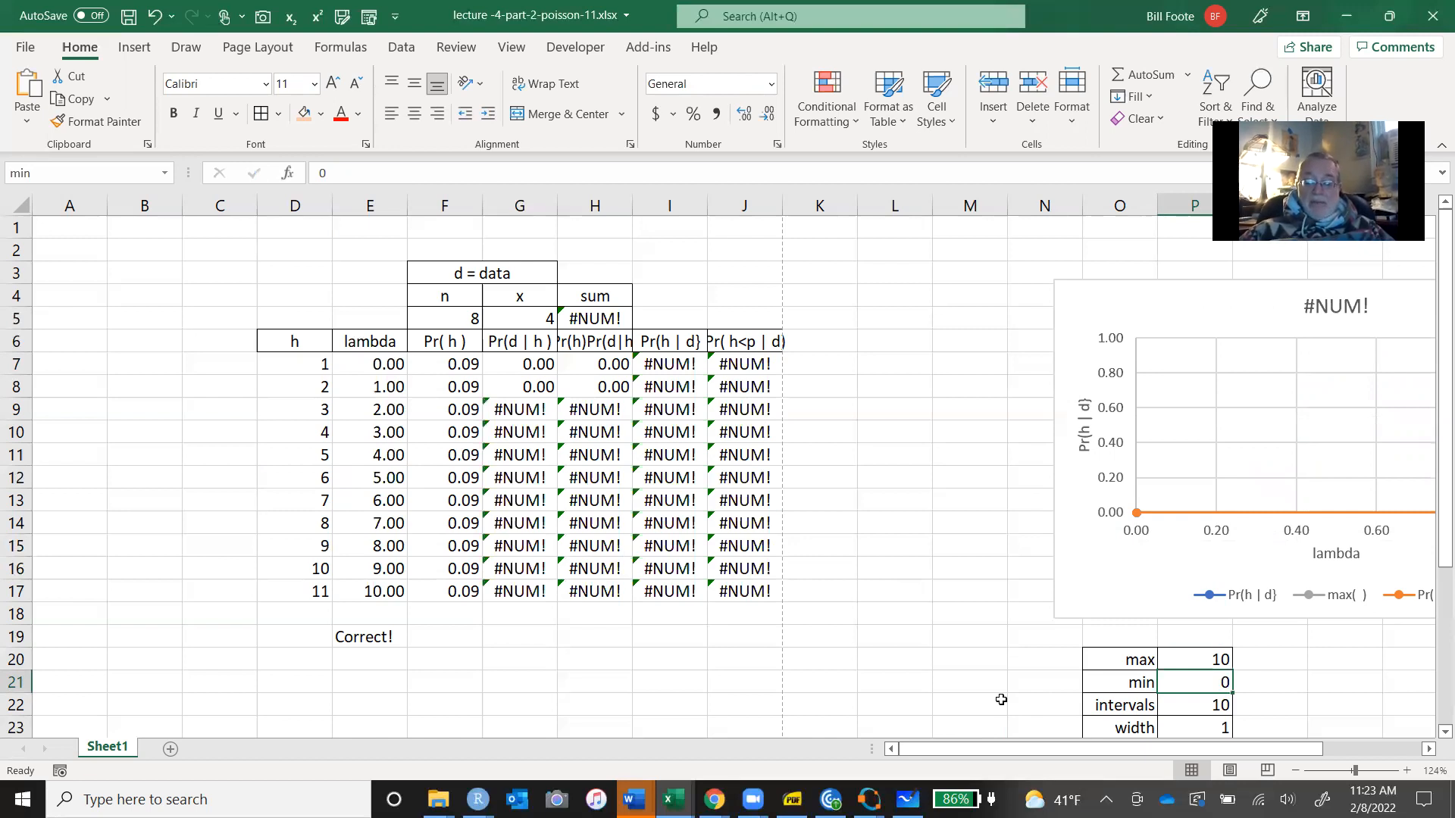
type("5")
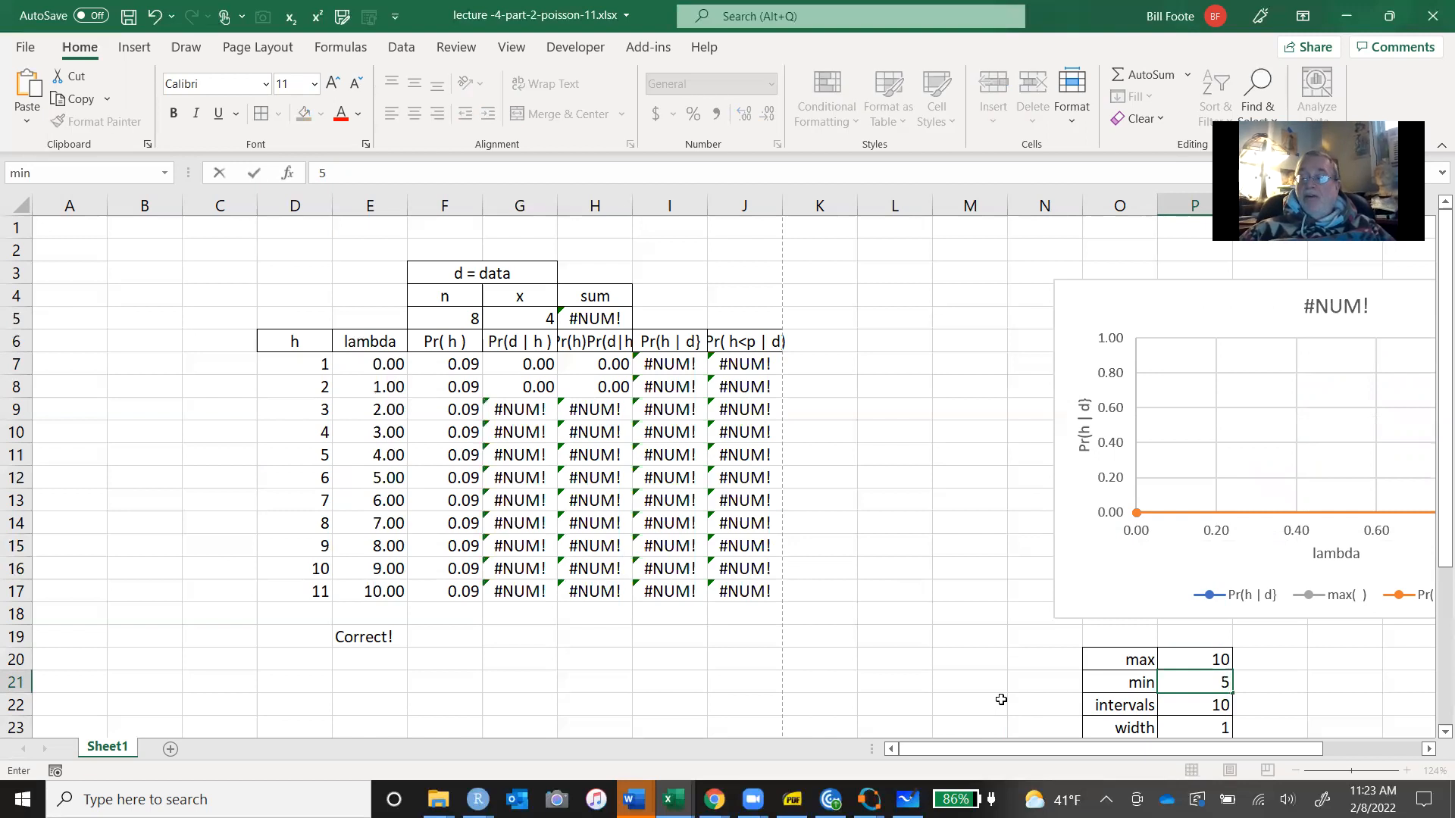
key("Return")
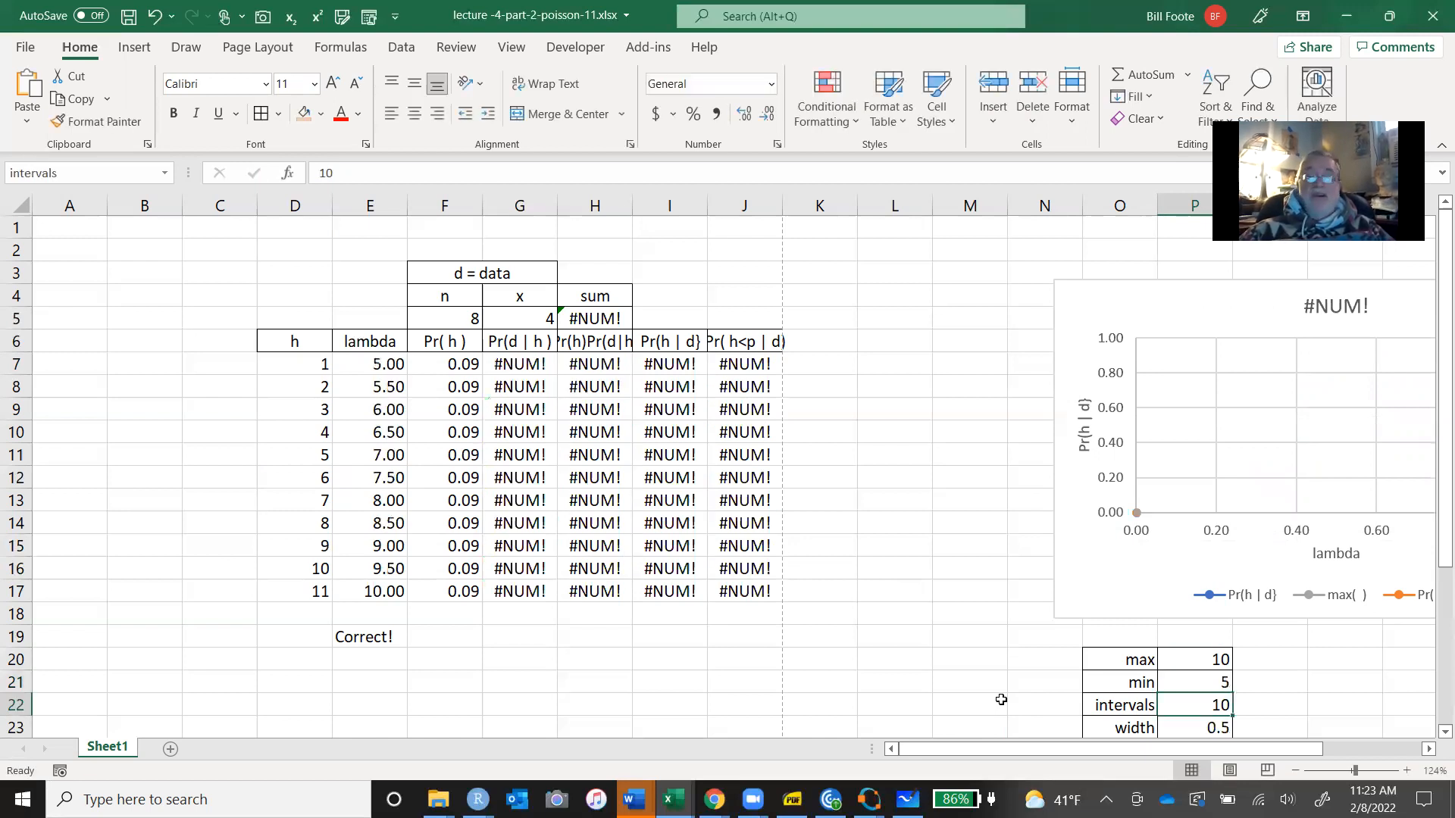
Inspect the x data input and the first Pr(d | h) formula in cell G7.
left_click(1001, 700)
key("Left")
key("Left")
key("Left")
key("Left")
key("Left")
key("Left")
key("Left")
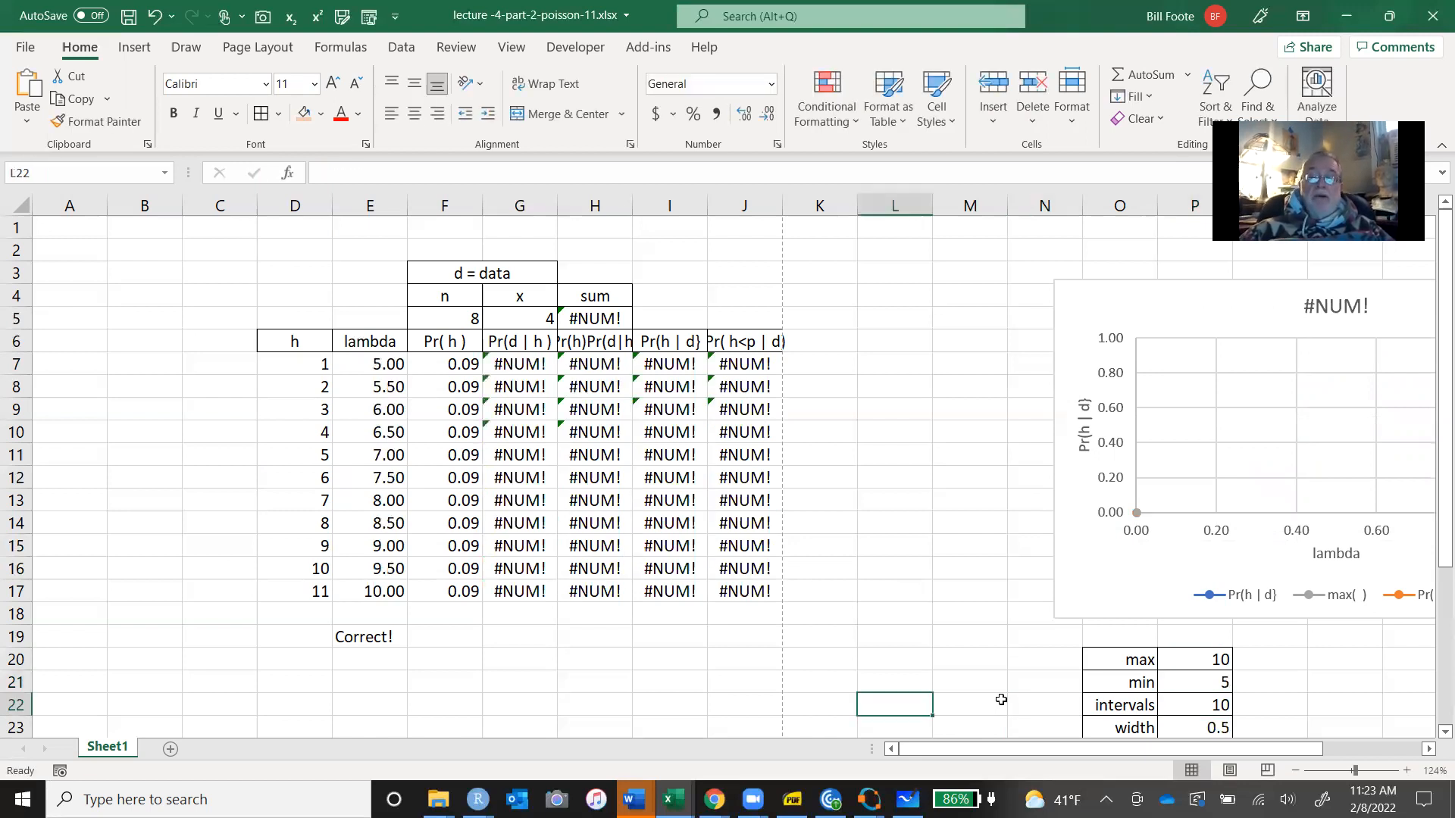
key("Up")
key("Up")
key("Up")
key("Up")
key("Up")
key("Up")
key("Up")
key("Up")
key("Up")
key("Up")
key("Up")
key("Up")
key("Up")
key("Up")
key("Up")
key("Up")
key("Up")
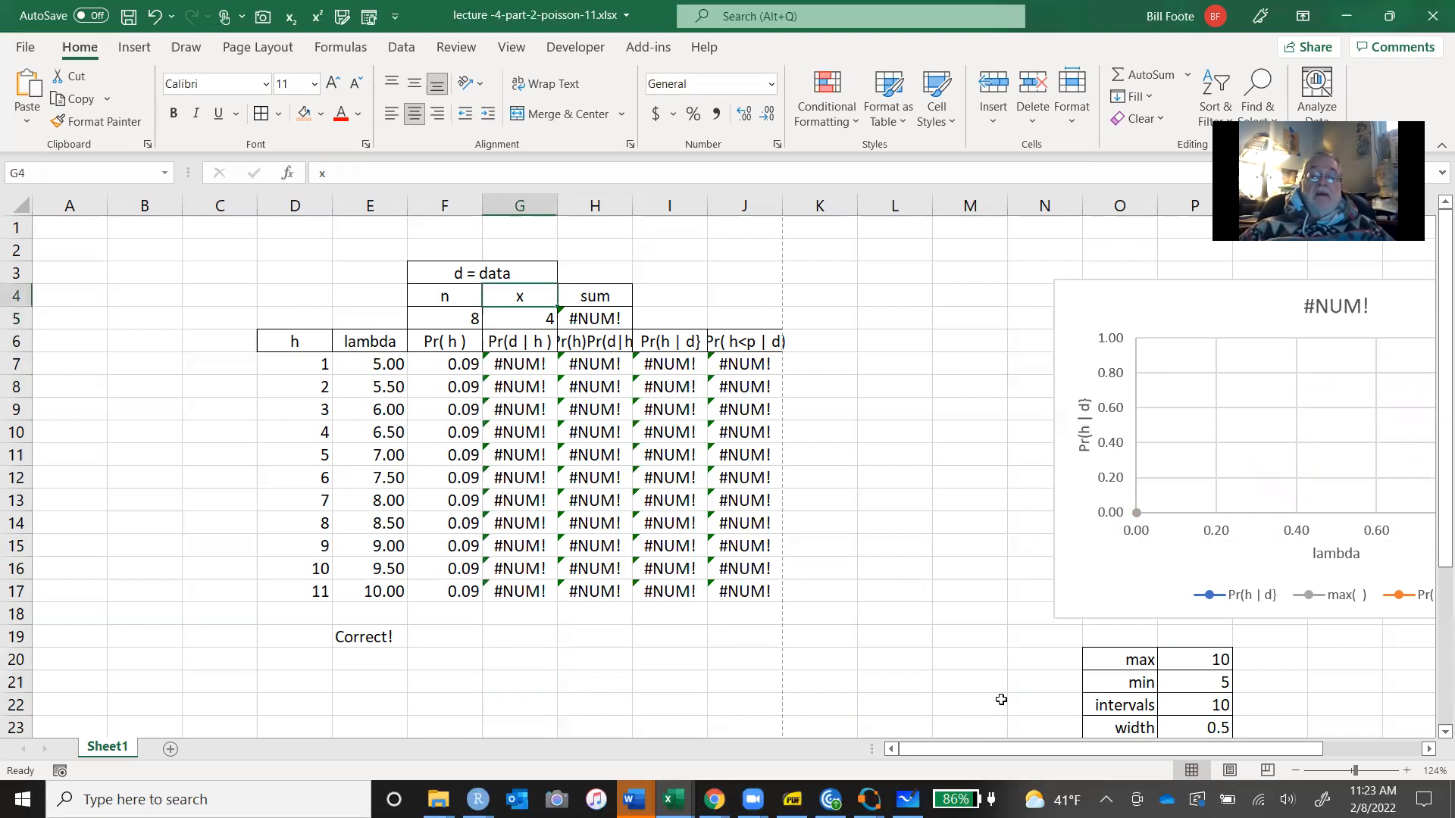
key("Down")
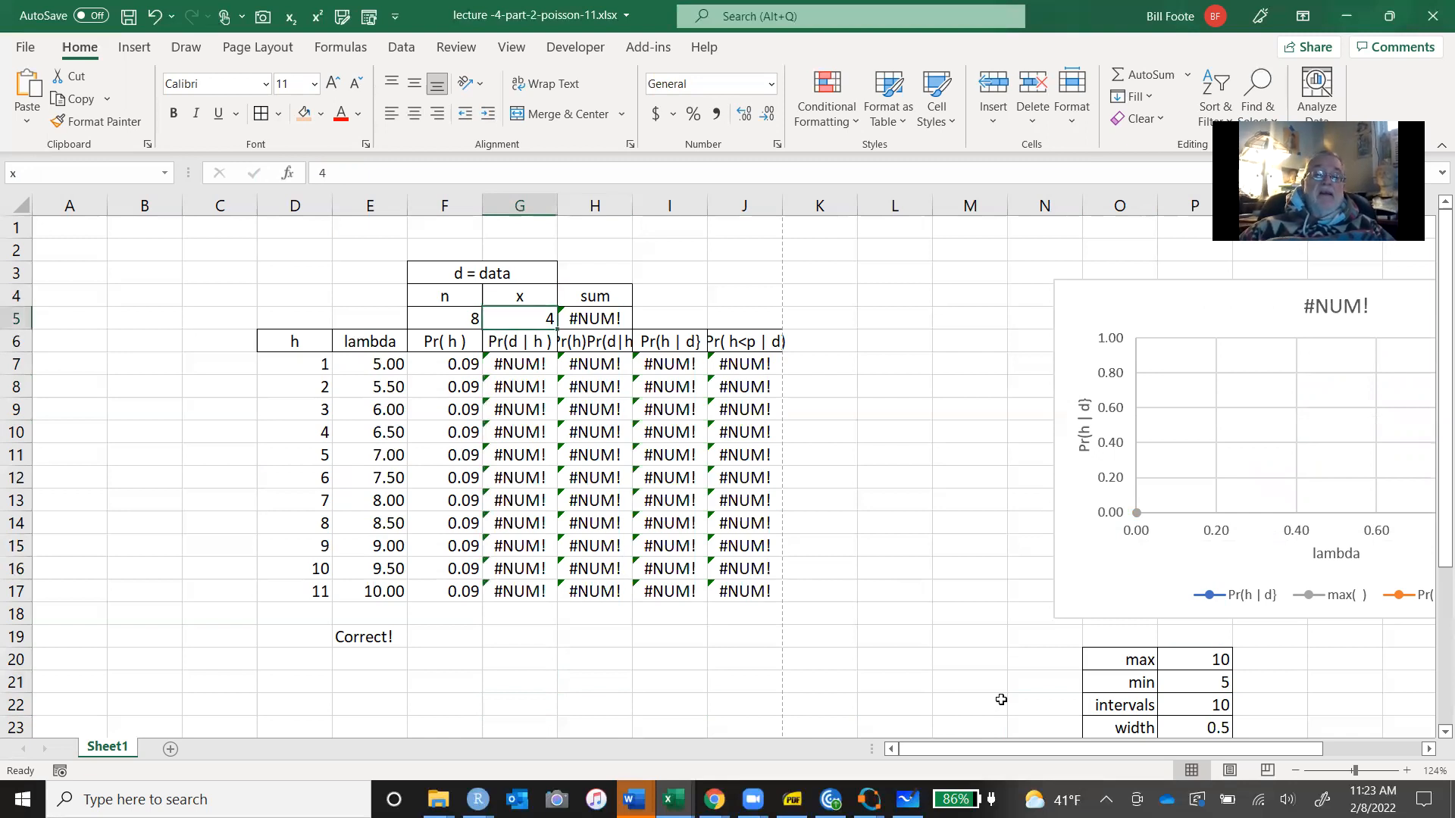
key("Down")
key("Down")
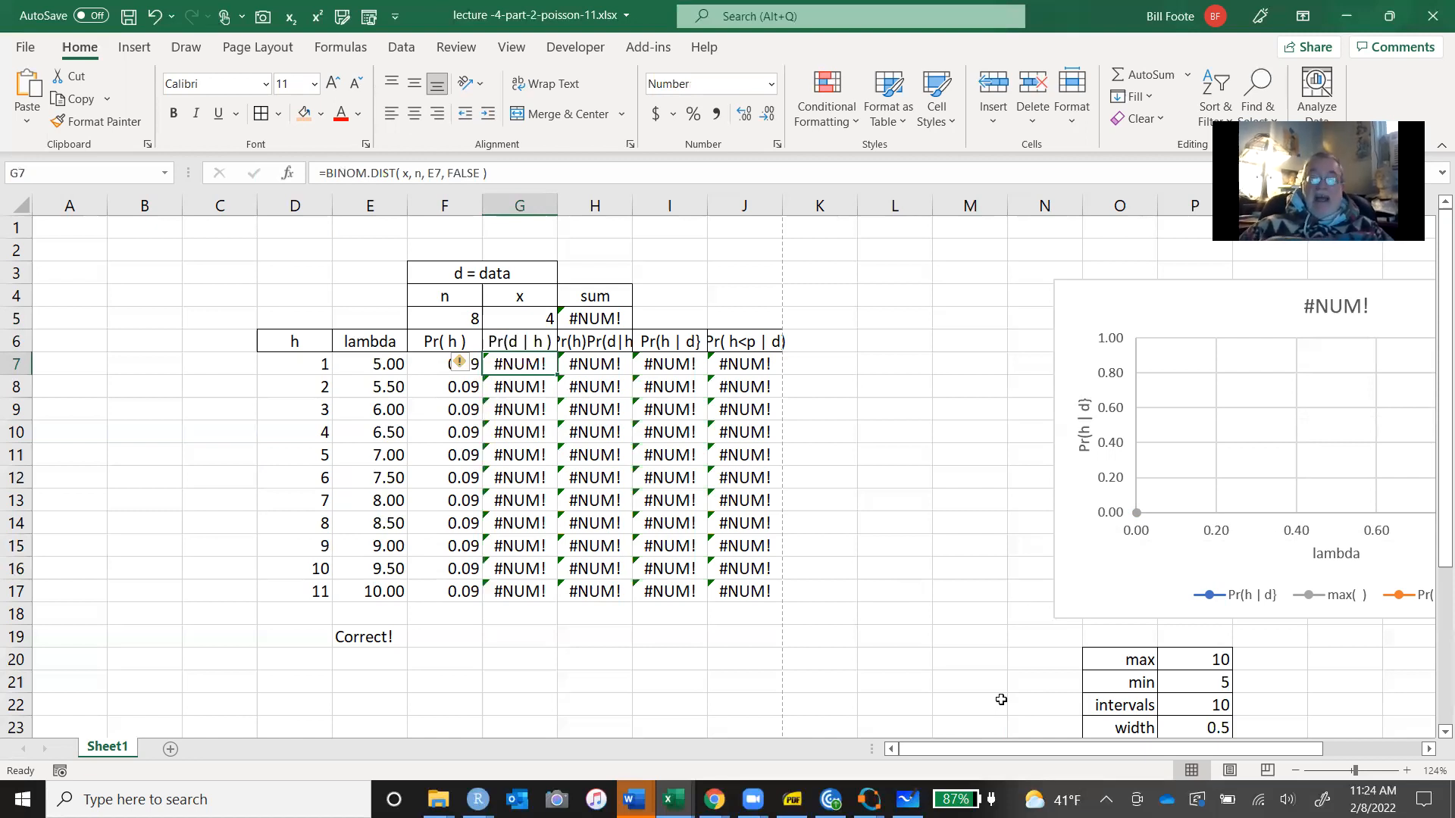
Clear the n value in F5 and its "n" label in F4 from the data block.
key("Left")
key("Up")
key("Up")
key("Up")
key("Up")
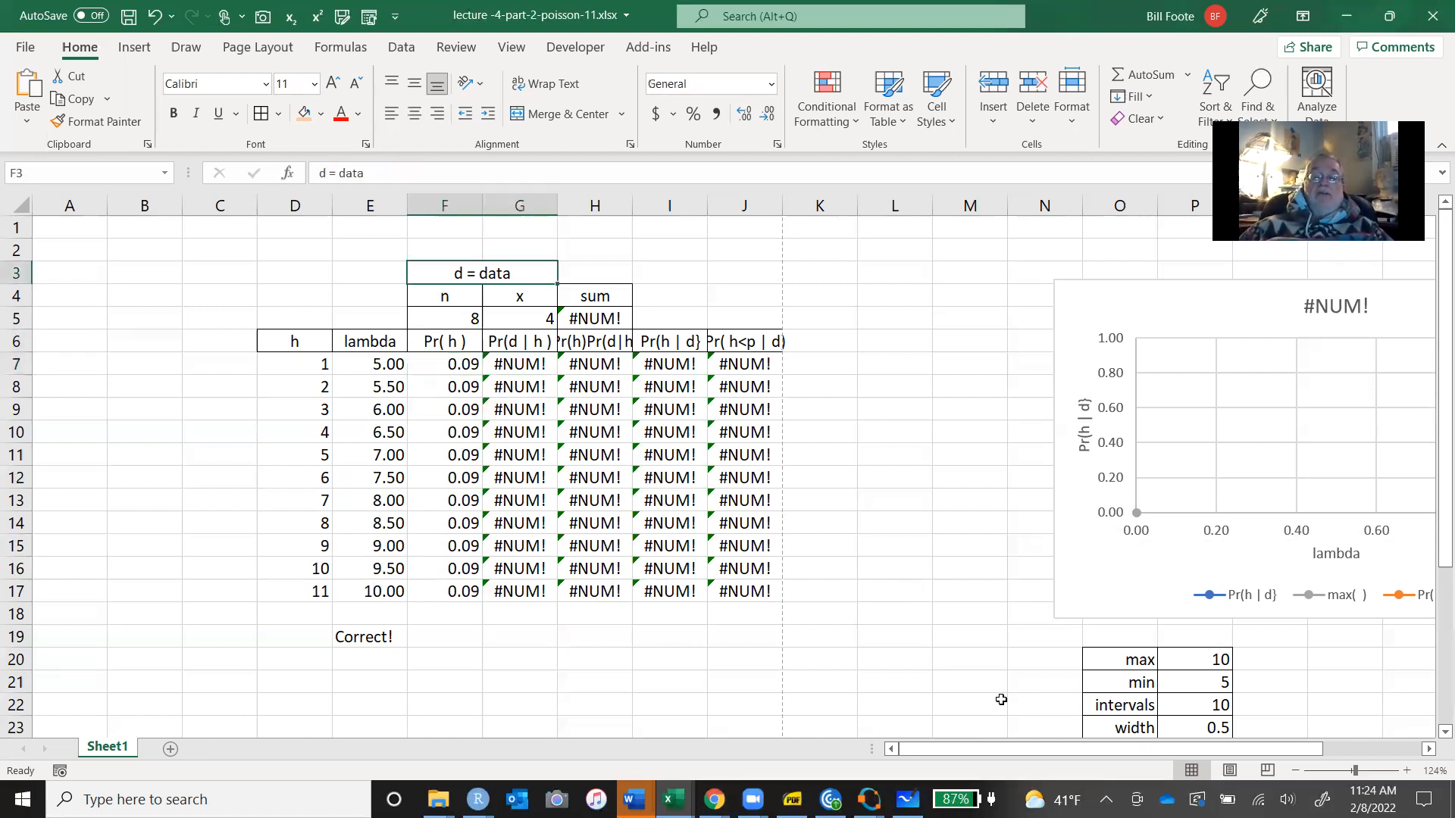
key("Down")
key("Down")
key("BackSpace")
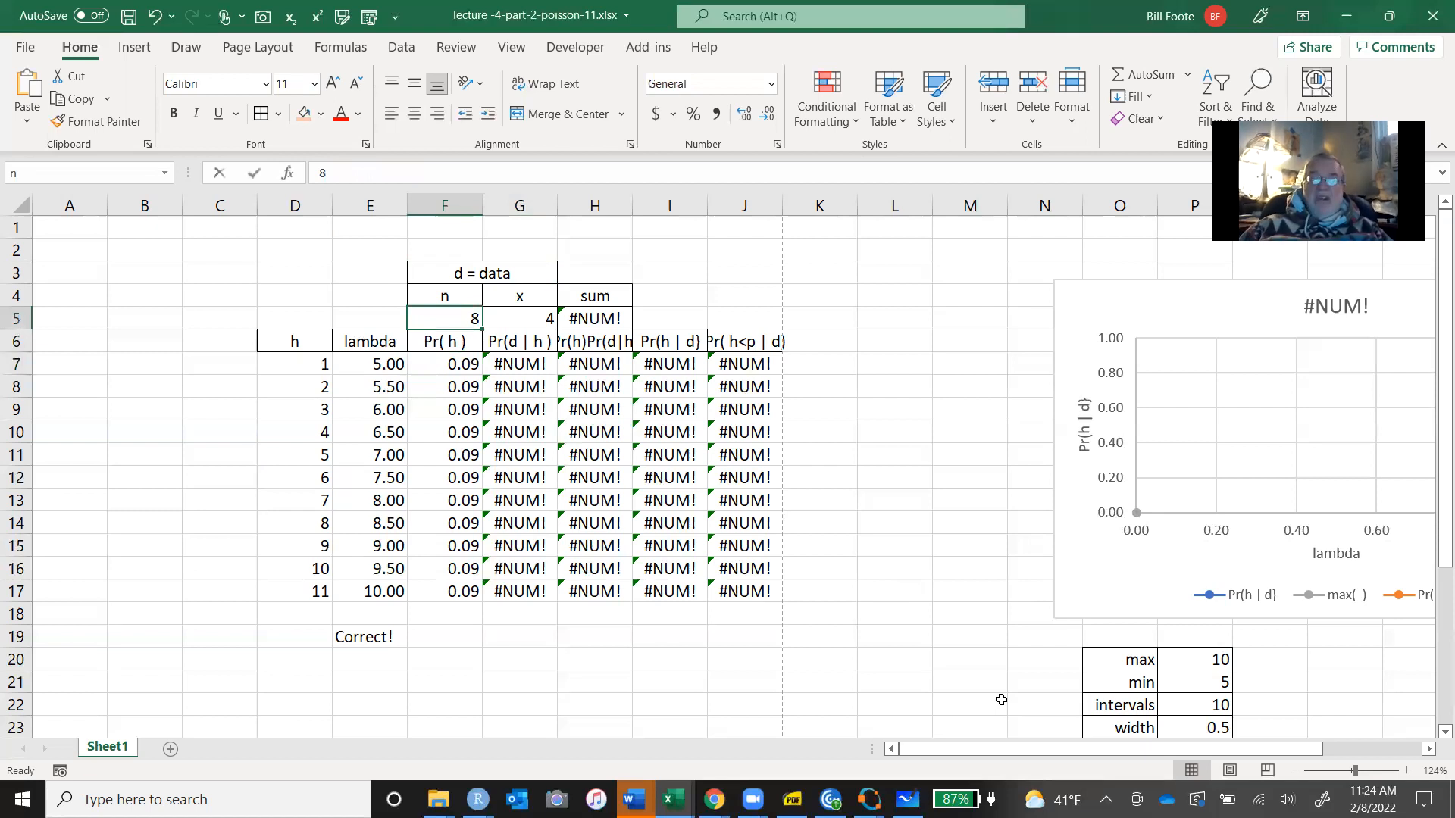
key("Return")
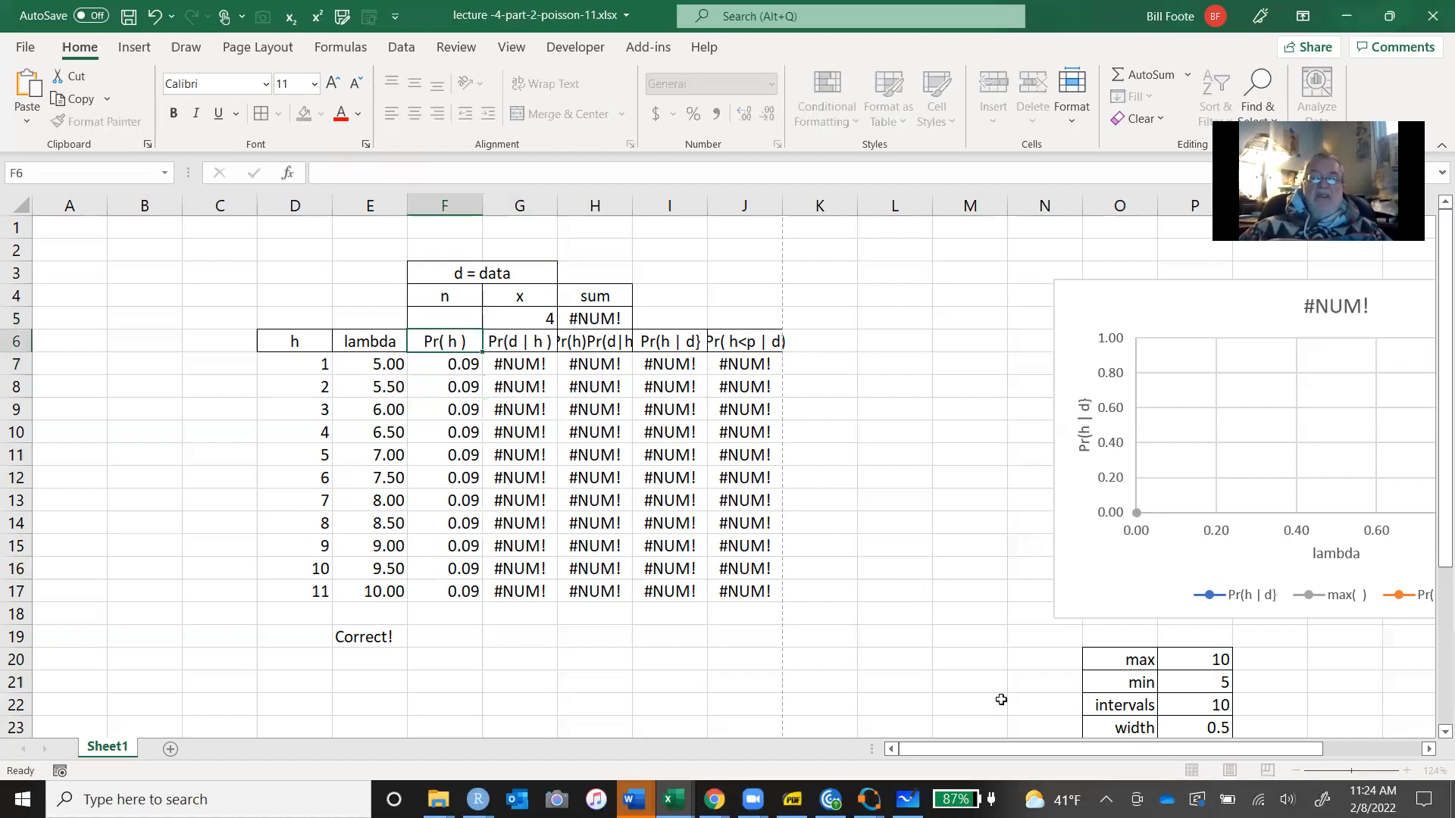
key("Up")
key("Up")
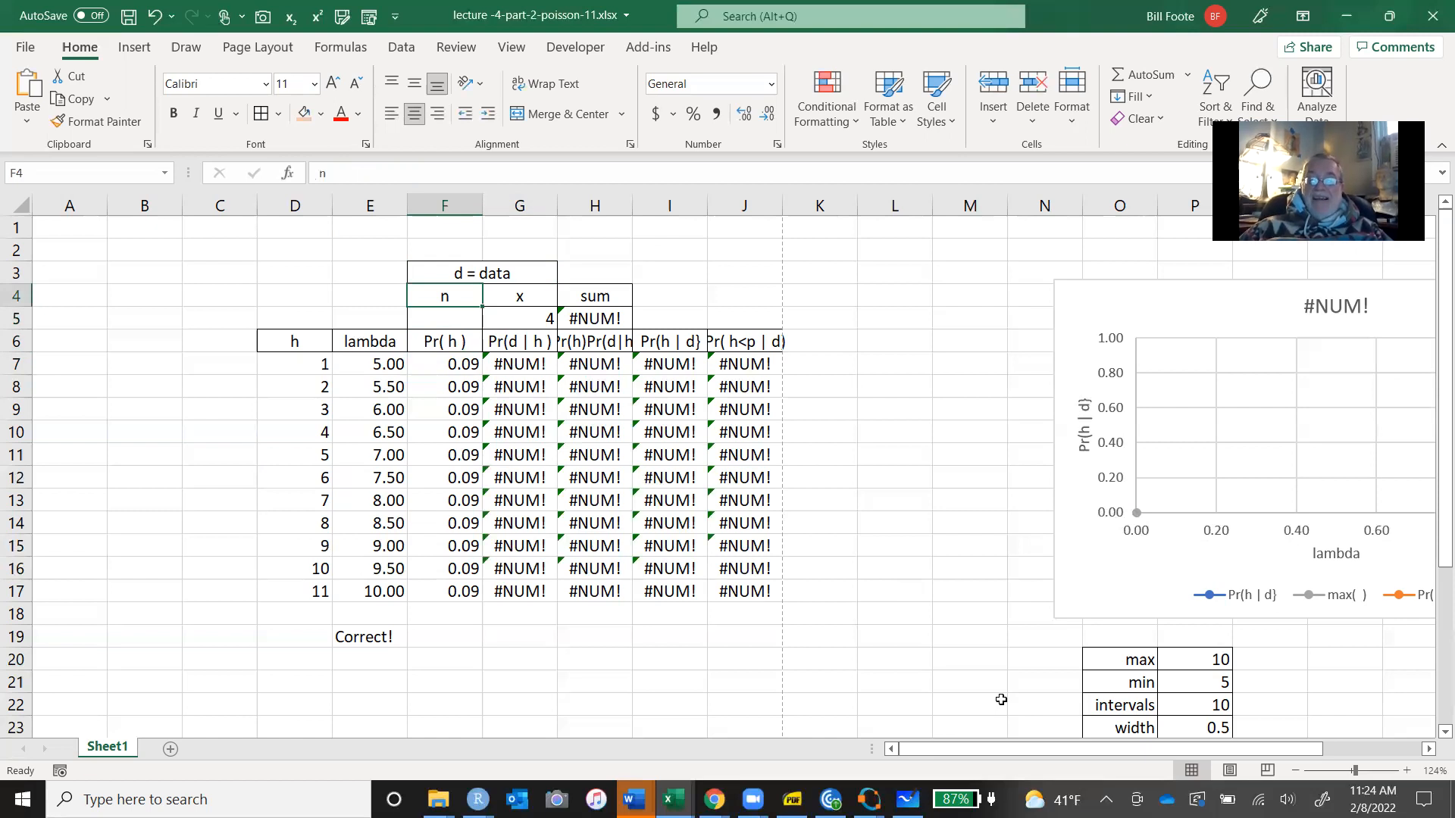
key("BackSpace")
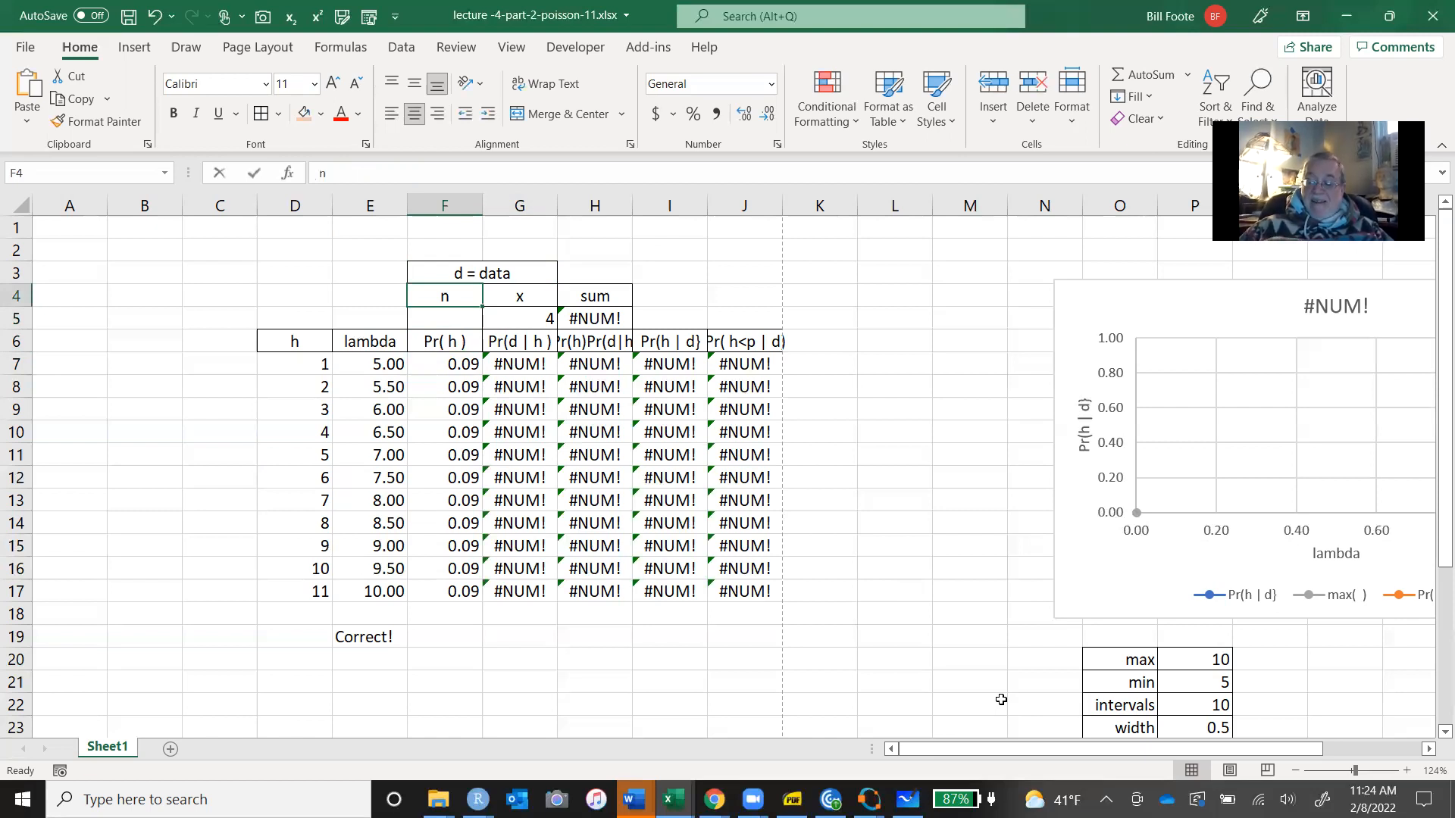
key("Return")
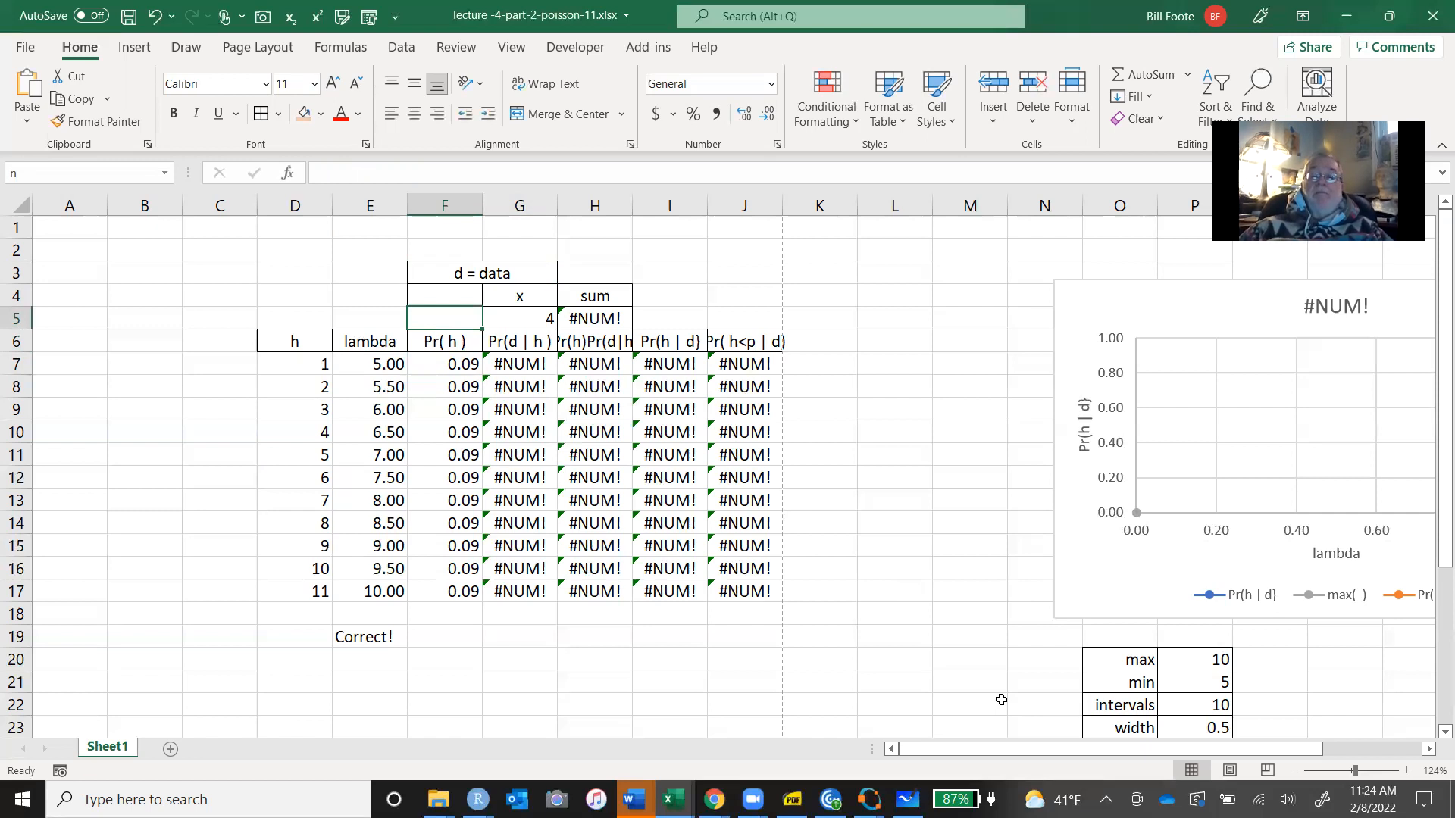
key("Down")
key("Down")
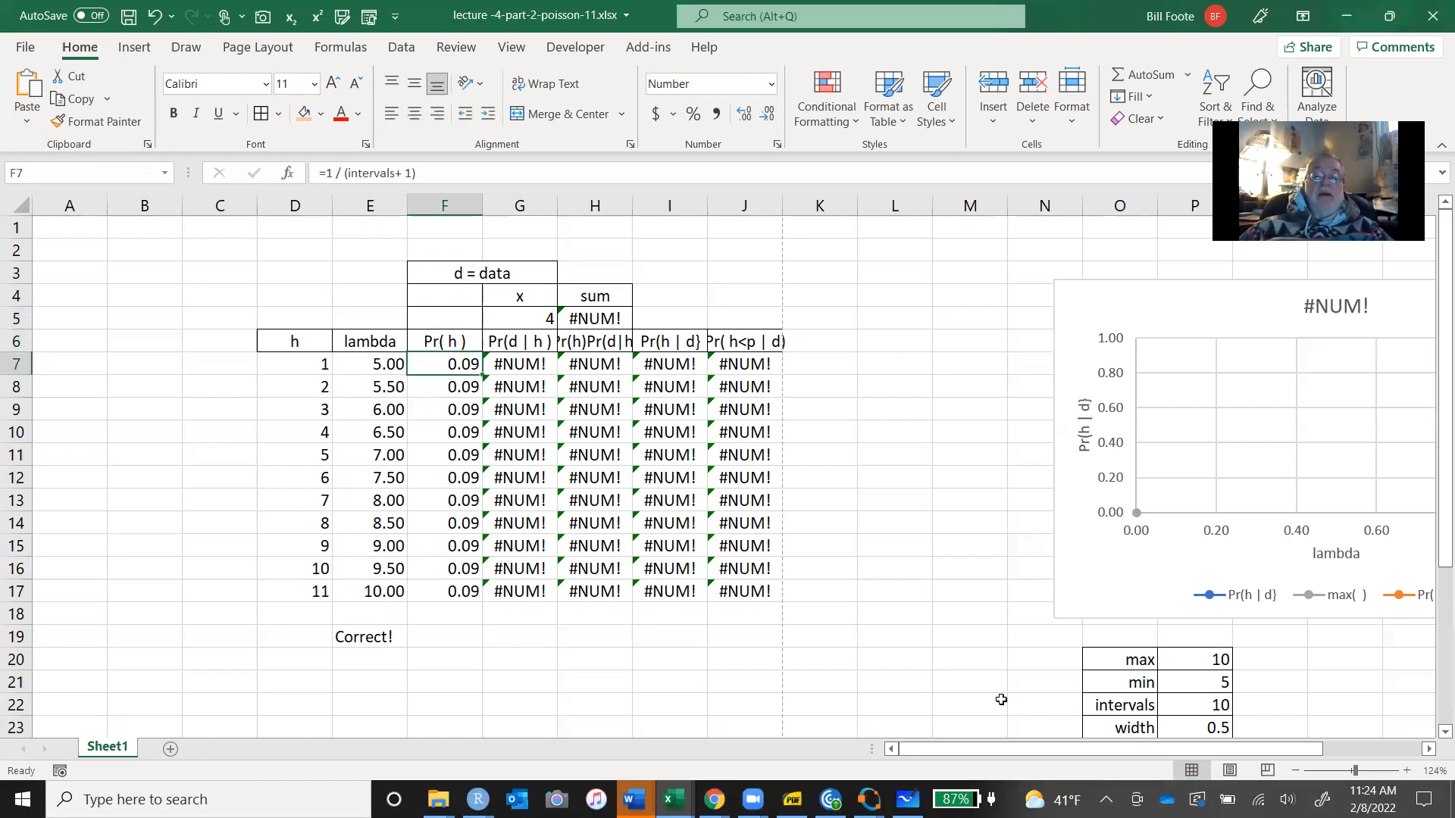
Inspect the lambda values and formulas from E7 down to the last hypothesis row of the table.
key("Left")
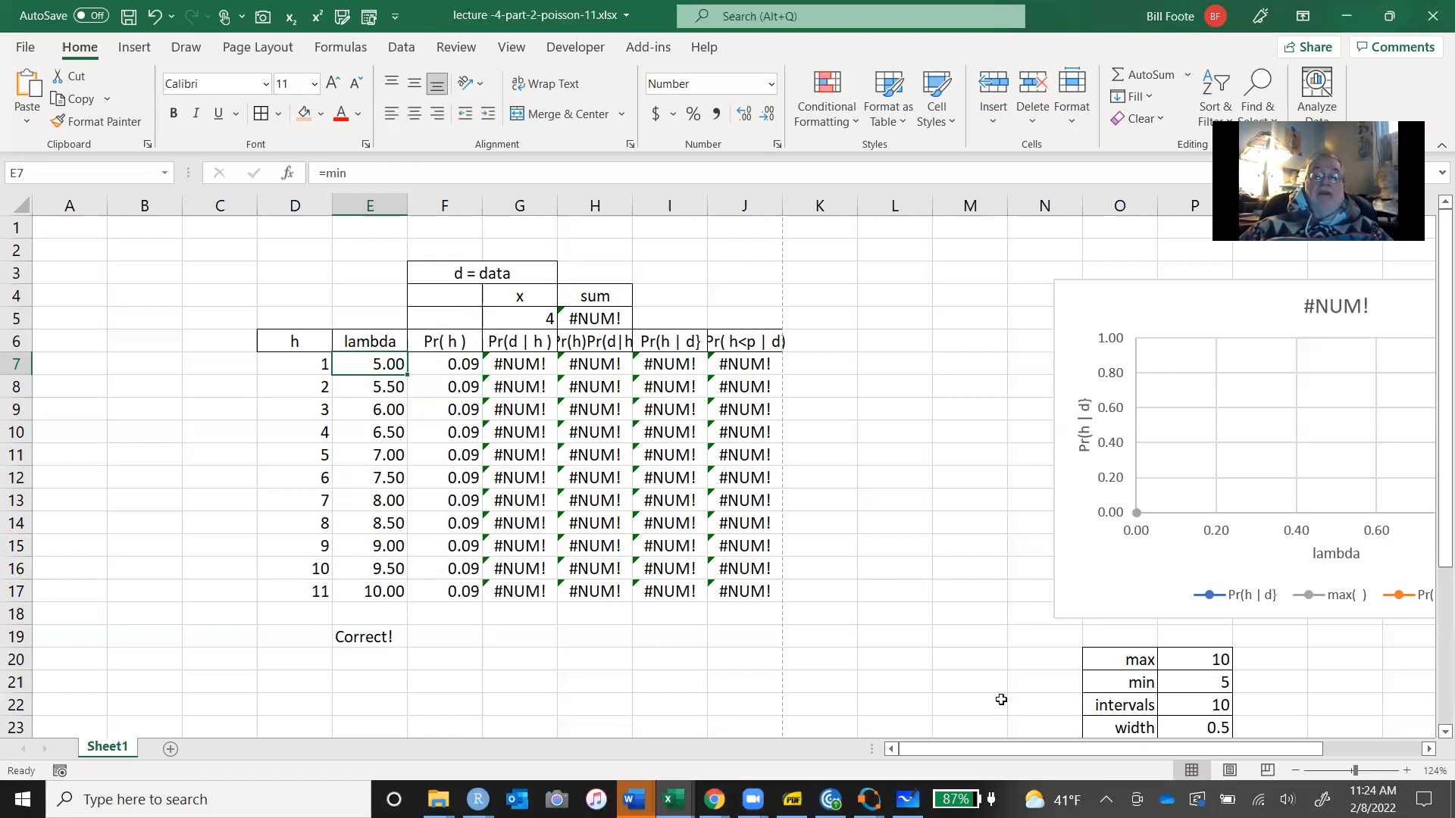
key("Down")
key("Down")
key("Down")
key("Down")
key("Down")
key("Down")
key("Down")
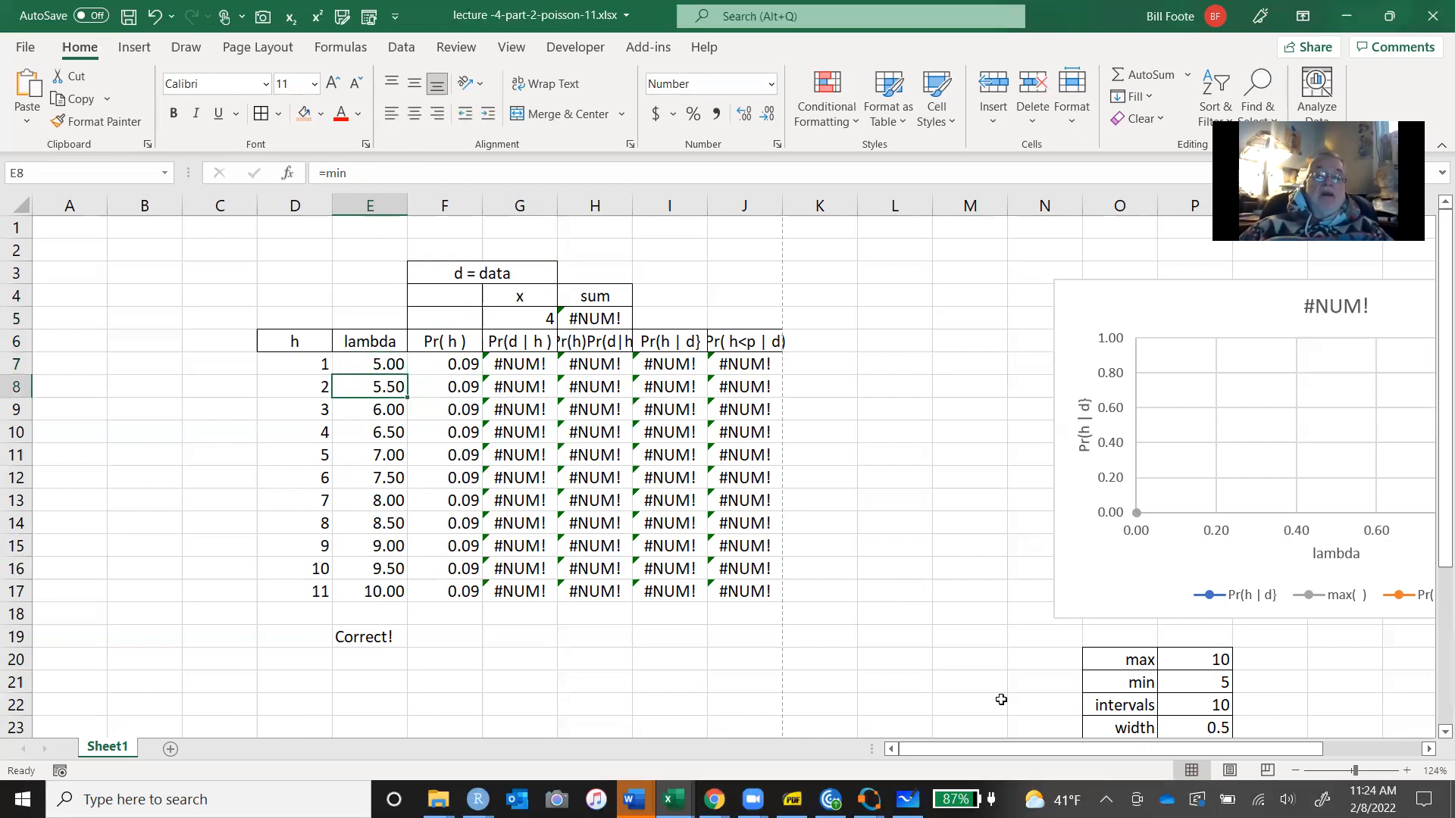
key("Down")
key("Down")
key("Down")
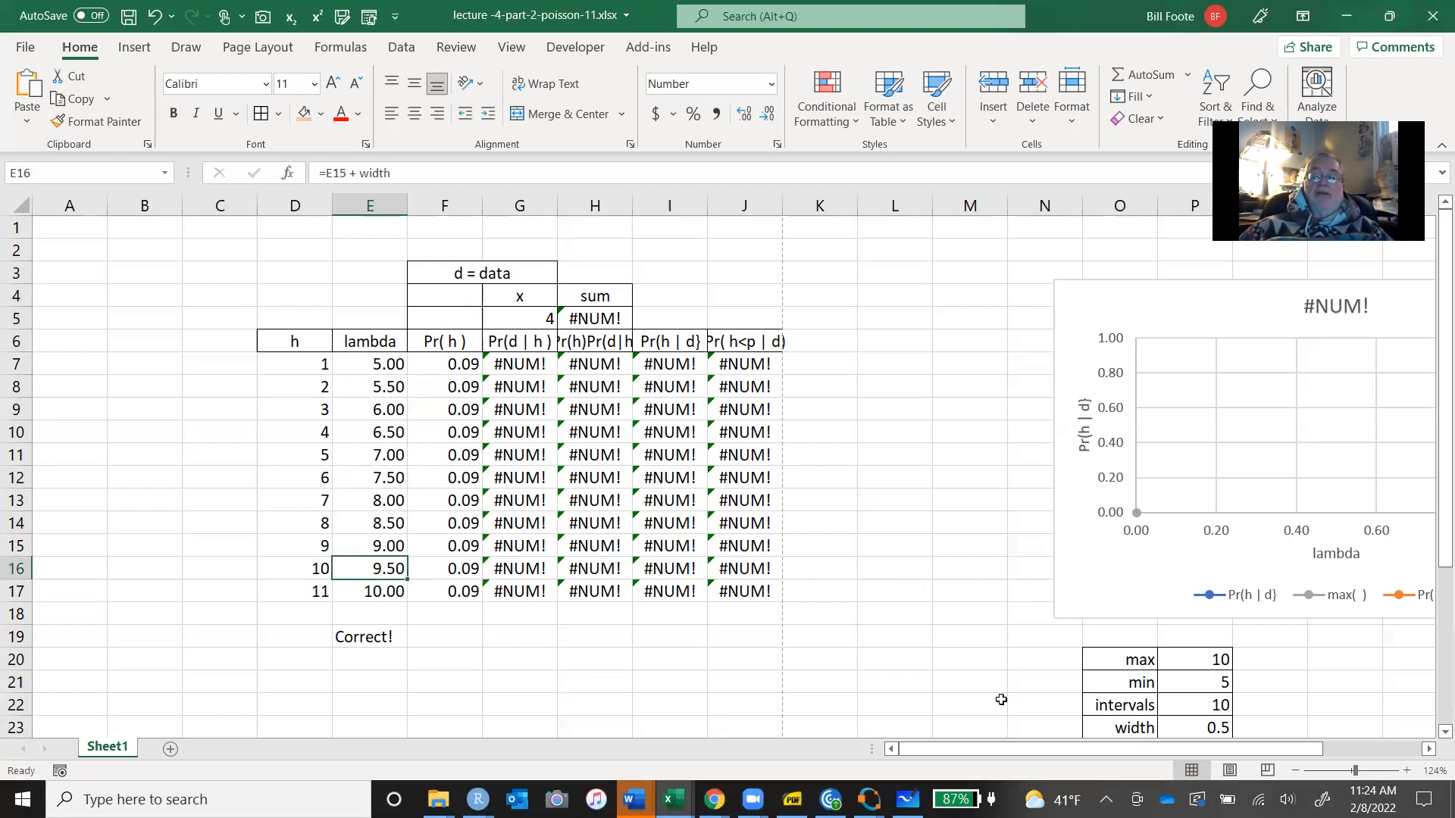
key("Right")
key("Right")
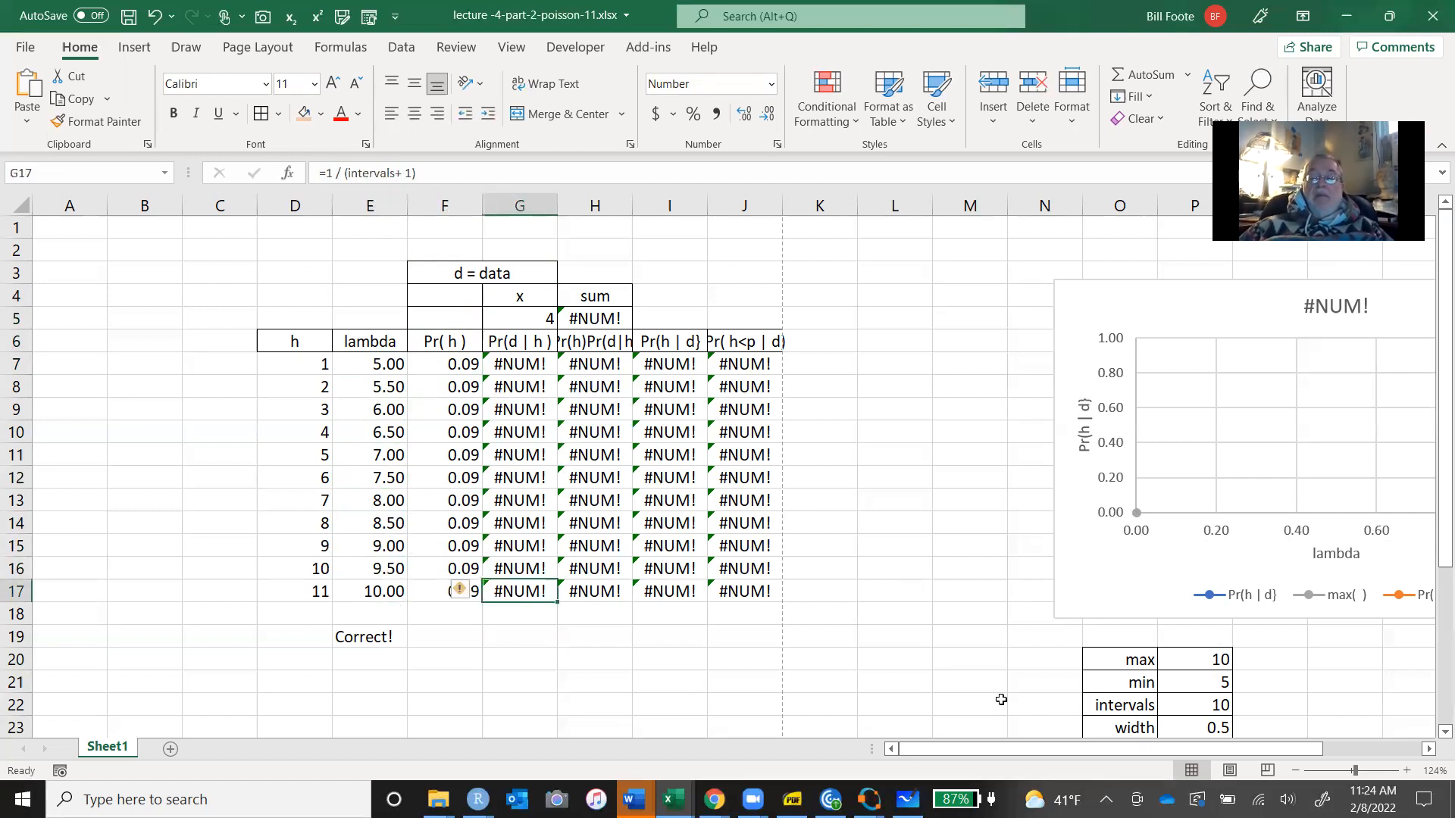
Set the x data value in G5 to 7.
key("Up")
key("Up")
key("Up")
key("Up")
key("Up")
key("Up")
key("Up")
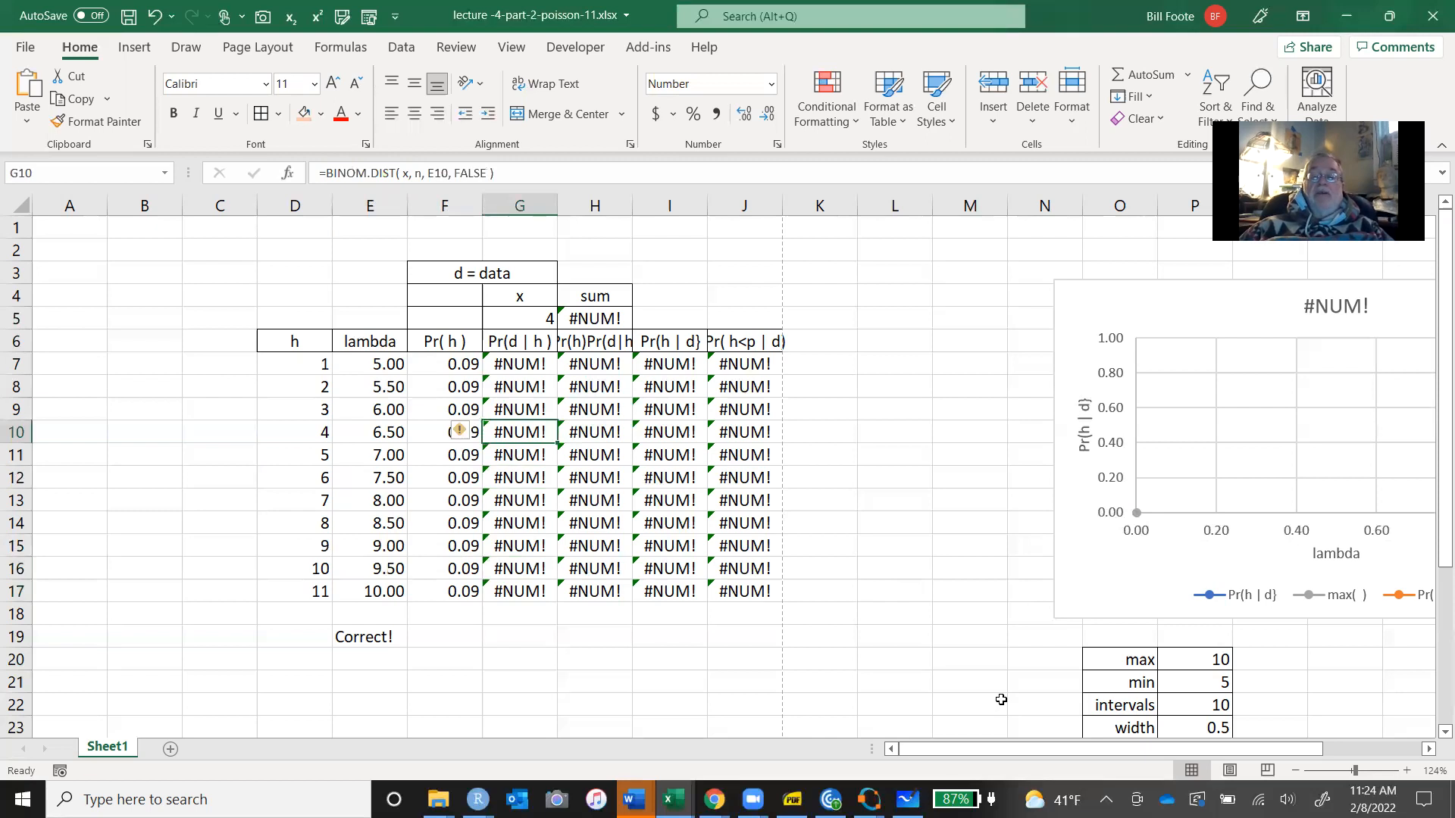
key("Up")
key("Up")
key("Up")
key("Up")
key("Up")
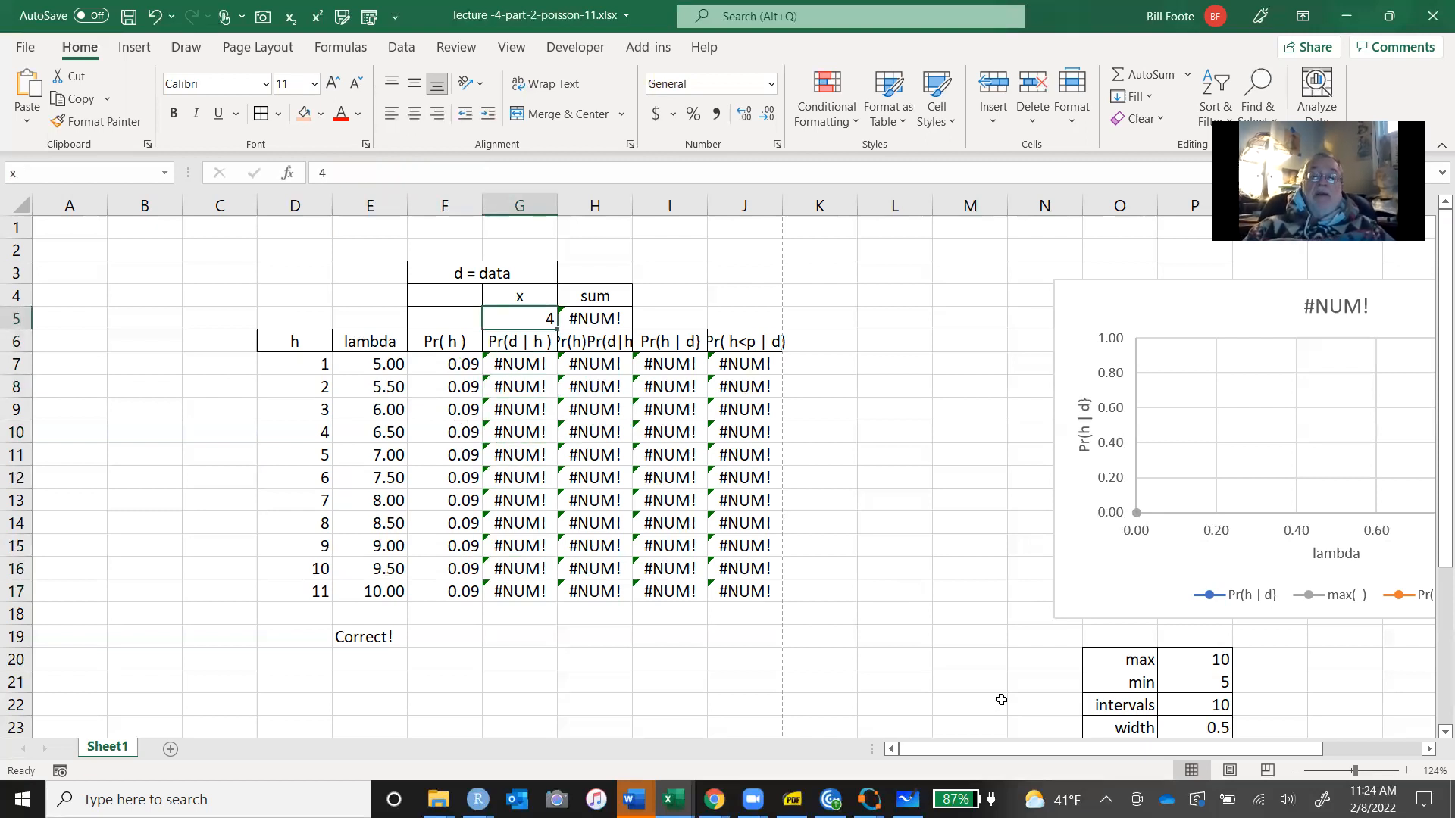
type("7")
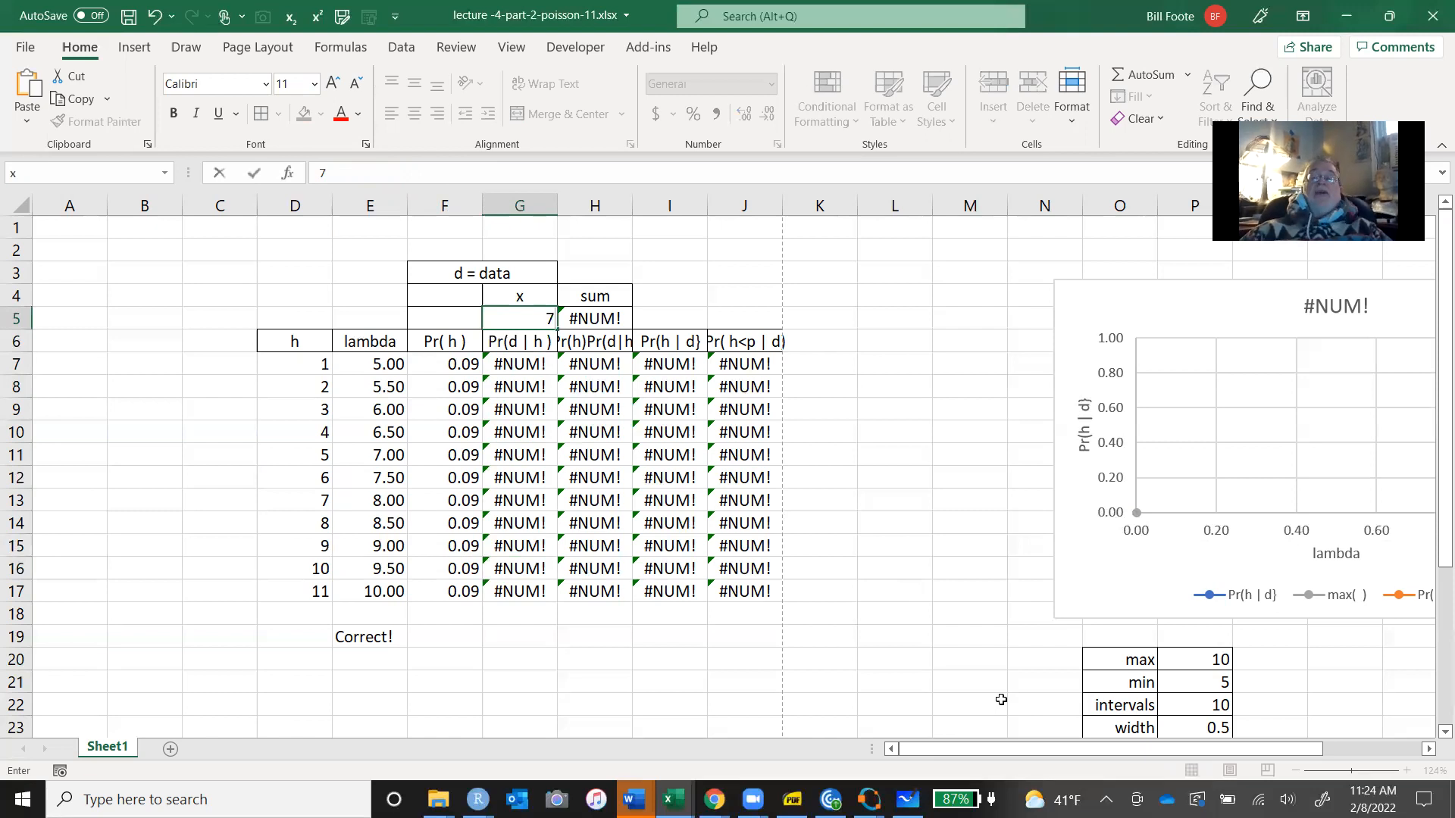
key("Return")
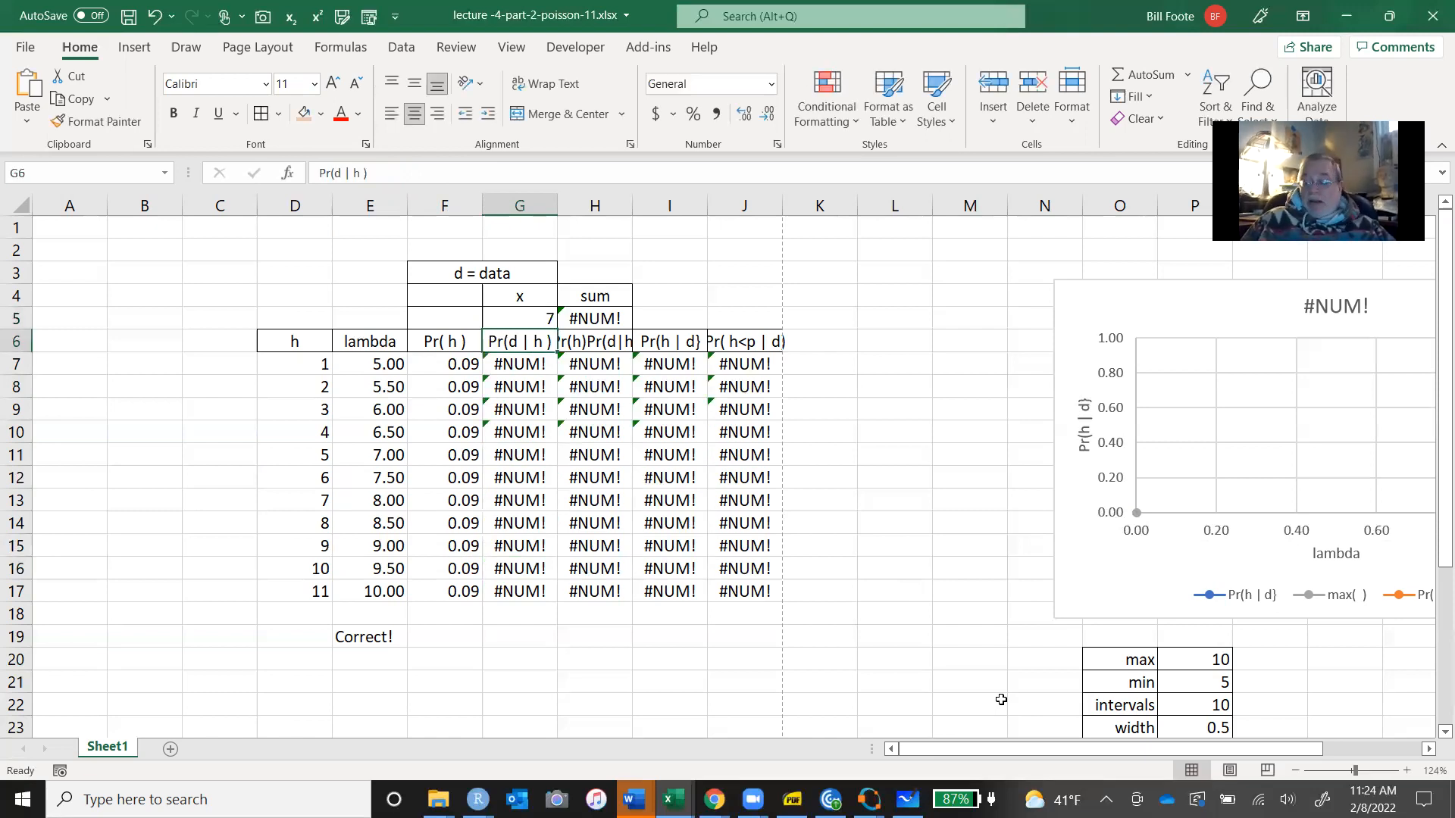
Select the first Pr(d | h) cell, G7, and handwrite the Poisson formula e^-λ · λ^x / x! in ink below the table.
key("Up")
key("Up")
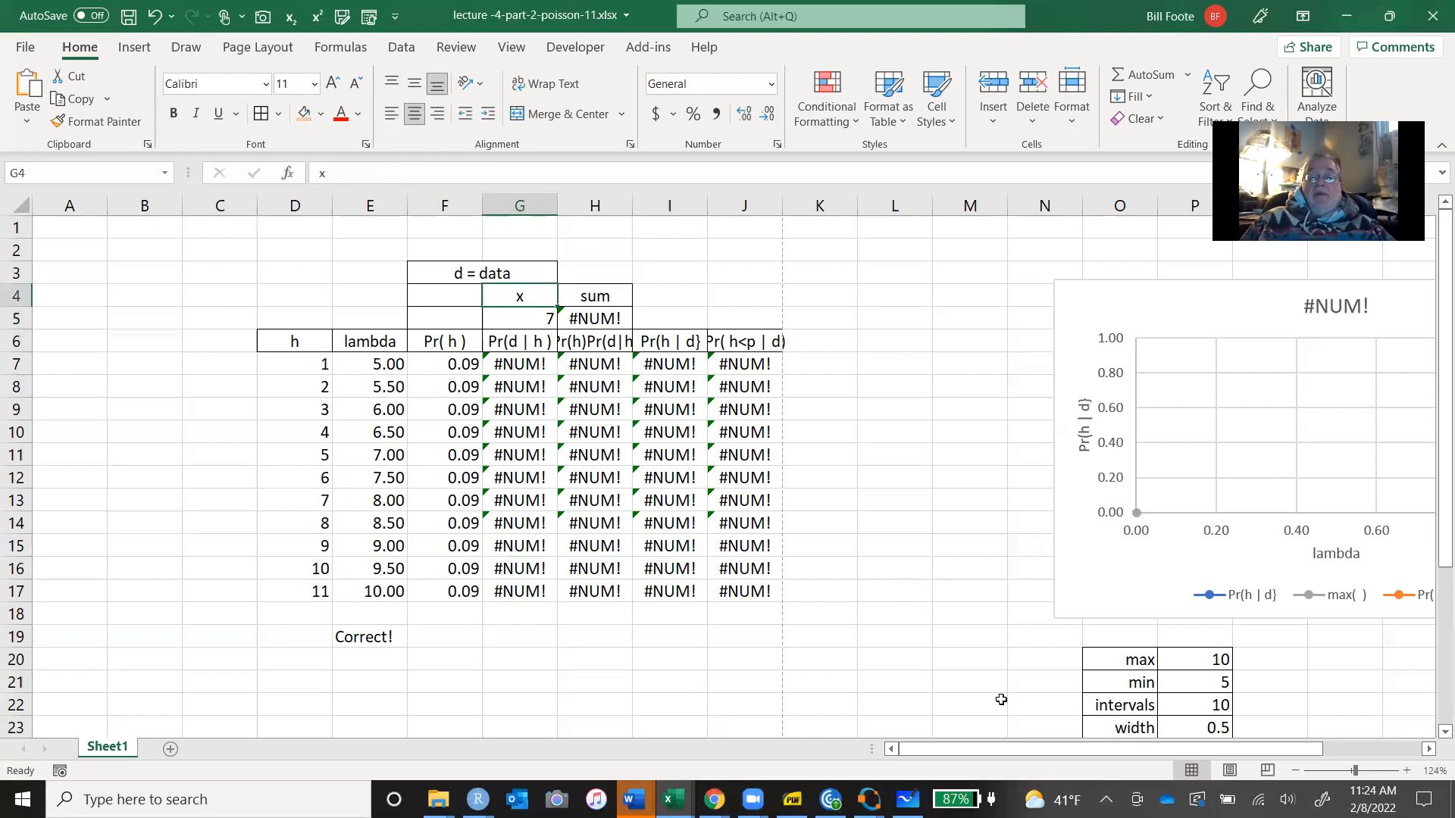
key("Down")
key("Down")
key("Down")
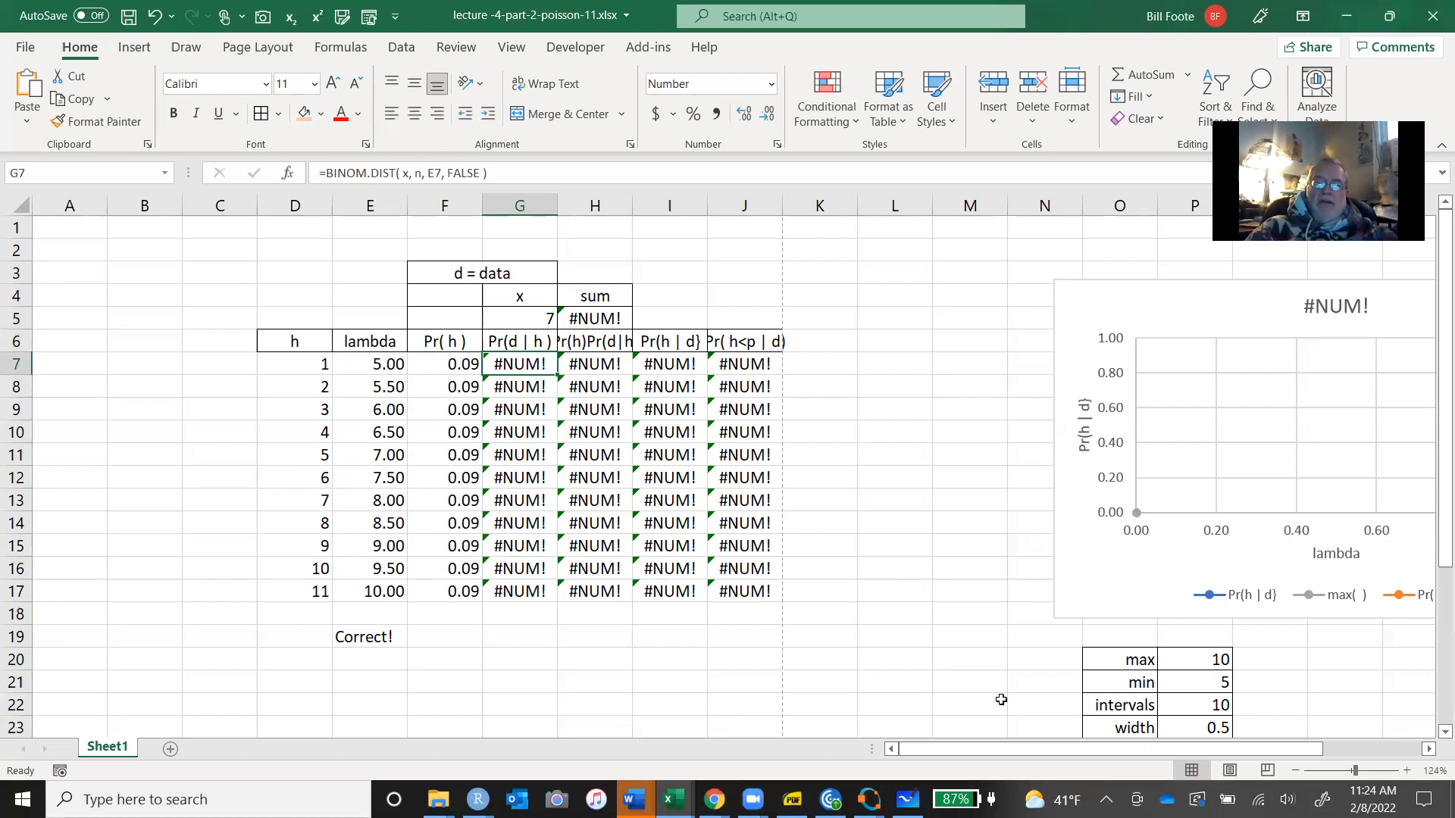
scroll(1000, 699, "down", 4)
scroll(1001, 699, "down", 1)
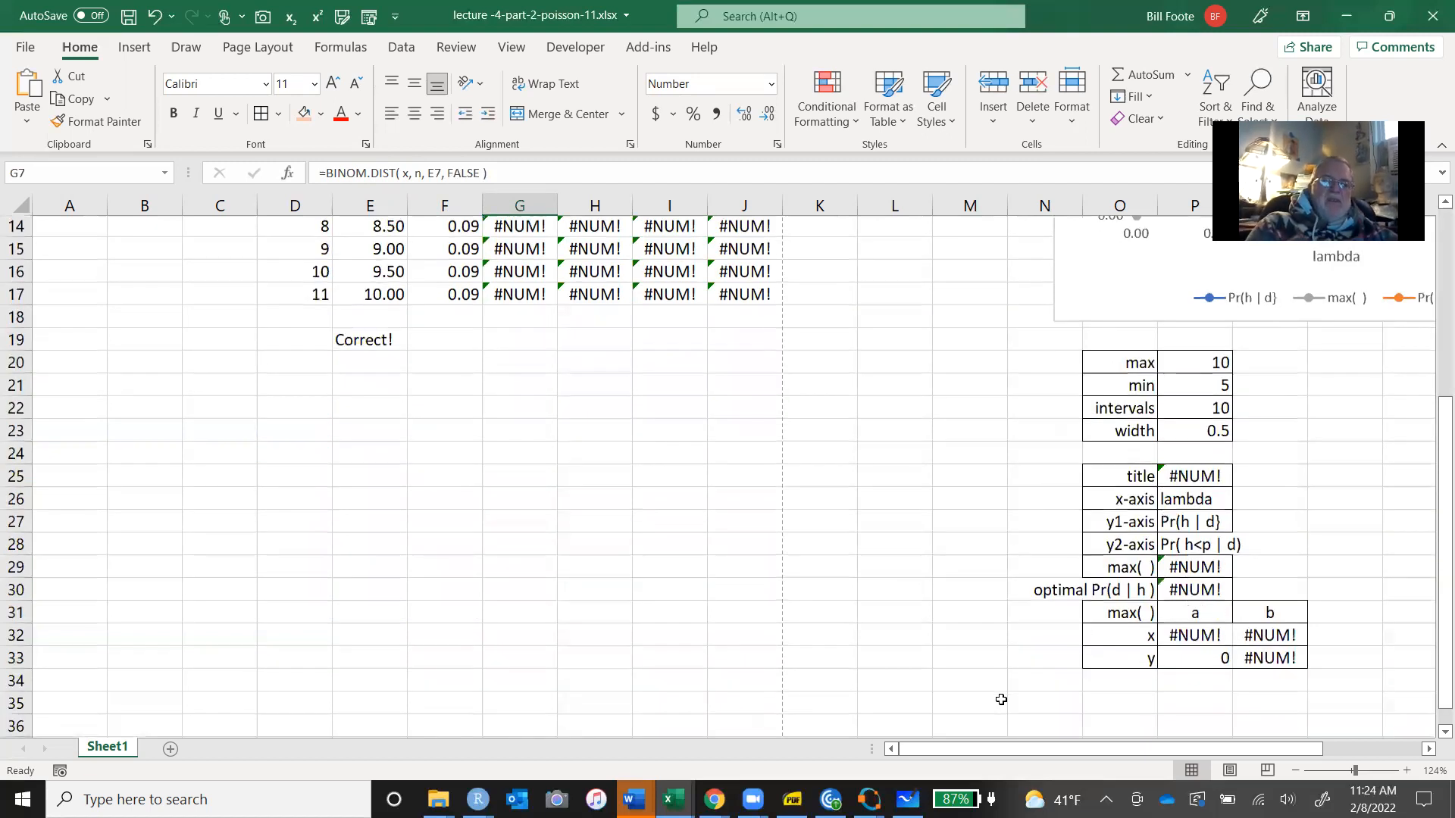
mouse_move(301, 439)
left_mouse_down()
mouse_move(289, 465)
mouse_move(319, 491)
left_mouse_up()
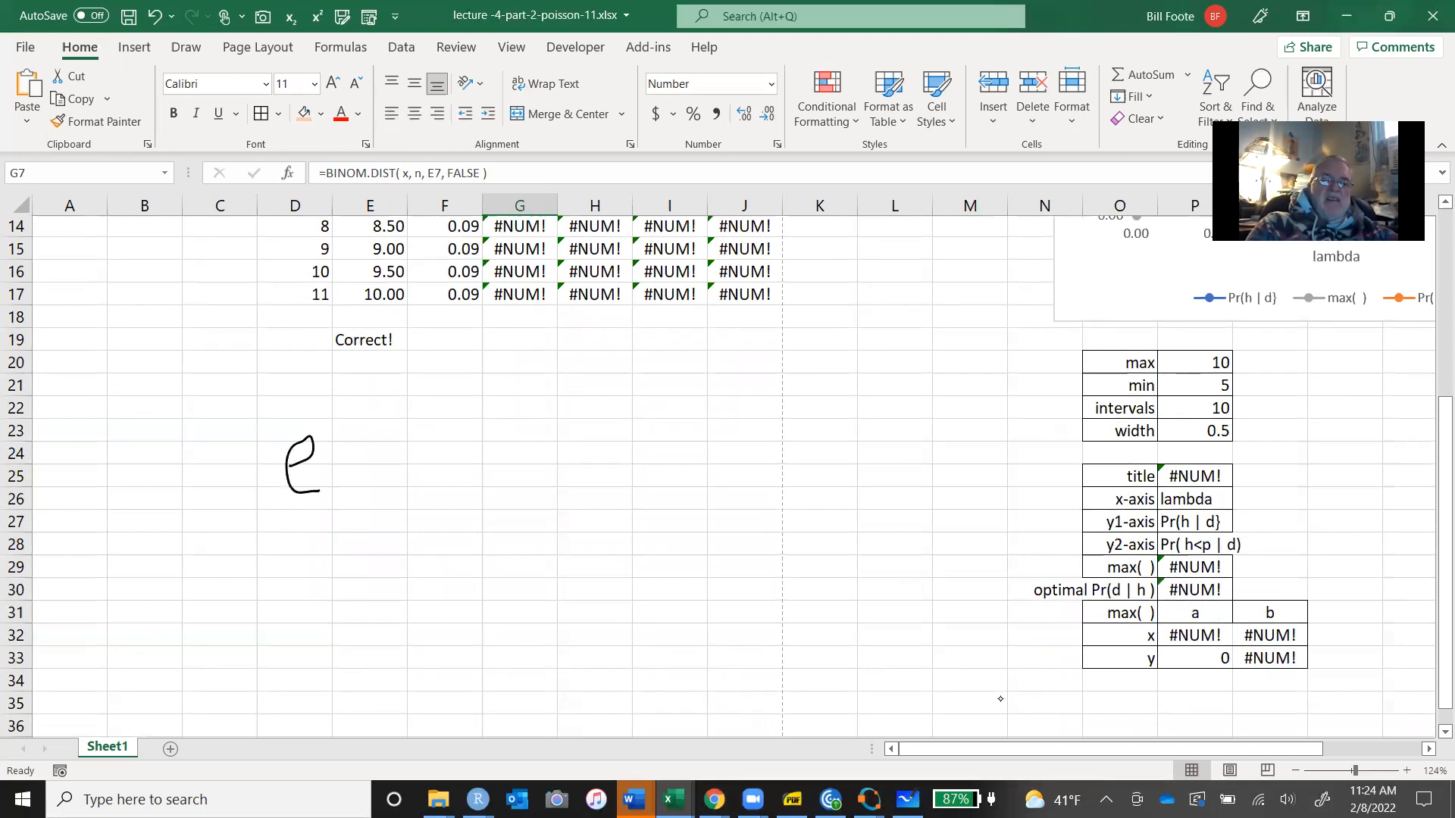
mouse_move(315, 408)
left_mouse_down()
mouse_move(371, 413)
mouse_move(349, 424)
left_mouse_up()
left_click_drag(421, 379, 453, 451)
left_click_drag(442, 423, 423, 451)
left_click_drag(452, 388, 459, 408)
mouse_move(386, 480)
left_mouse_down()
mouse_move(484, 480)
mouse_move(455, 553)
mouse_move(422, 560)
left_mouse_up()
left_click_drag(475, 506, 475, 582)
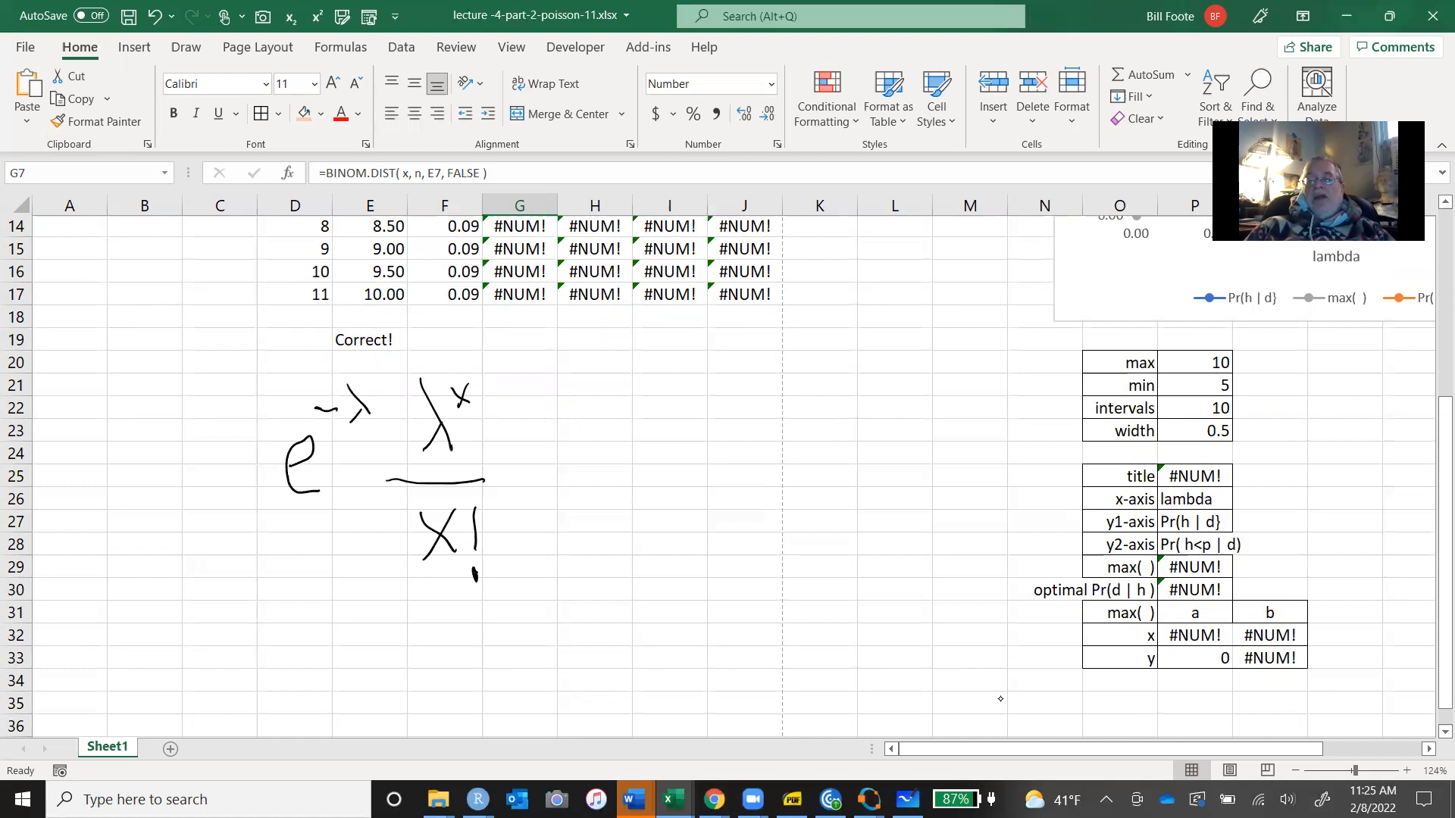
scroll(1000, 699, "up", 1)
scroll(1000, 698, "up", 3)
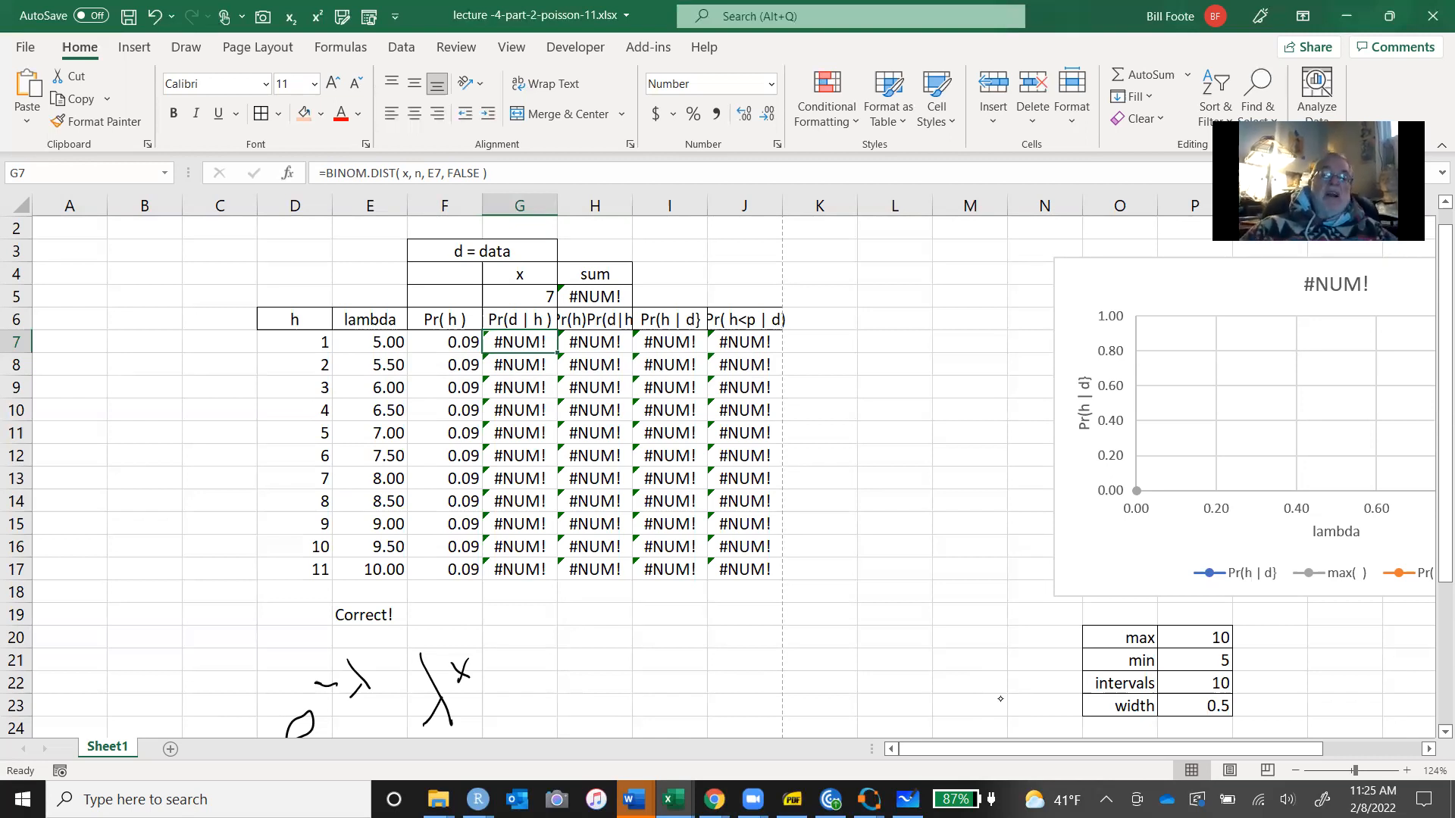
type("=")
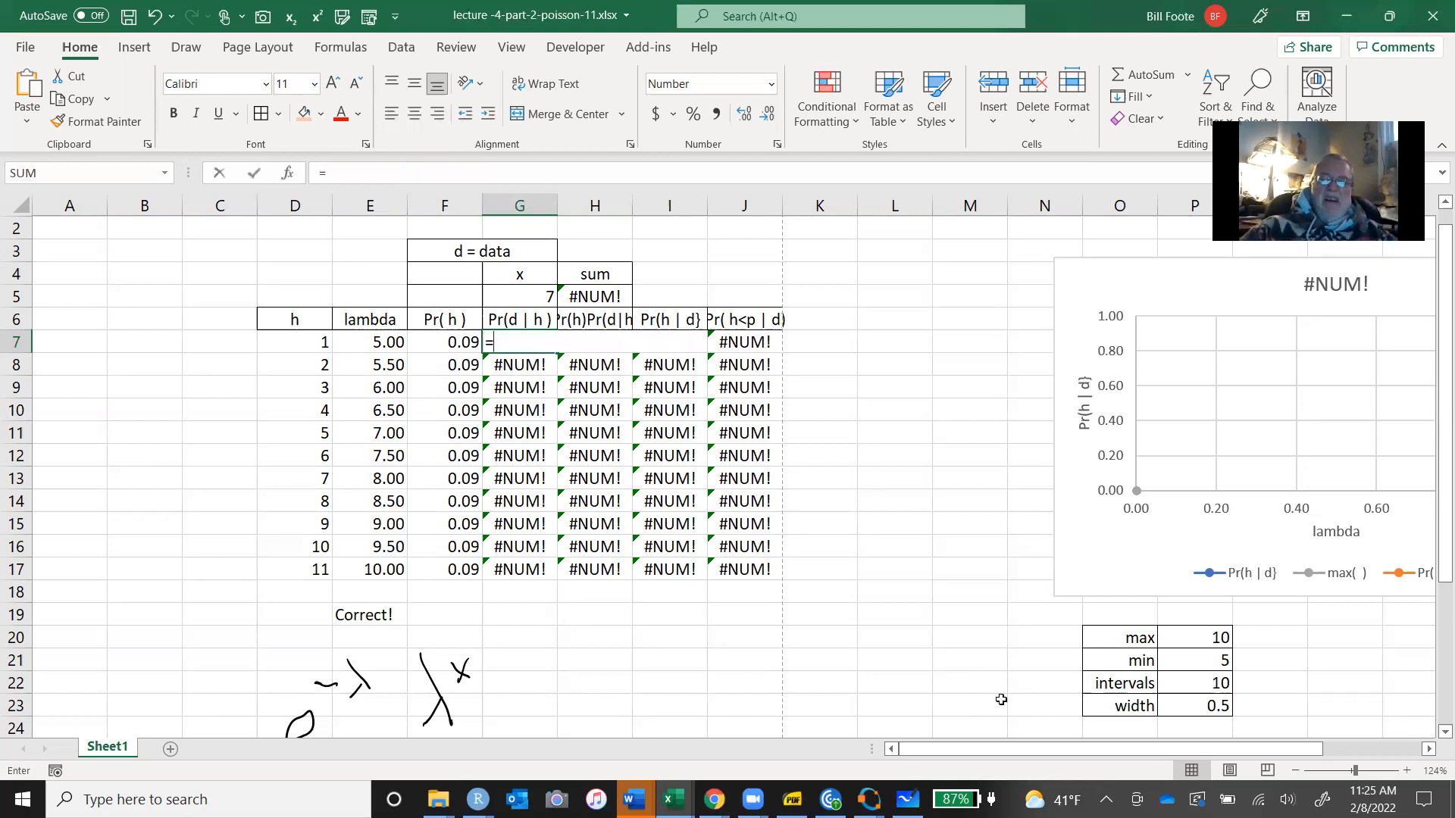
scroll(1001, 699, "down", 1)
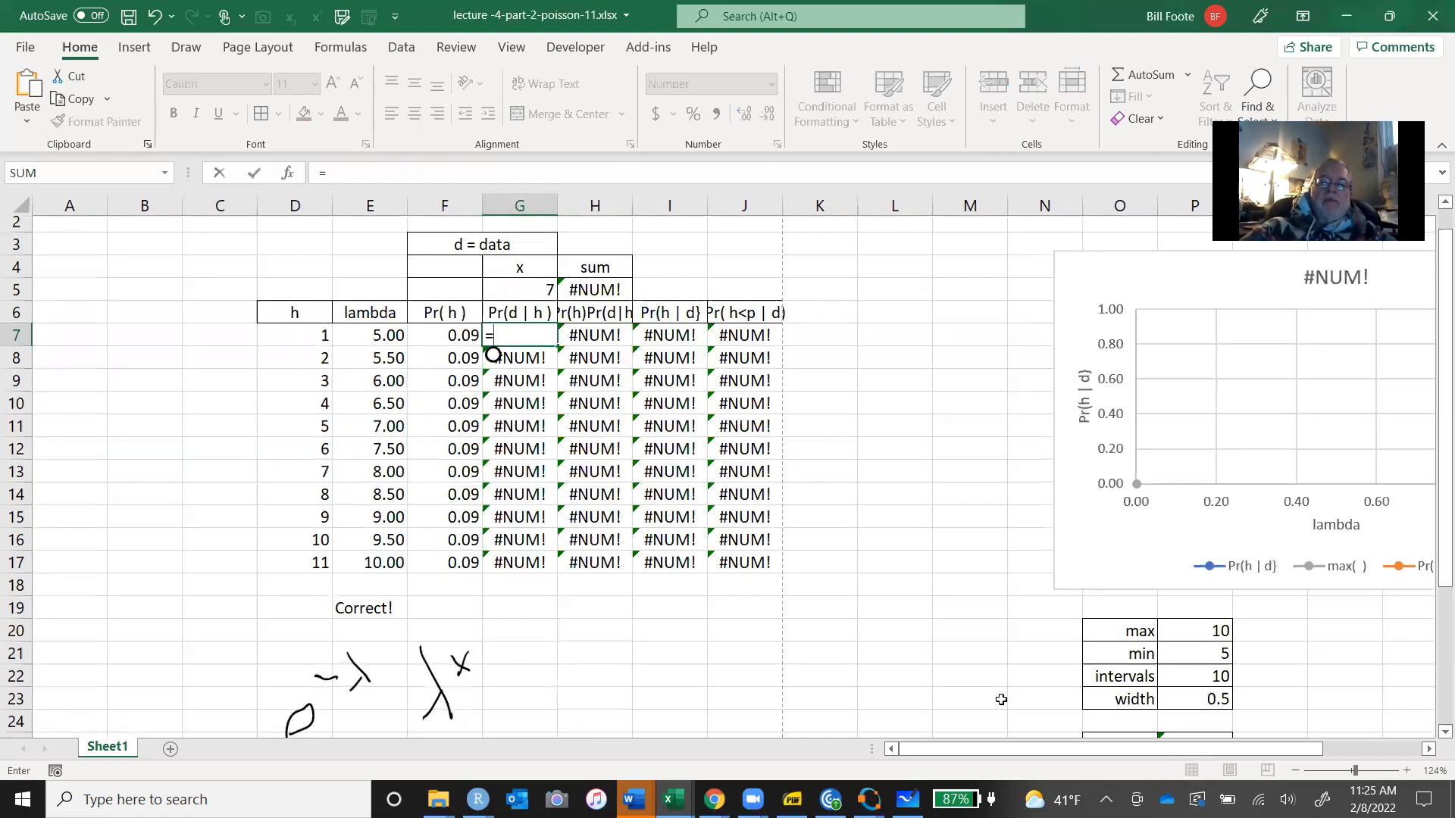
scroll(1001, 699, "up", 1)
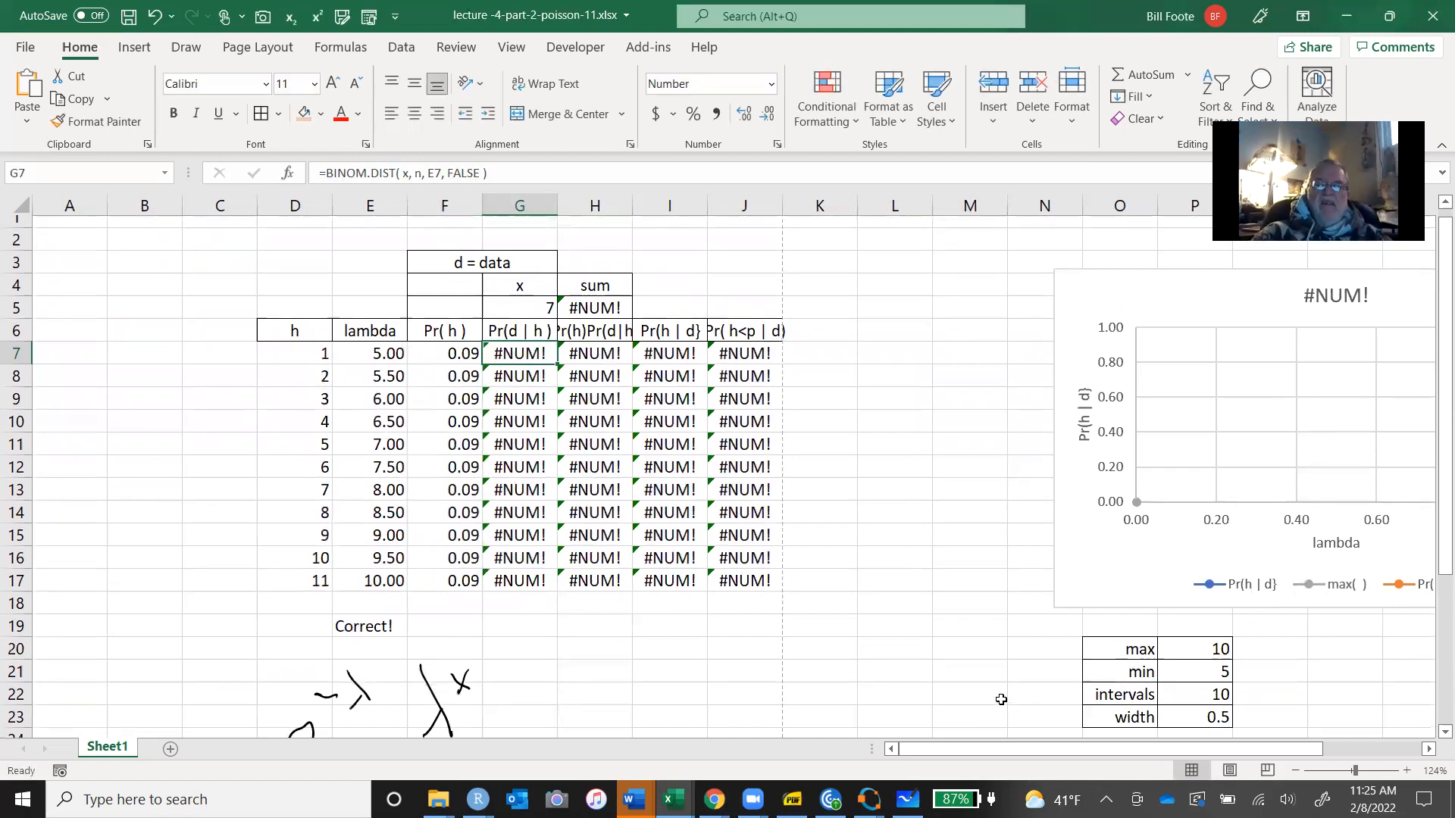
Replace the binomial formula in G7 with the start of the Poisson formula, =exp(-$E7), keeping the lambda column reference absolute.
scroll(1001, 699, "up", 1)
scroll(1000, 700, "up", 3)
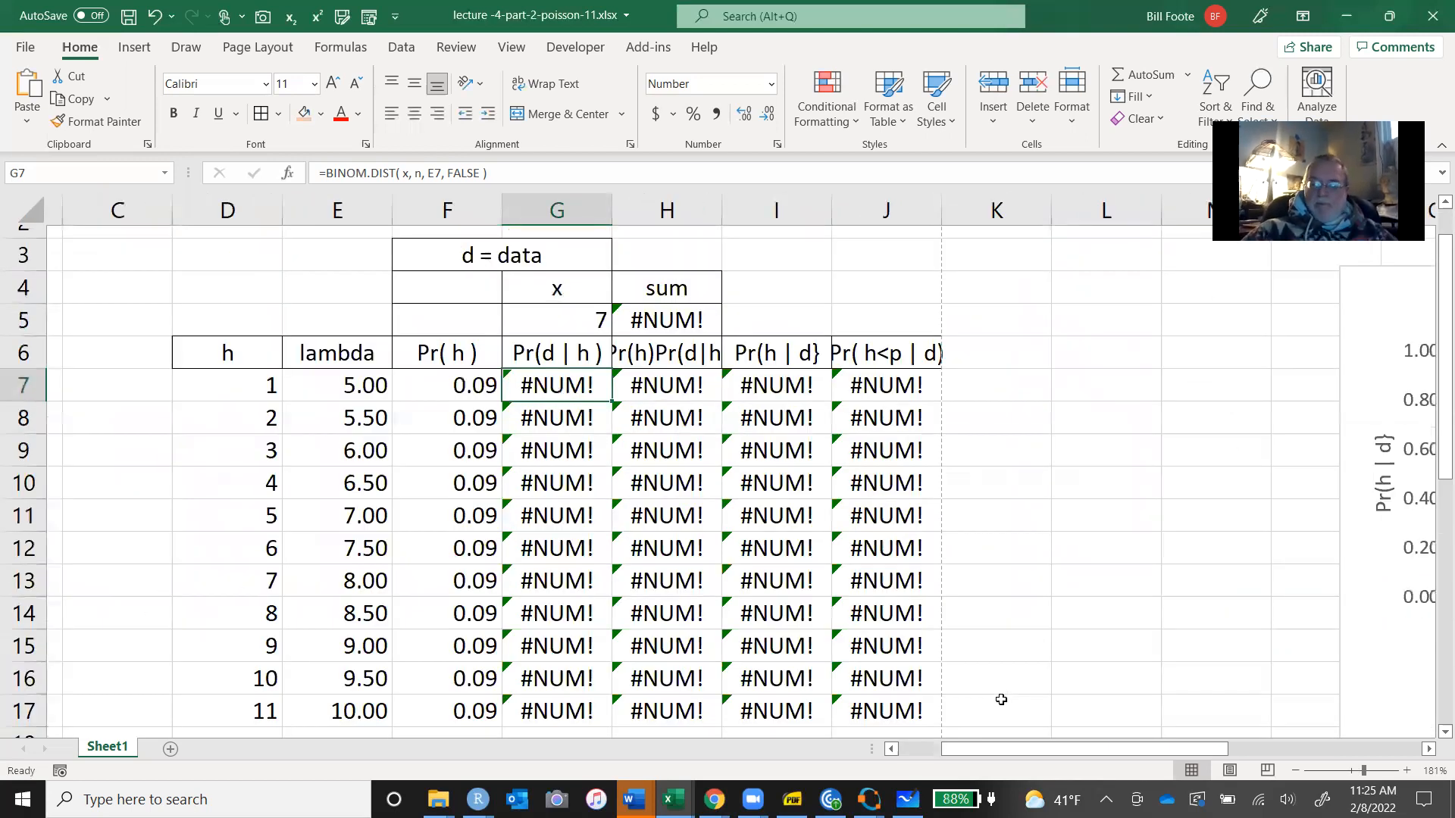
type("=")
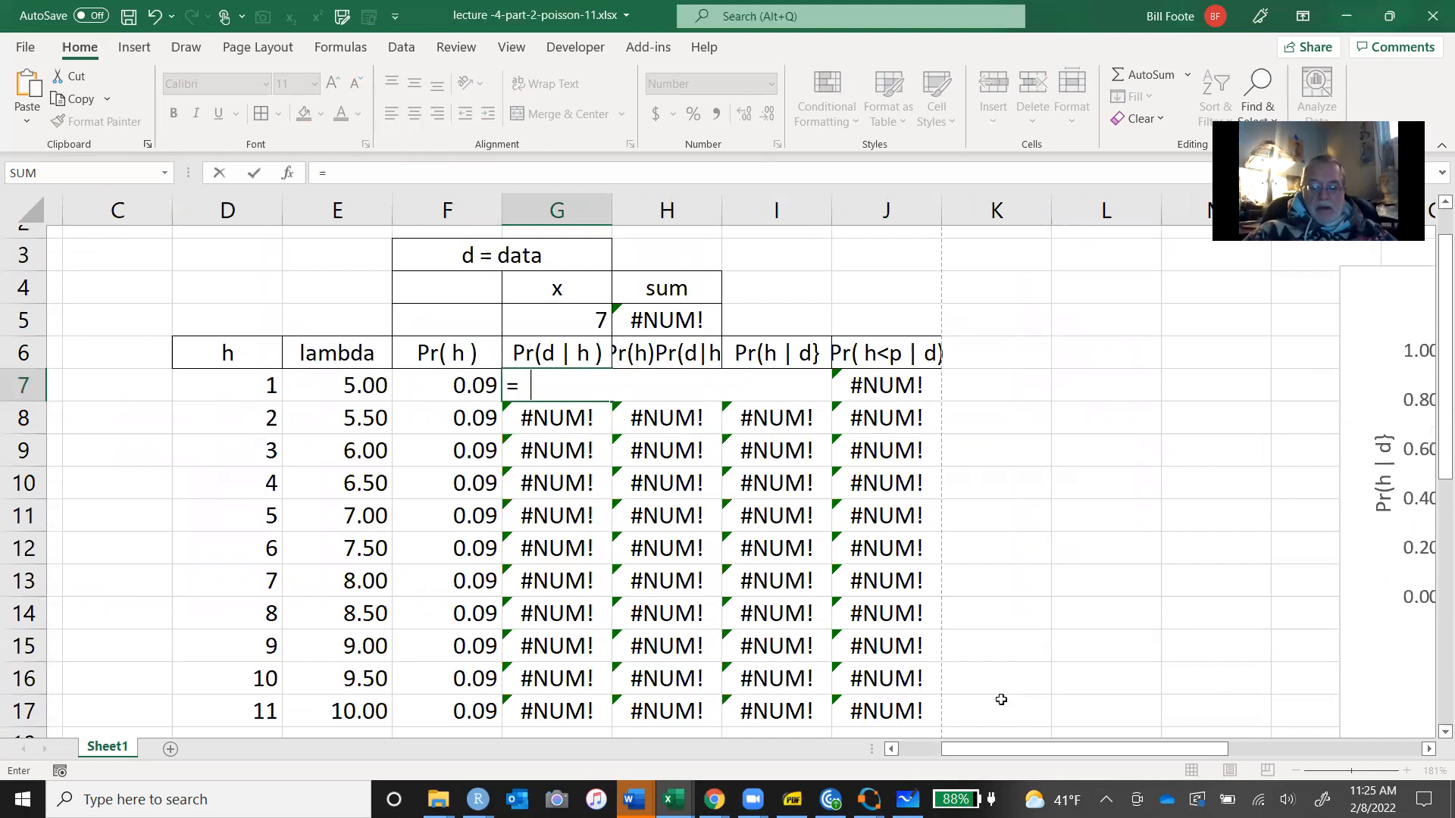
key("BackSpace")
type("exp(-")
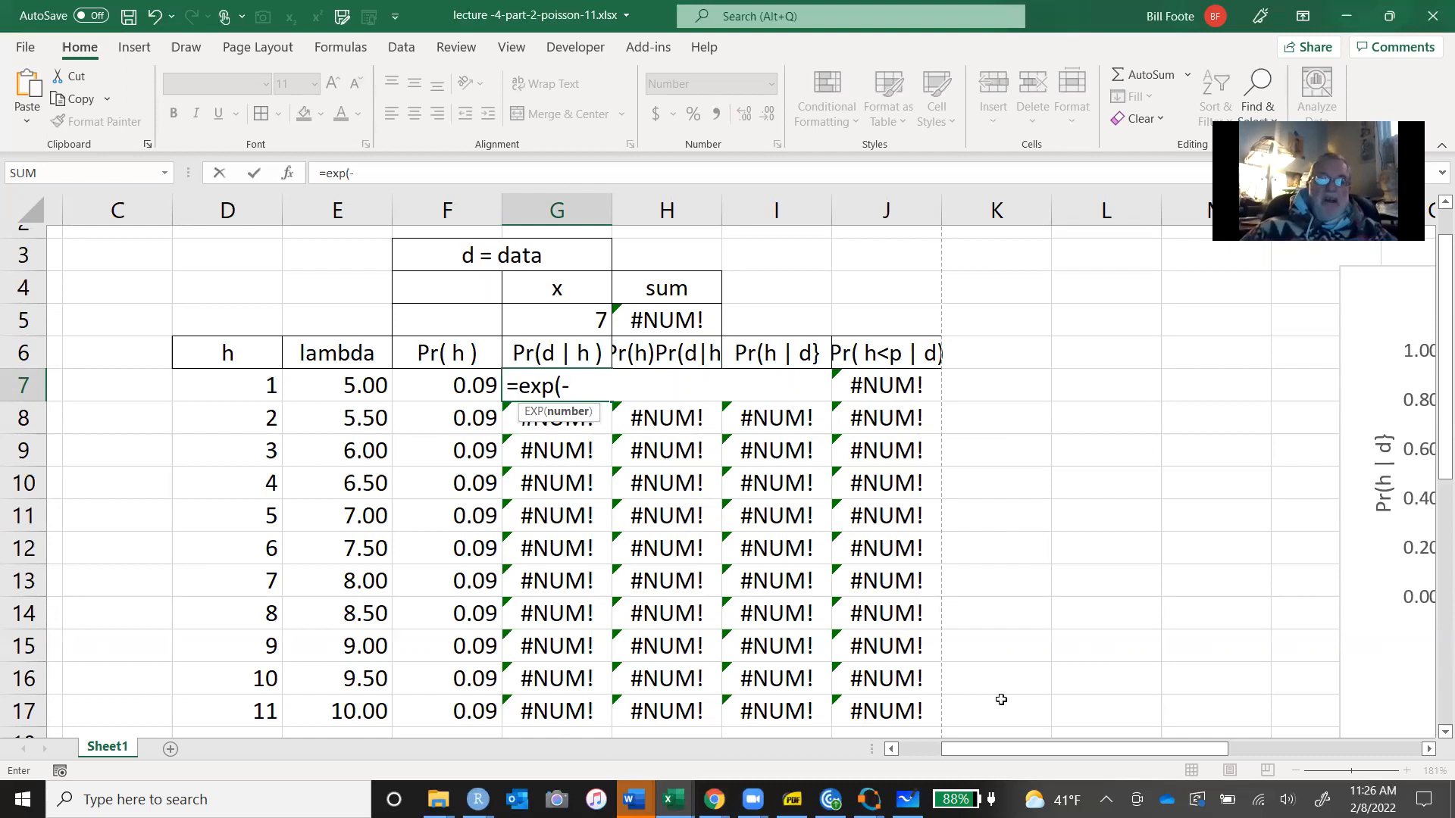
key("Left")
key("Left")
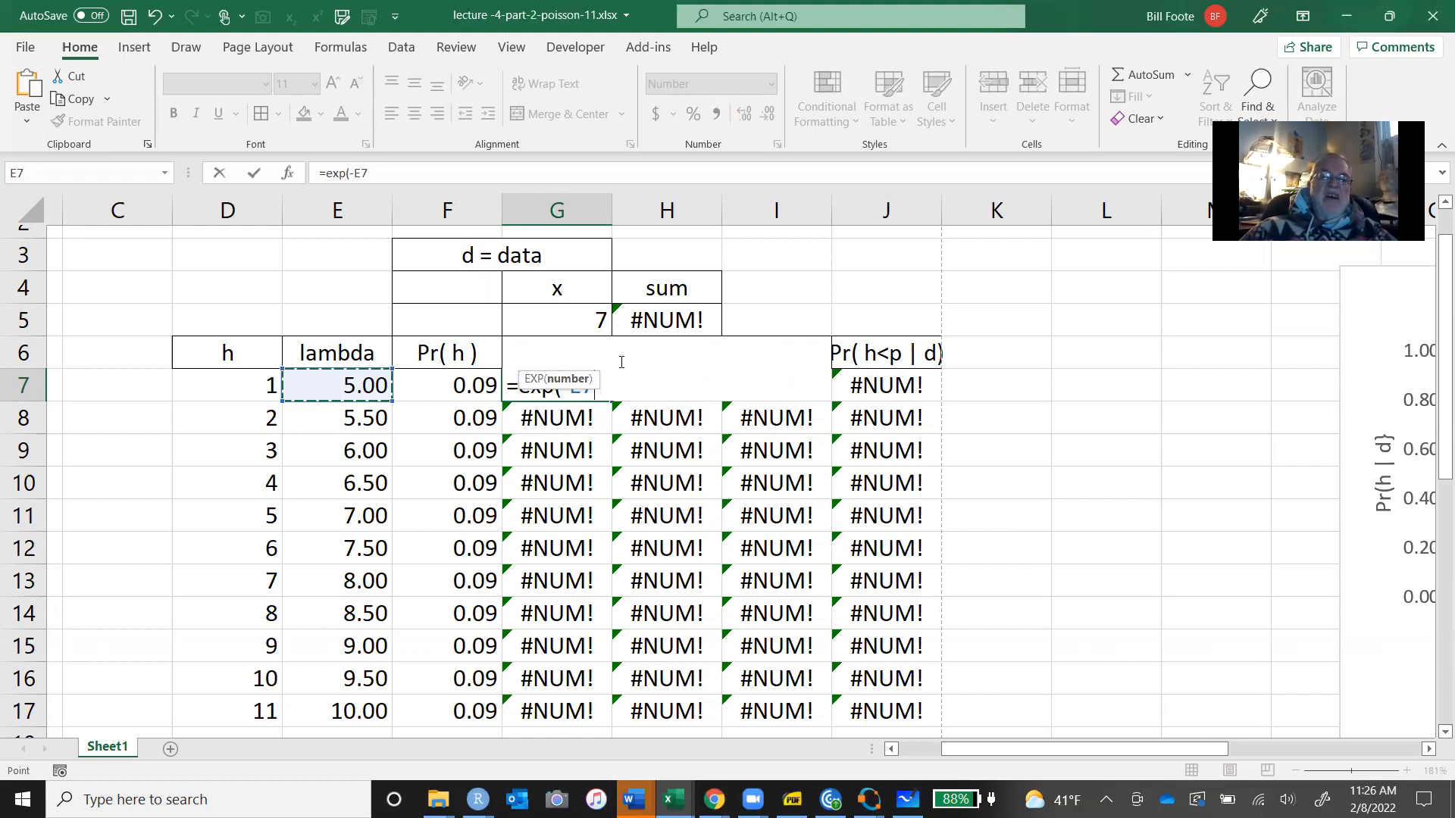
left_click(355, 174)
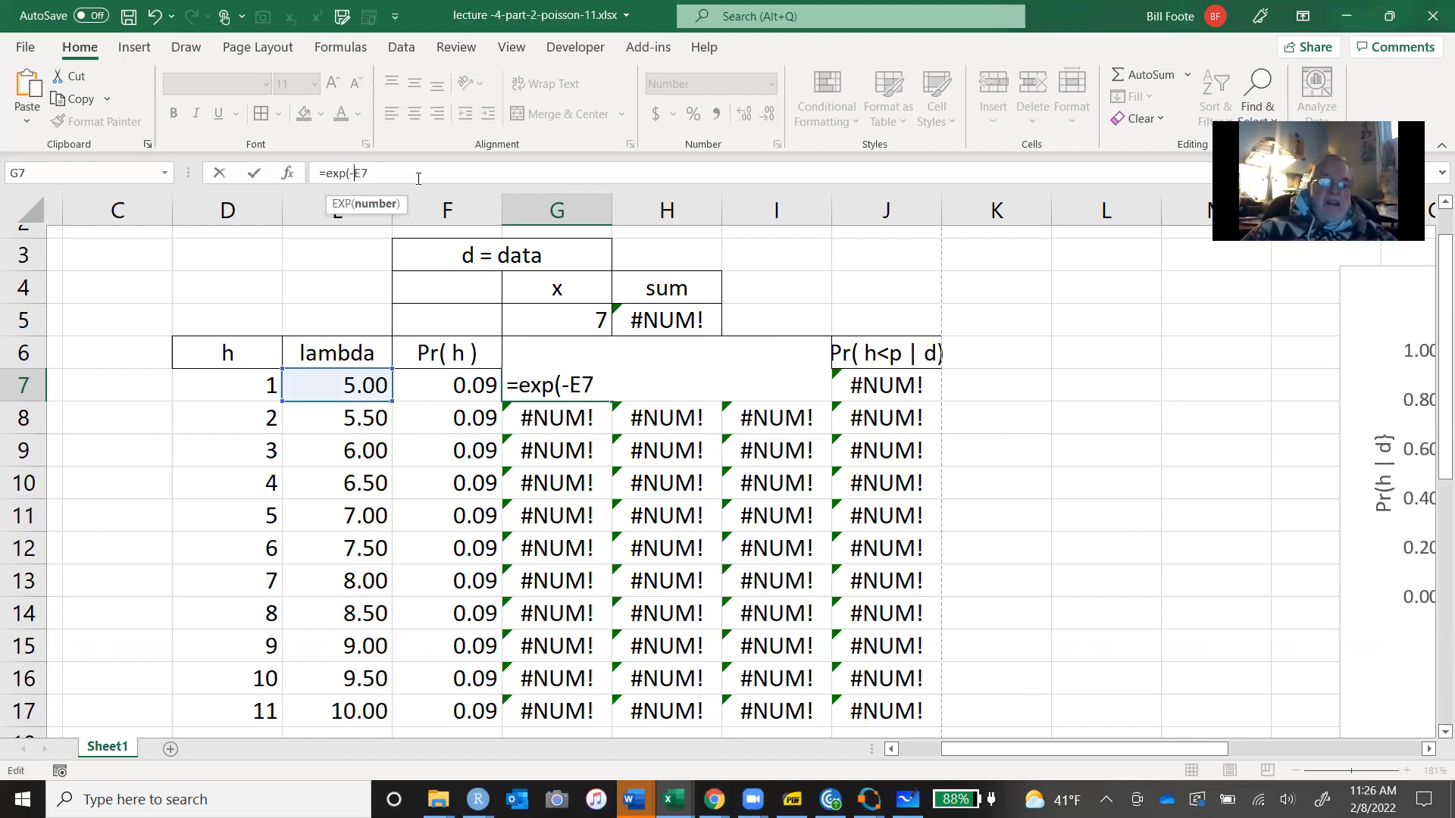
type("$")
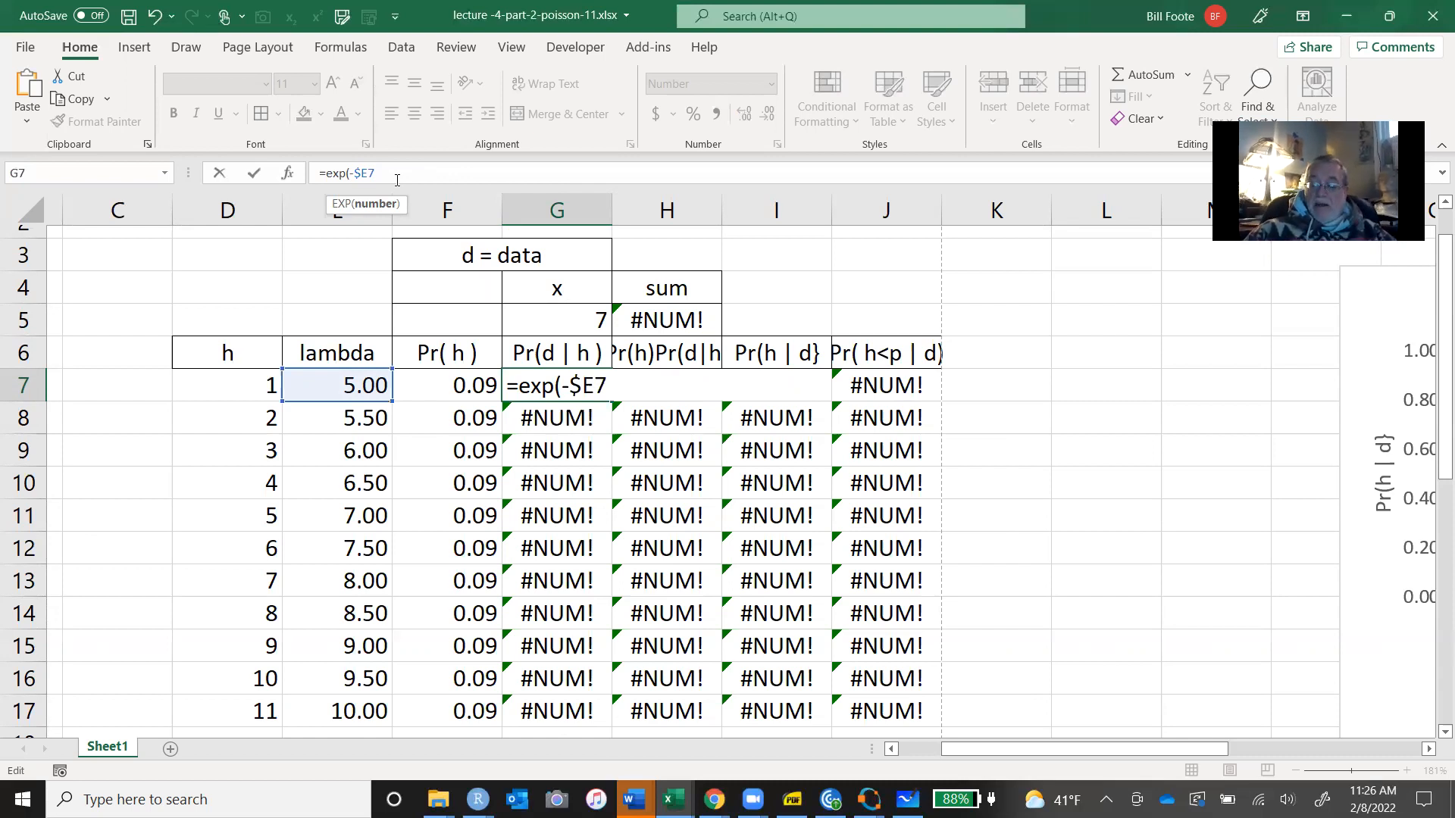
type(")")
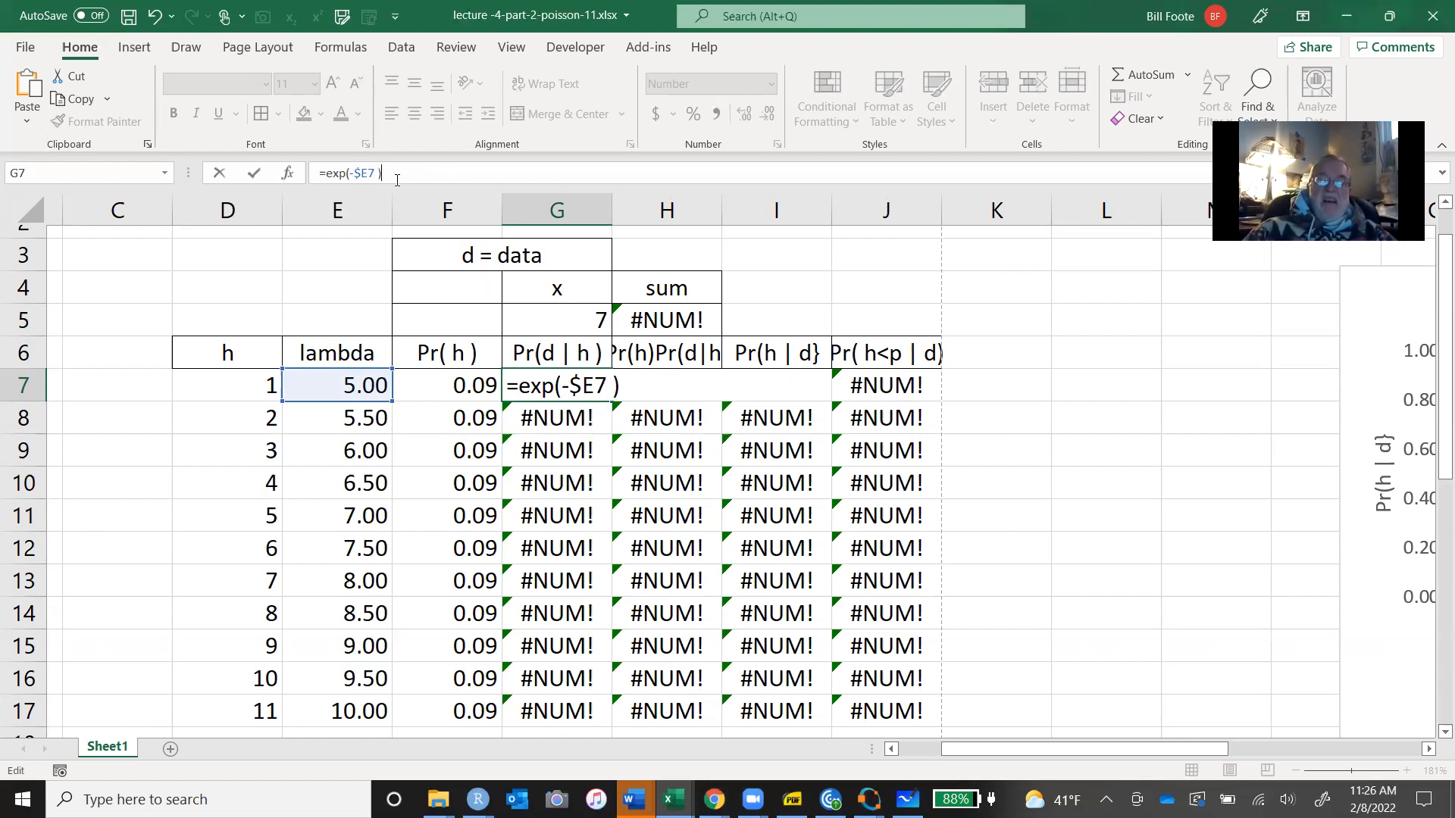
Multiply the exponential term in G7 by lambda raised to x, using $E7^x with the x data cell as the exponent.
type(" *")
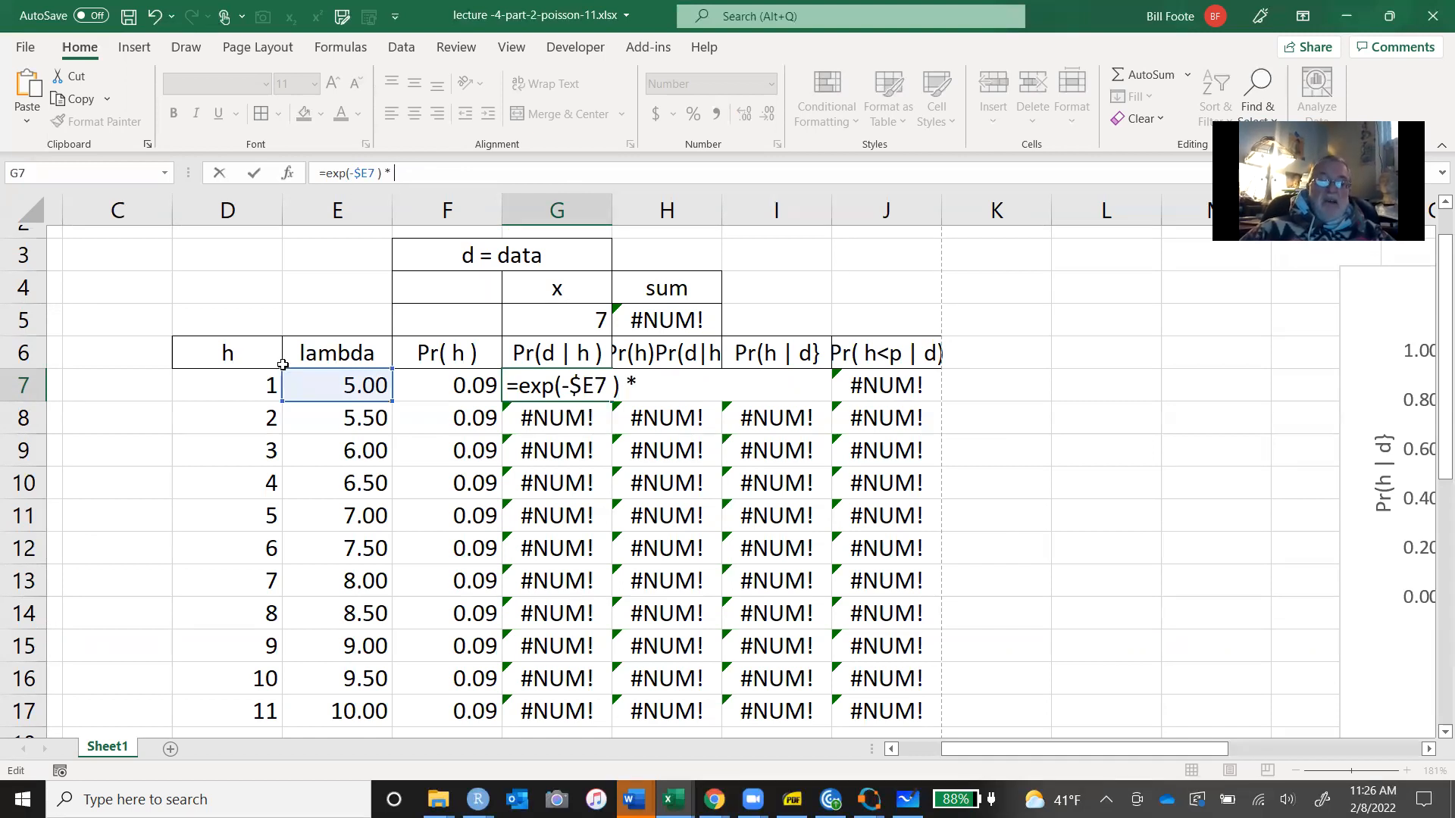
left_click(346, 384)
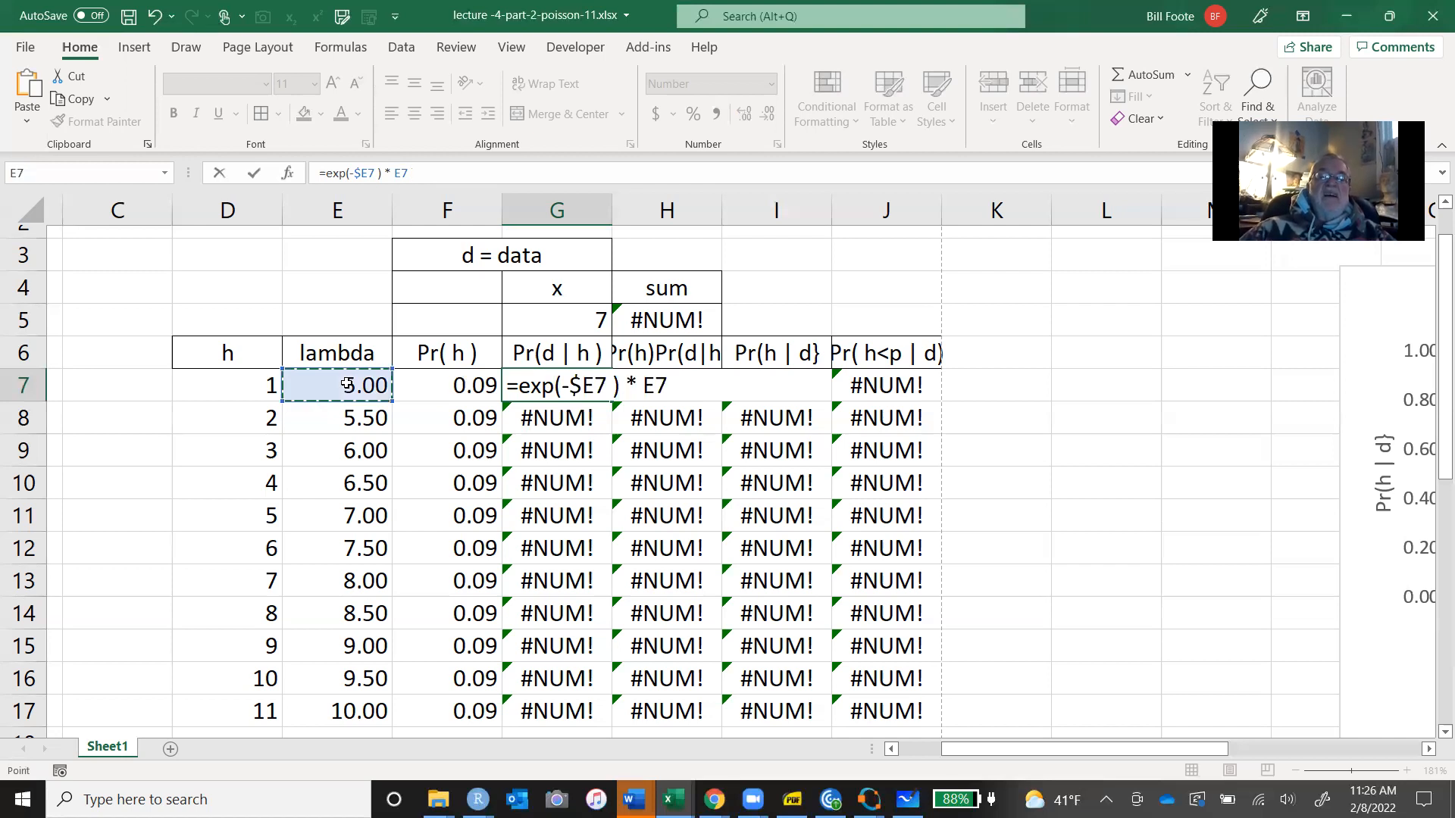
left_click(392, 173)
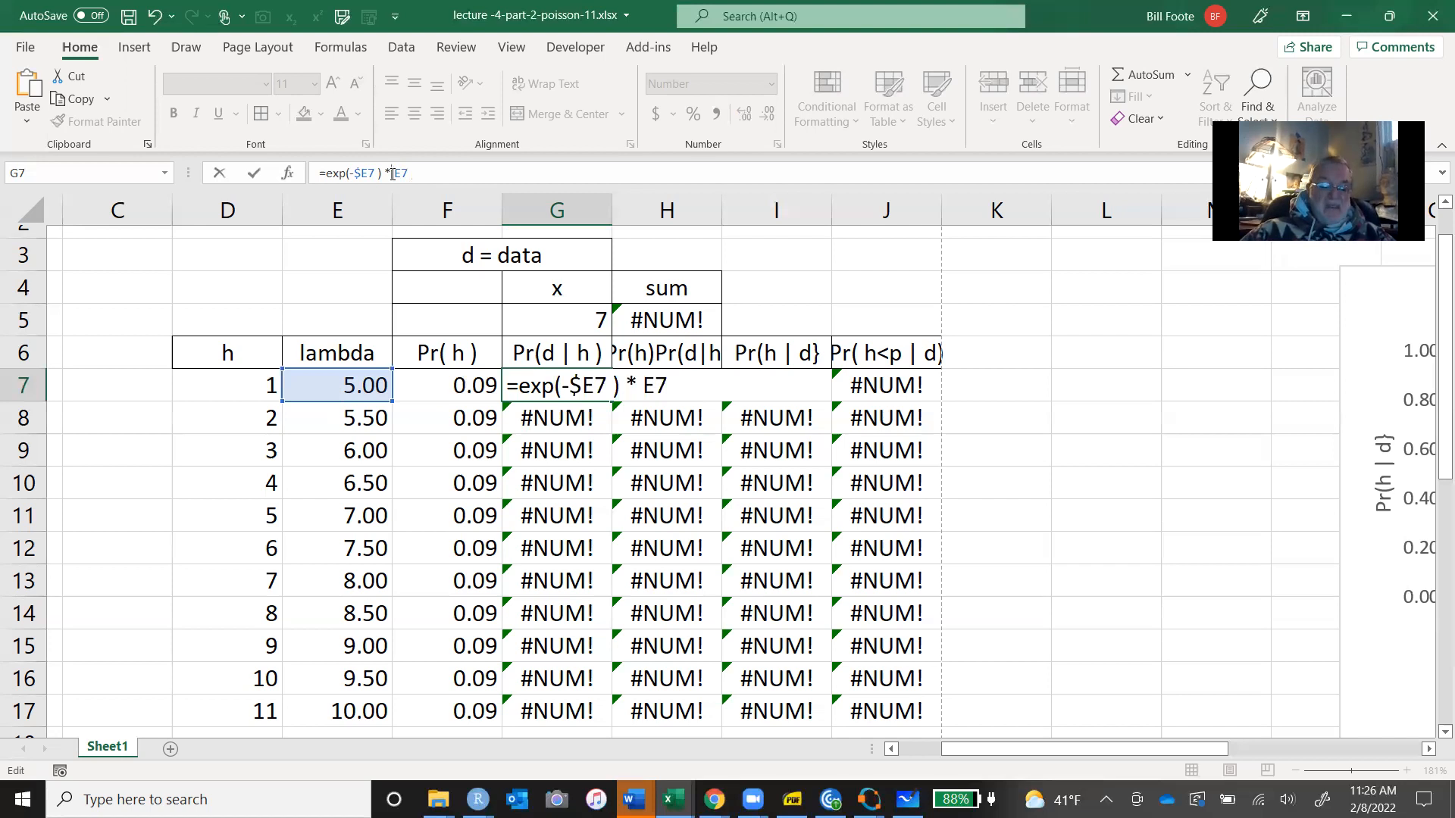
type("$")
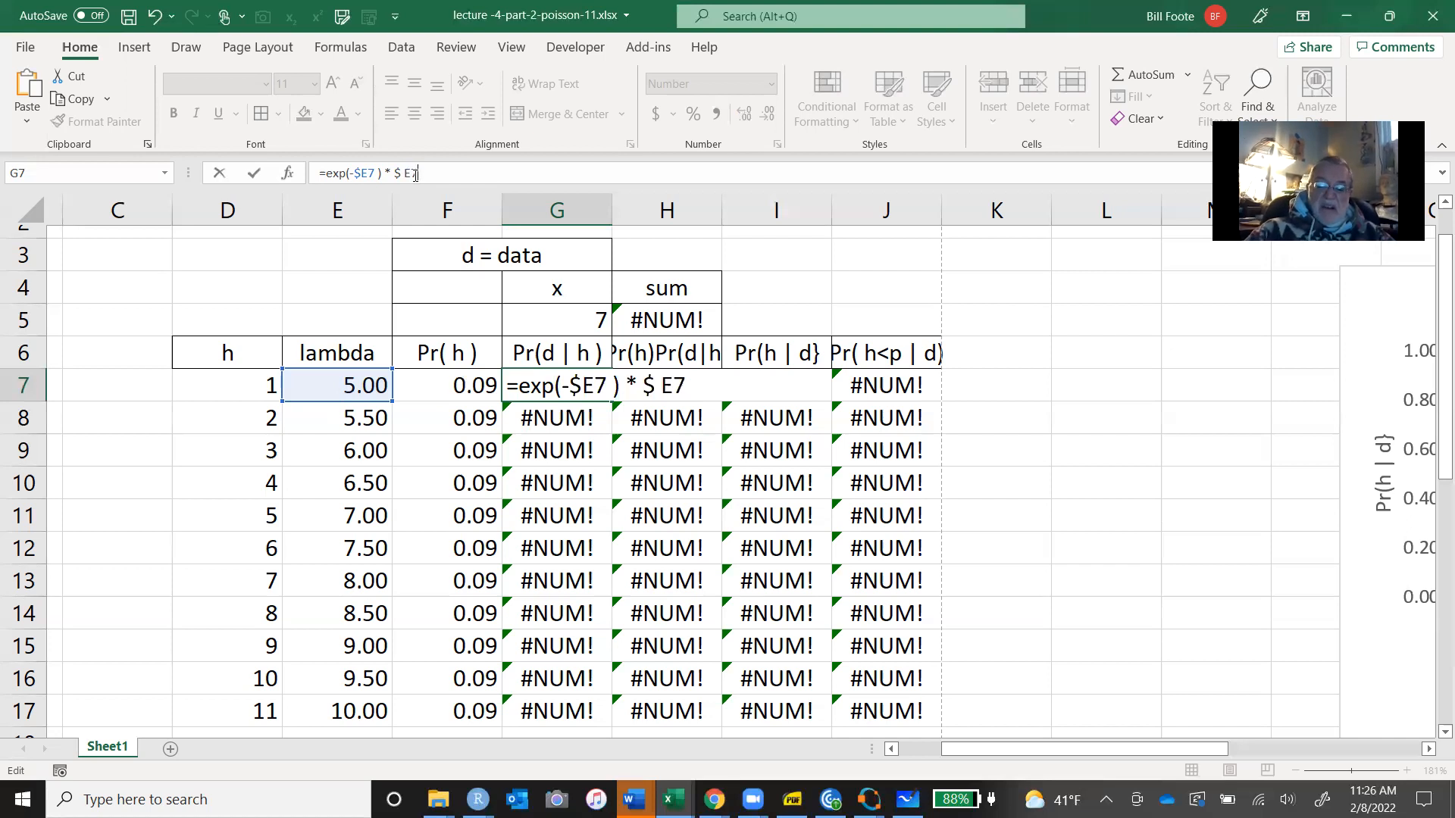
type("^")
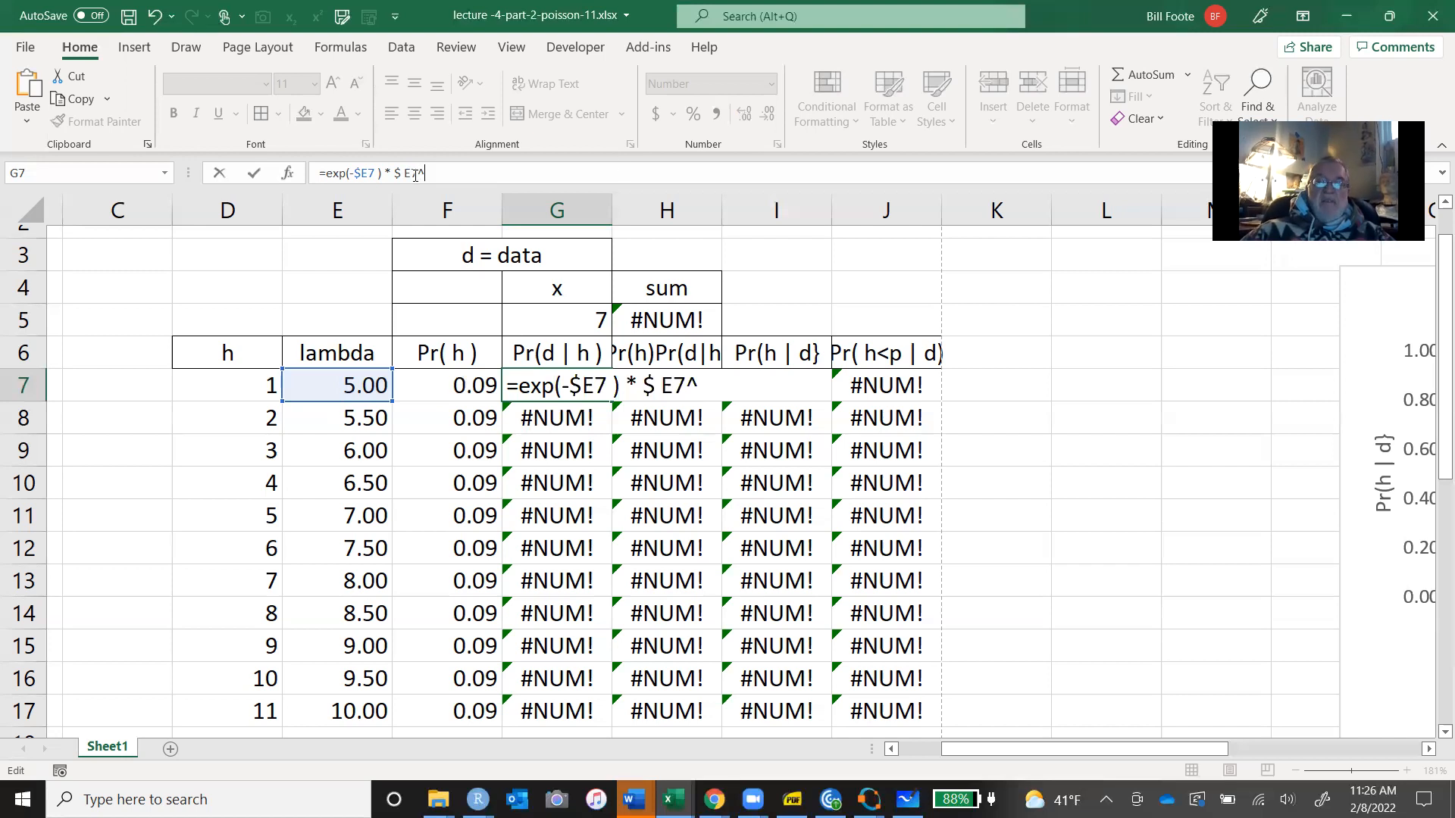
left_click(578, 319)
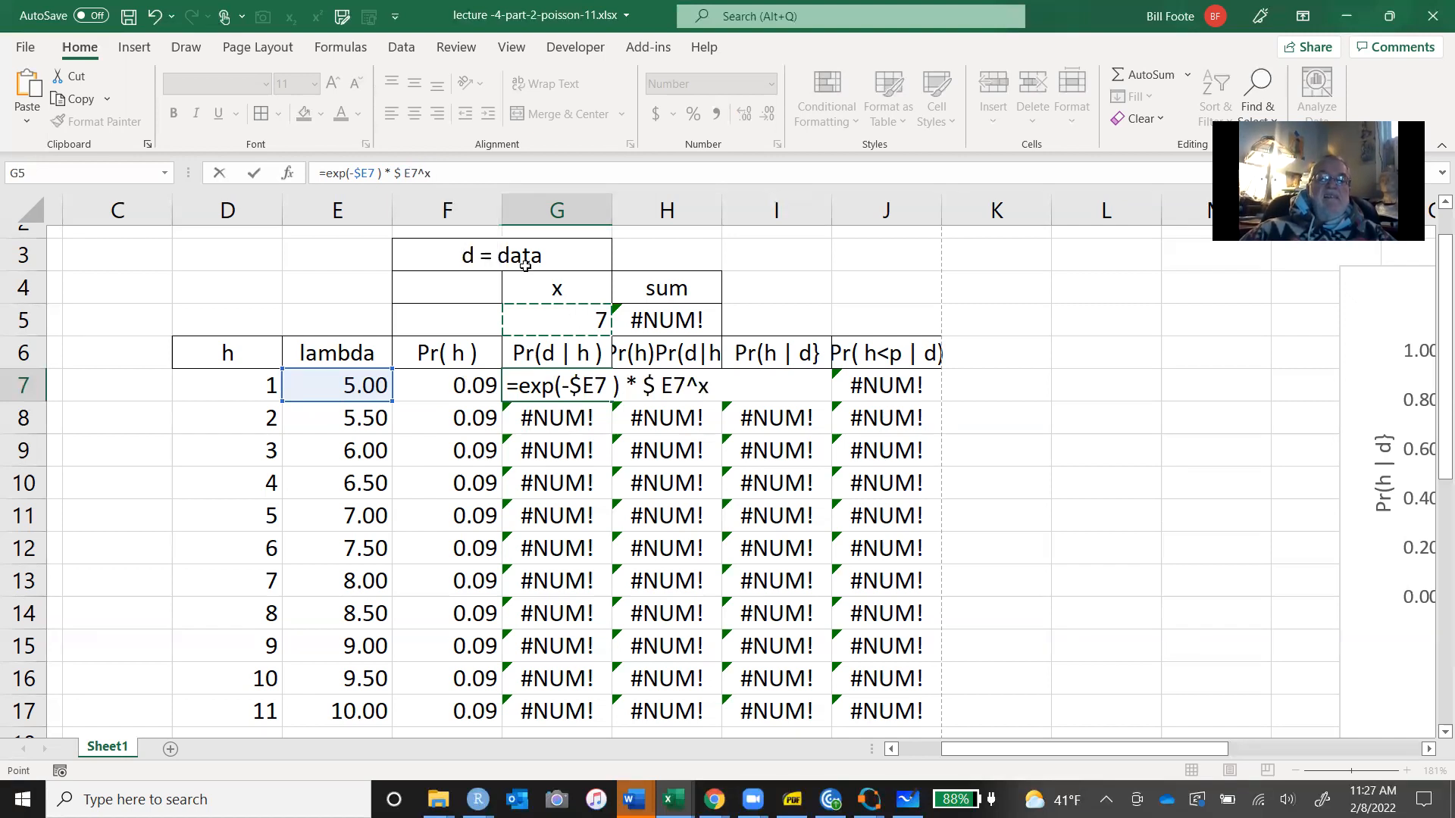
left_click(480, 175)
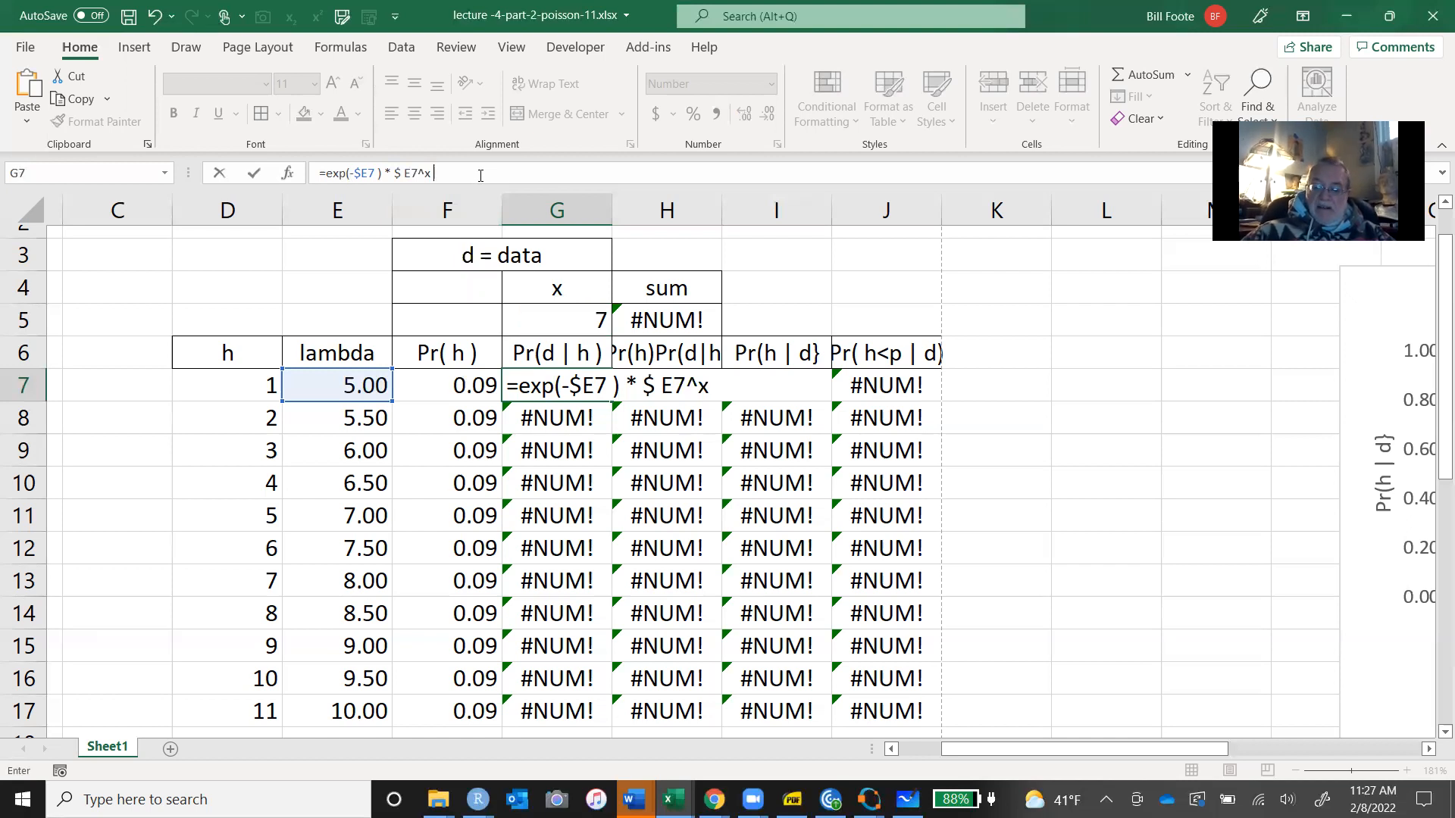
Complete the Poisson formula in G7 by dividing by fact( x ), accept the proposed typo correction, and check its cell references.
type("/")
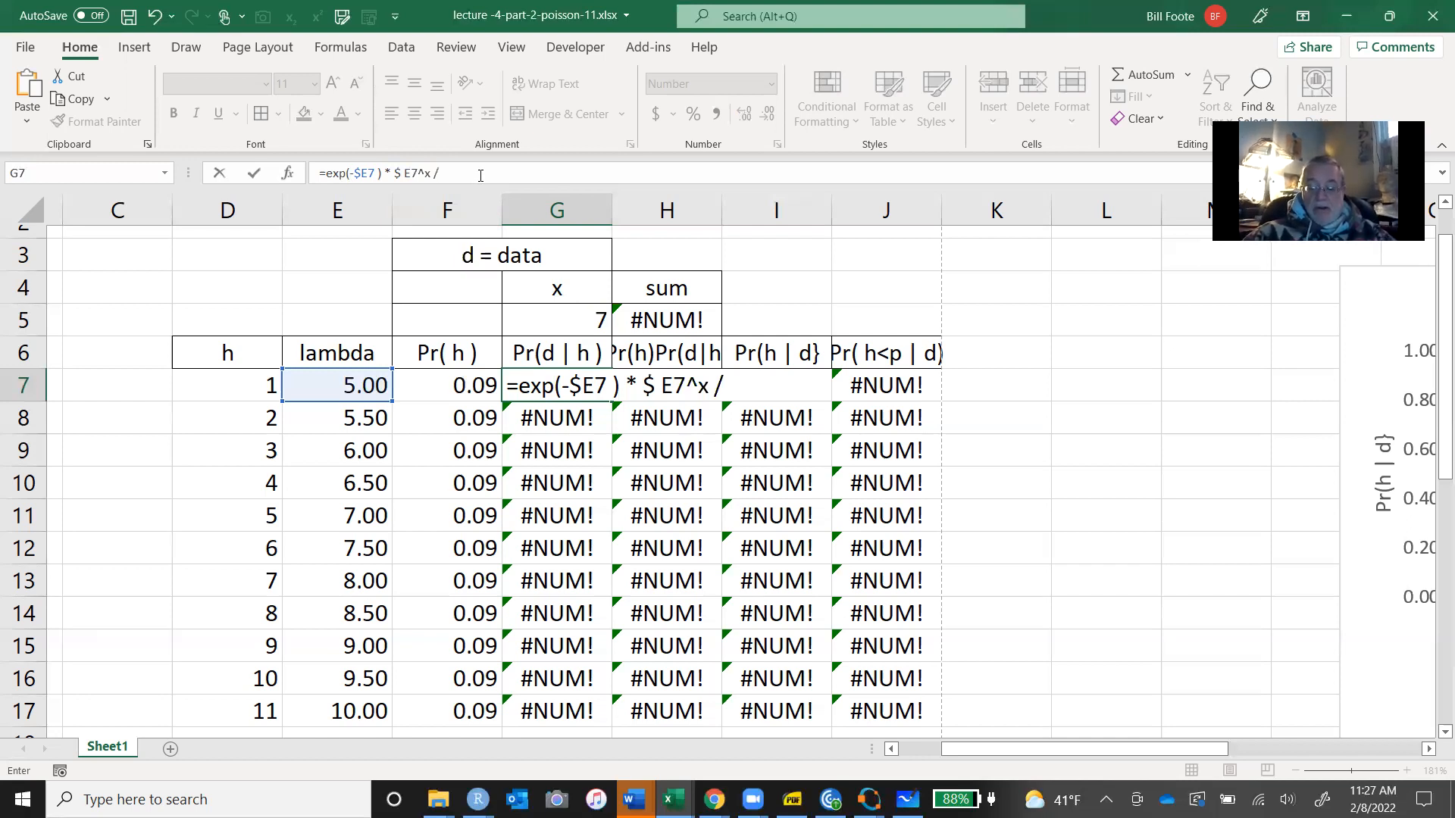
type("fact")
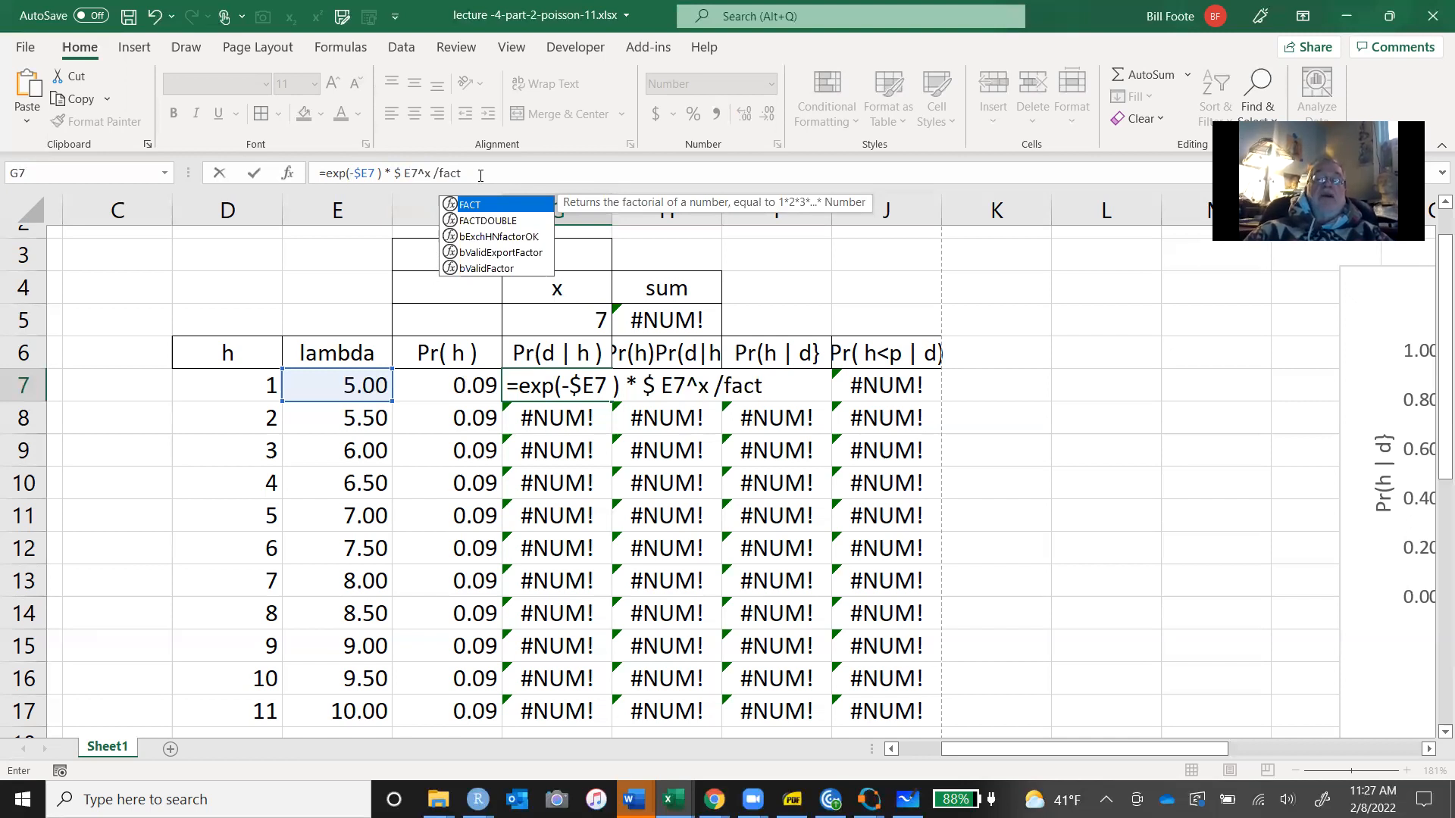
type("( x )")
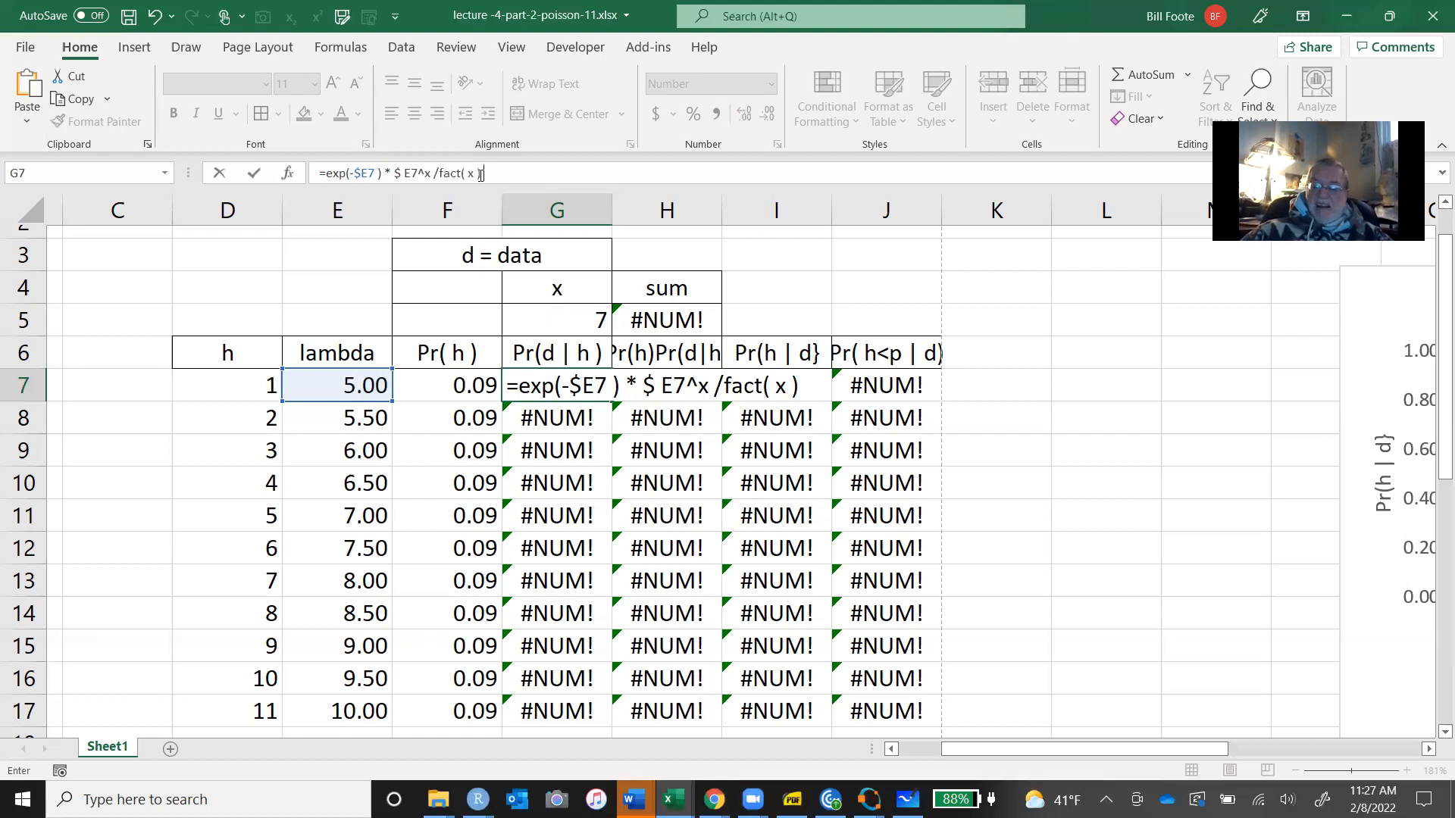
key("Return")
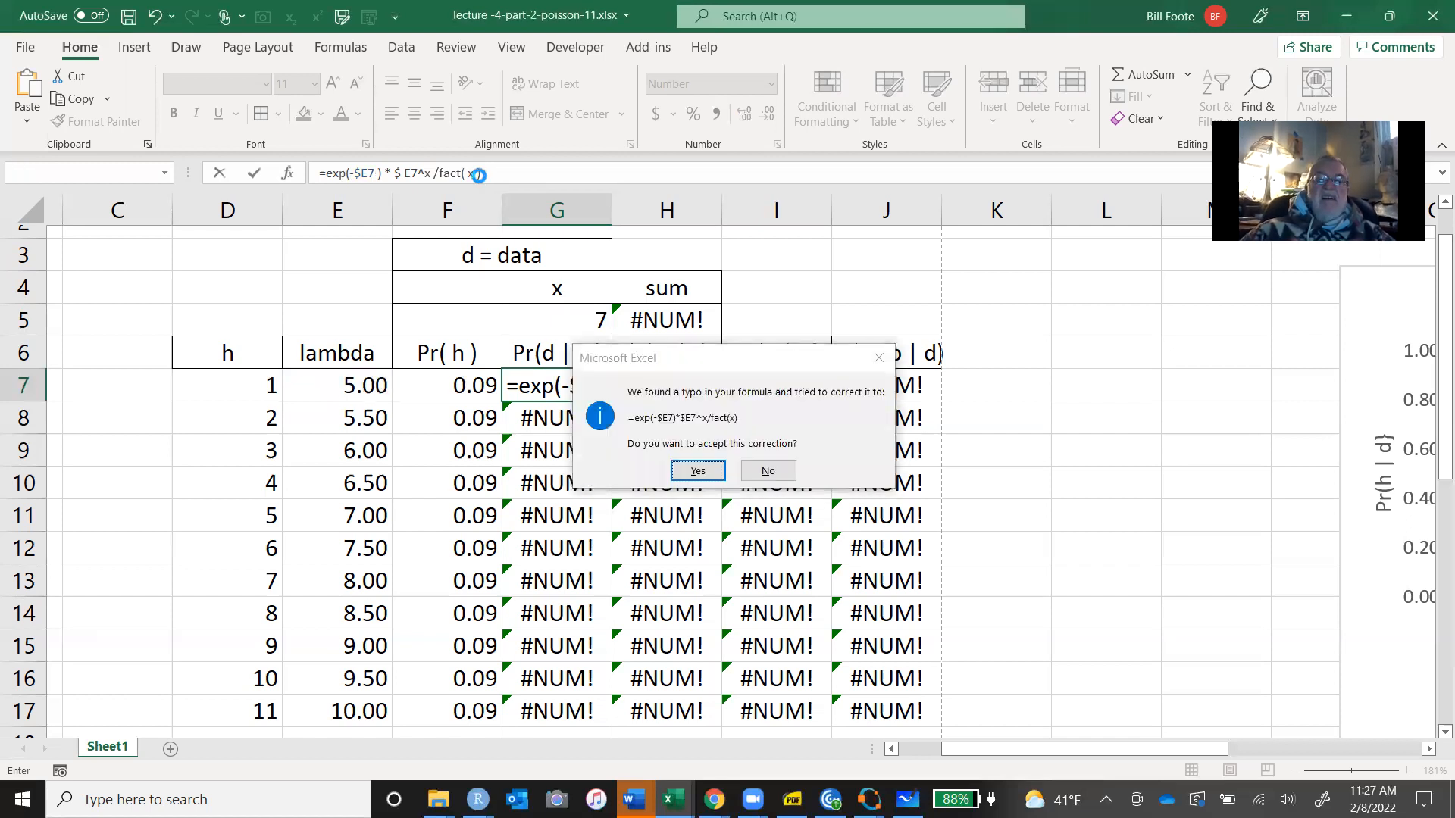
key("Return")
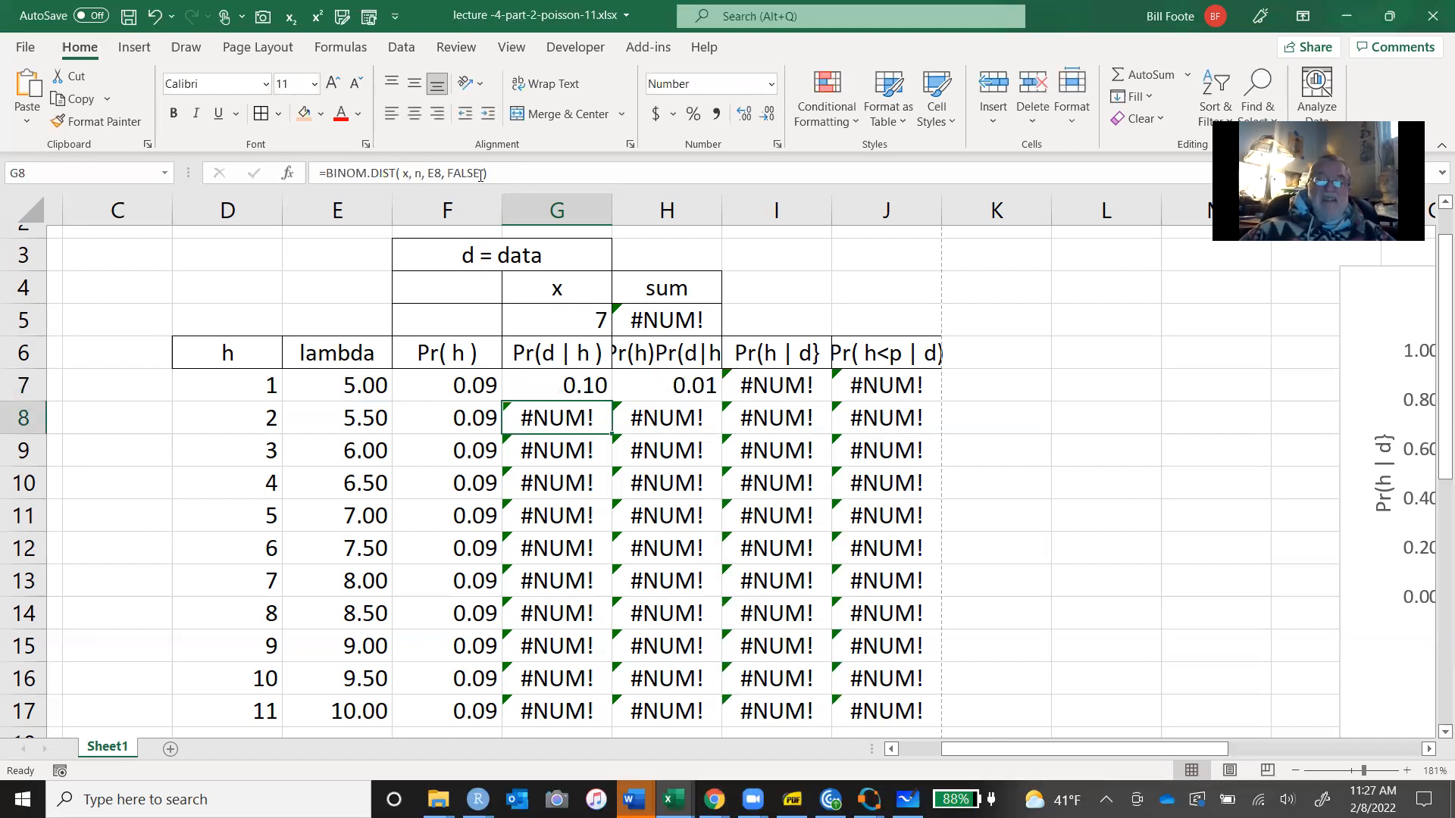
key("Up")
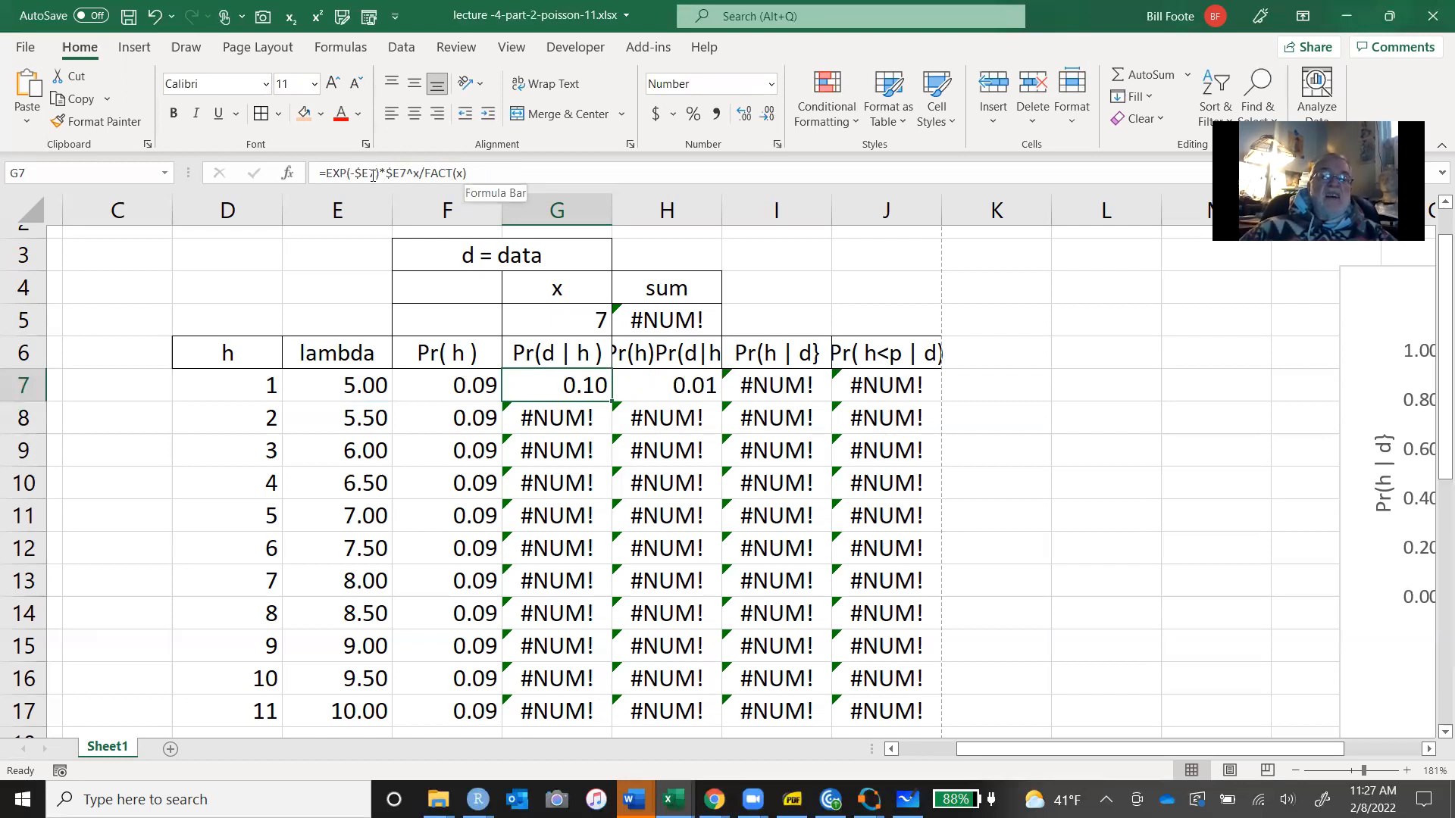
key("F2")
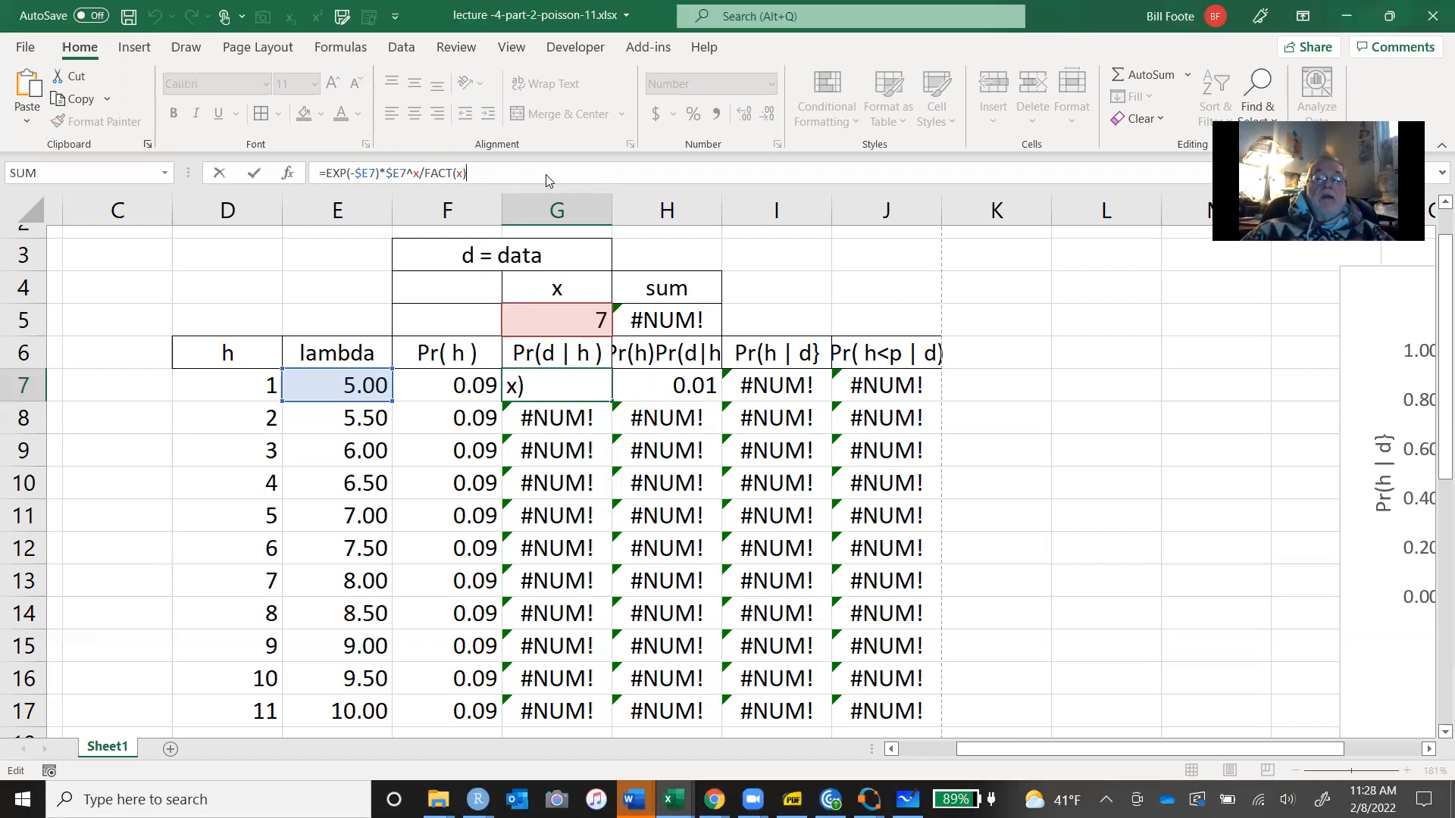
key("Return")
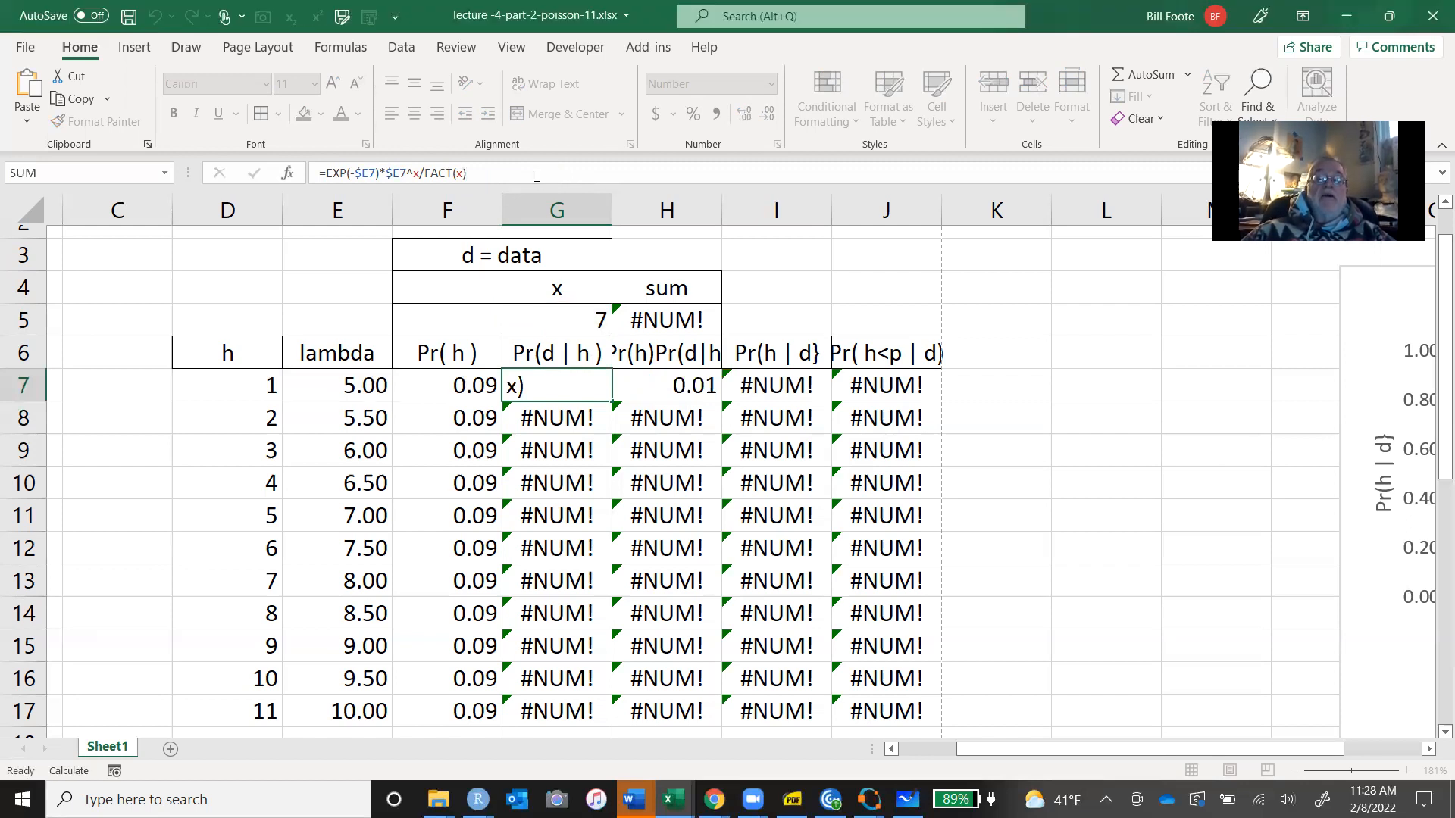
left_click(537, 175)
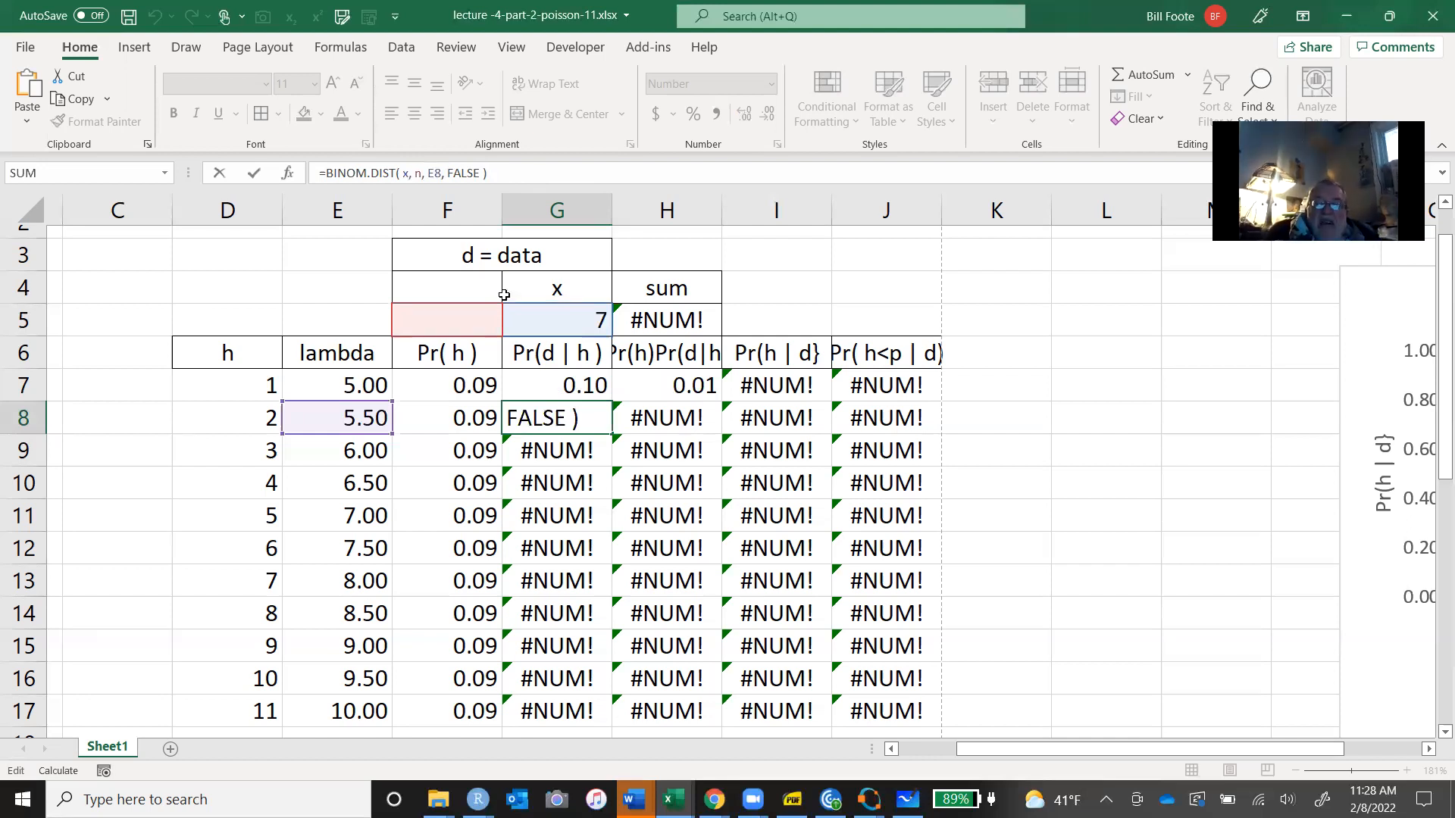
Copy the Poisson likelihood formula from G7 down the Pr(d | h) column through G17.
left_click(572, 386)
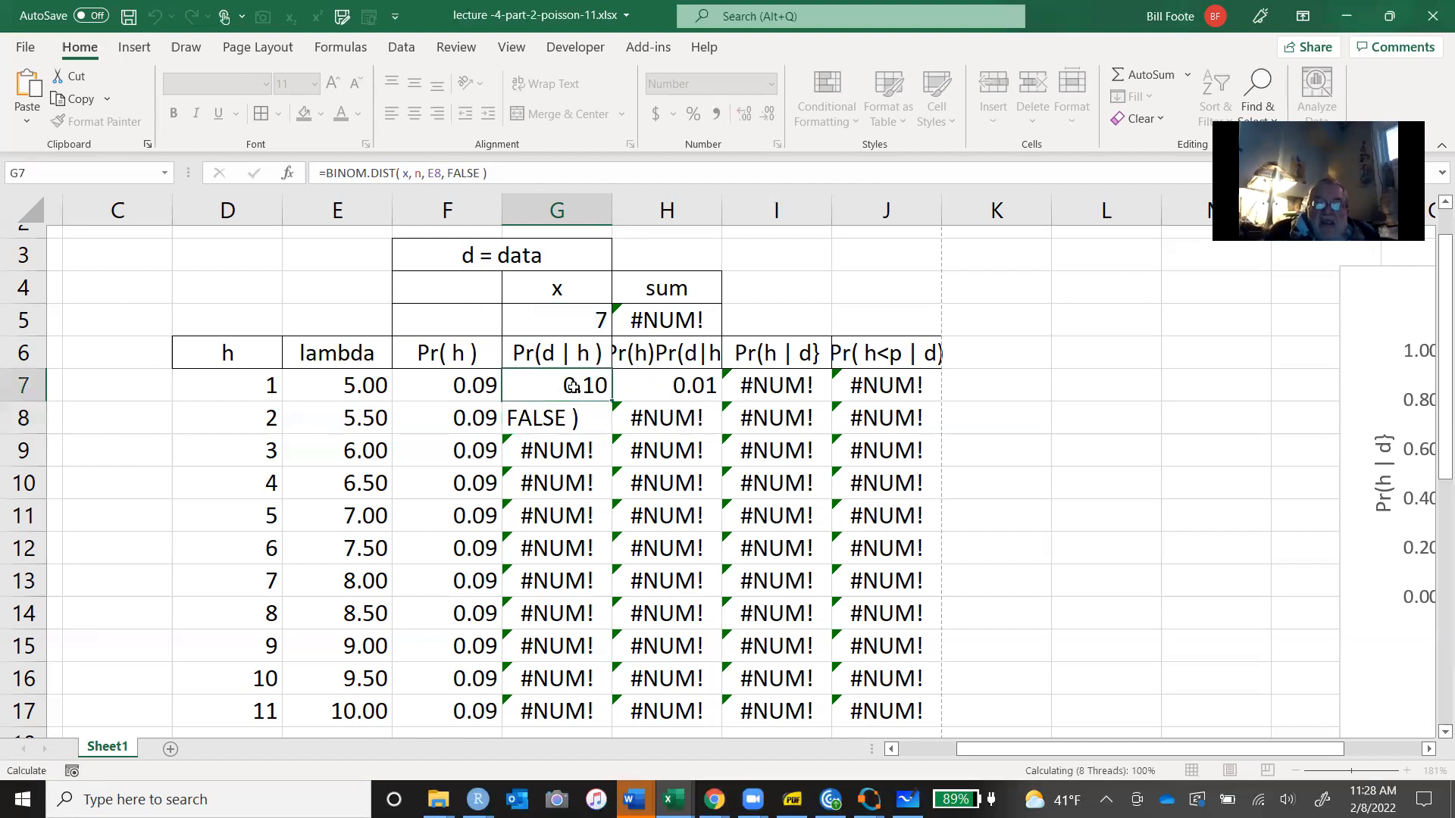
key("ctrl+c")
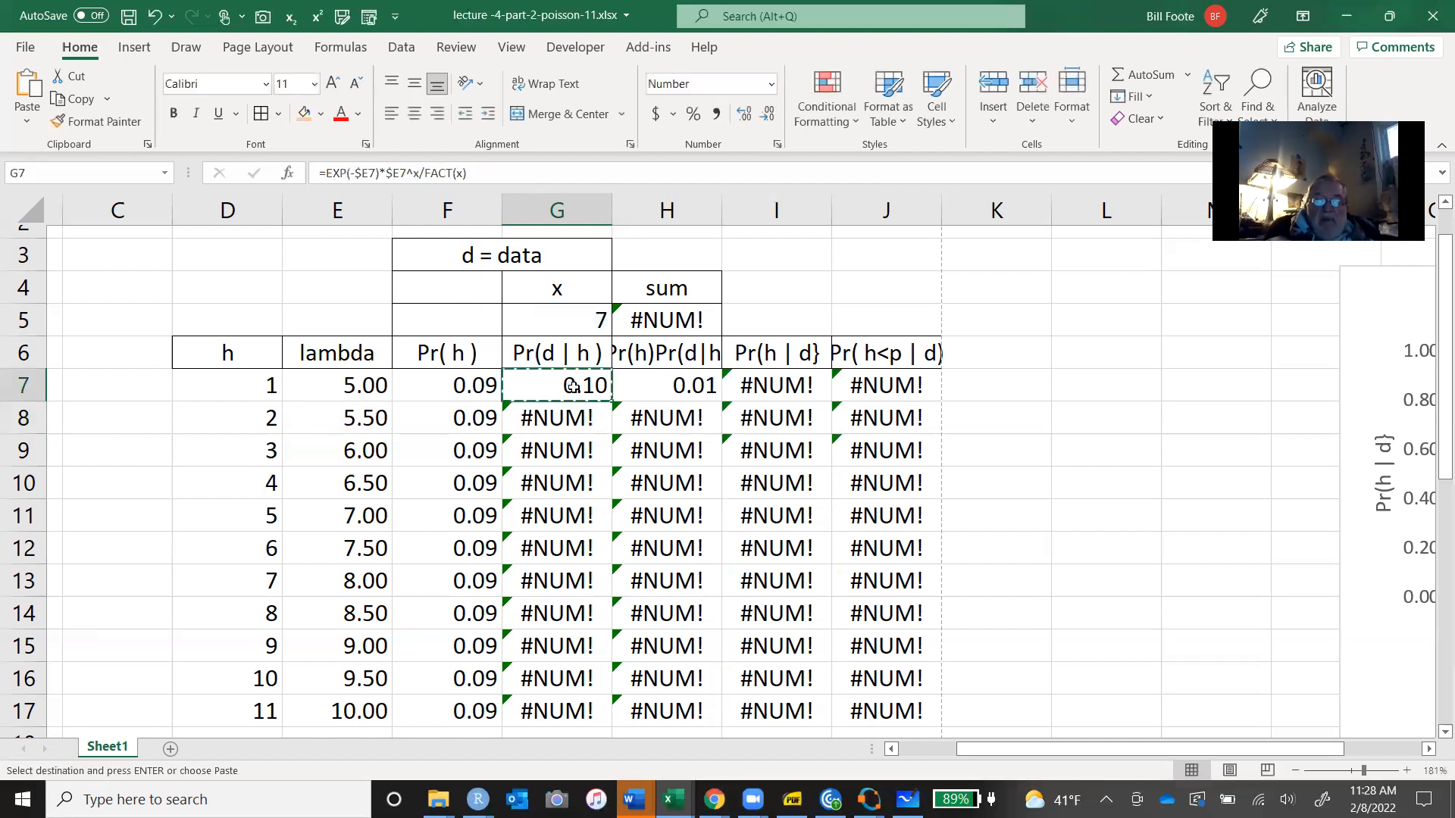
key("shift+Down")
key("shift+Down")
key("shift+Down")
key("shift+Down")
key("shift+Down")
key("shift+Down")
key("shift+Down")
key("shift+Down")
key("shift+Down")
key("shift+Down")
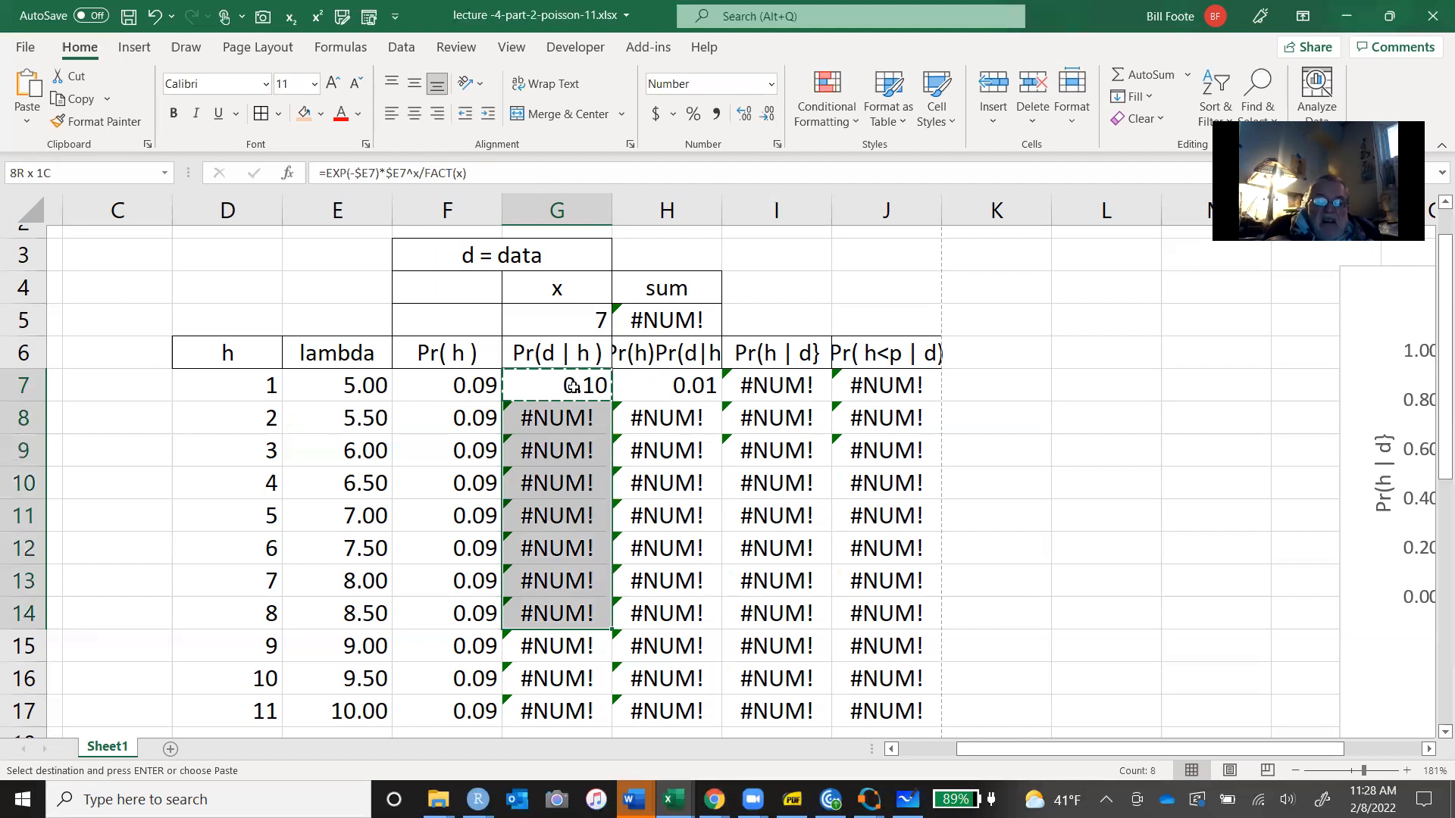
key("ctrl+v")
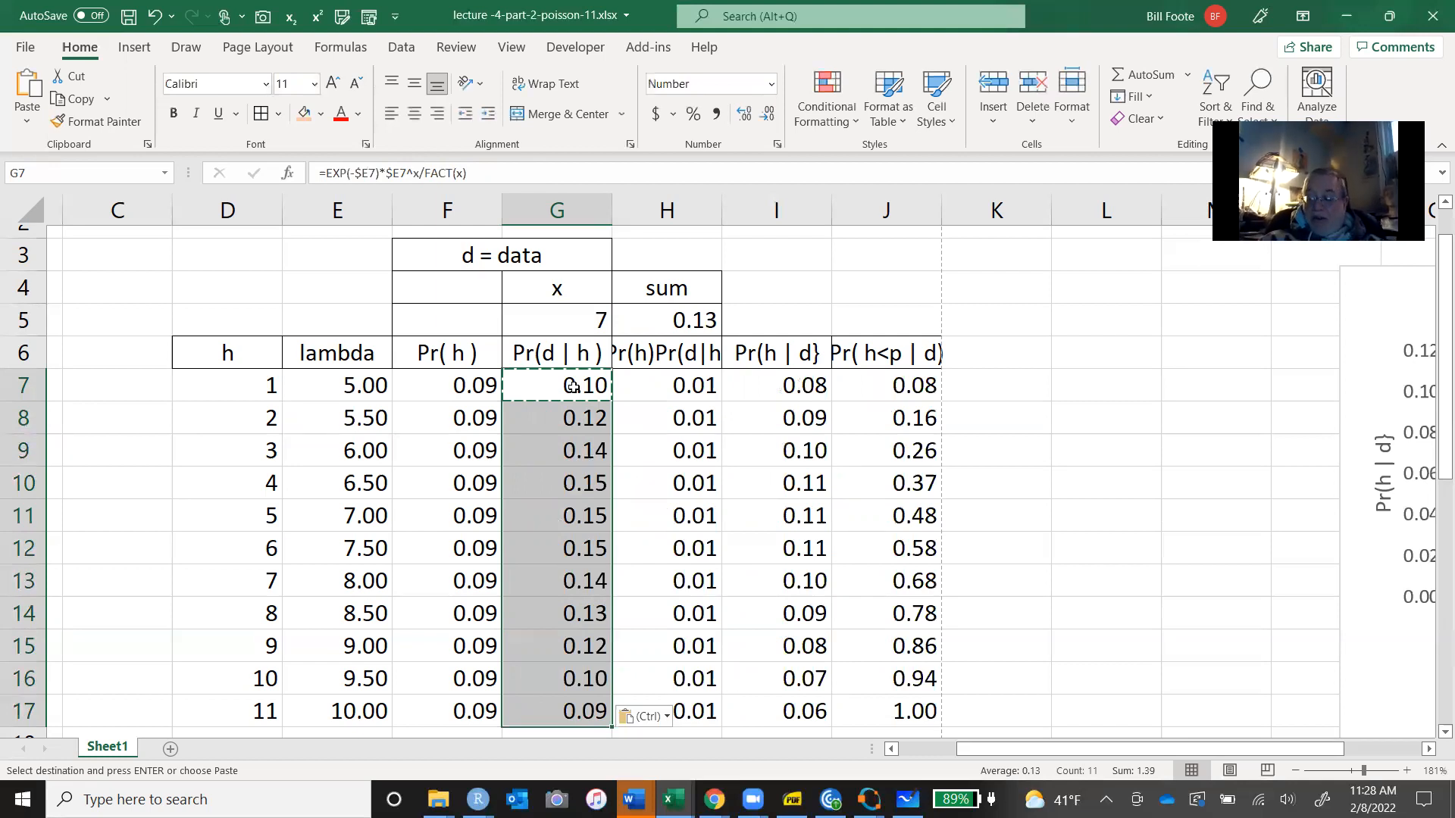
Change the cumulative probability header in J6 to Pr( h<lambda | d) and widen column J to fit it.
key("Up")
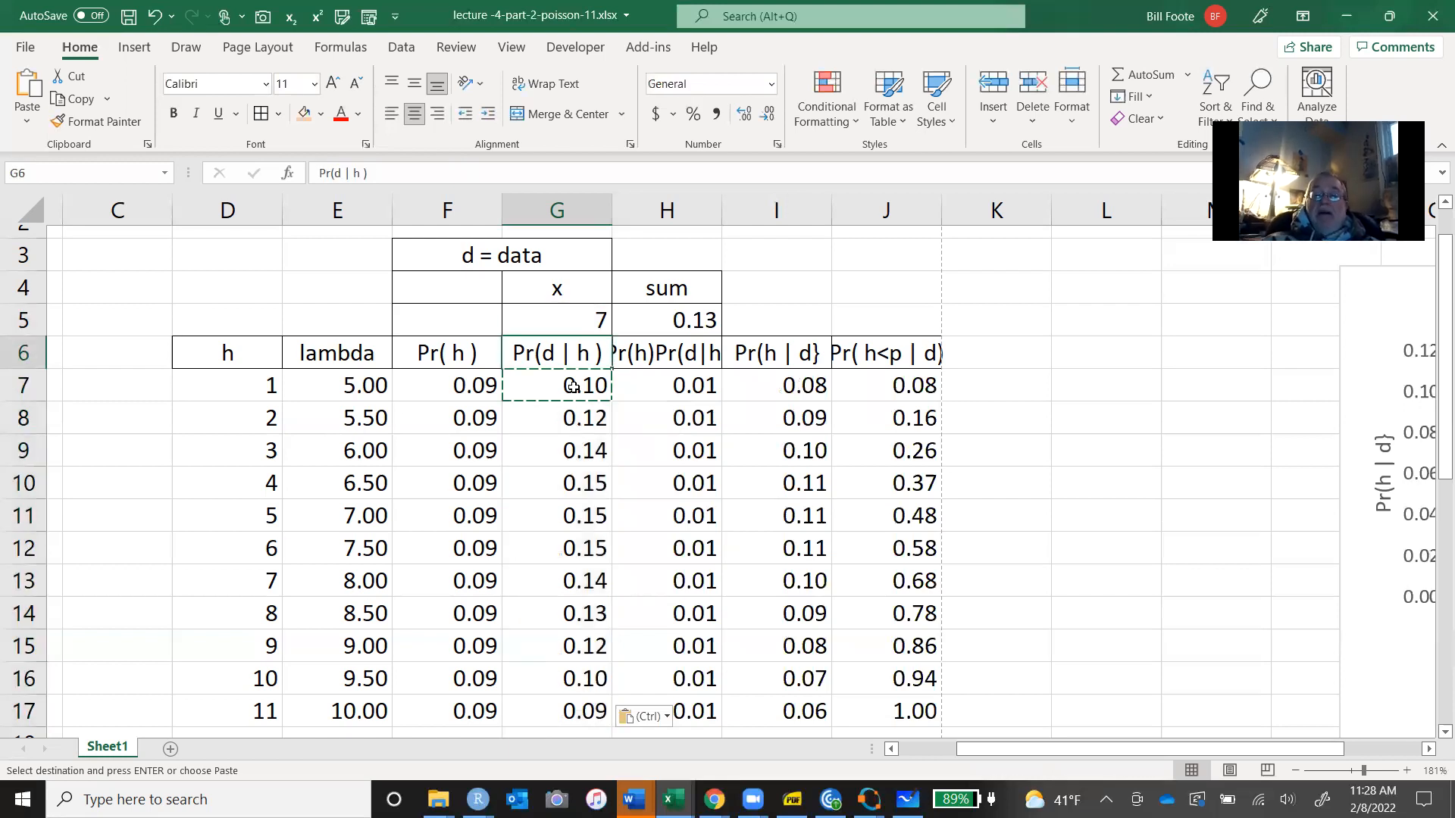
key("Right")
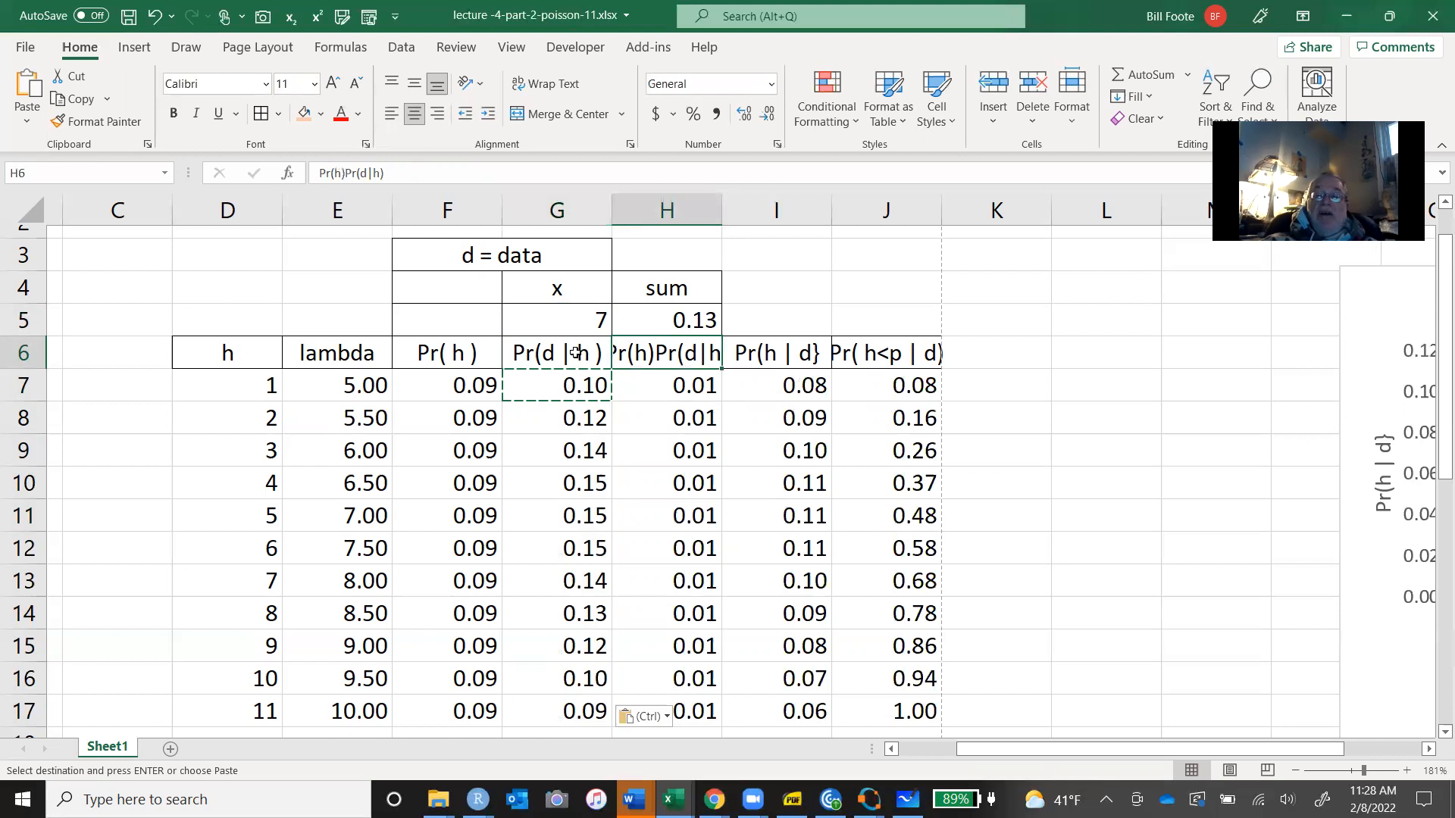
left_click(775, 355)
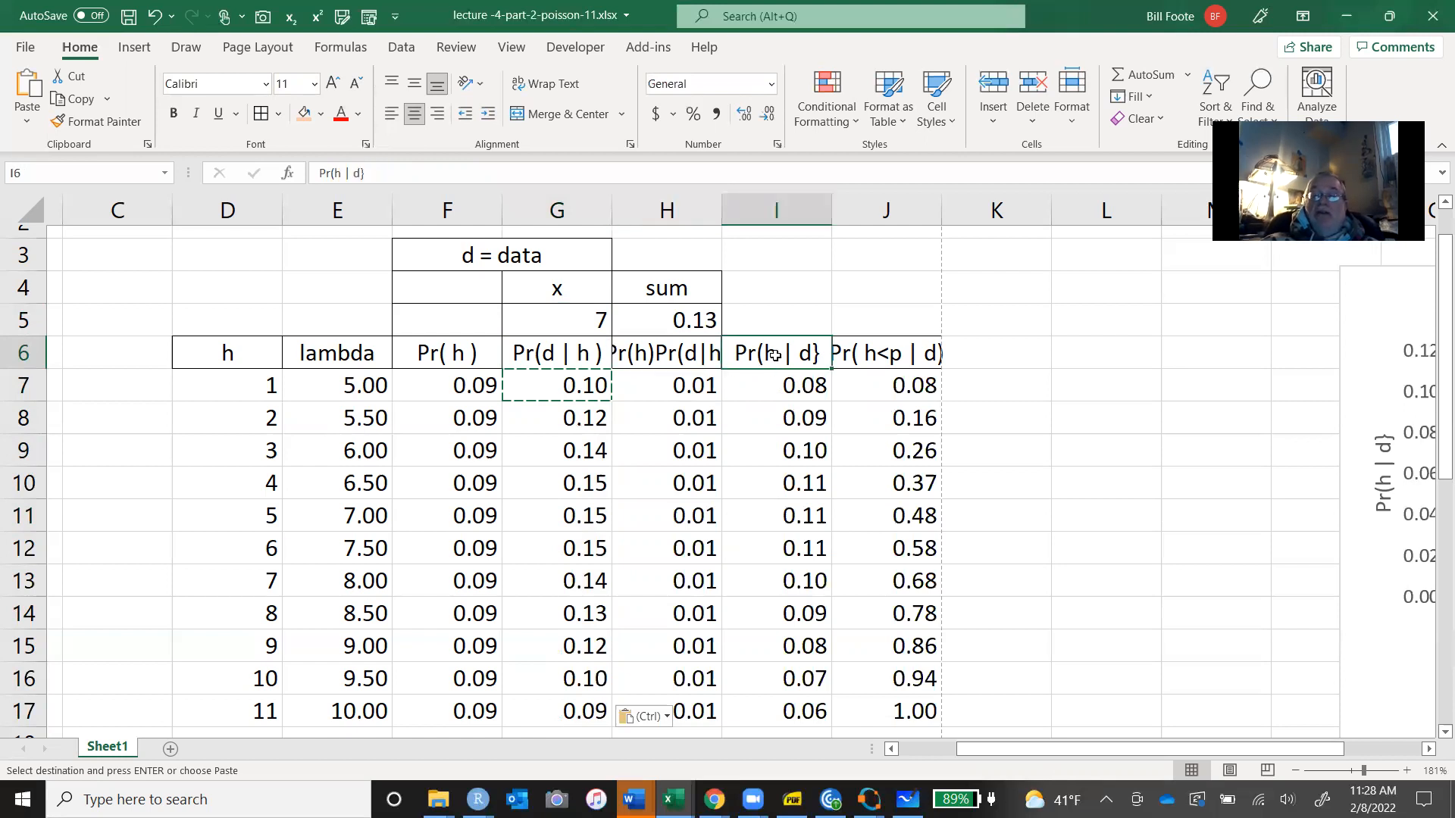
left_click(859, 355)
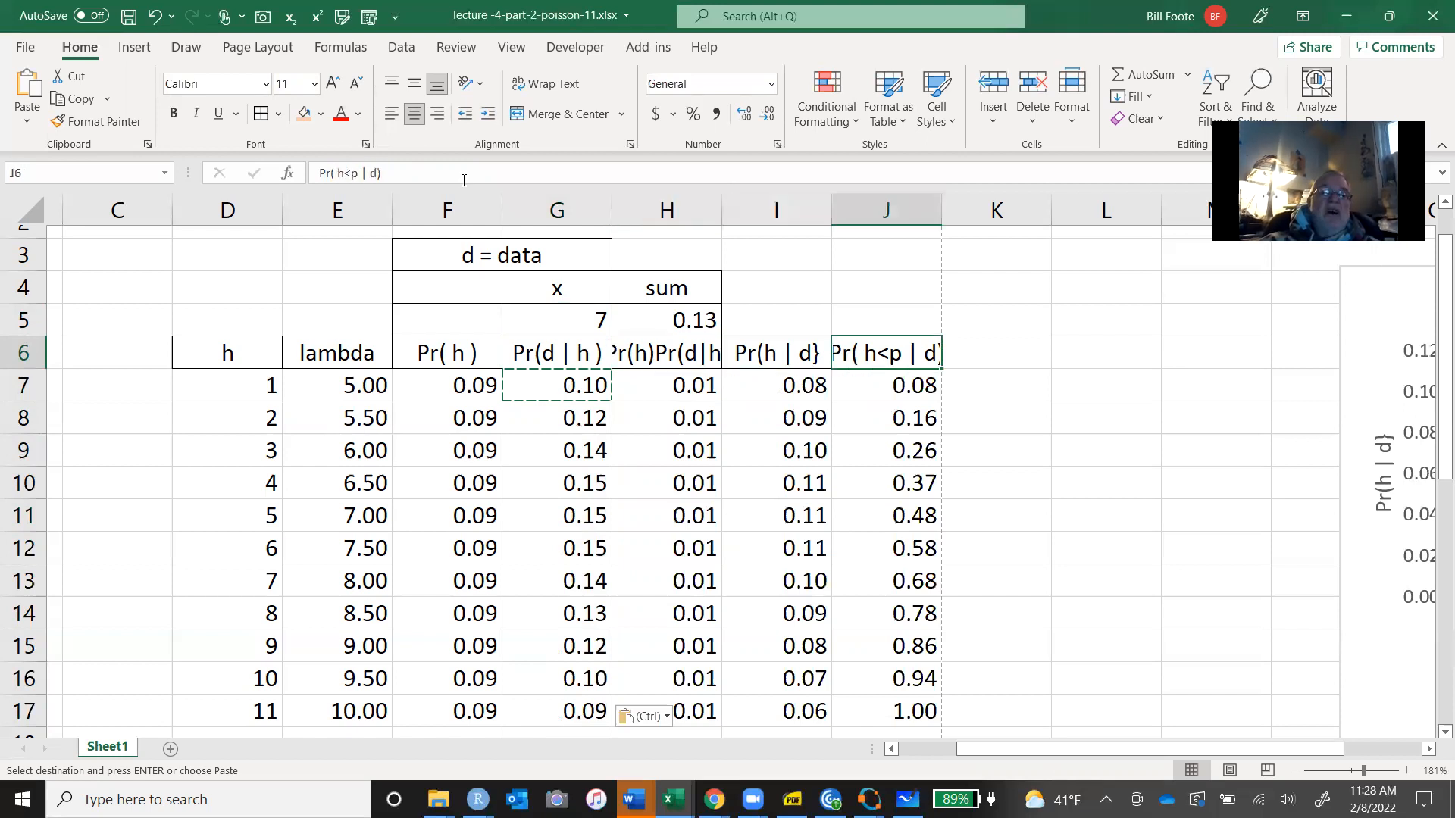
left_click(355, 180)
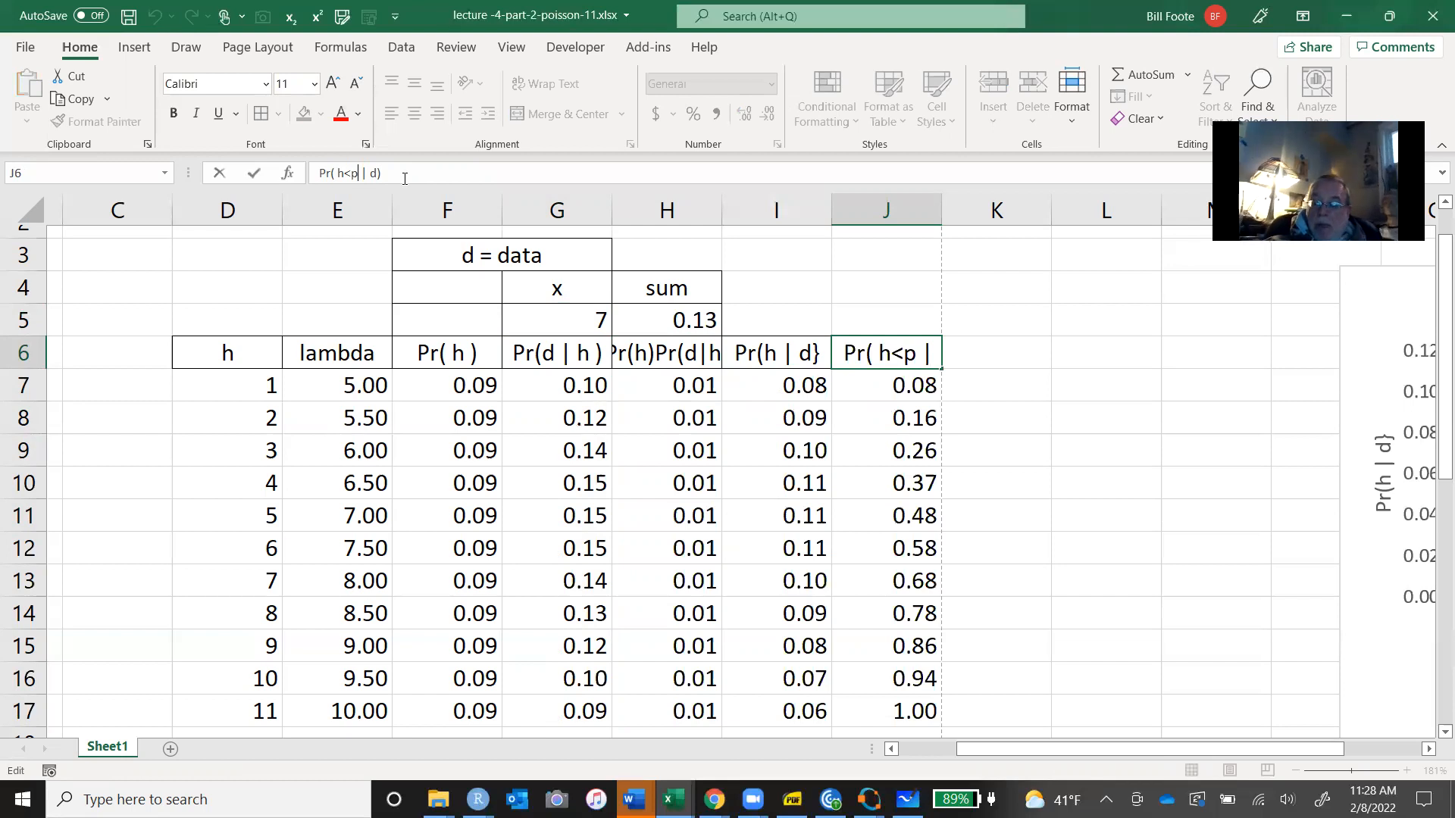
key("BackSpace")
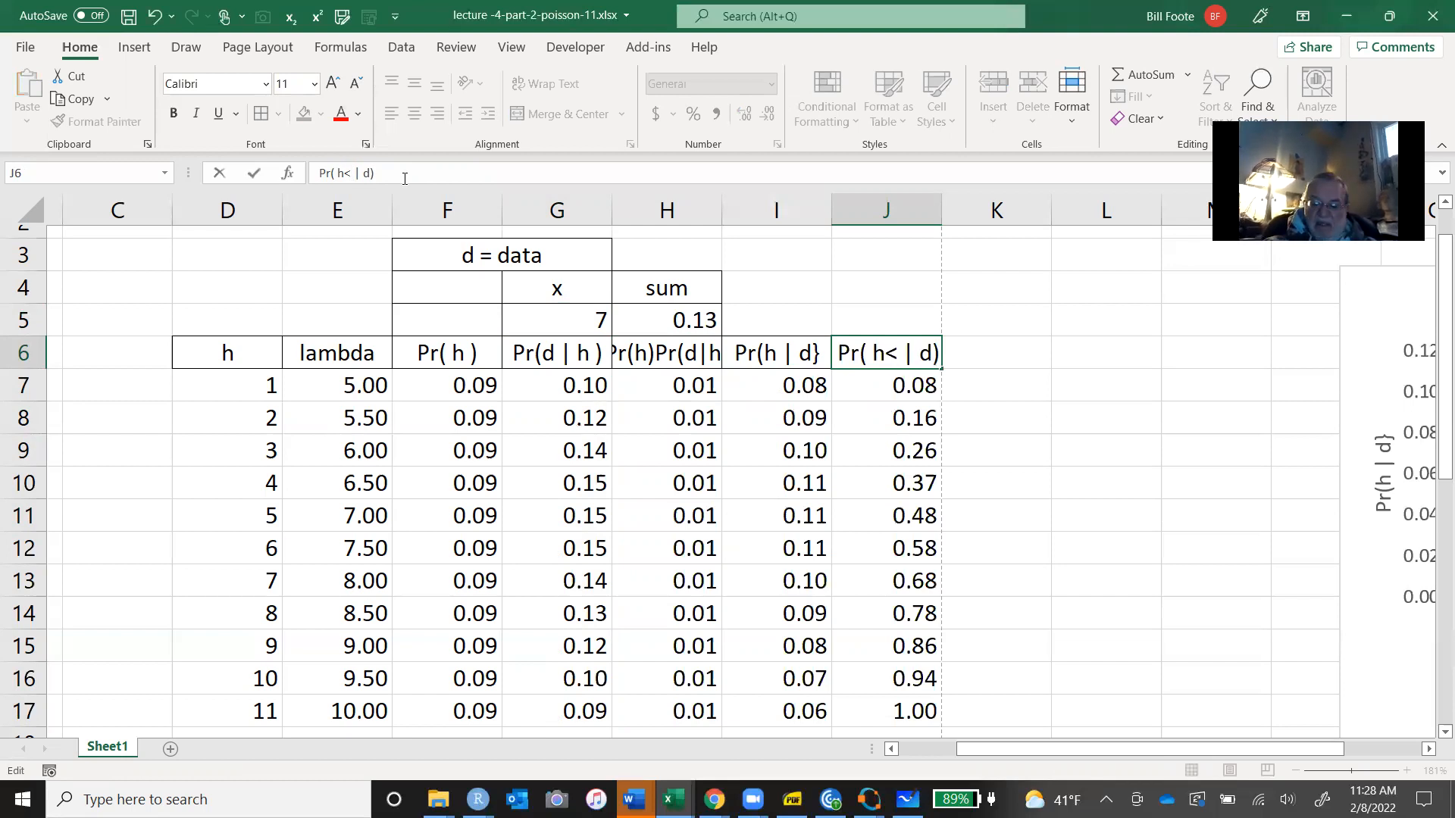
type("l")
type("ambd")
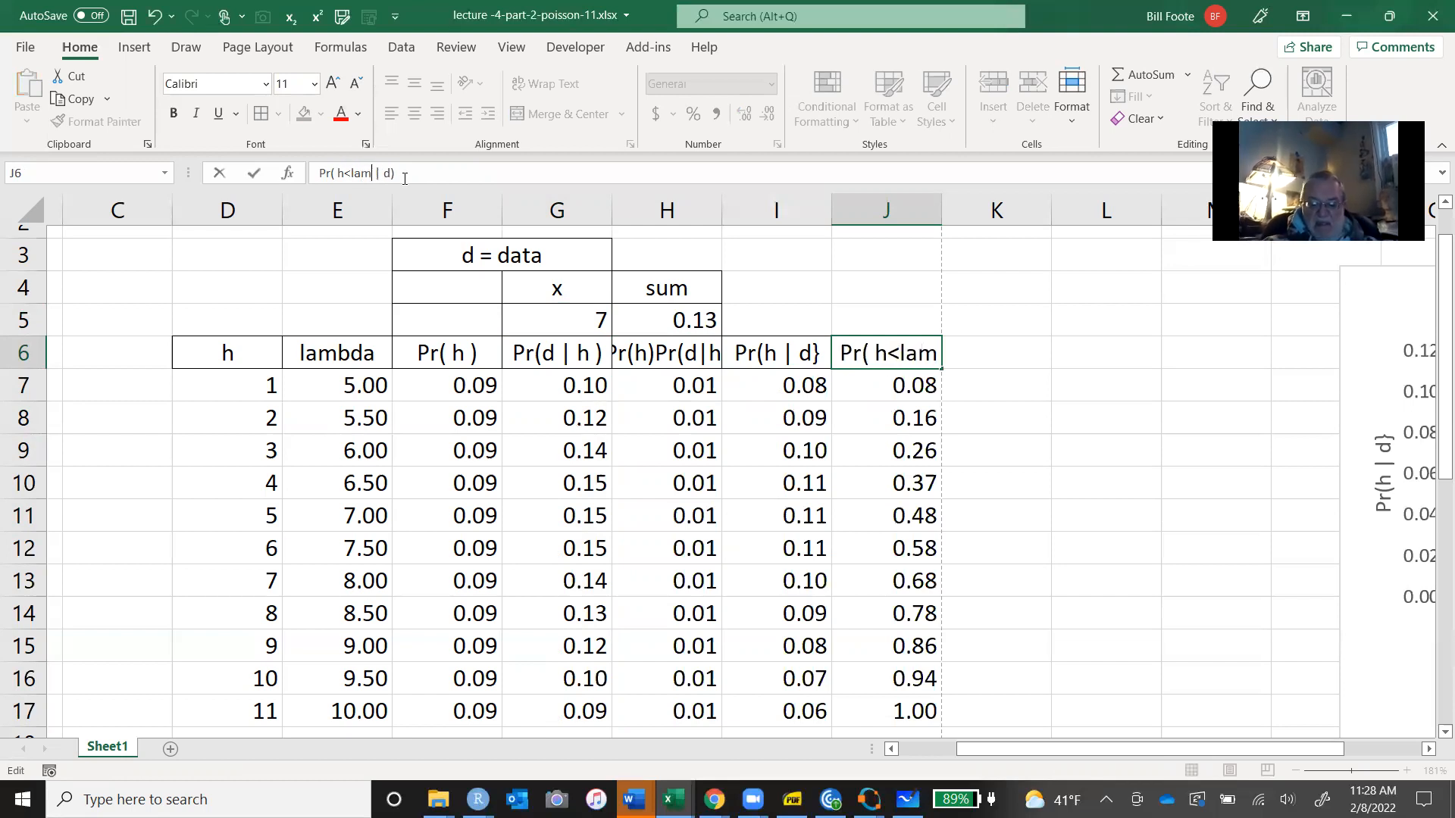
type("a")
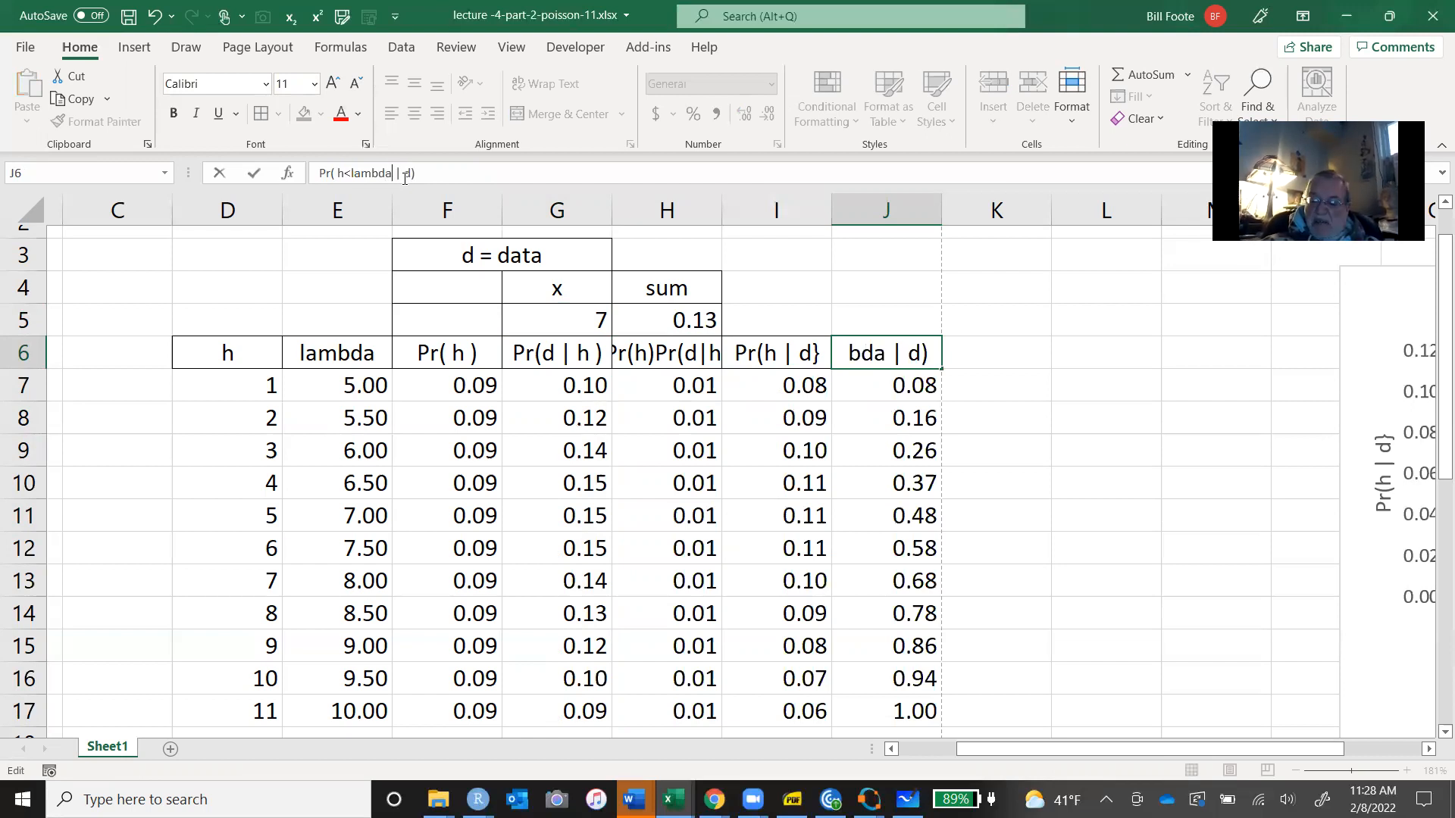
key("Return")
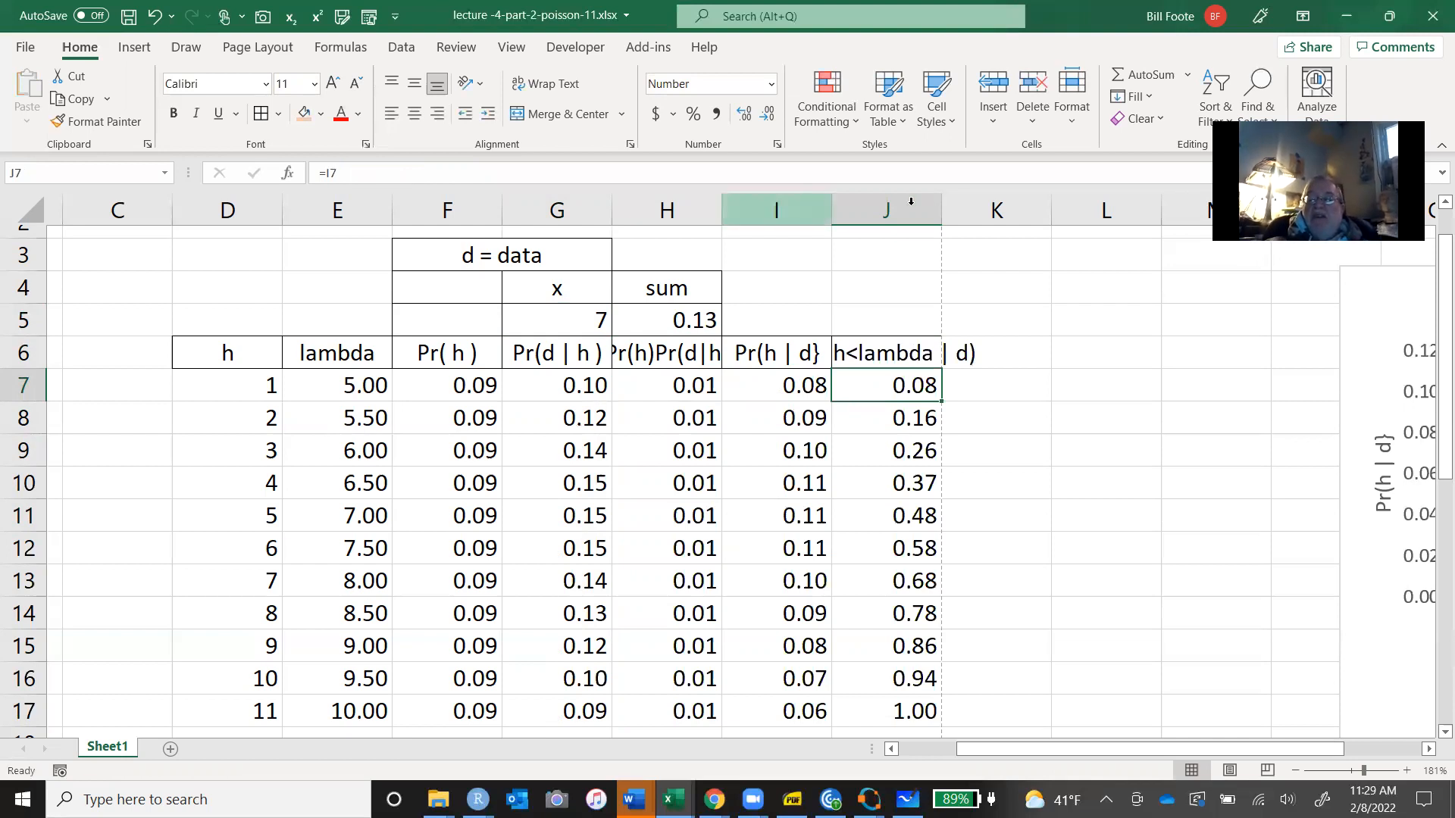
left_click_drag(940, 213, 1015, 215)
left_click(1013, 231)
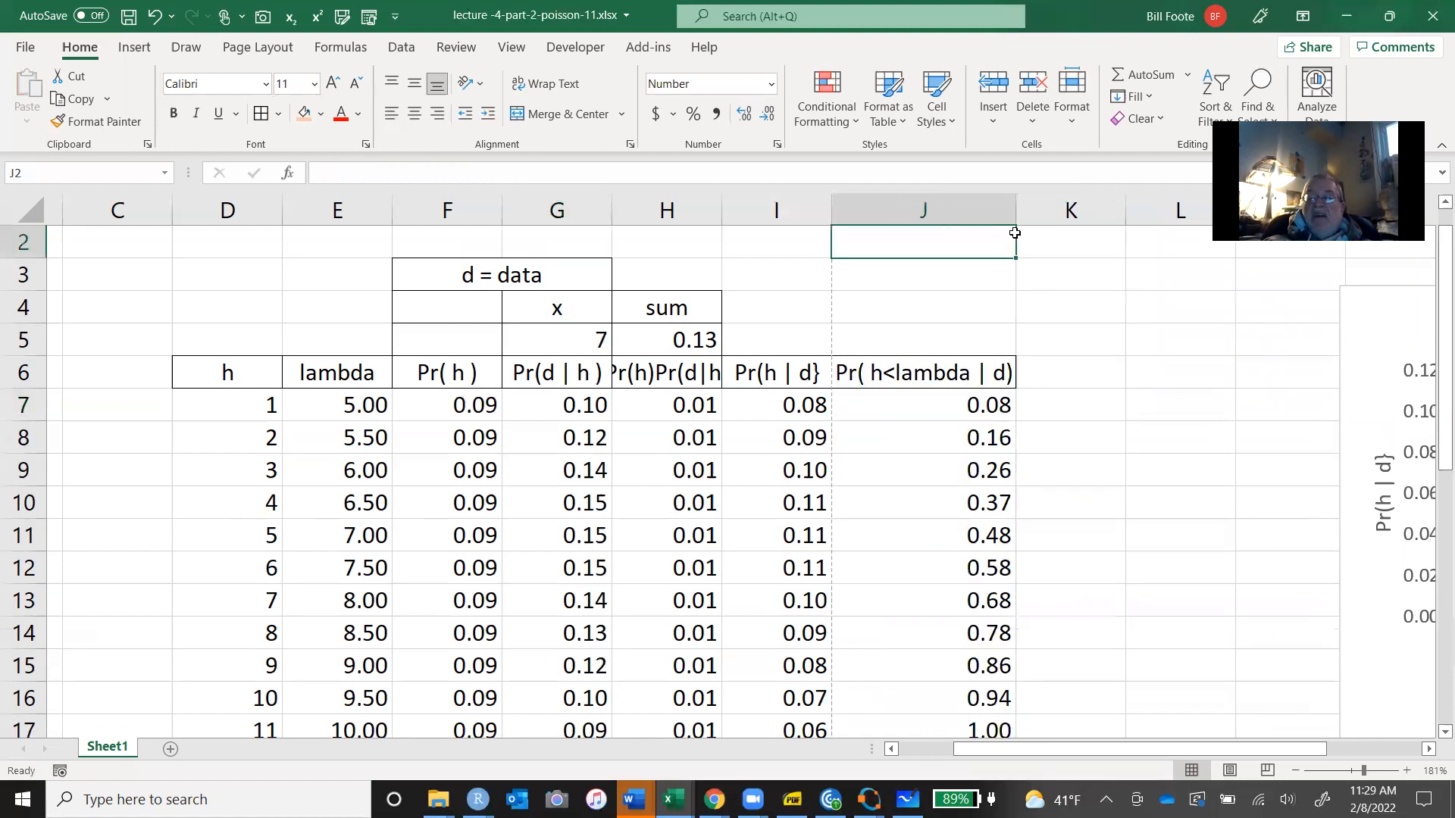
Open the axis formatting for the chart's horizontal lambda axis and set its minimum bound to 5.
left_click(1081, 413)
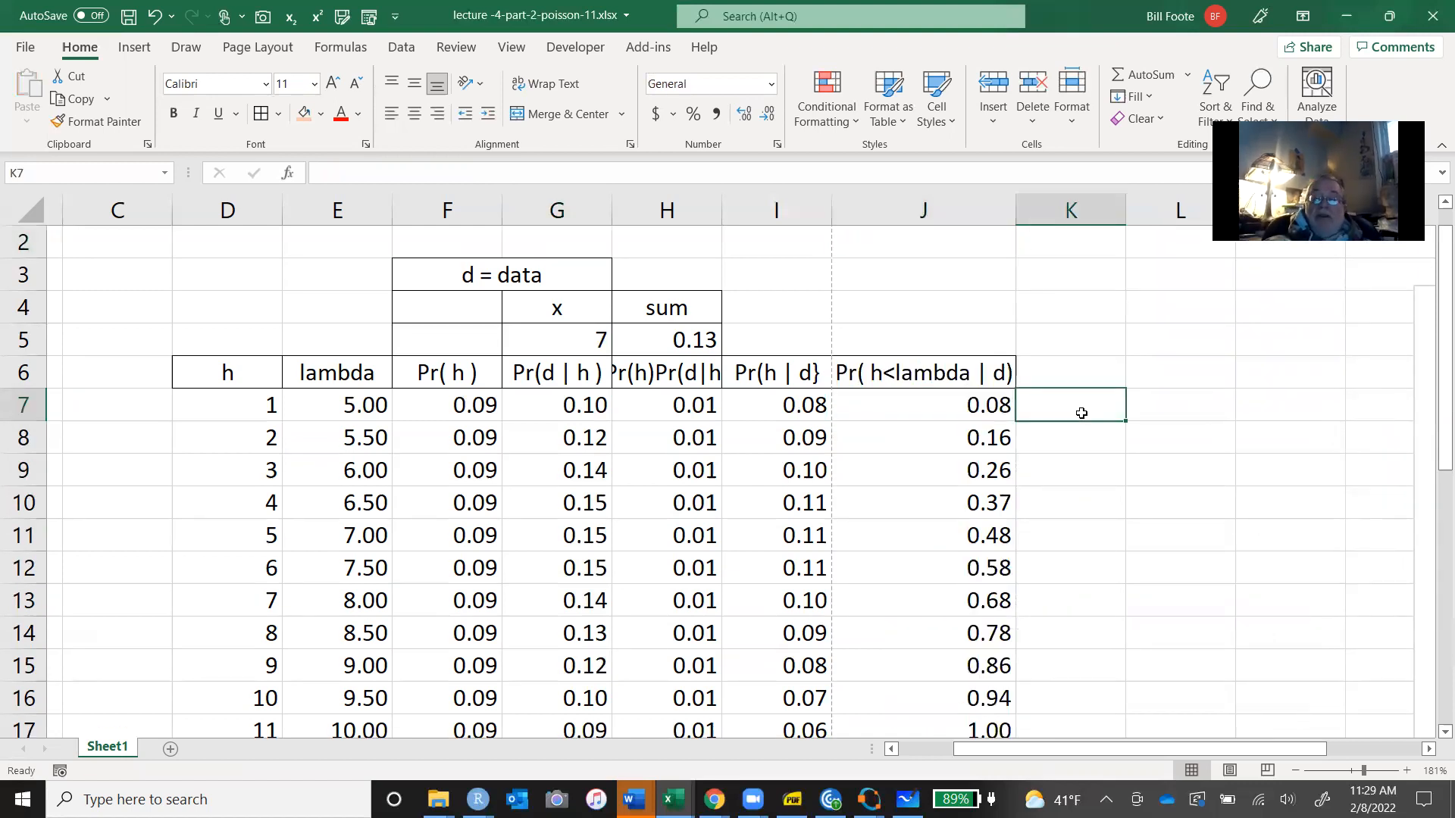
key("Right")
key("Right")
key("Right")
key("Right")
key("Right")
key("Right")
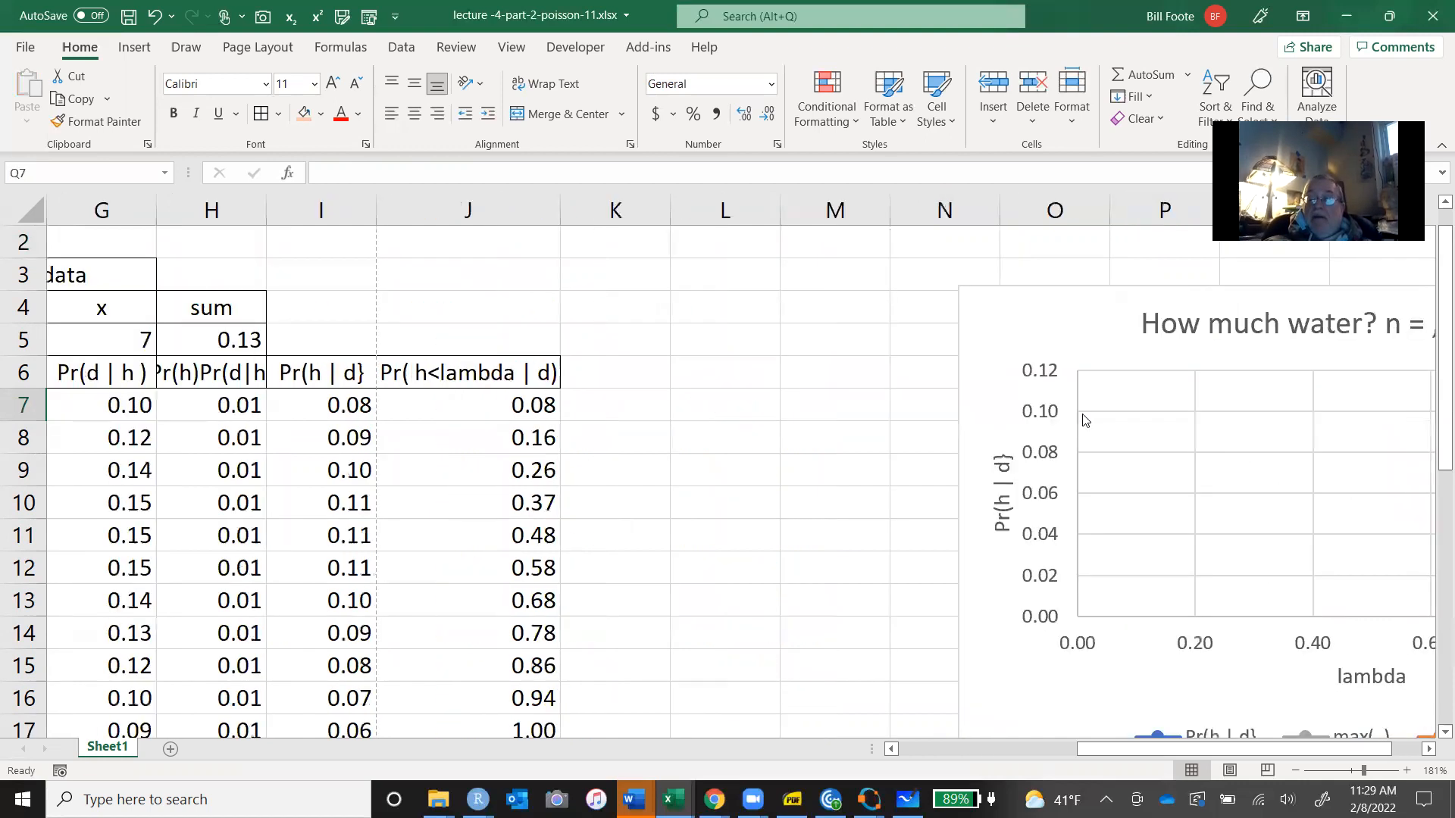
key("Right")
key("Right")
key("Right")
key("Right")
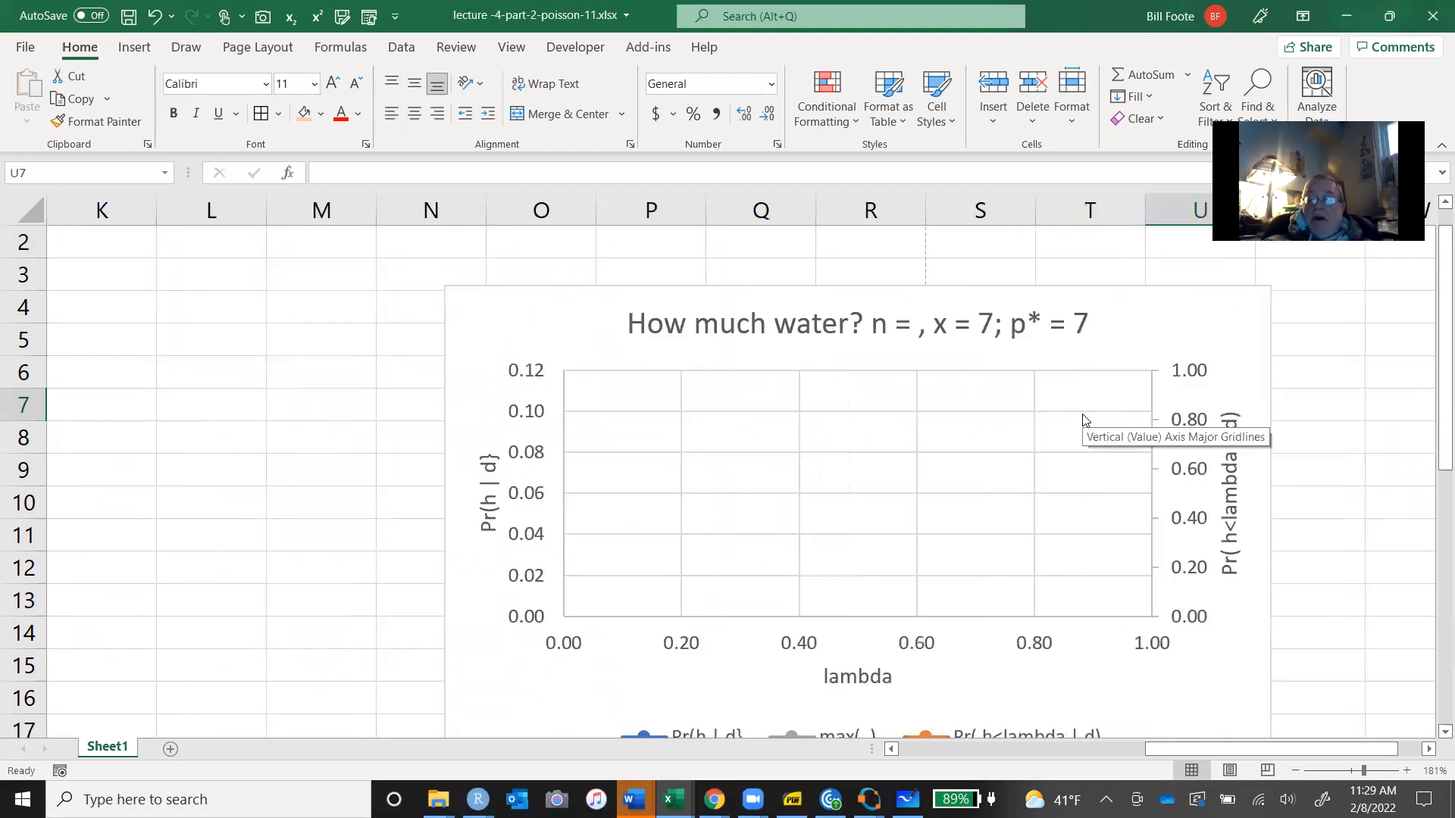
key("Right")
key("Right")
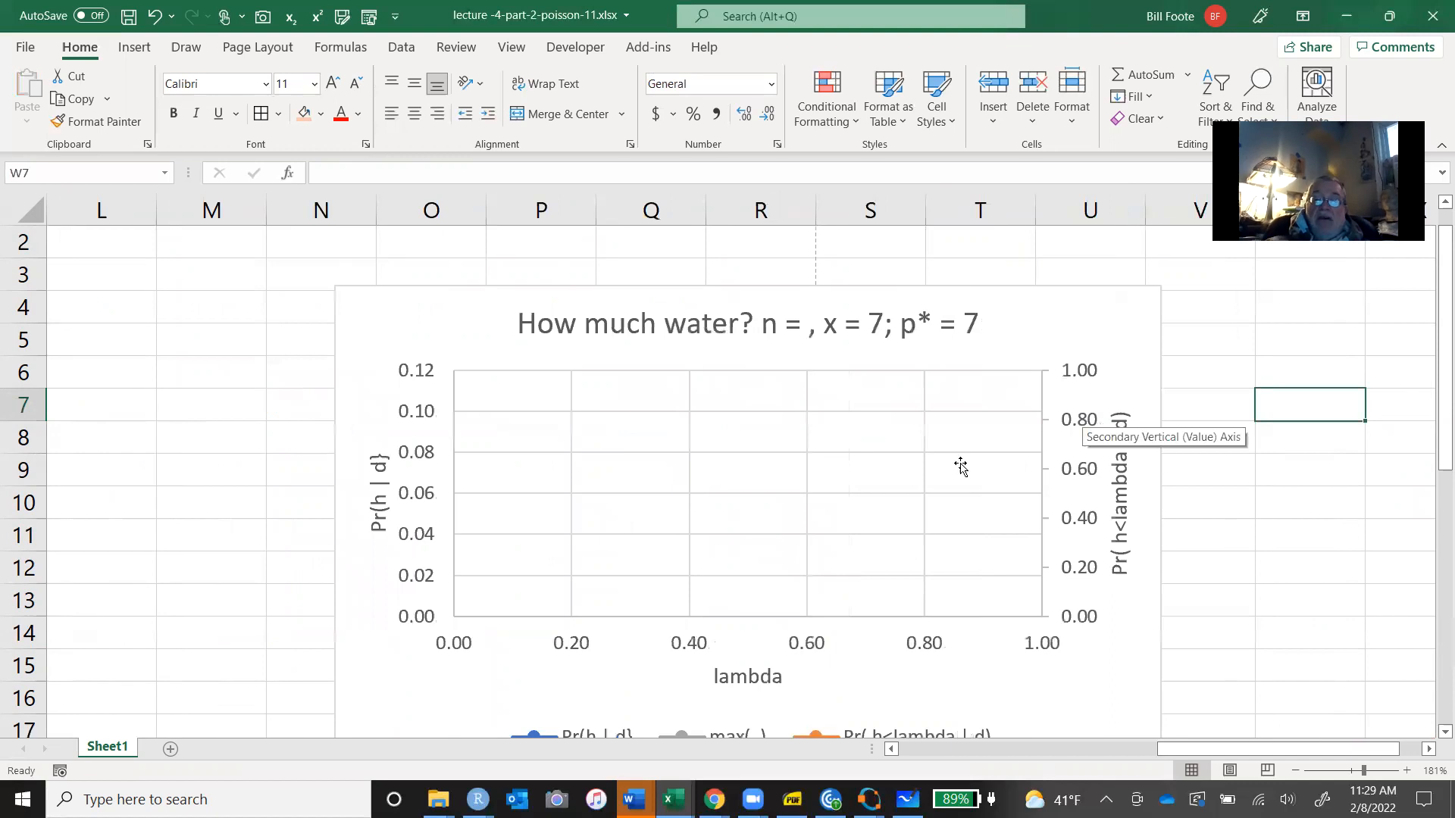
right_click(812, 653)
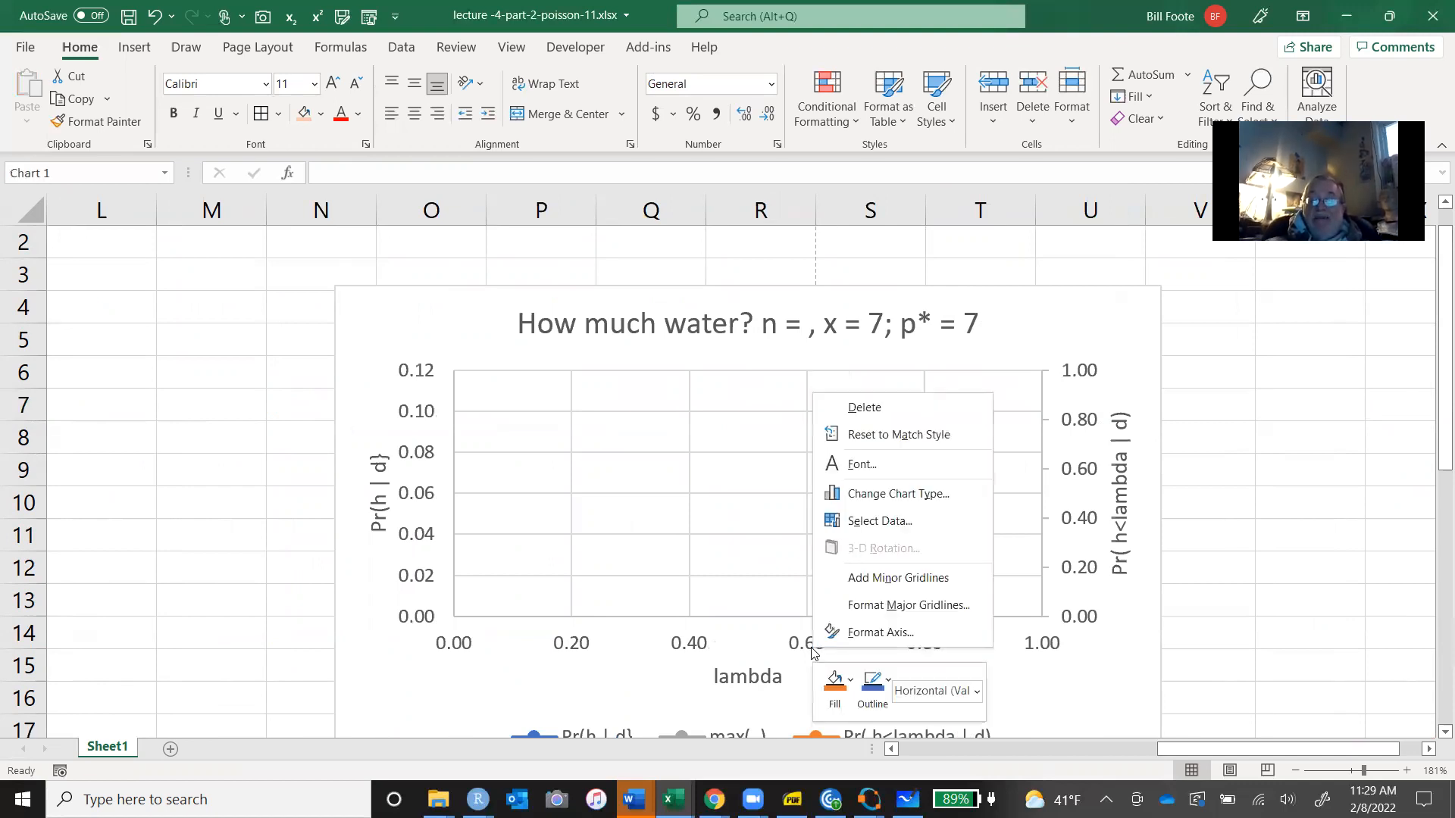
left_click(855, 638)
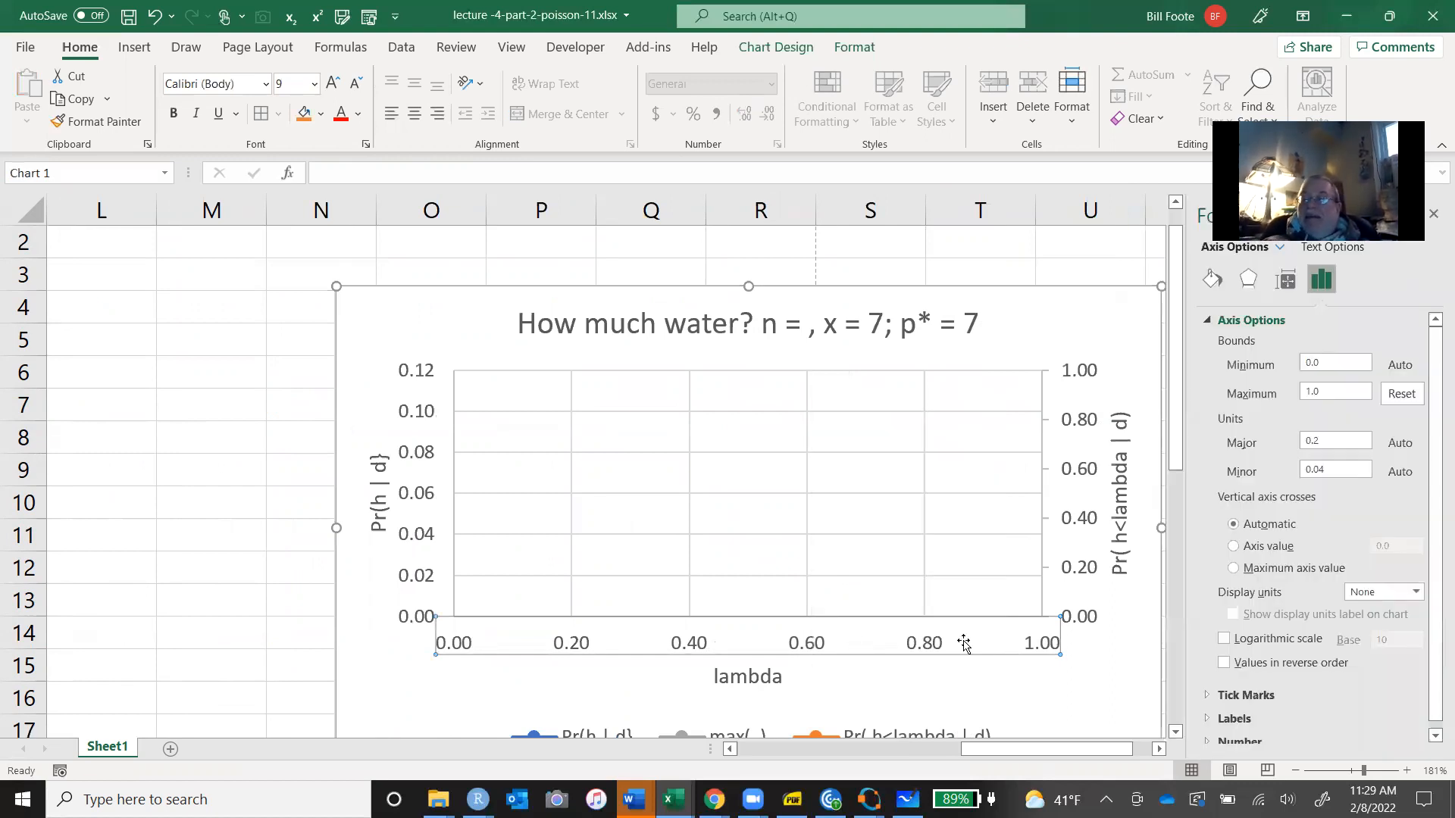
left_click(1321, 359)
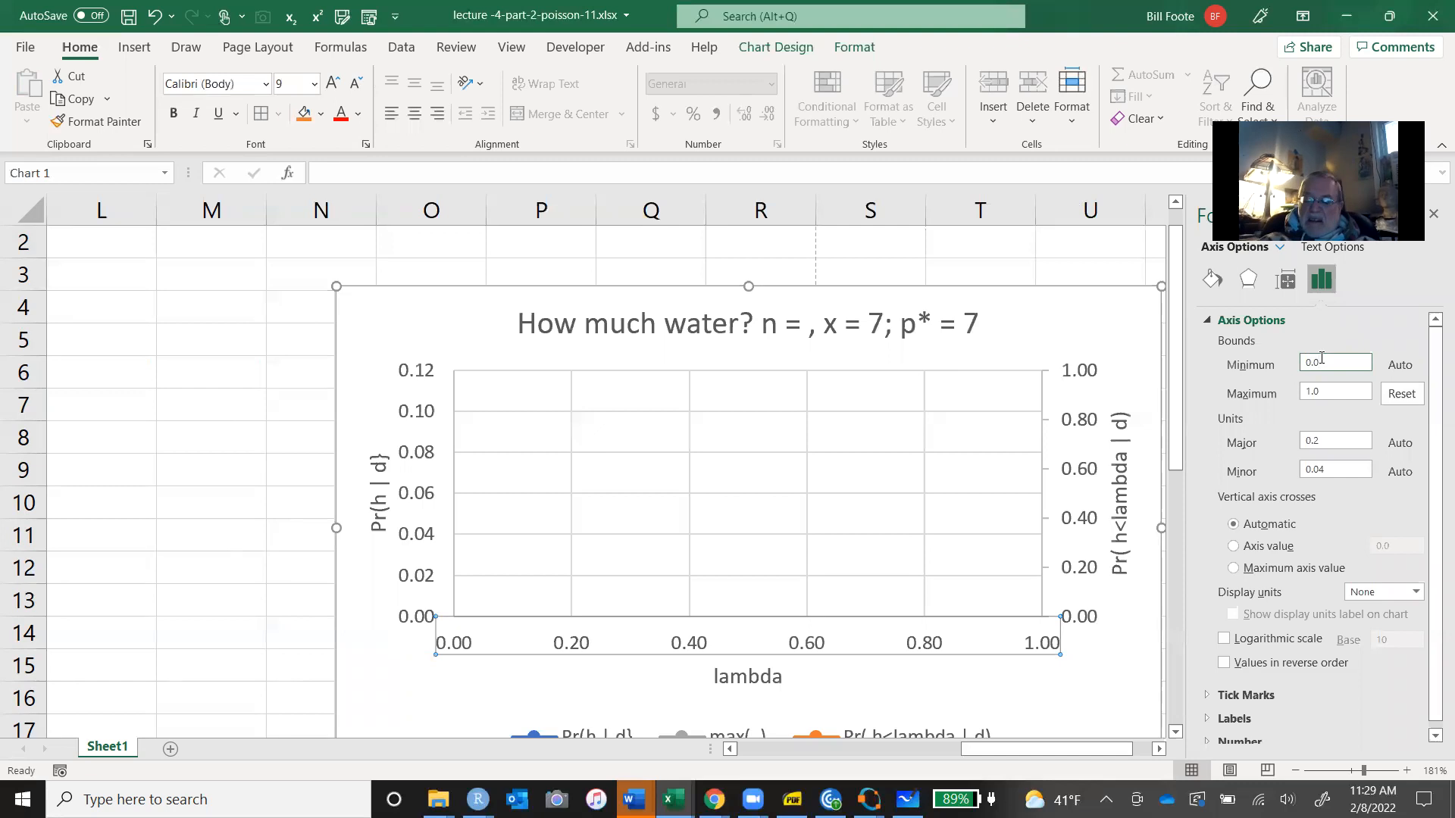
key("BackSpace")
key("BackSpace")
key("BackSpace")
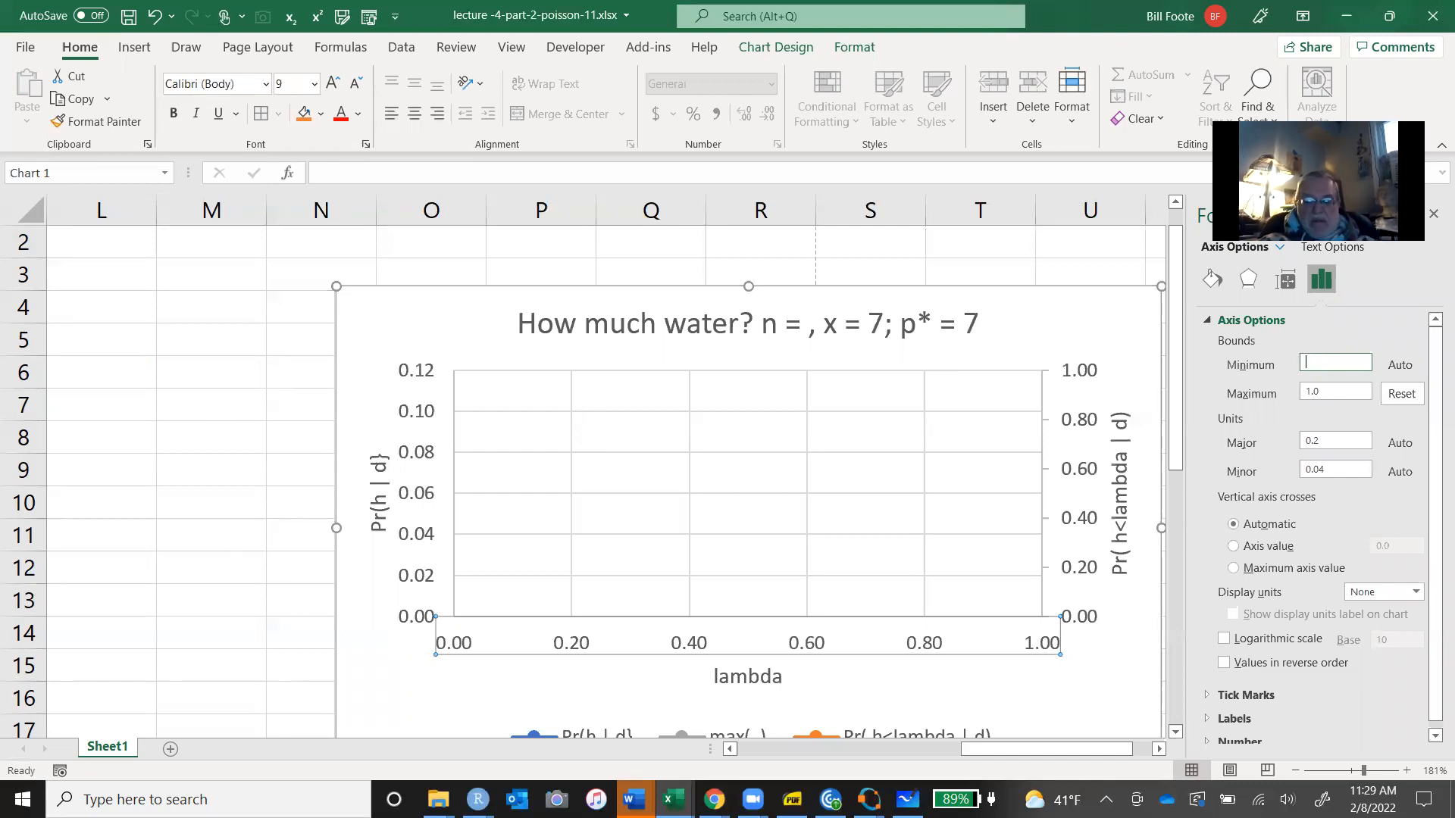
type("5")
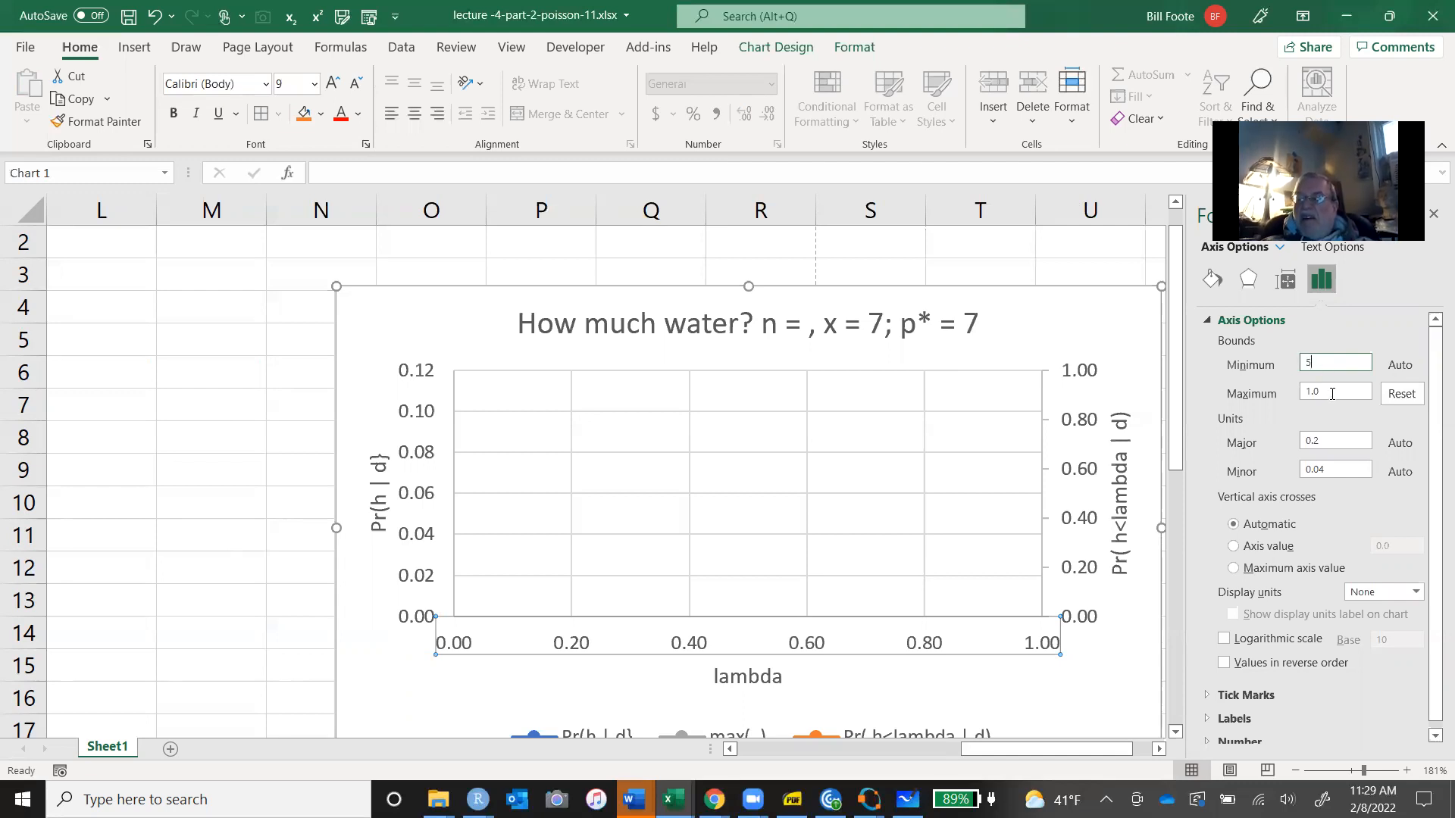
Set the horizontal lambda axis's maximum bound to 10 and deselect the chart.
left_click(1334, 394)
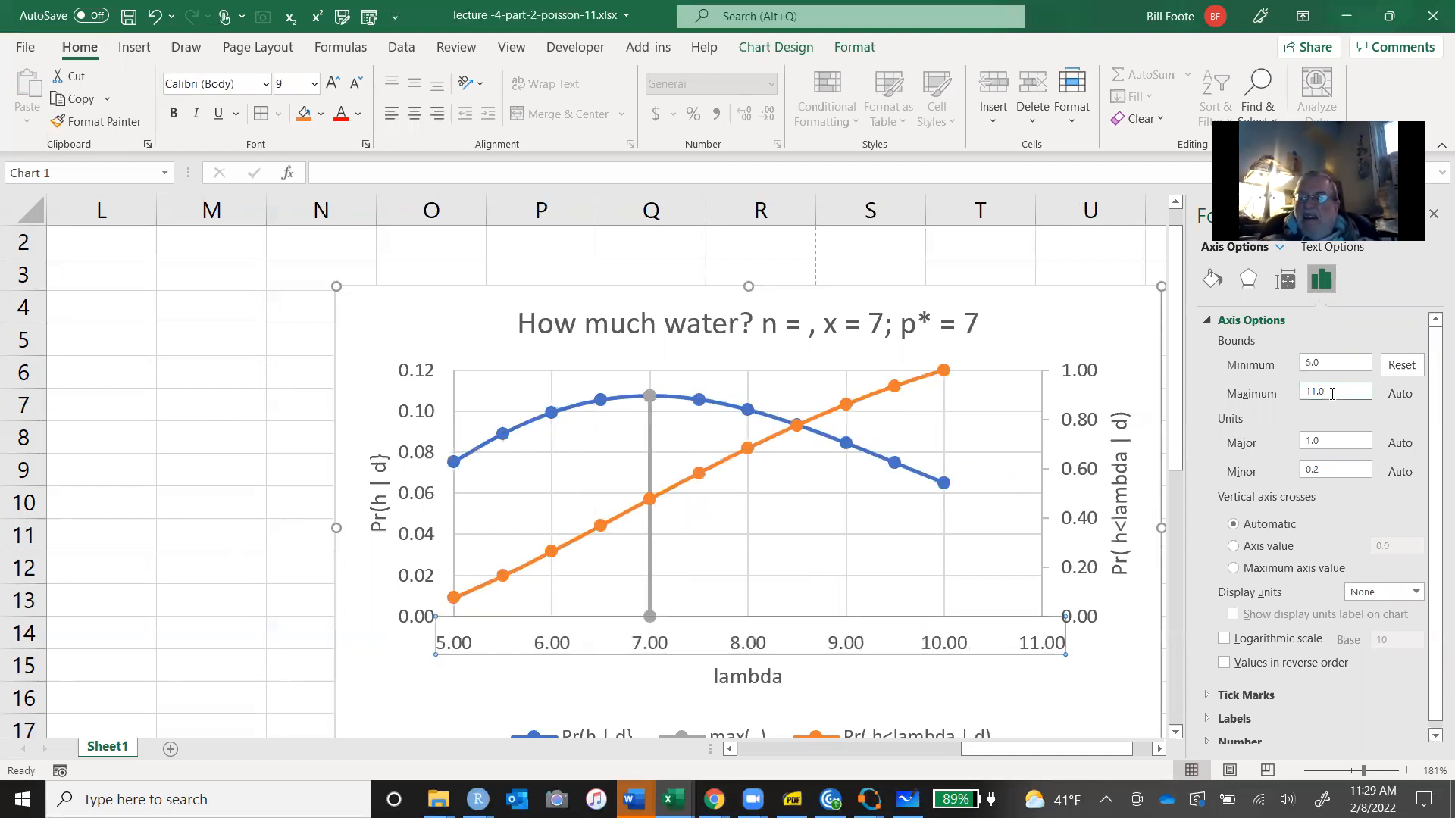
key("BackSpace")
key("BackSpace")
key("BackSpace")
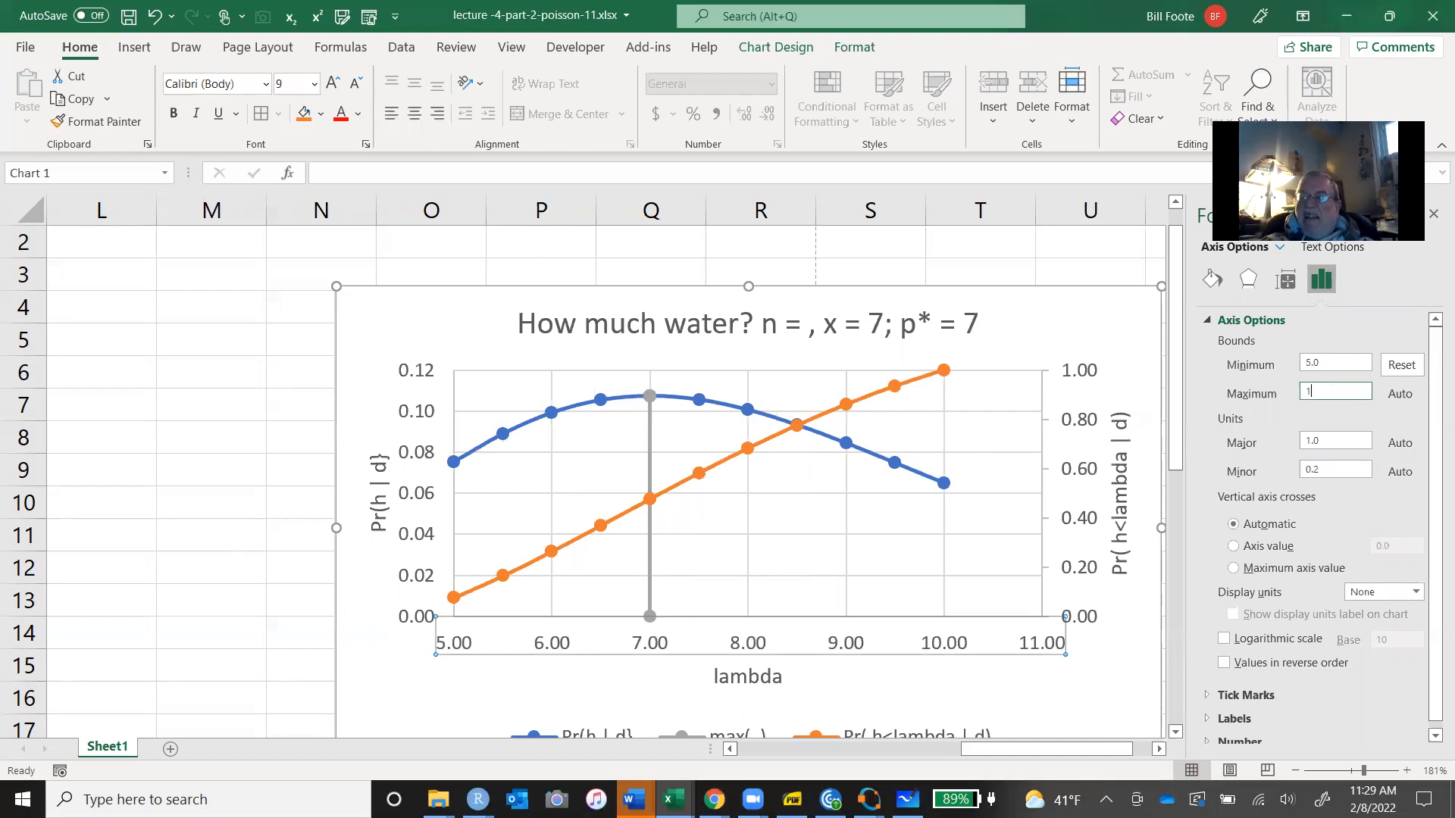
type("0")
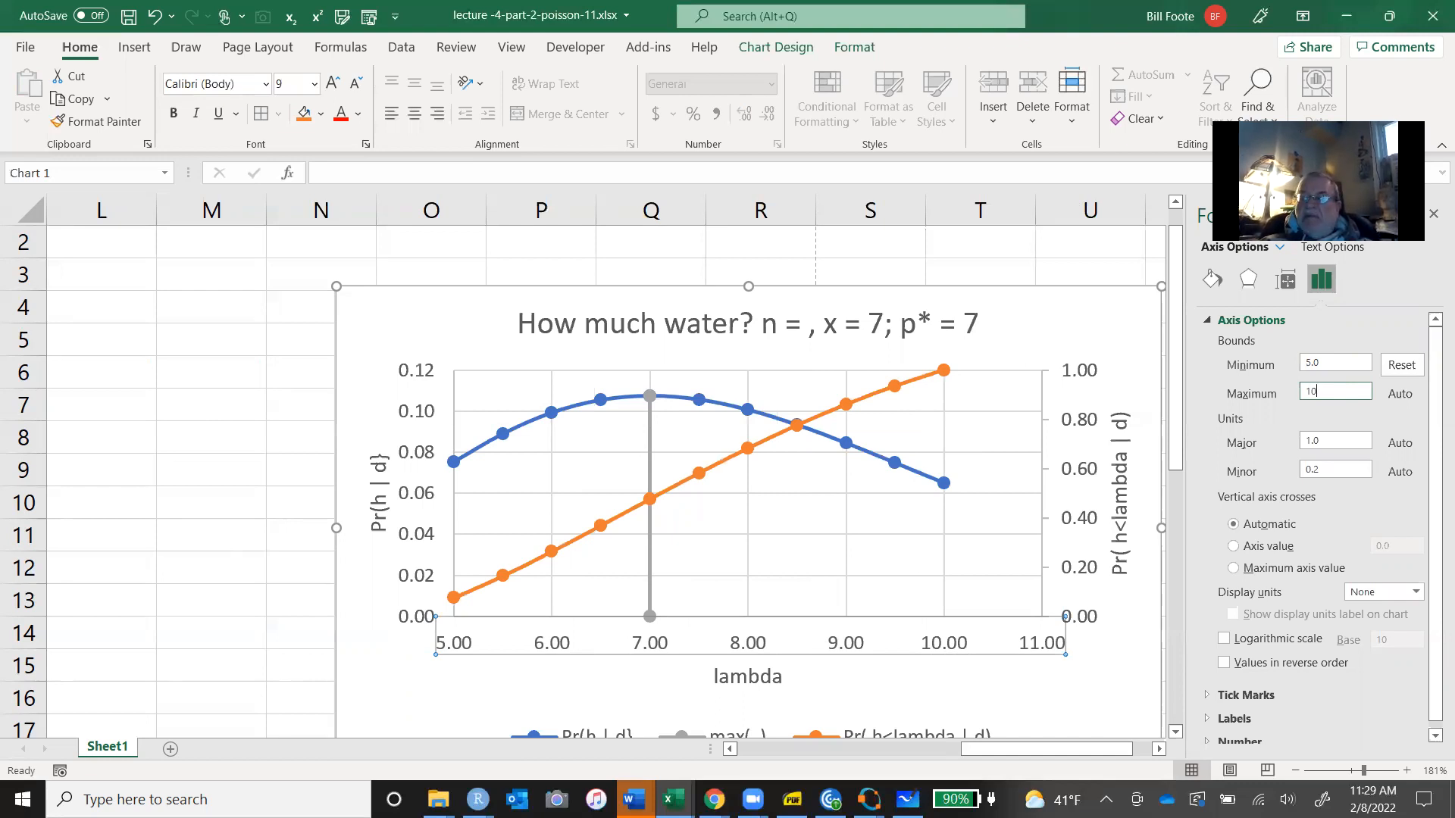
key("Return")
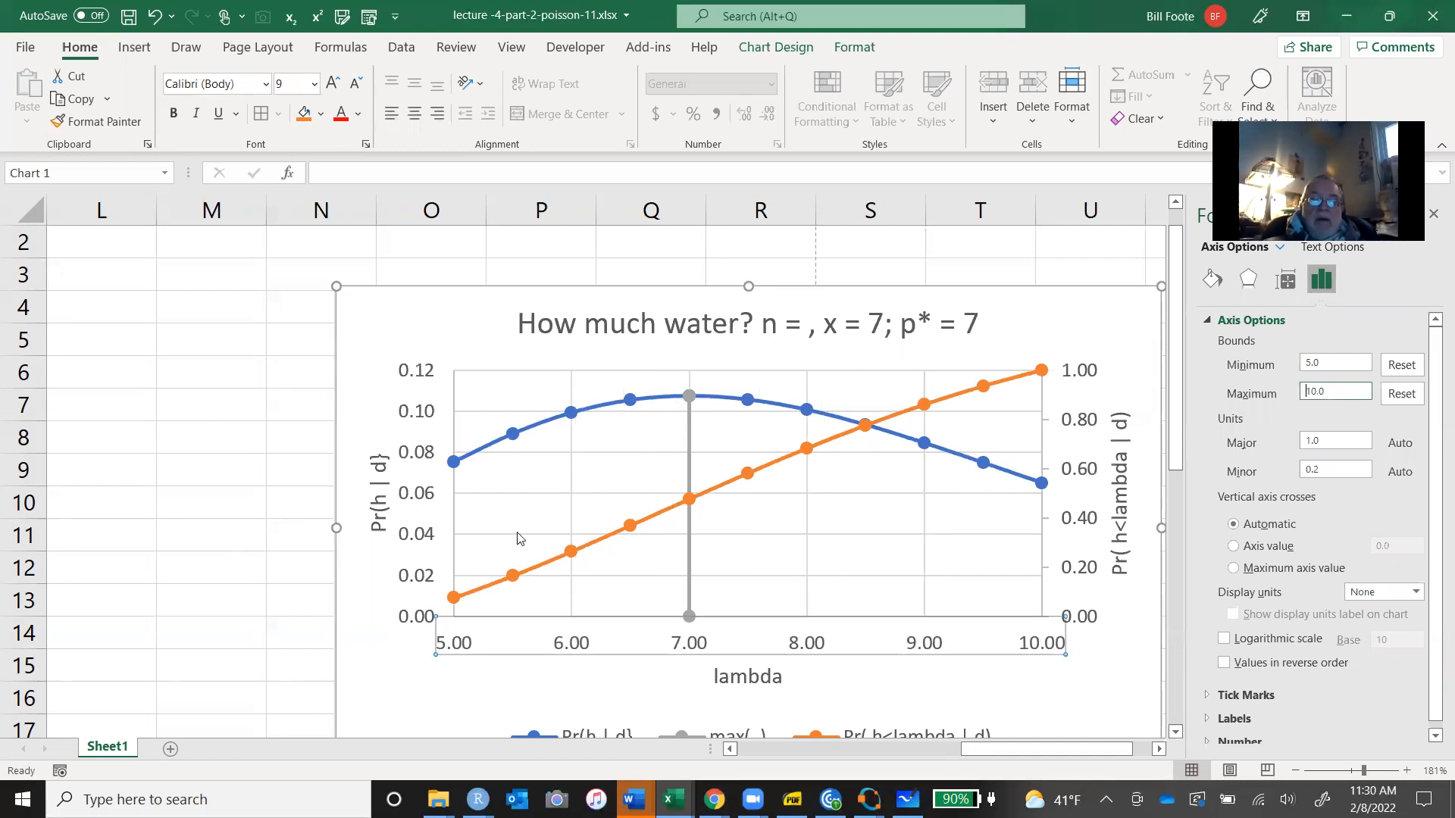
left_click(300, 599)
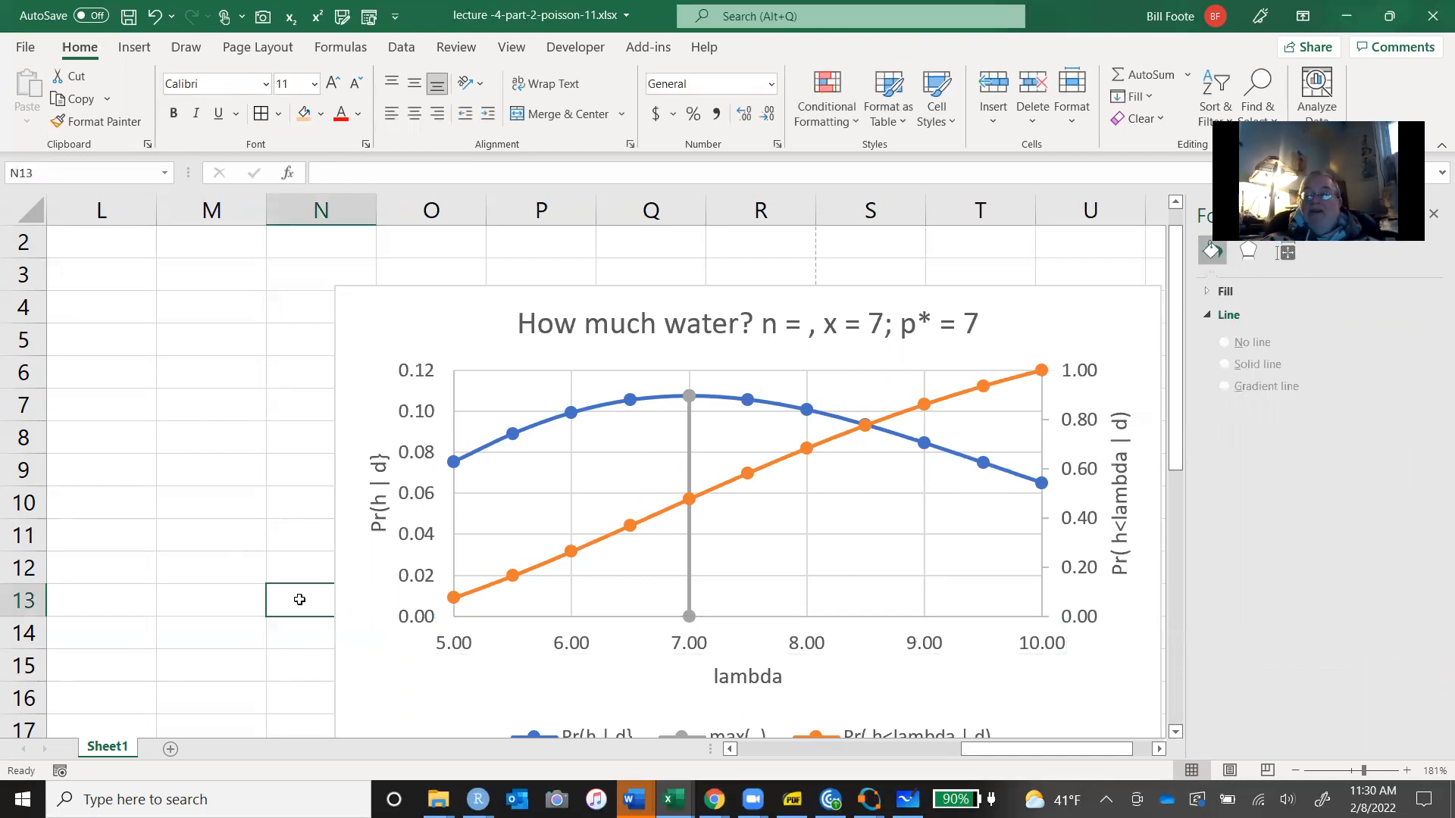
Change the question text in the chart title formula in P25 to "How many workers?".
key("Down")
key("Down")
key("Down")
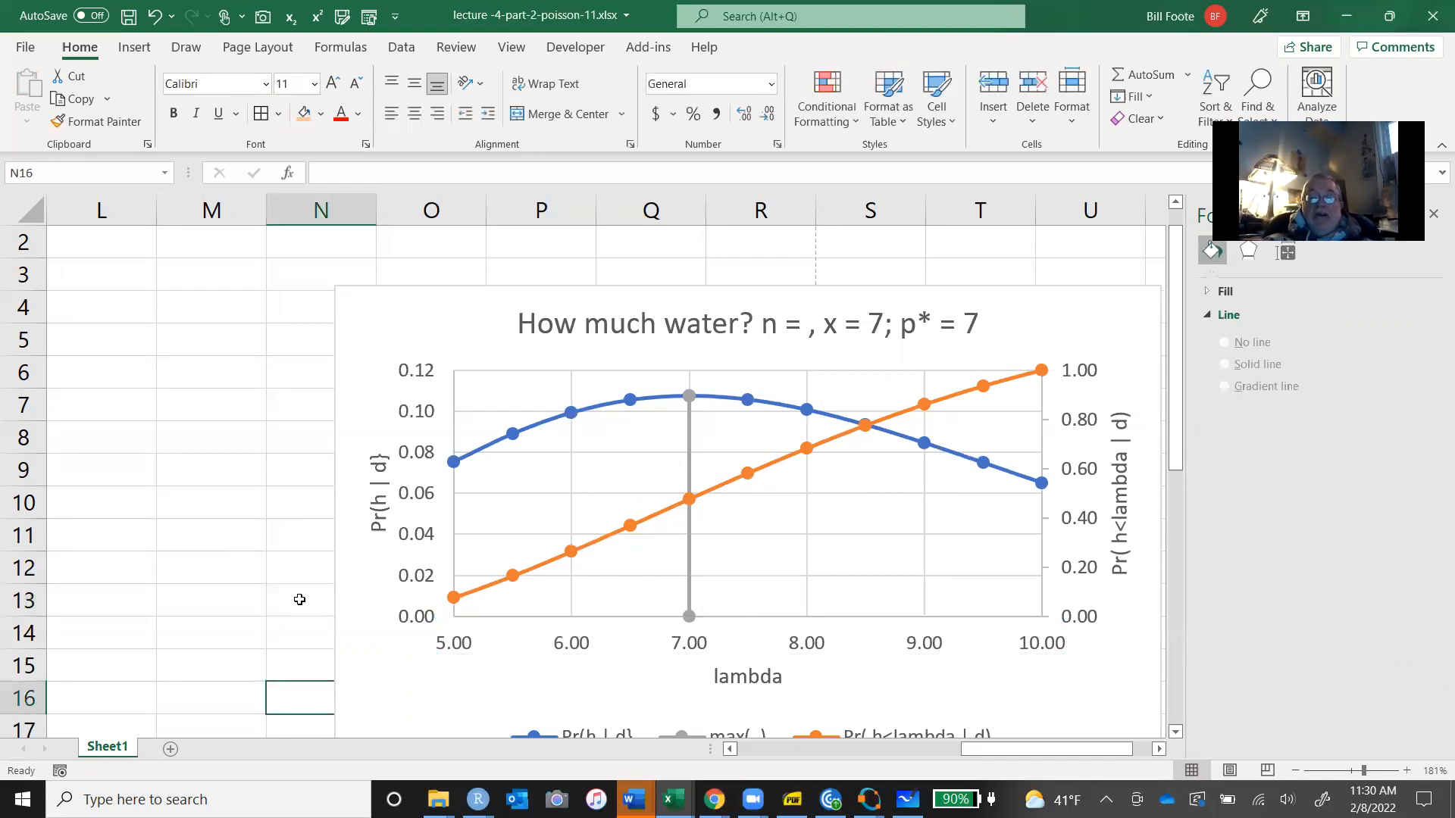
key("Down")
key("Down")
key("Down")
key("Down")
key("Down")
key("Down")
key("Down")
key("Down")
key("Down")
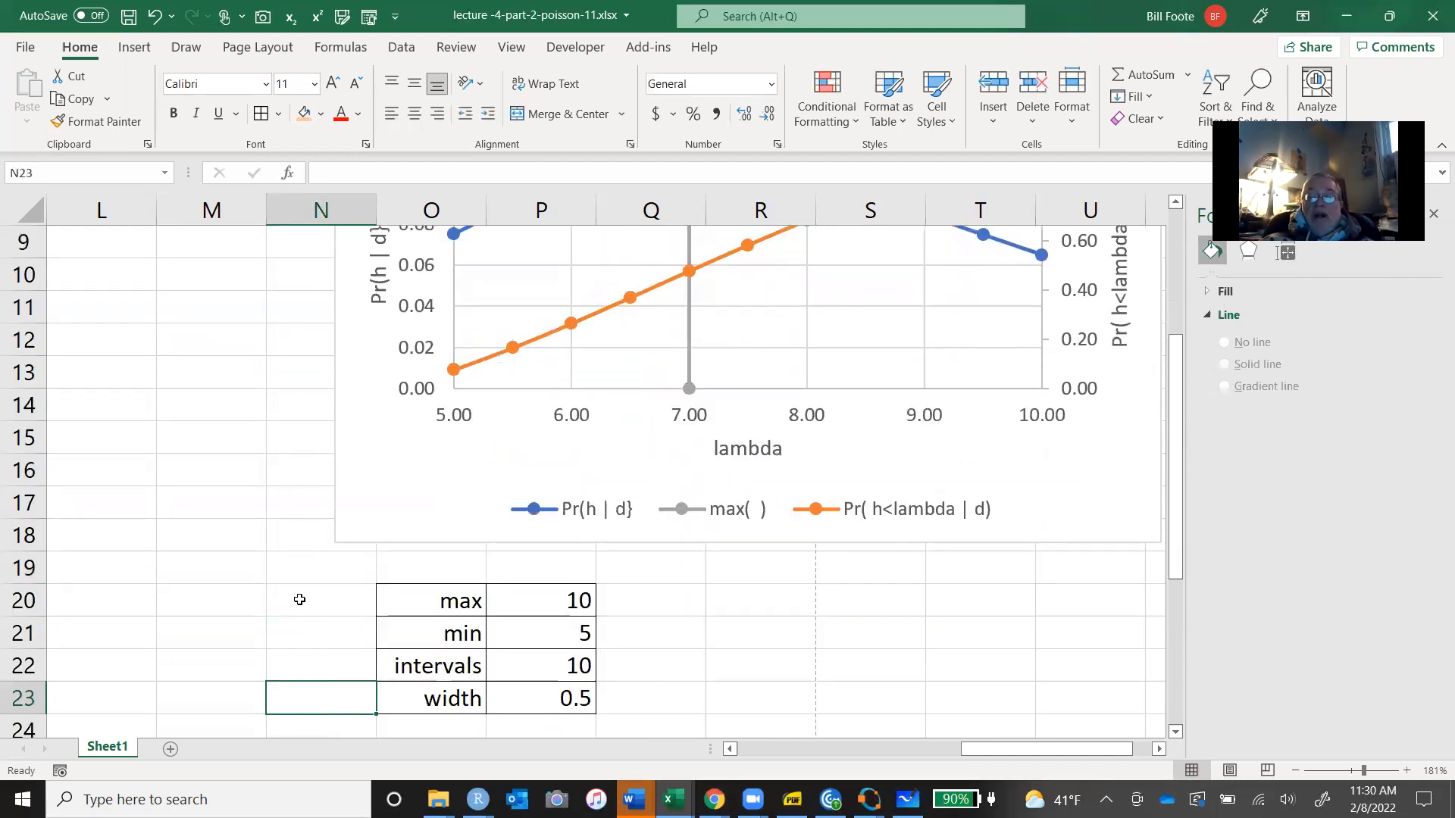
key("Up")
key("Up")
key("Right")
key("Right")
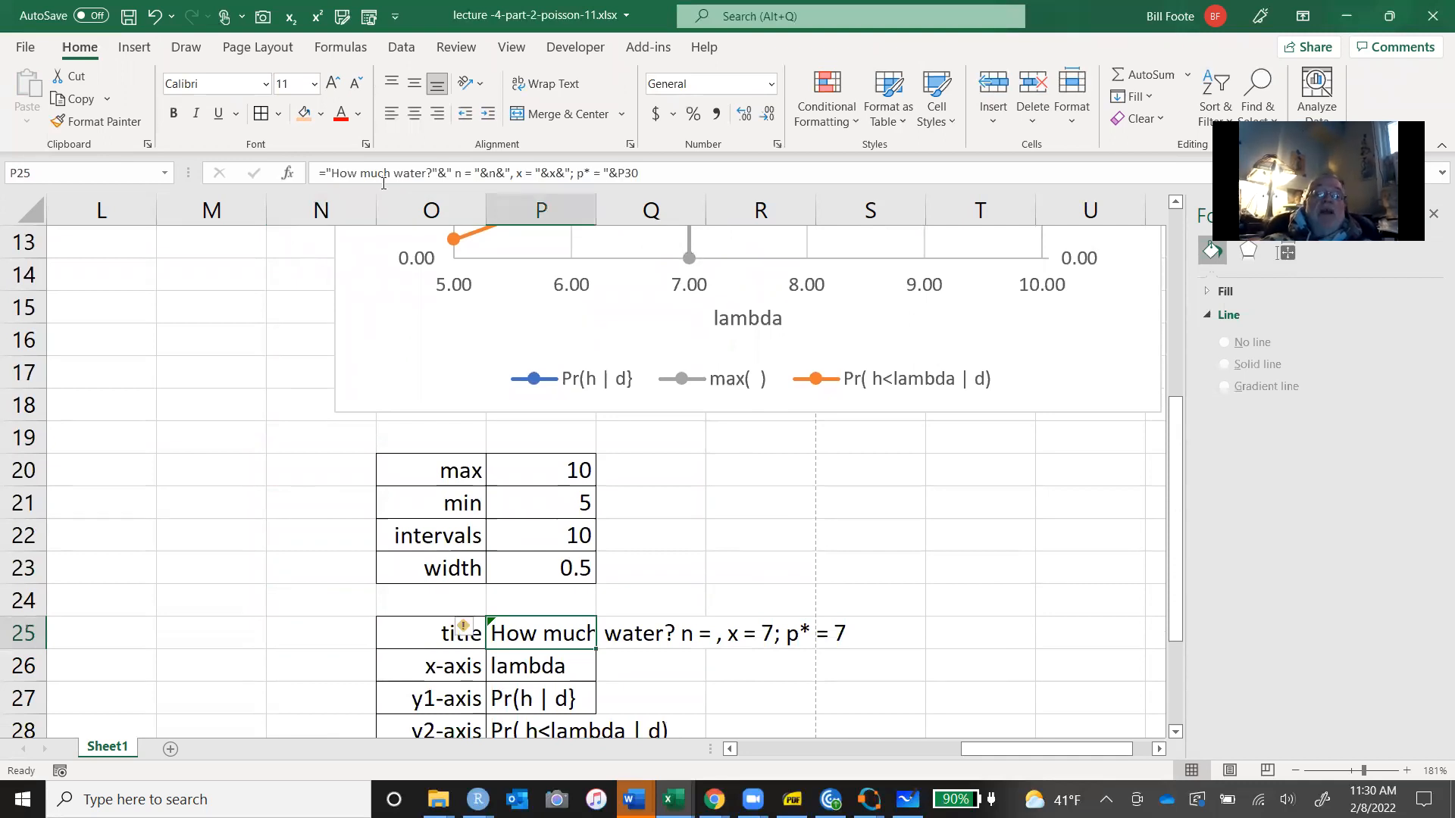
key("F2")
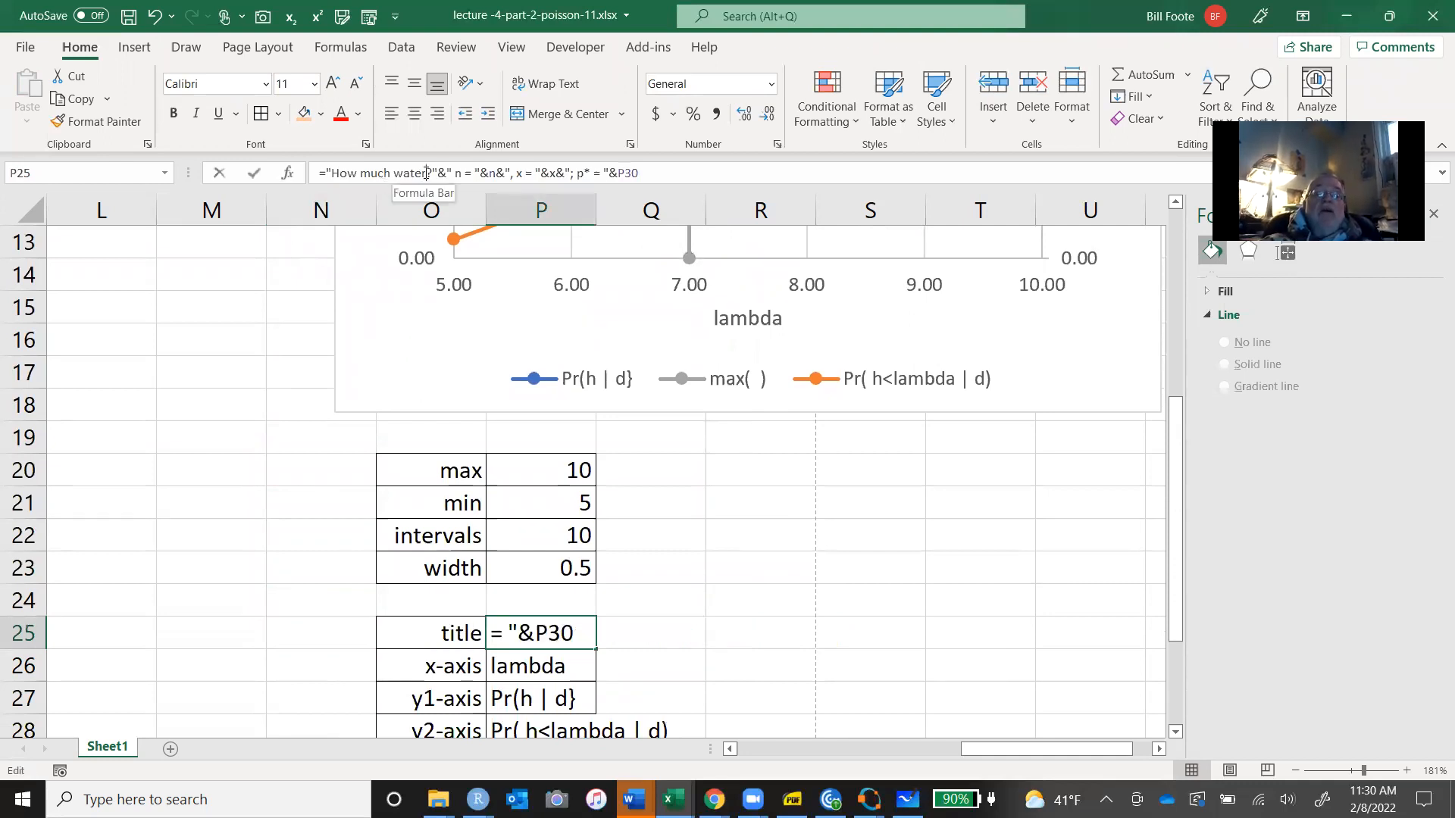
left_click(426, 173)
key("BackSpace")
key("BackSpace")
key("BackSpace")
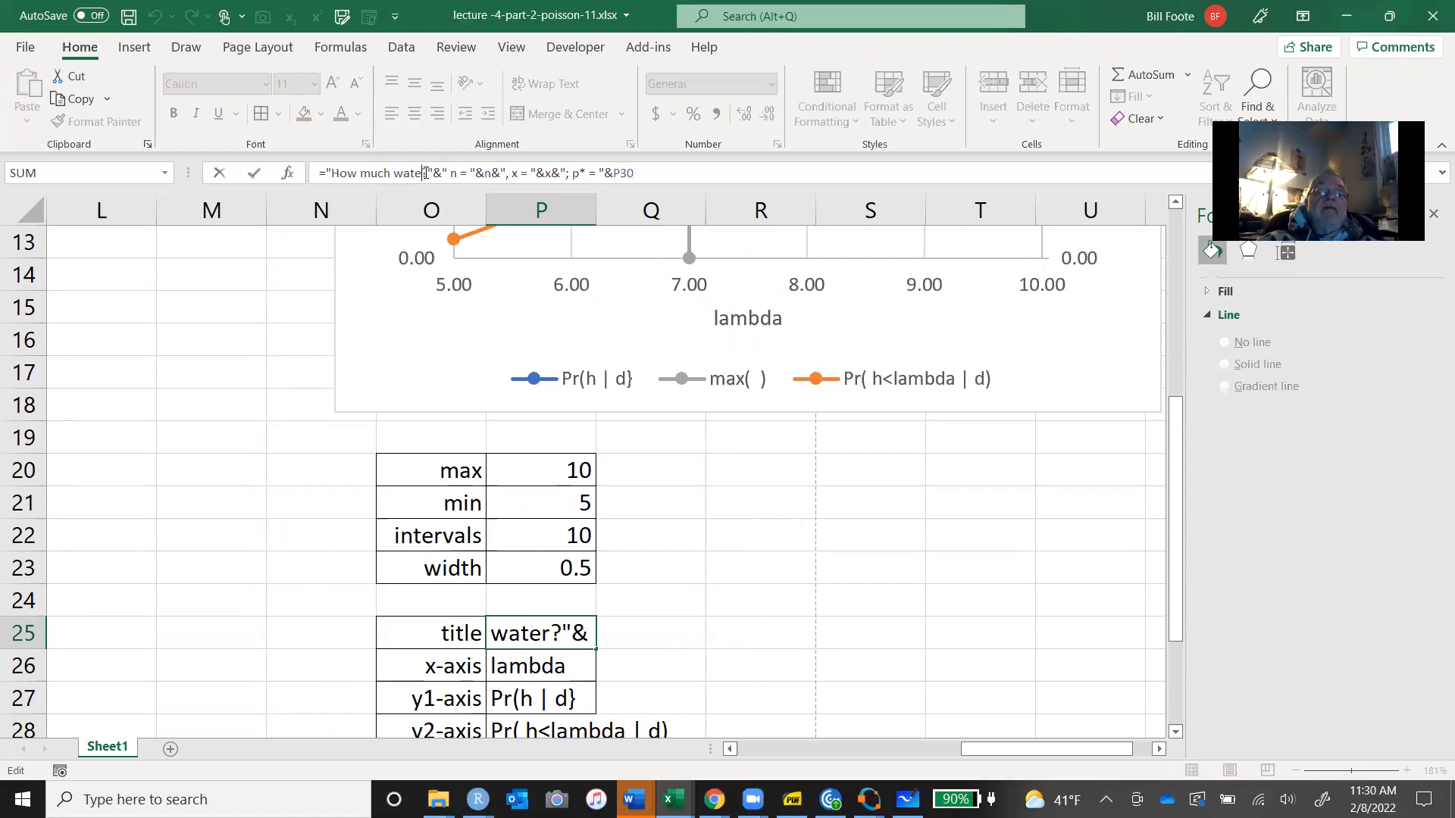
key("BackSpace")
key("BackSpace")
key("BackSpace")
key("BackSpace")
key("BackSpace")
key("BackSpace")
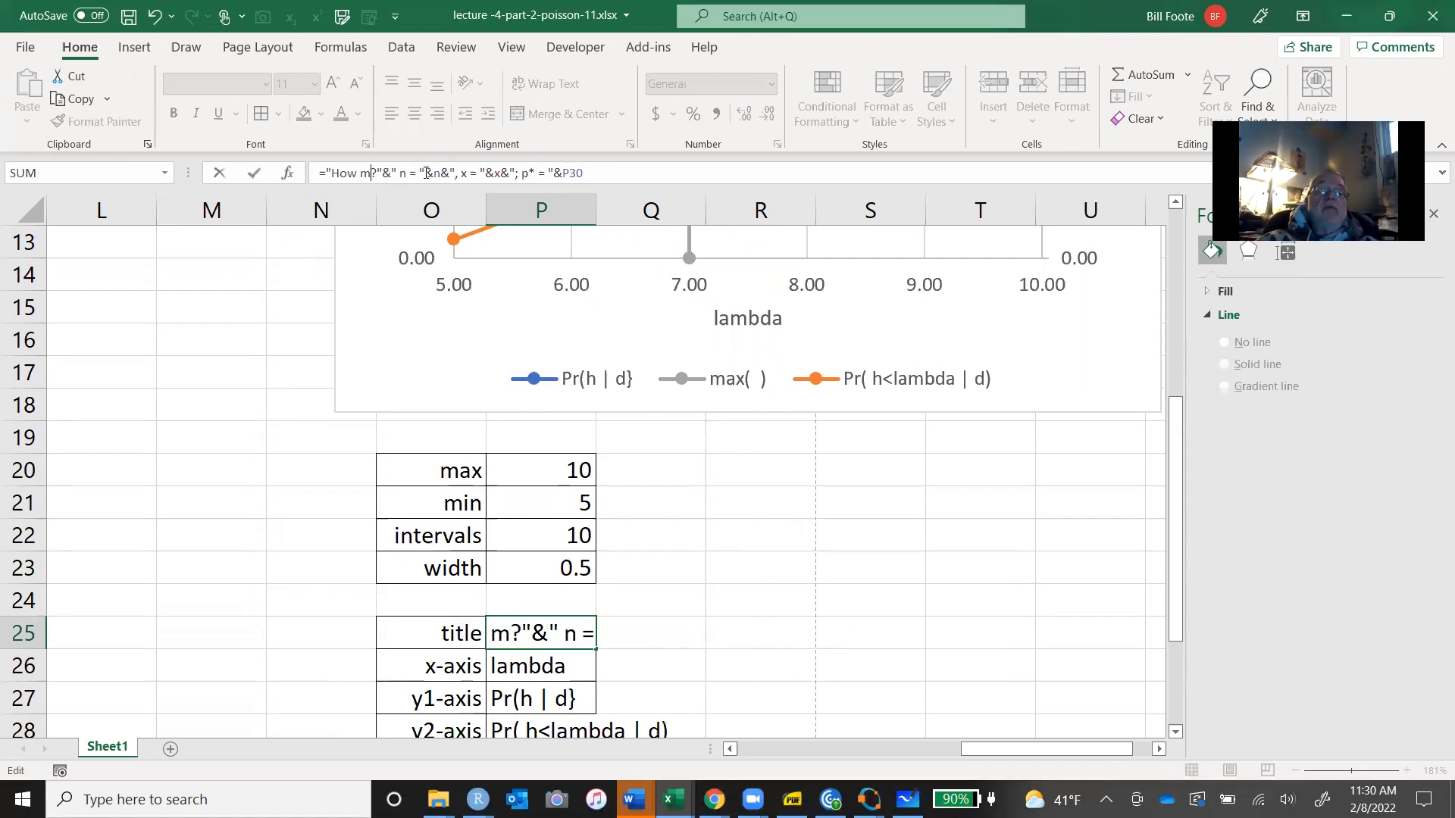
type("an")
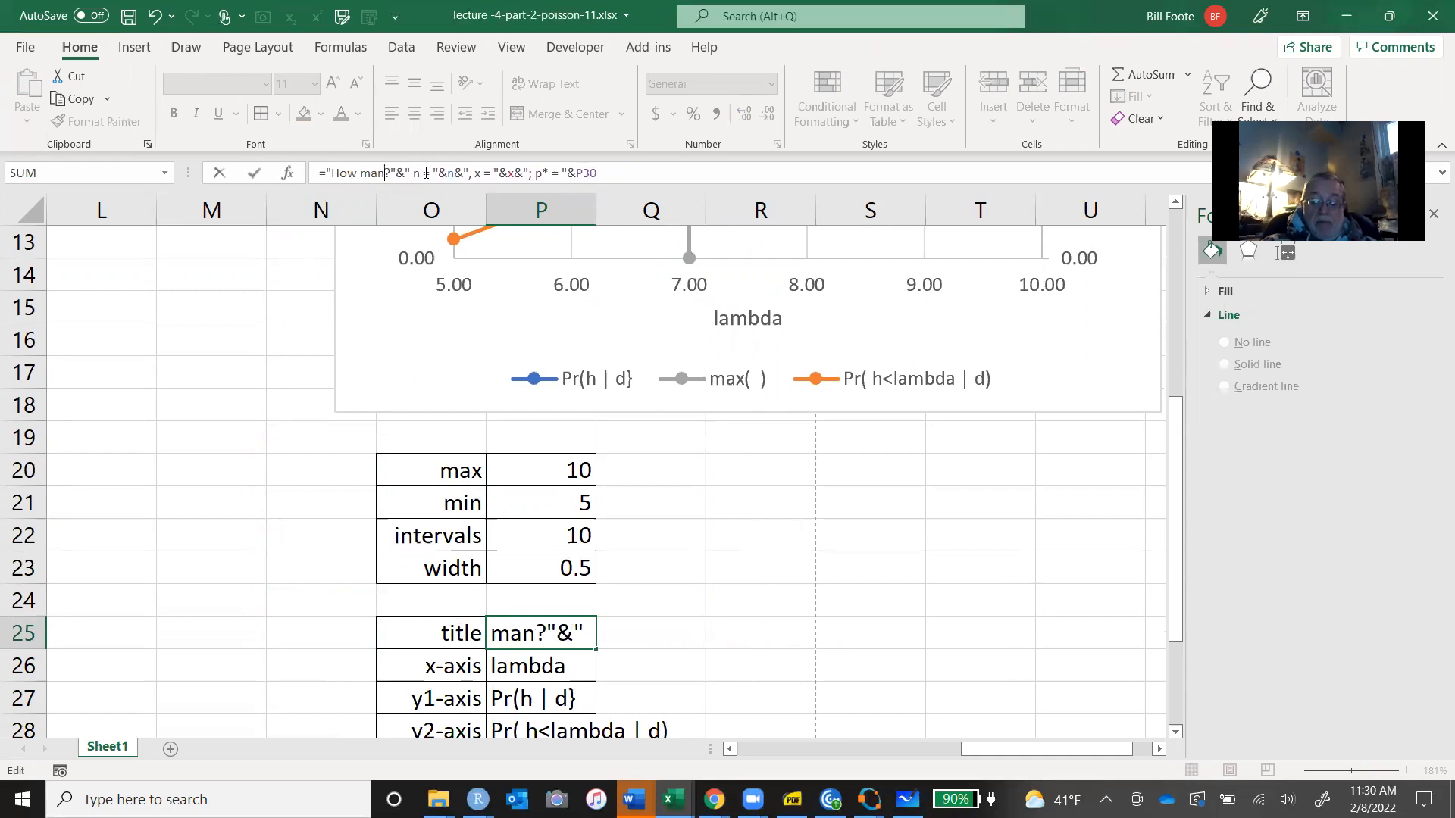
type("y wor")
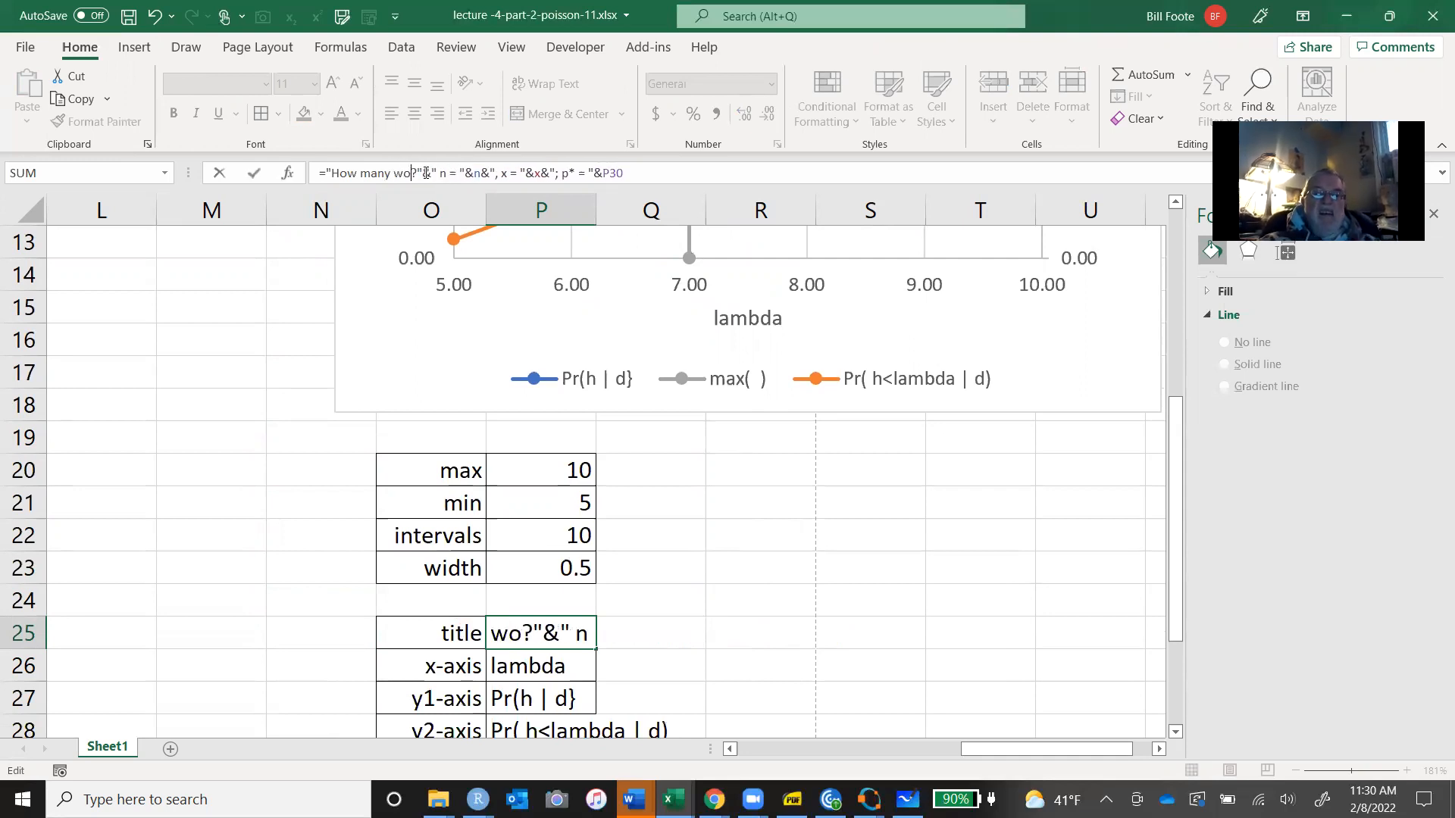
type("kers")
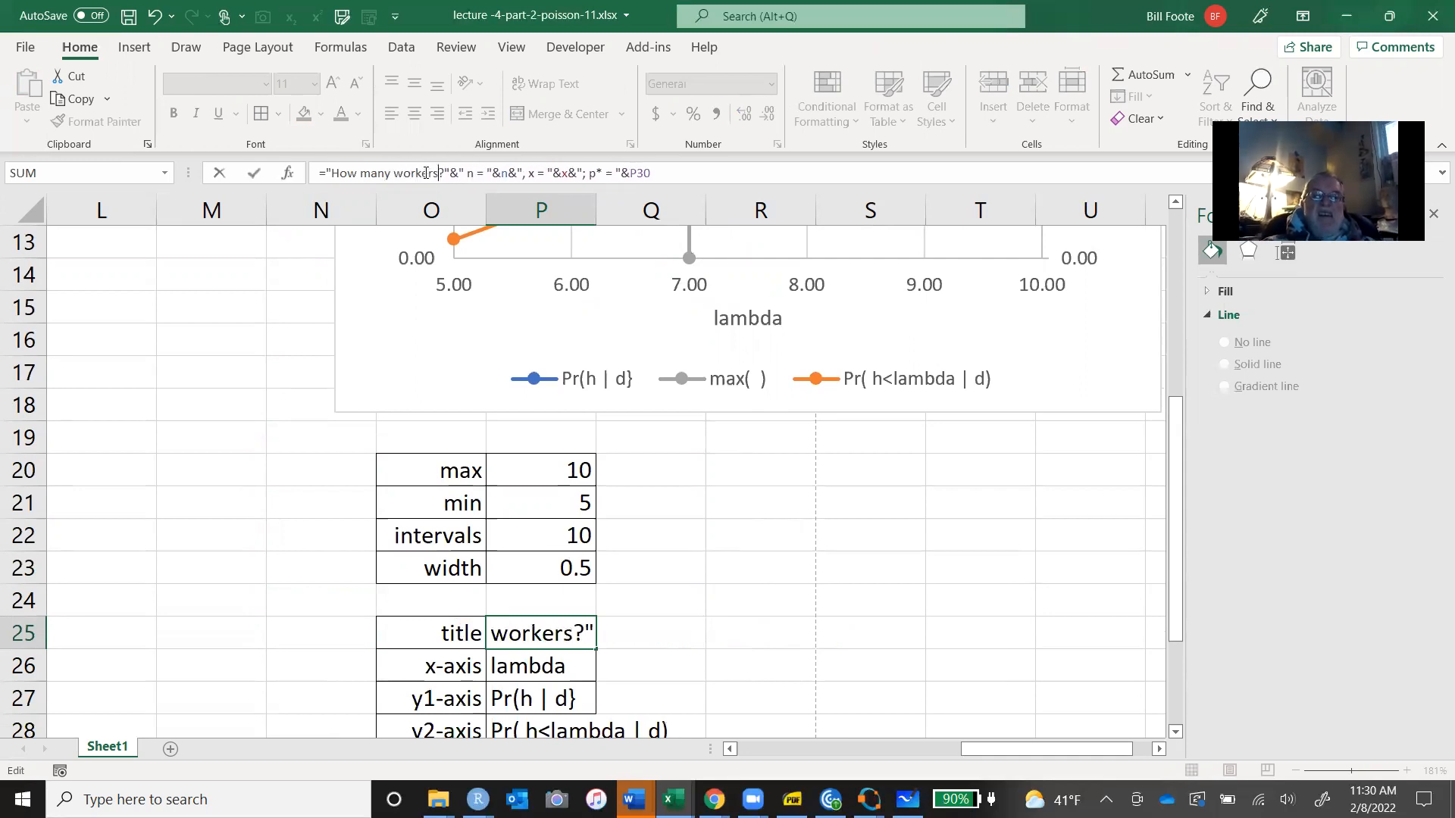
Remove the "n =" text and the n reference from the title formula in P25.
key("Right")
key("Right")
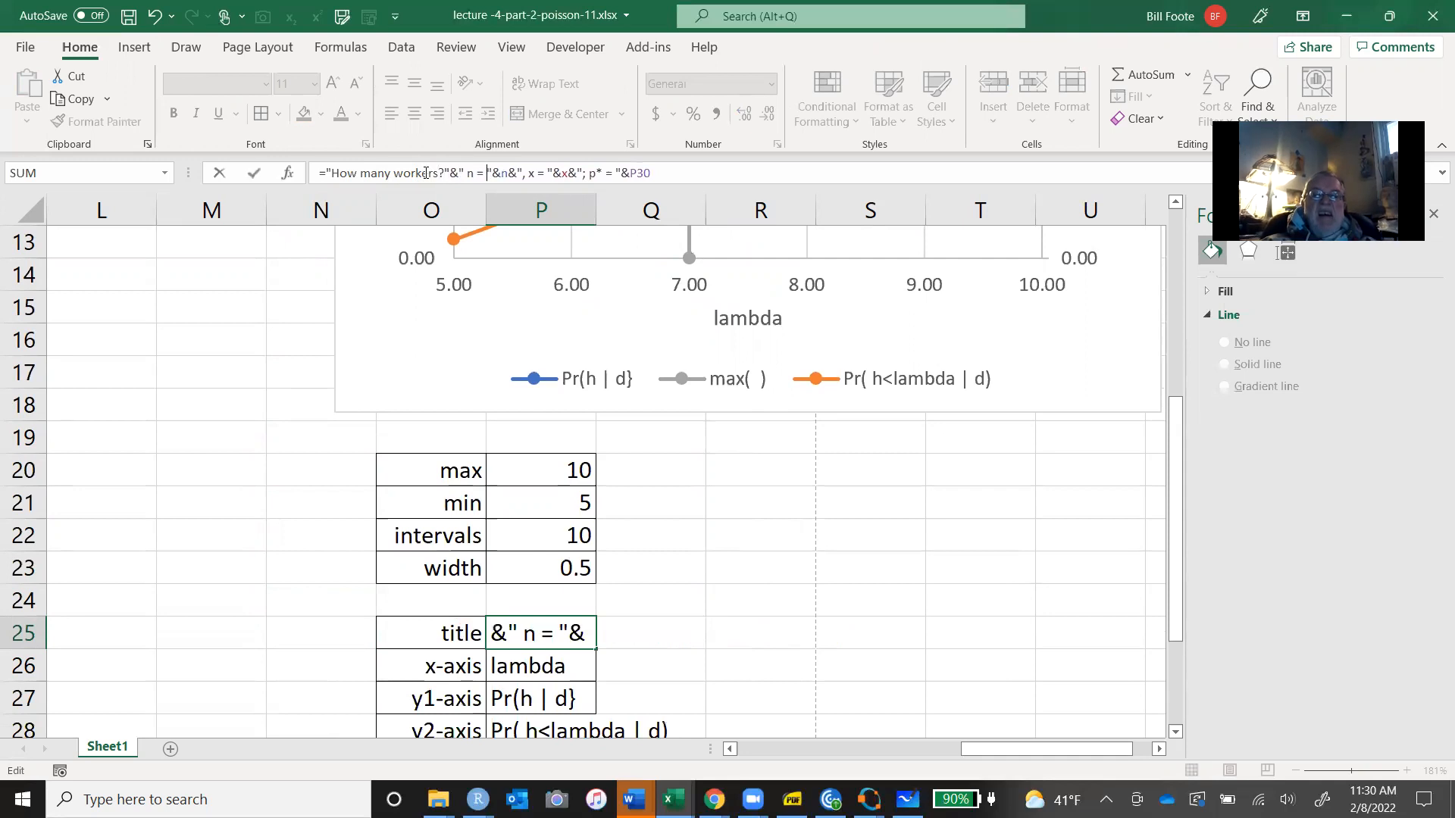
key("Right")
key("Right")
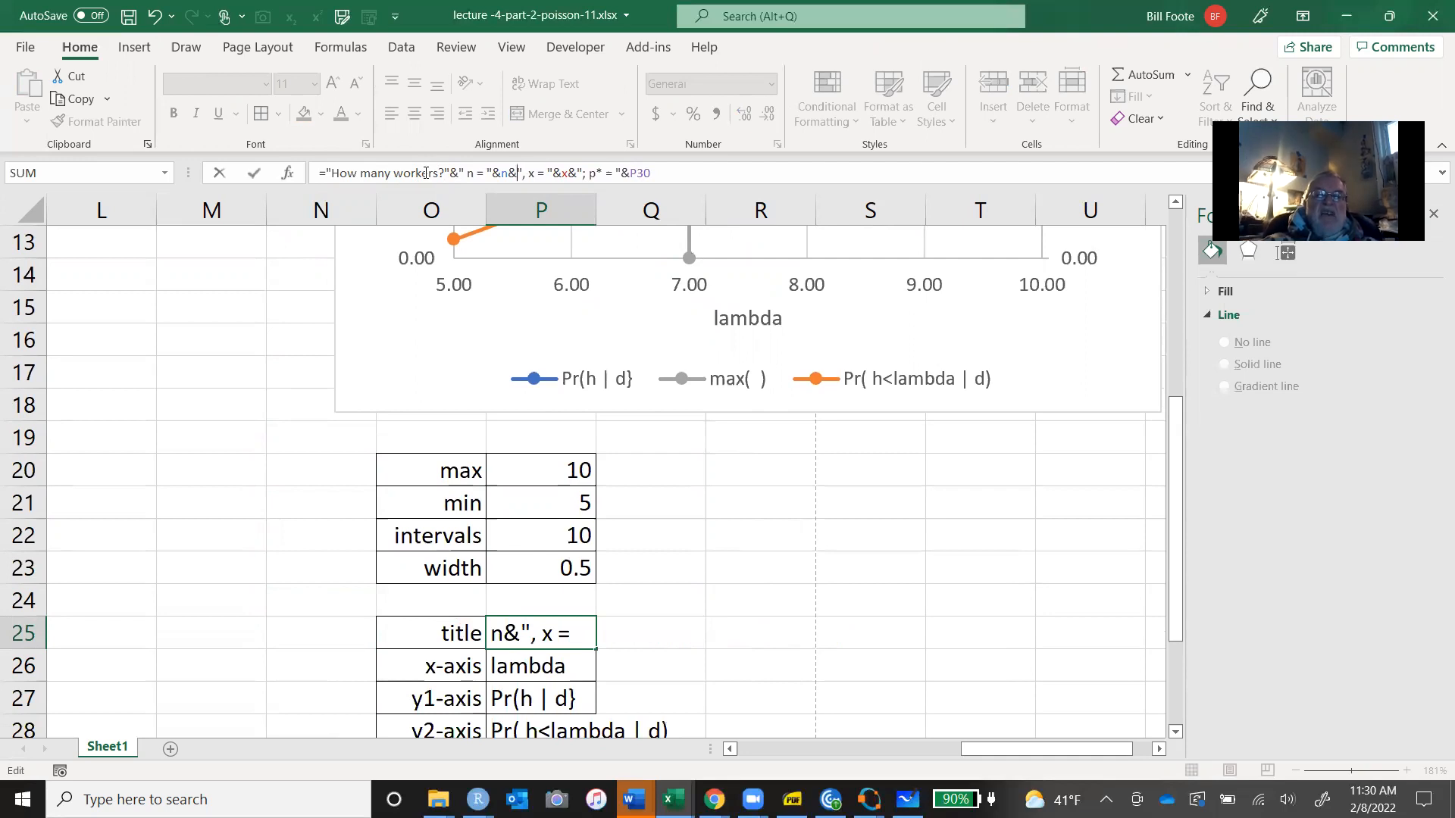
key("BackSpace")
key("BackSpace")
key("BackSpace")
key("BackSpace")
key("BackSpace")
key("BackSpace")
key("BackSpace")
key("BackSpace")
key("BackSpace")
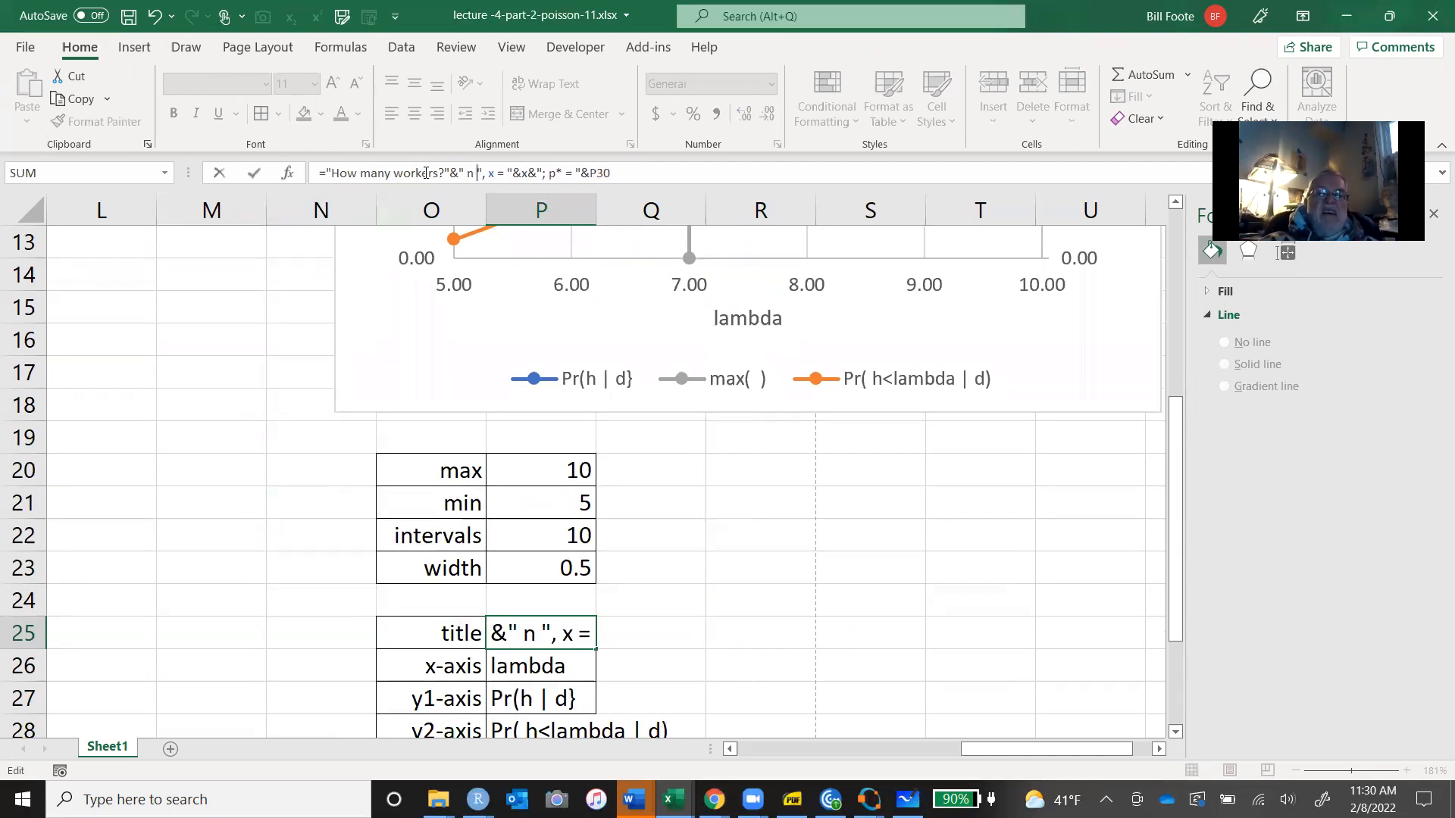
key("BackSpace")
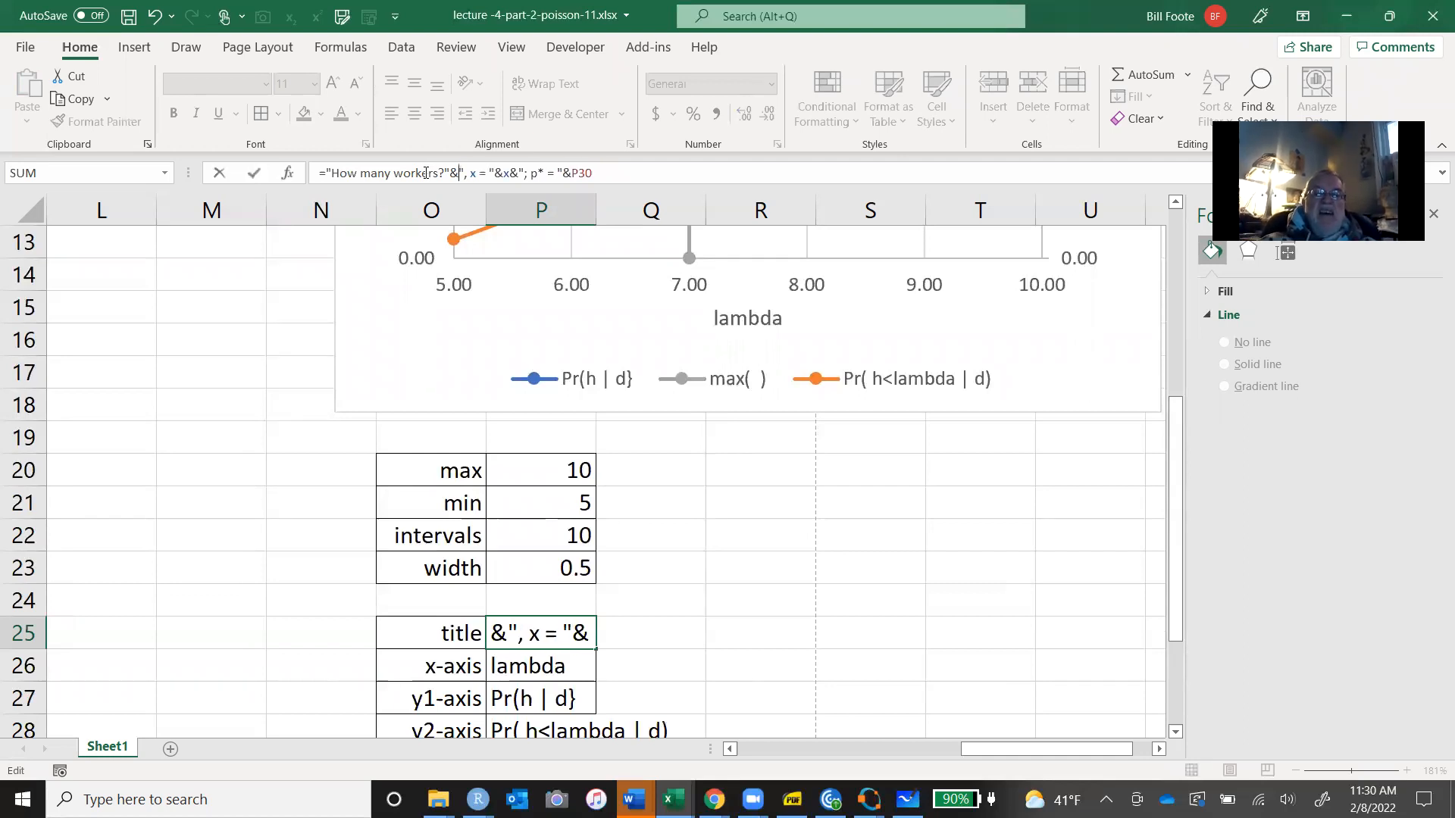
Replace p with lambda in the title formula so its last label reads lambda*, and commit the formula.
key("Right")
key("Right")
key("Right")
key("Right")
key("Right")
key("Right")
key("Right")
key("Right")
key("Right")
key("Right")
key("Right")
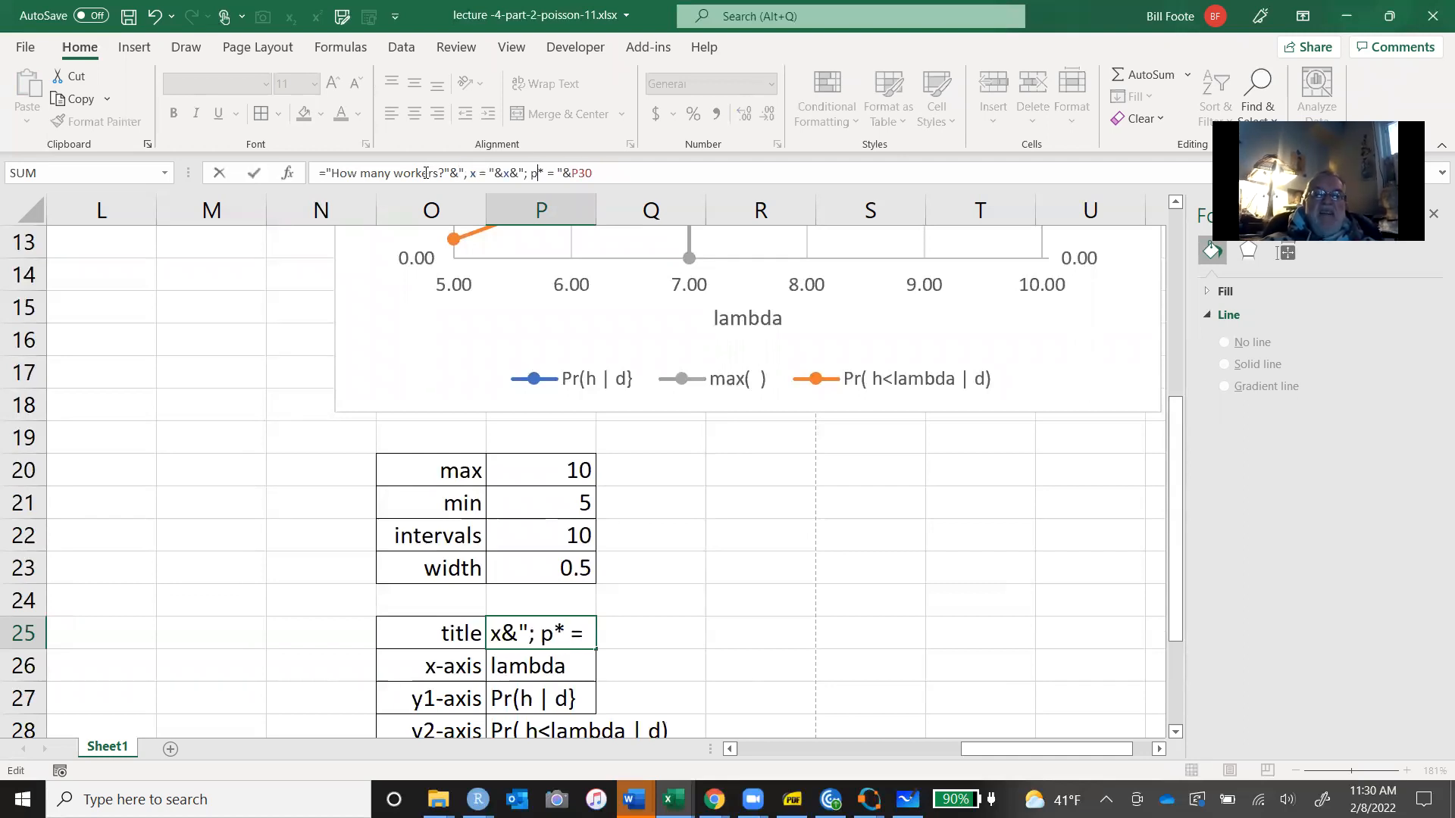
key("BackSpace")
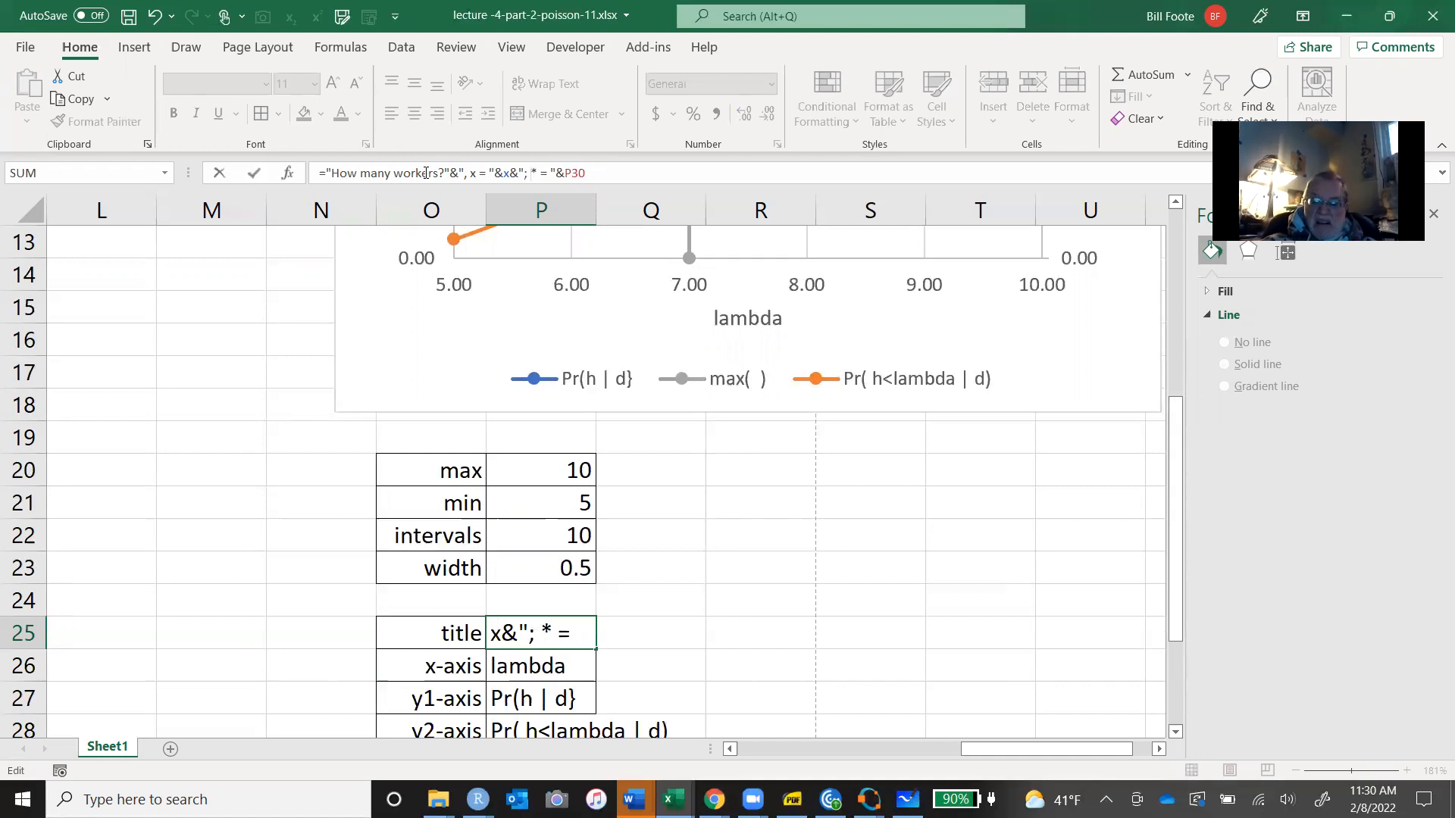
type("lamb")
type("dda")
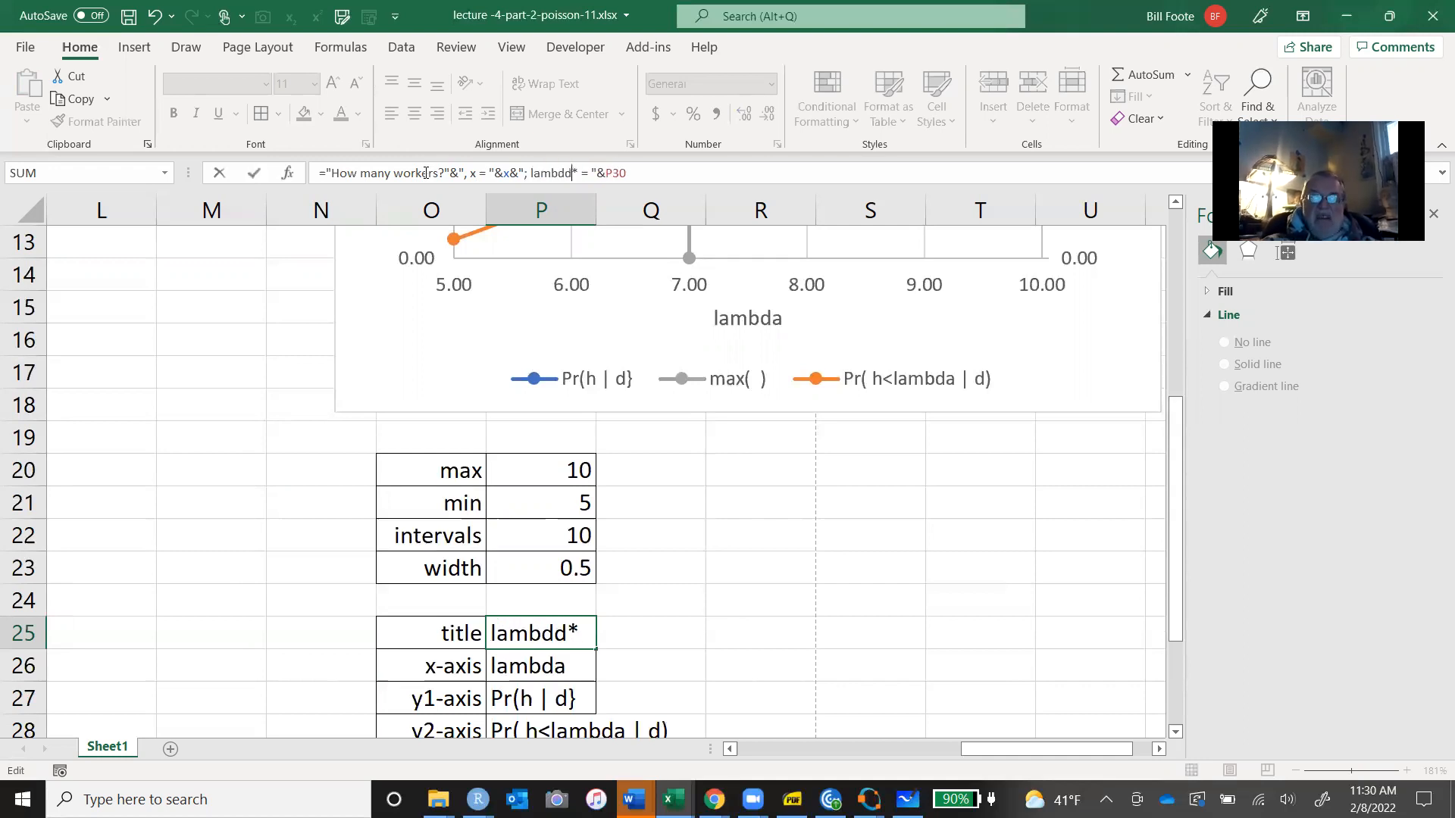
key("BackSpace")
key("BackSpace")
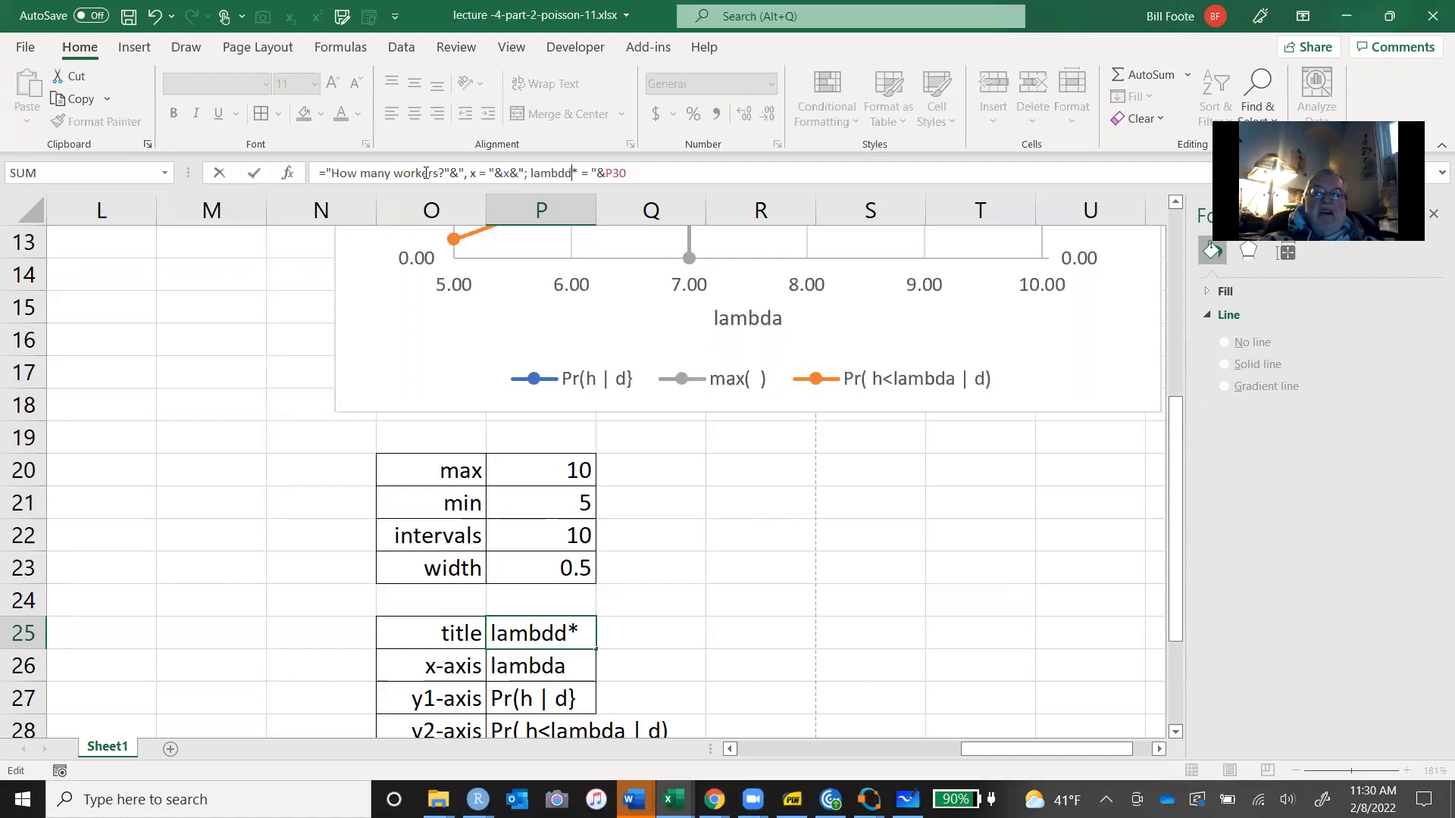
type("a")
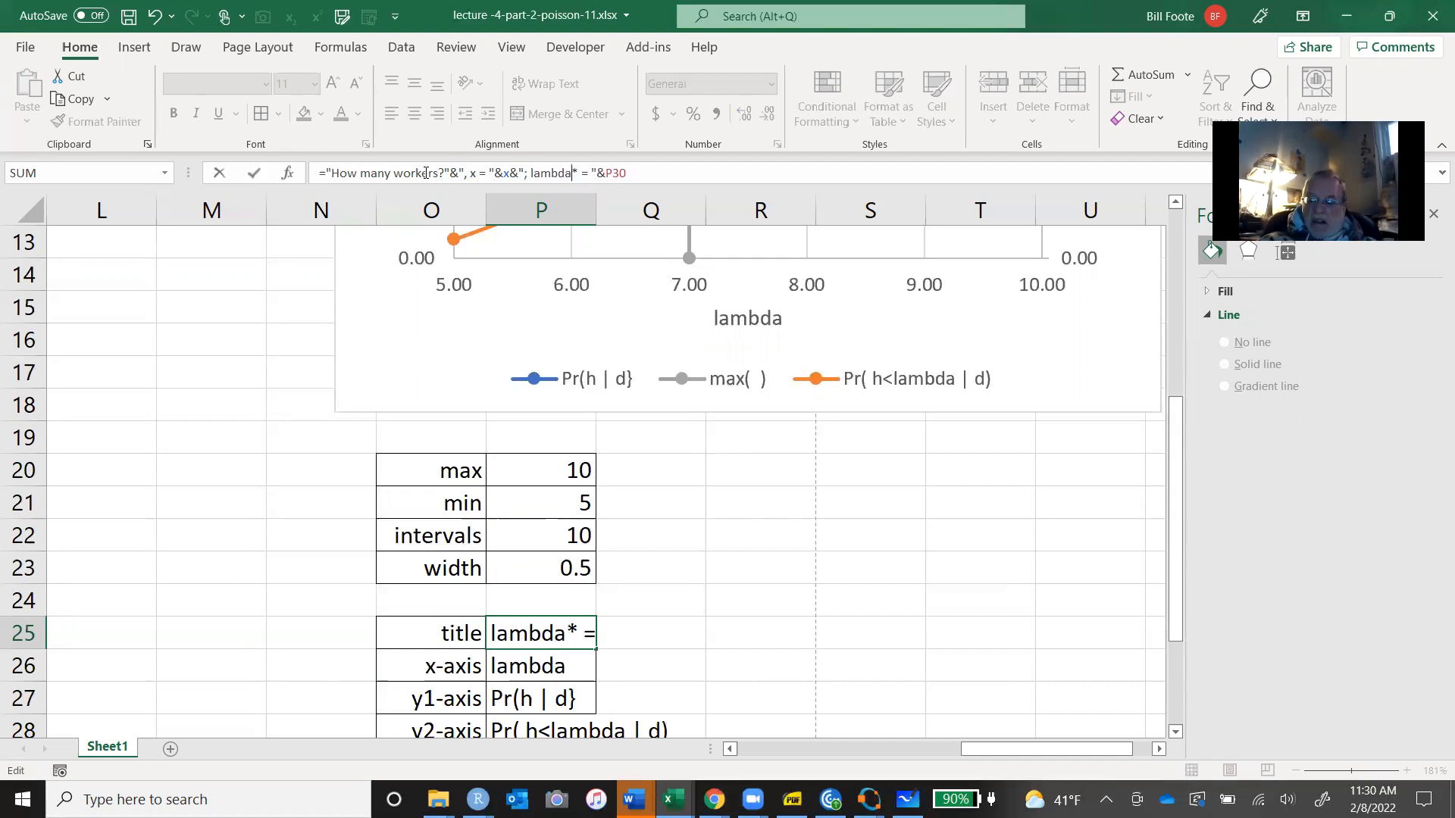
key("Return")
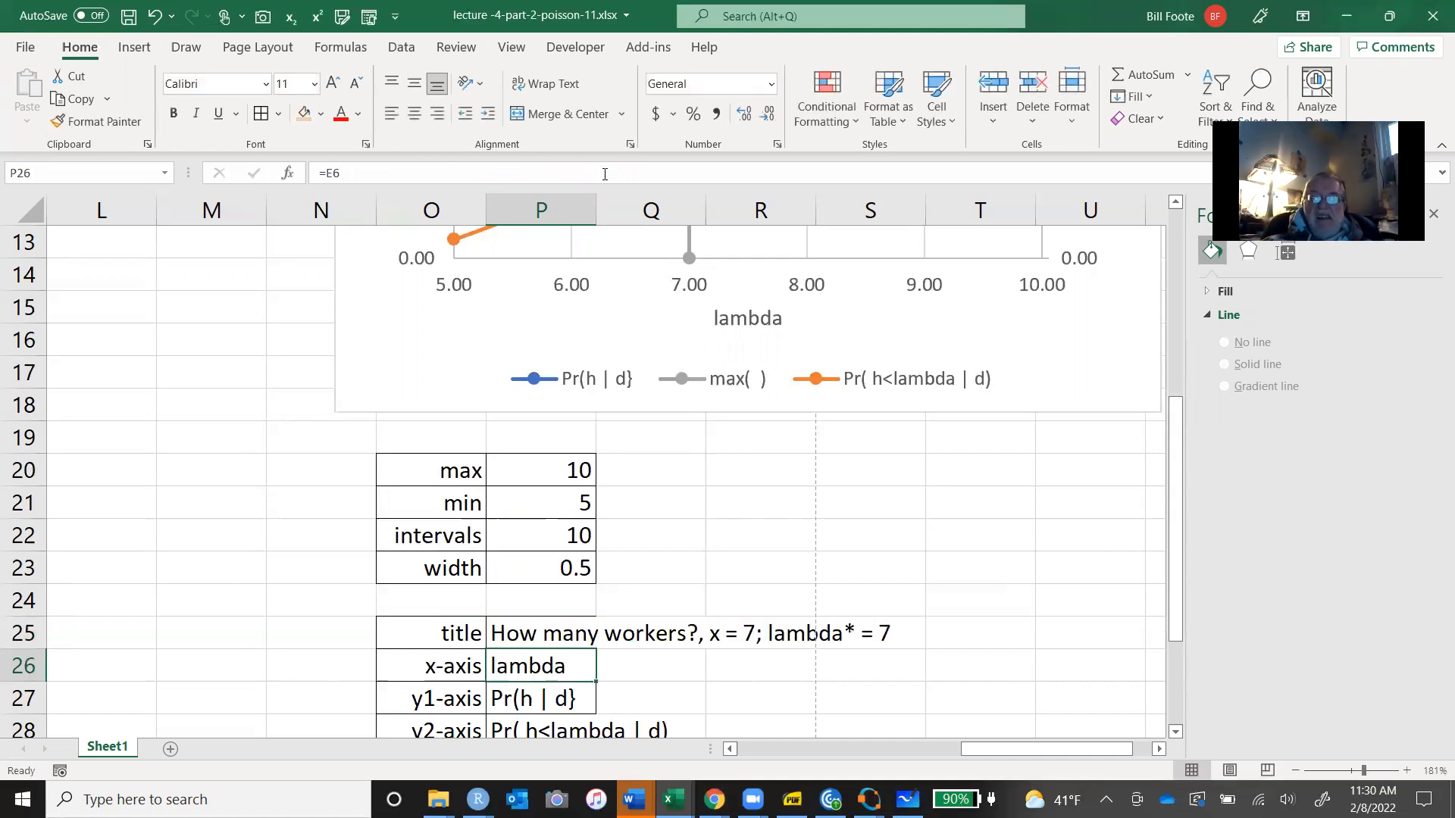
Widen column P to fit the y2-axis label Pr( h<lambda | d).
left_click(319, 543)
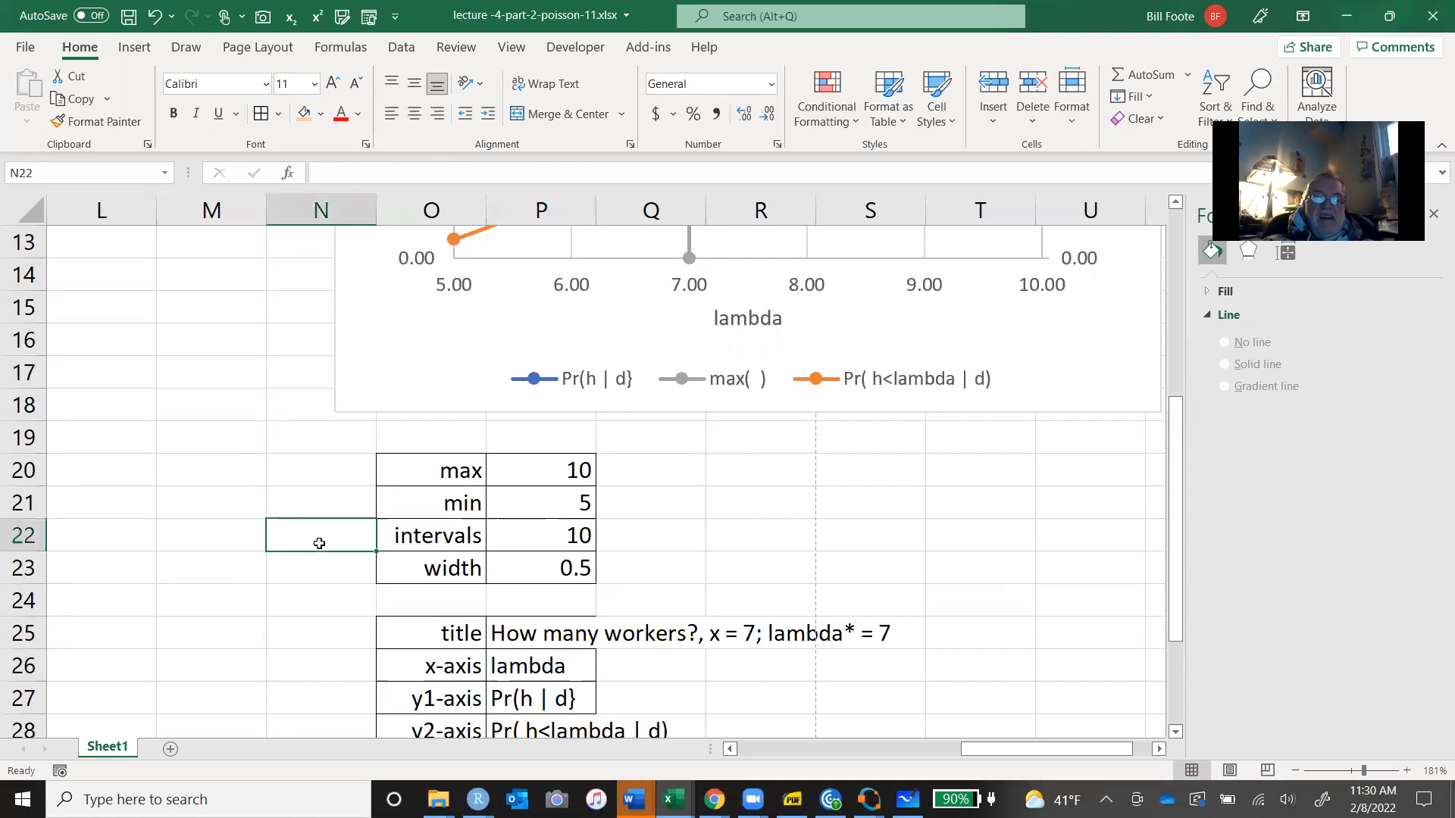
key("Down")
key("Down")
key("Down")
key("Down")
key("Down")
key("Down")
key("Down")
key("Down")
key("Down")
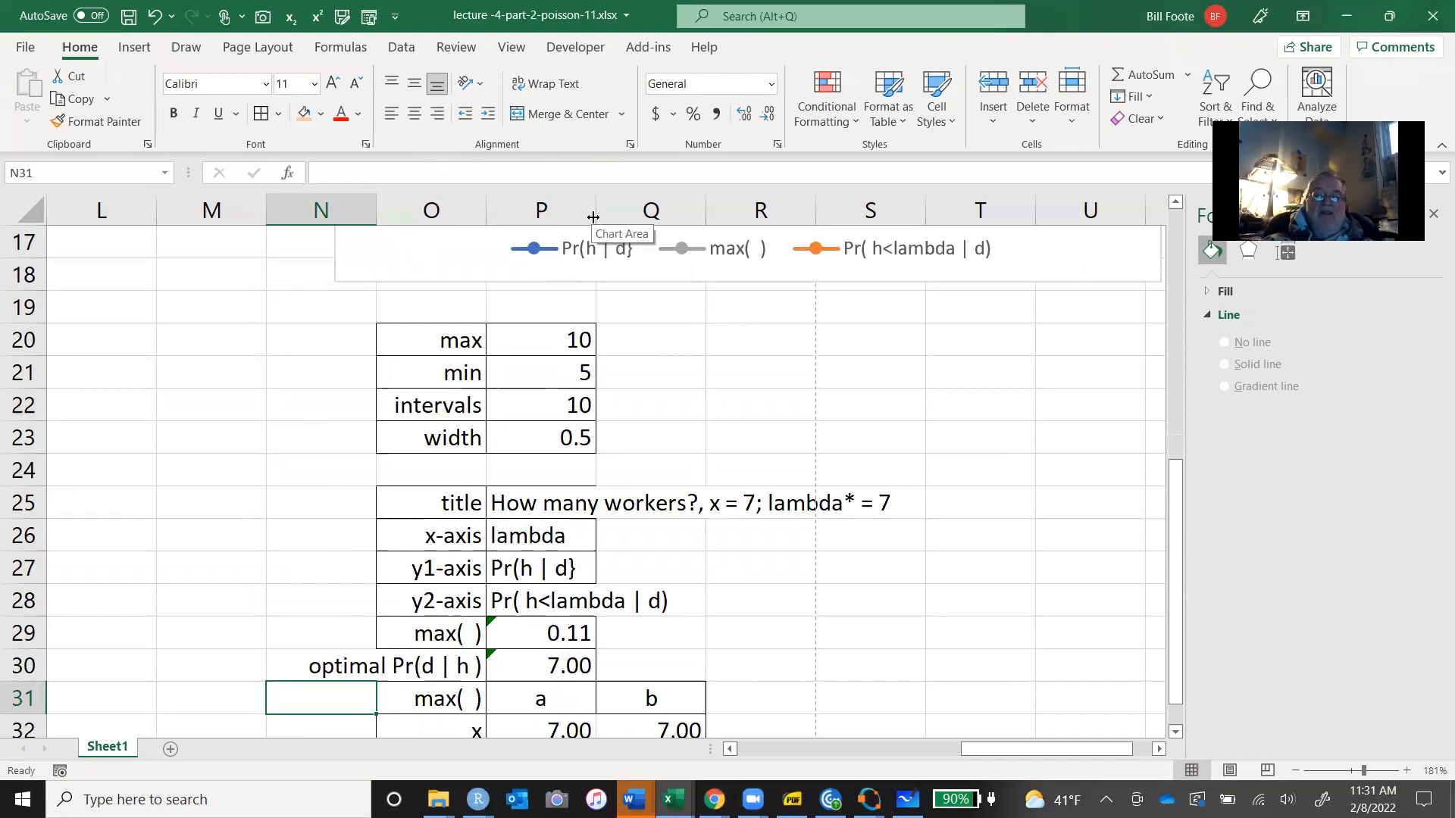
left_click_drag(593, 218, 676, 225)
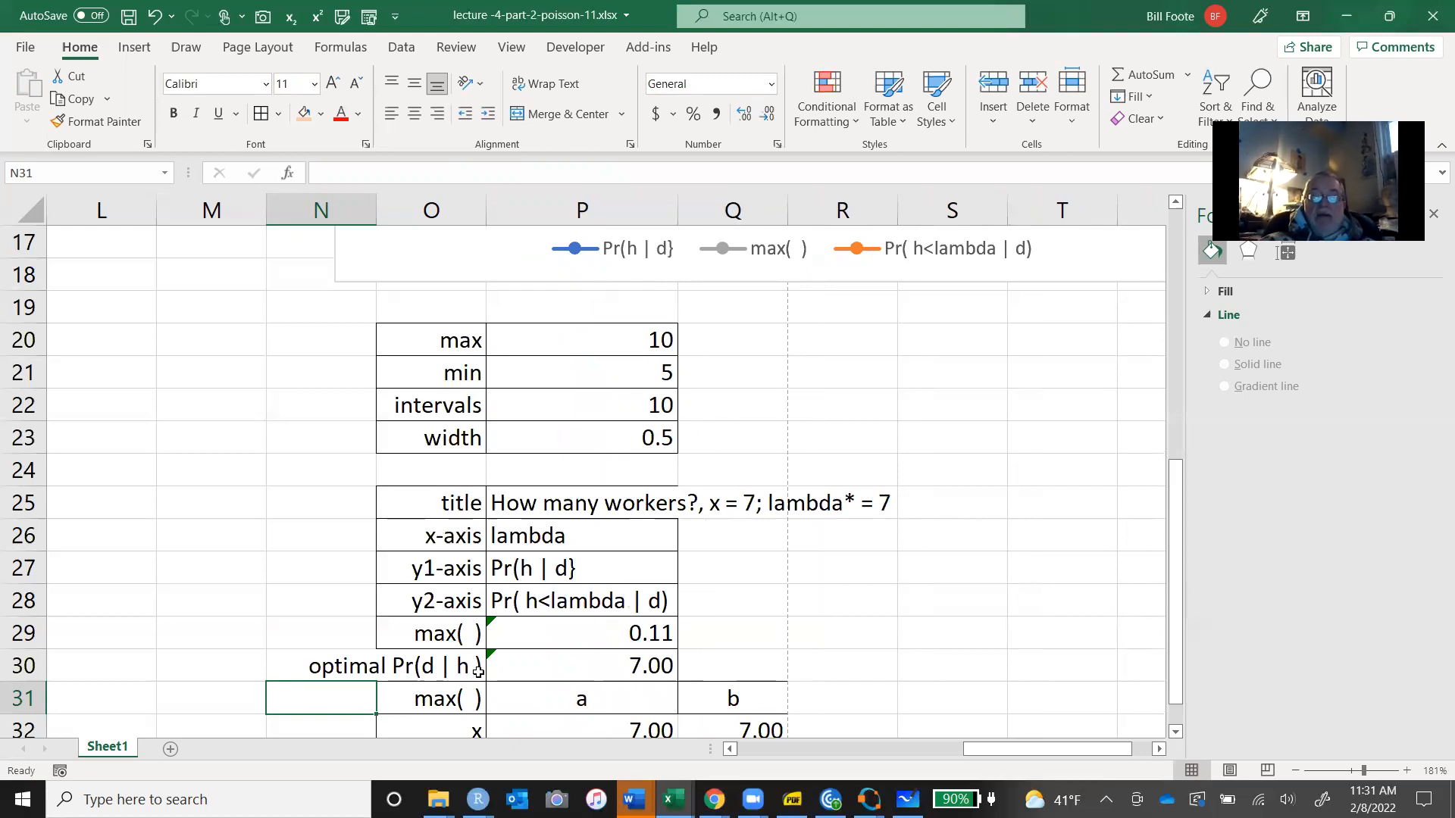
Edit the optimal label formula in O30 so it references the Pr(h | d) header in I6 instead of G6.
left_click(450, 672)
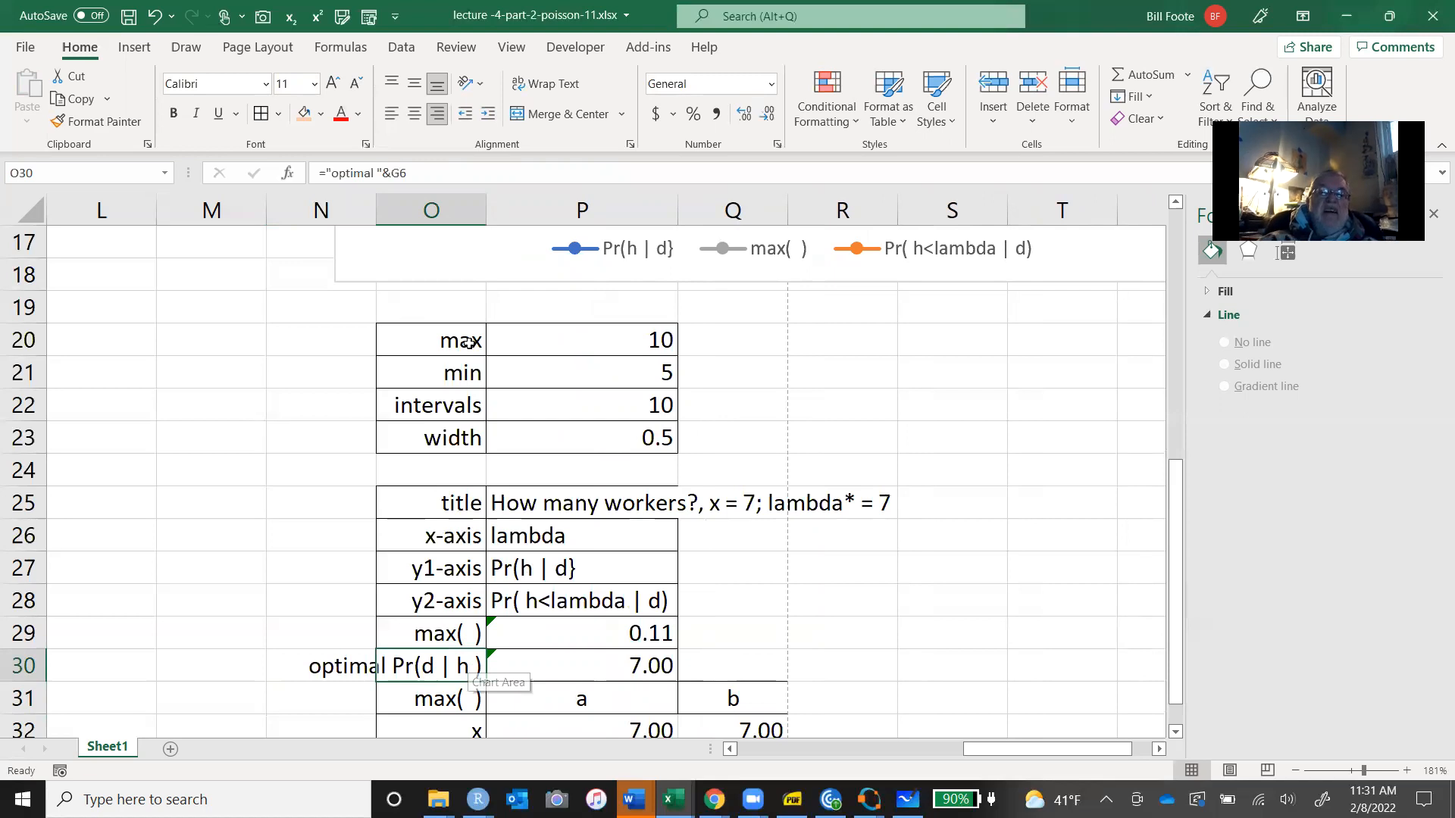
left_click(415, 173)
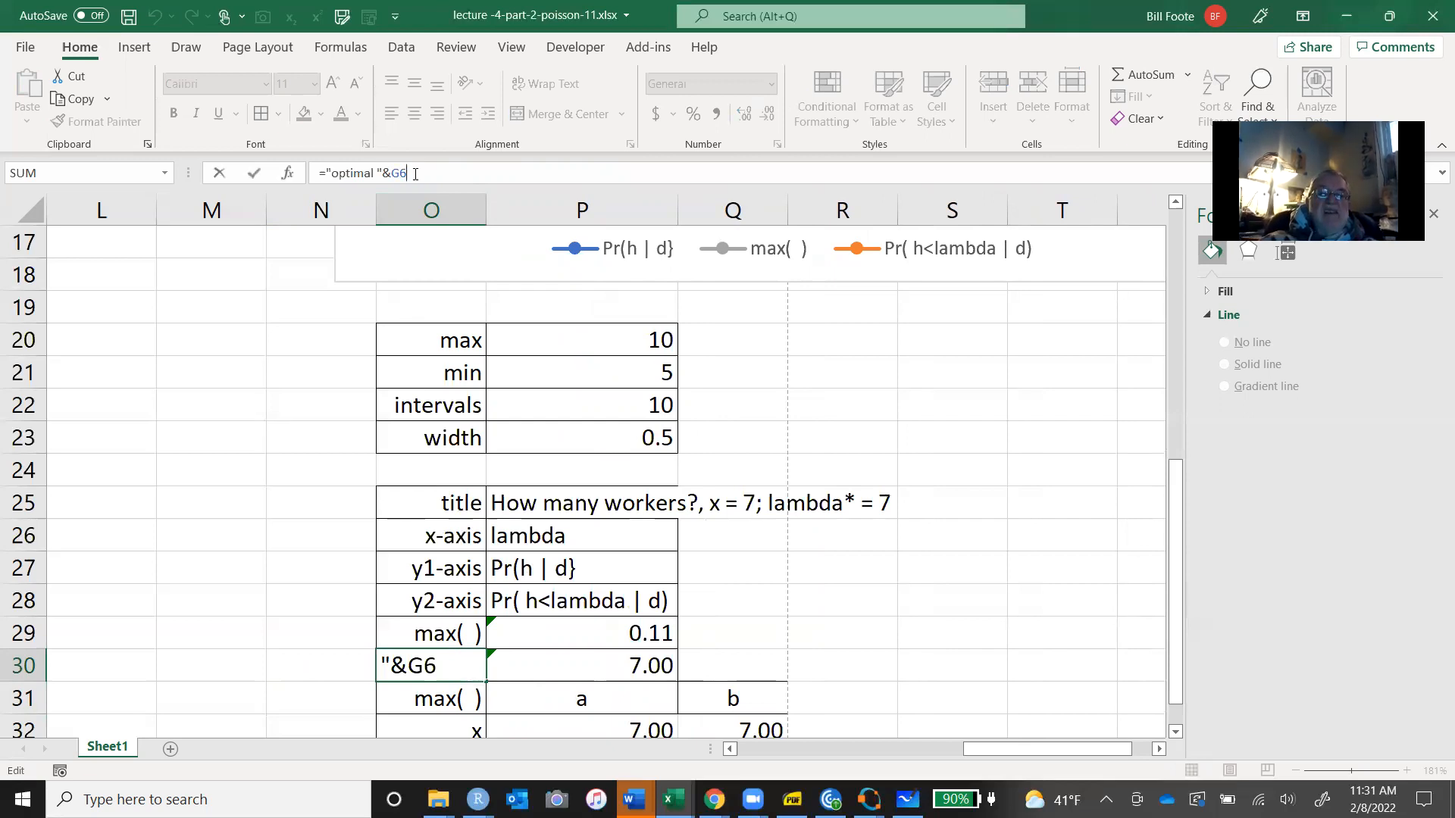
key("BackSpace")
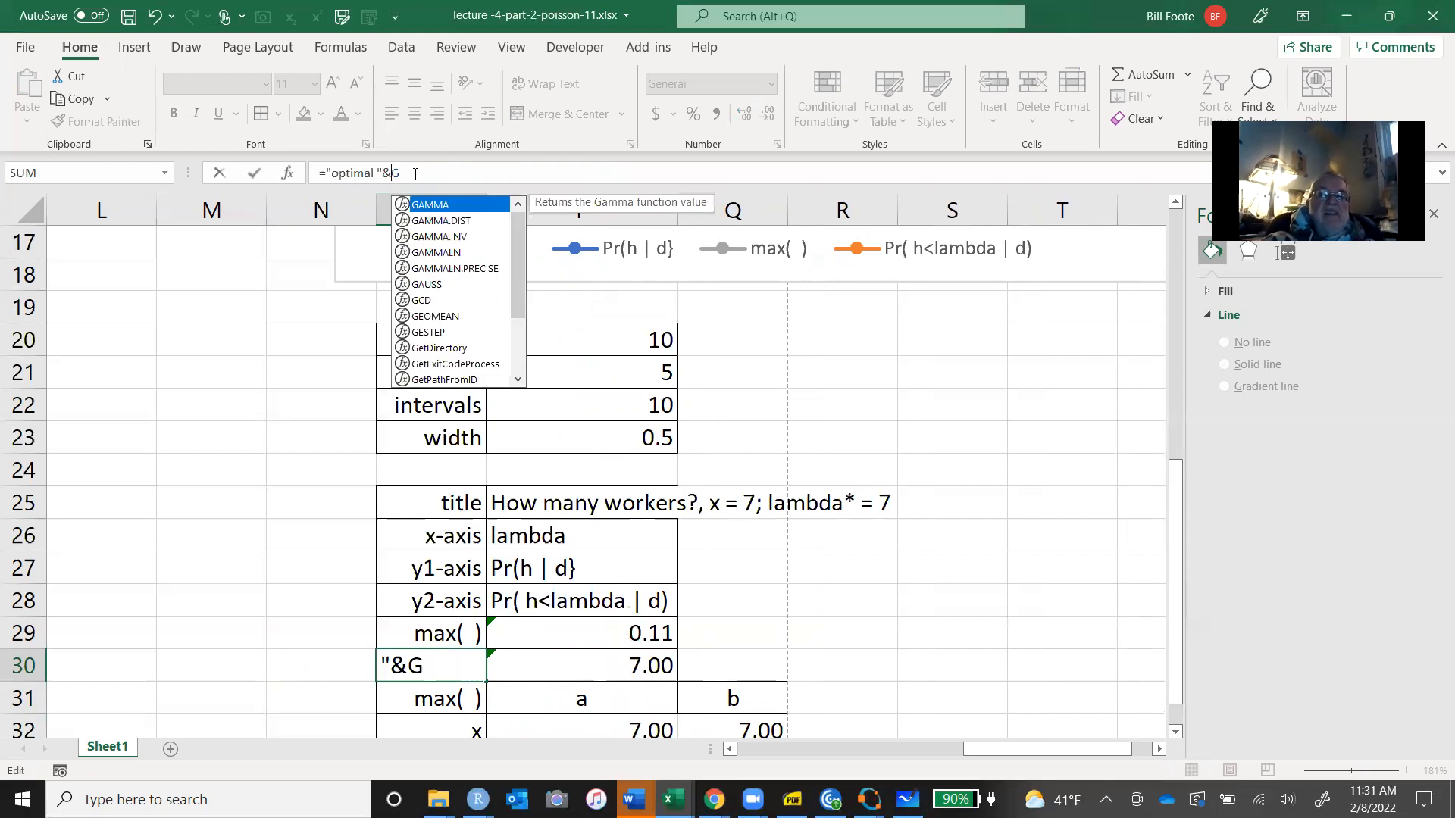
key("BackSpace")
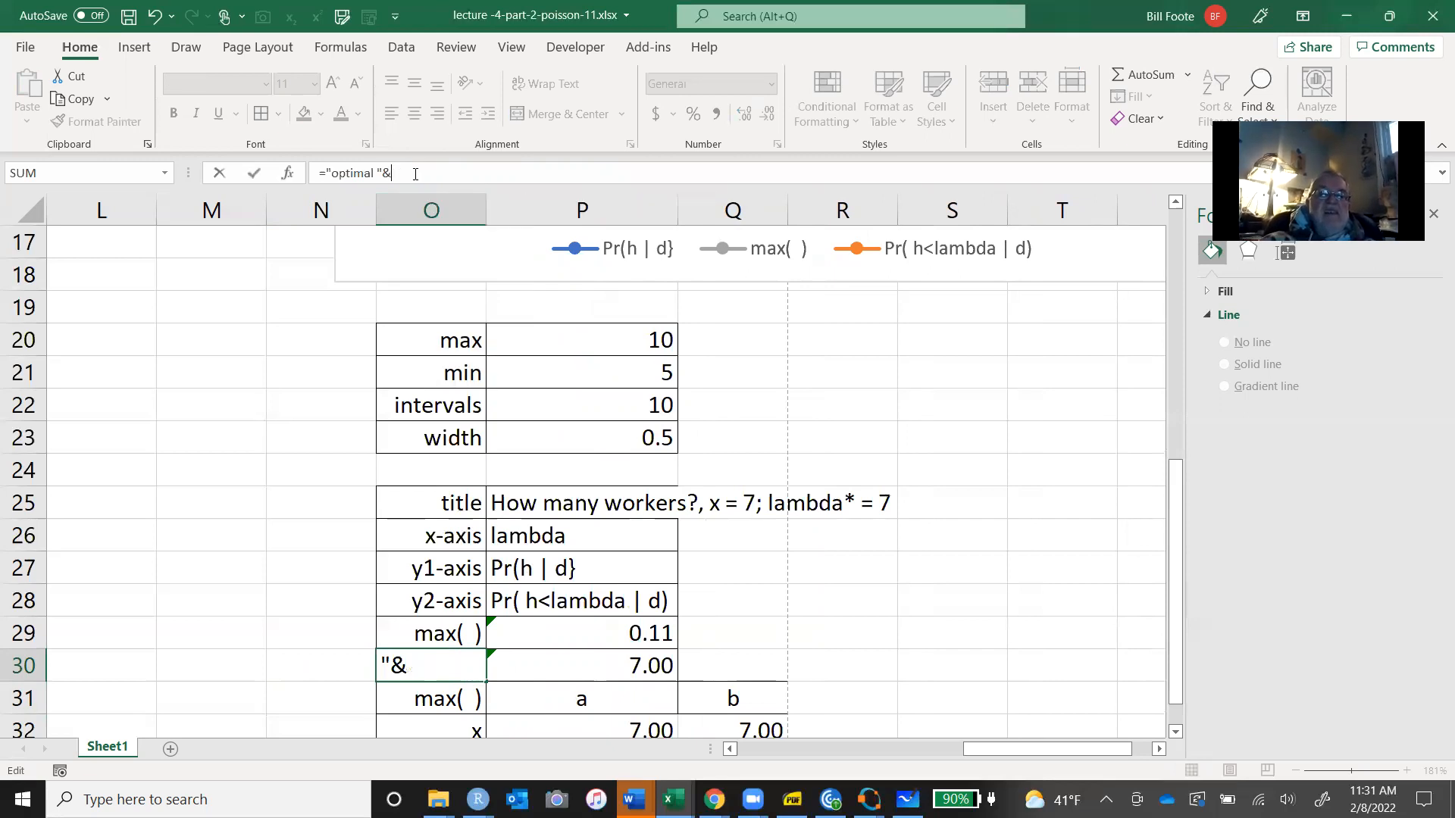
left_click(135, 322)
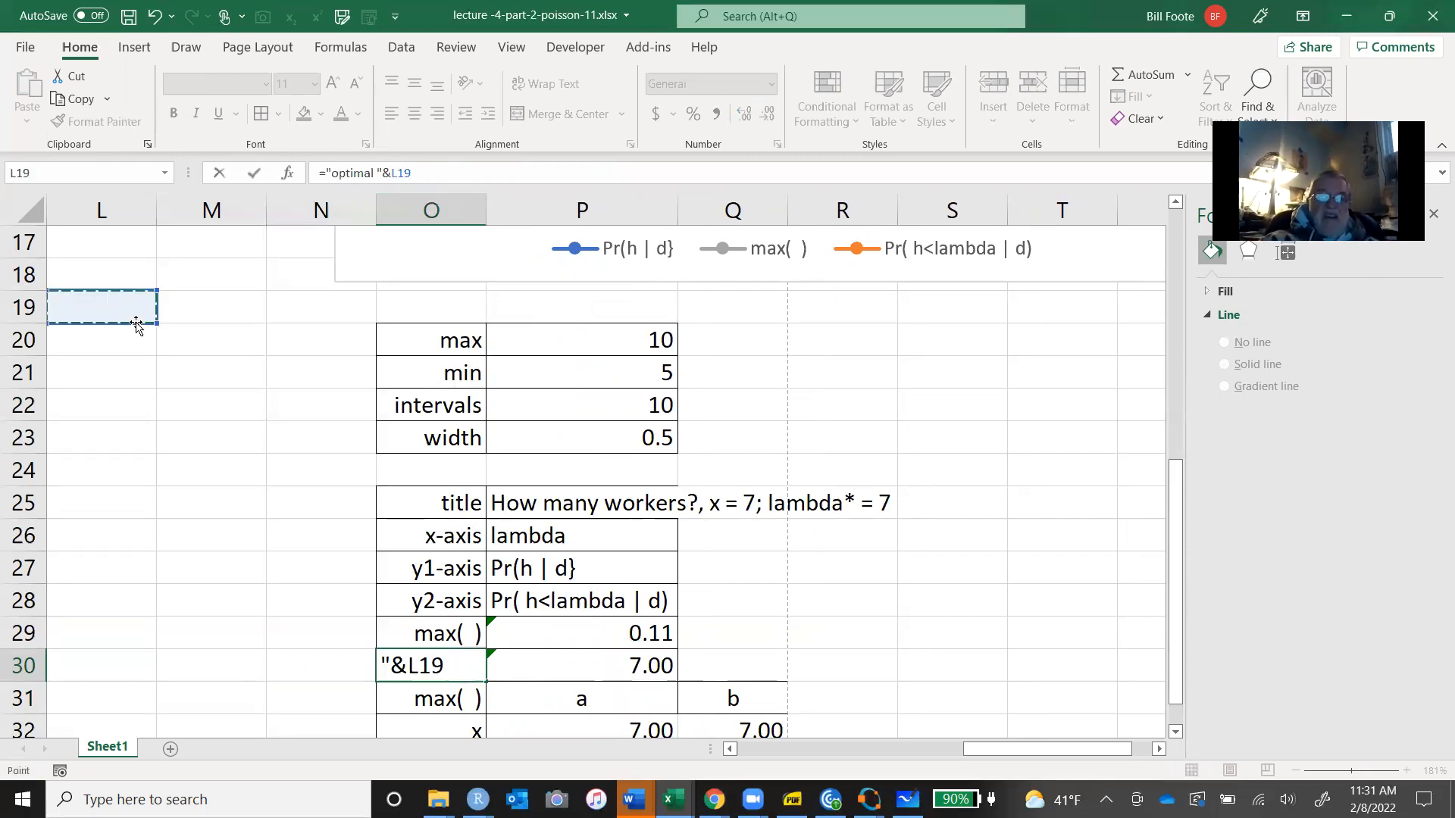
key("Left")
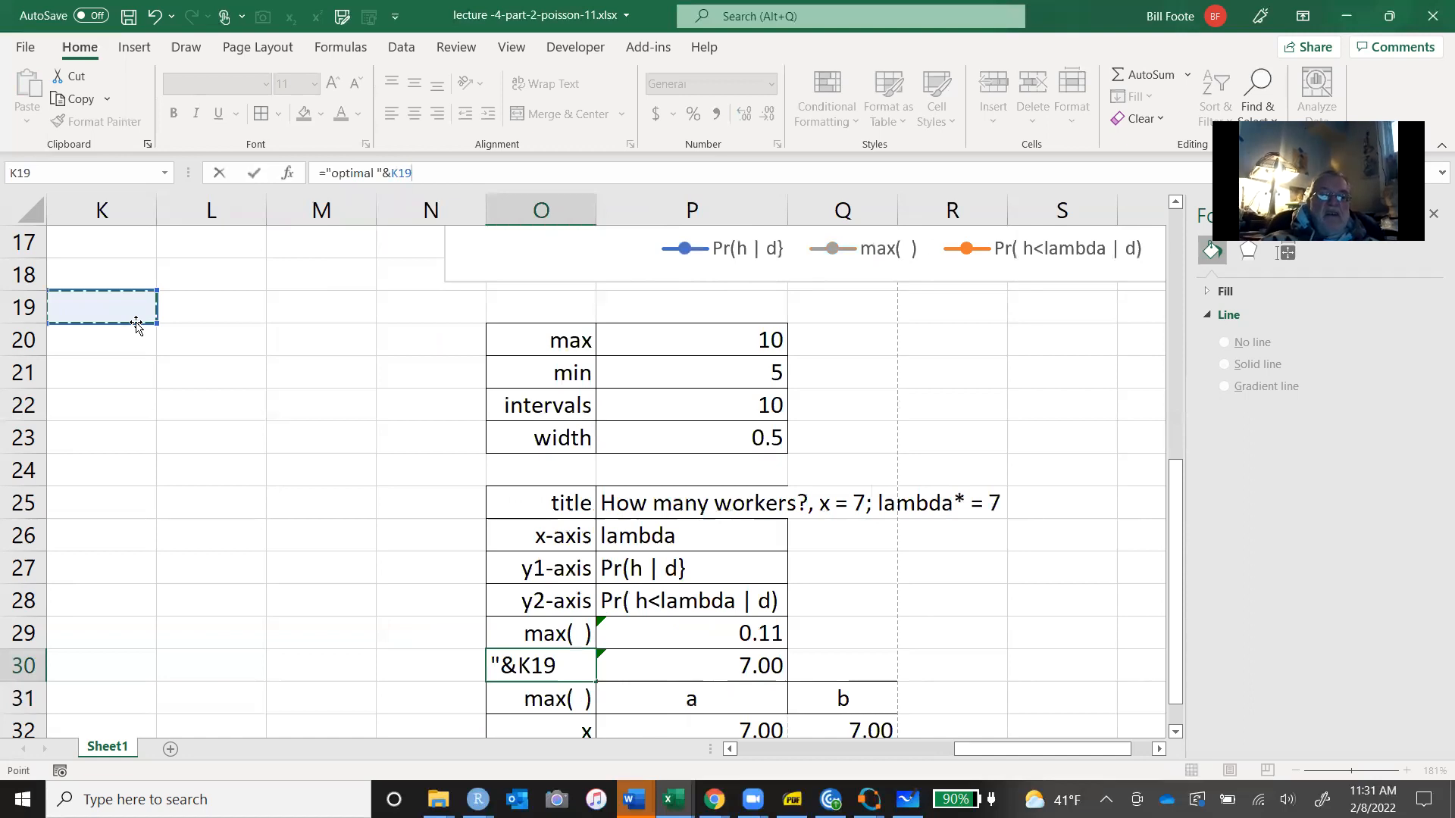
key("Left")
key("Left")
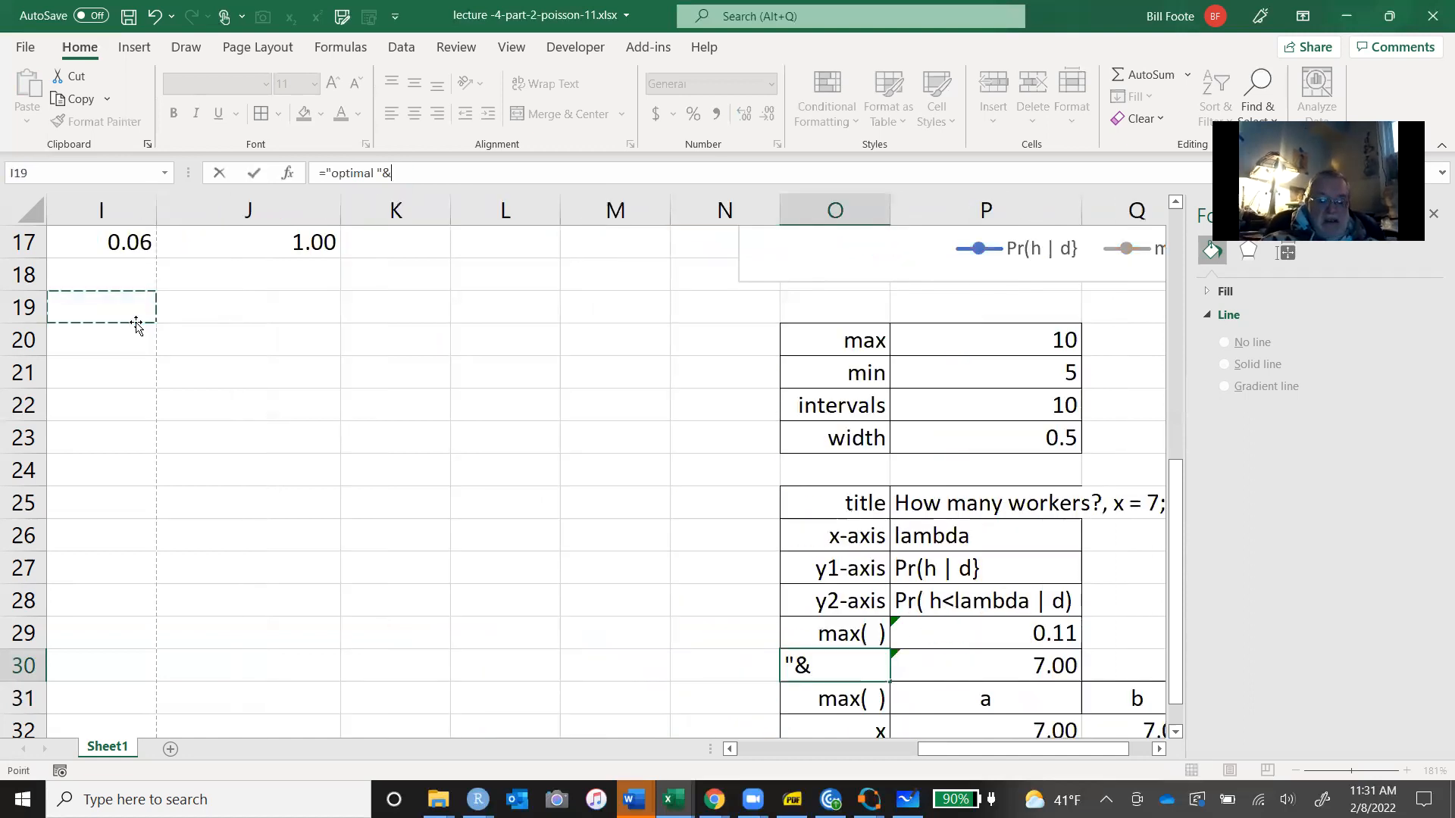
key("Left")
key("Up")
key("Up")
key("Up")
key("Up")
key("Up")
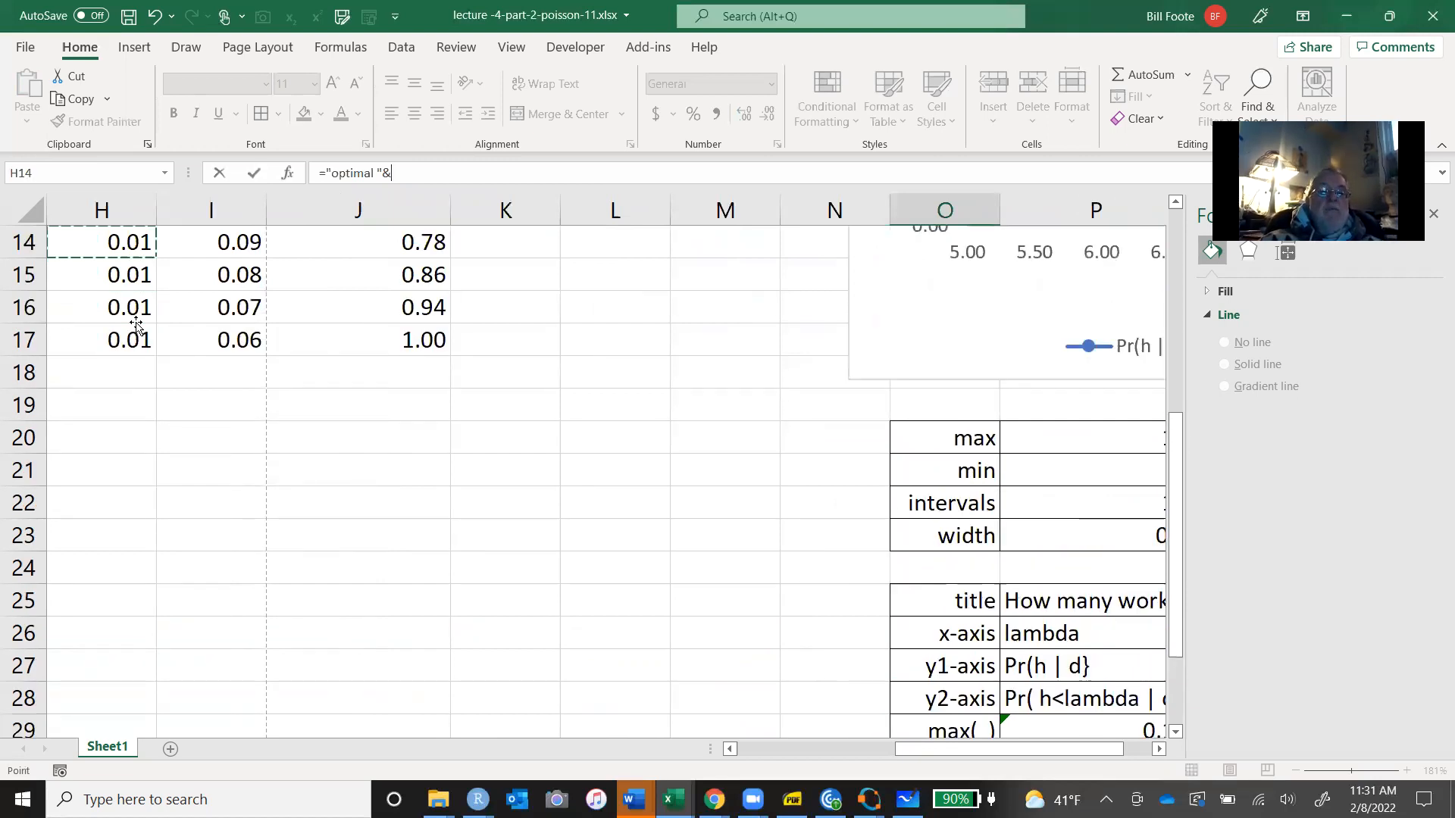
key("Up")
key("Up")
key("Up")
key("Up")
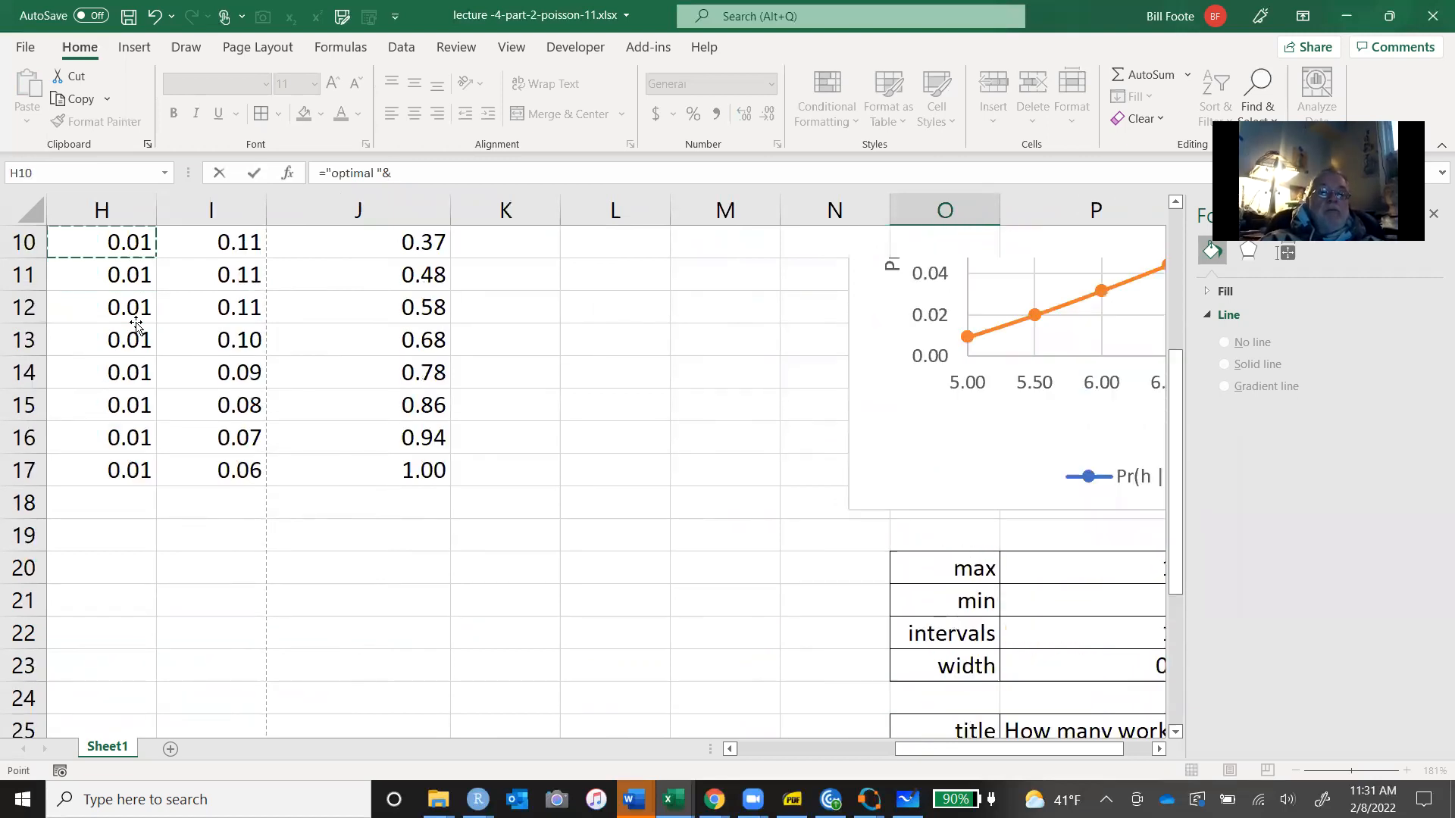
key("Up")
key("Up")
key("Up")
key("Up")
key("Up")
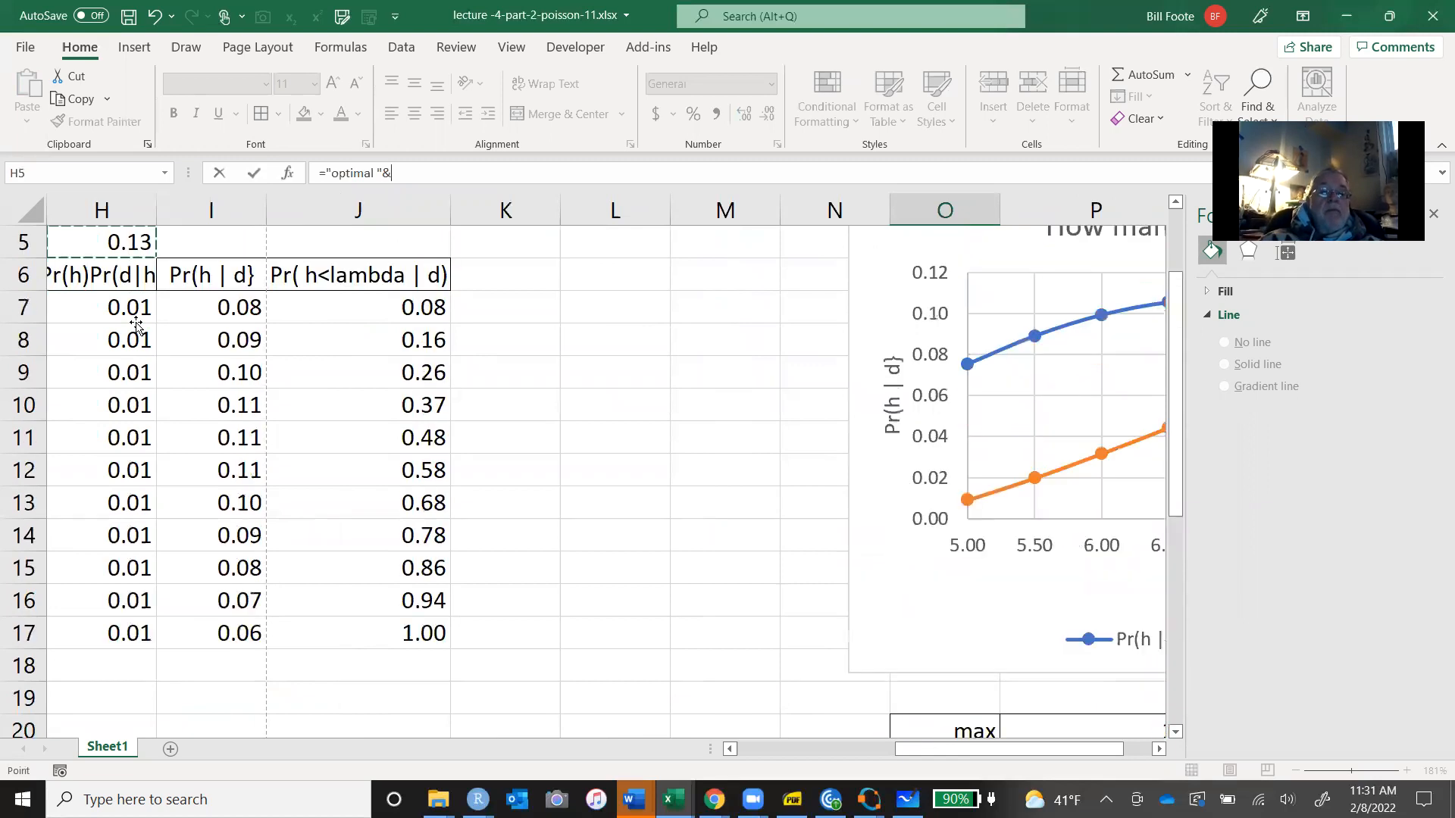
key("Up")
key("Up")
key("Up")
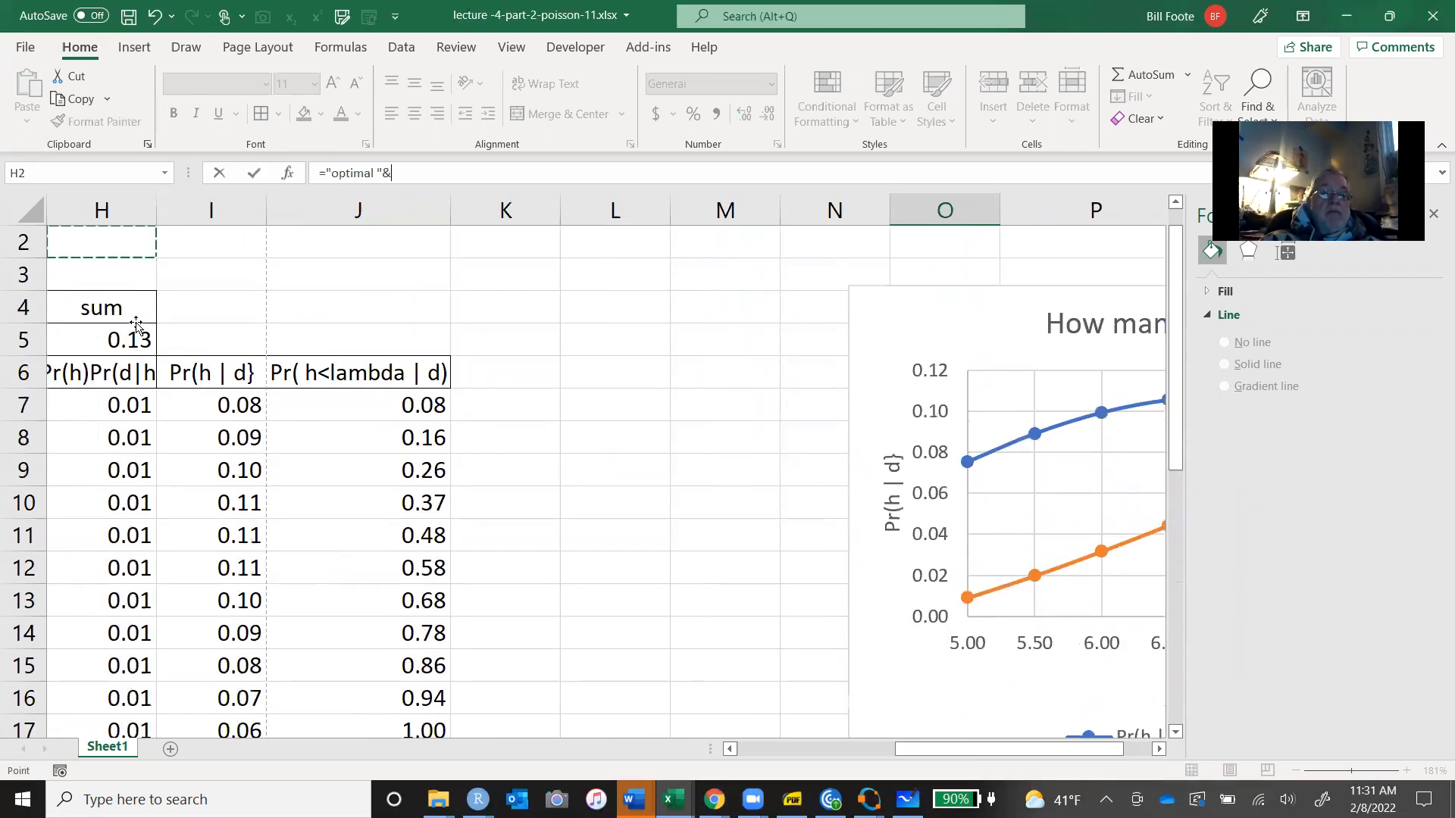
key("Up")
key("Down")
key("Down")
key("Down")
key("Down")
key("Down")
key("Down")
key("Down")
key("Down")
key("Down")
key("Down")
key("Down")
key("Down")
key("Down")
key("Up")
key("Up")
key("Up")
key("Up")
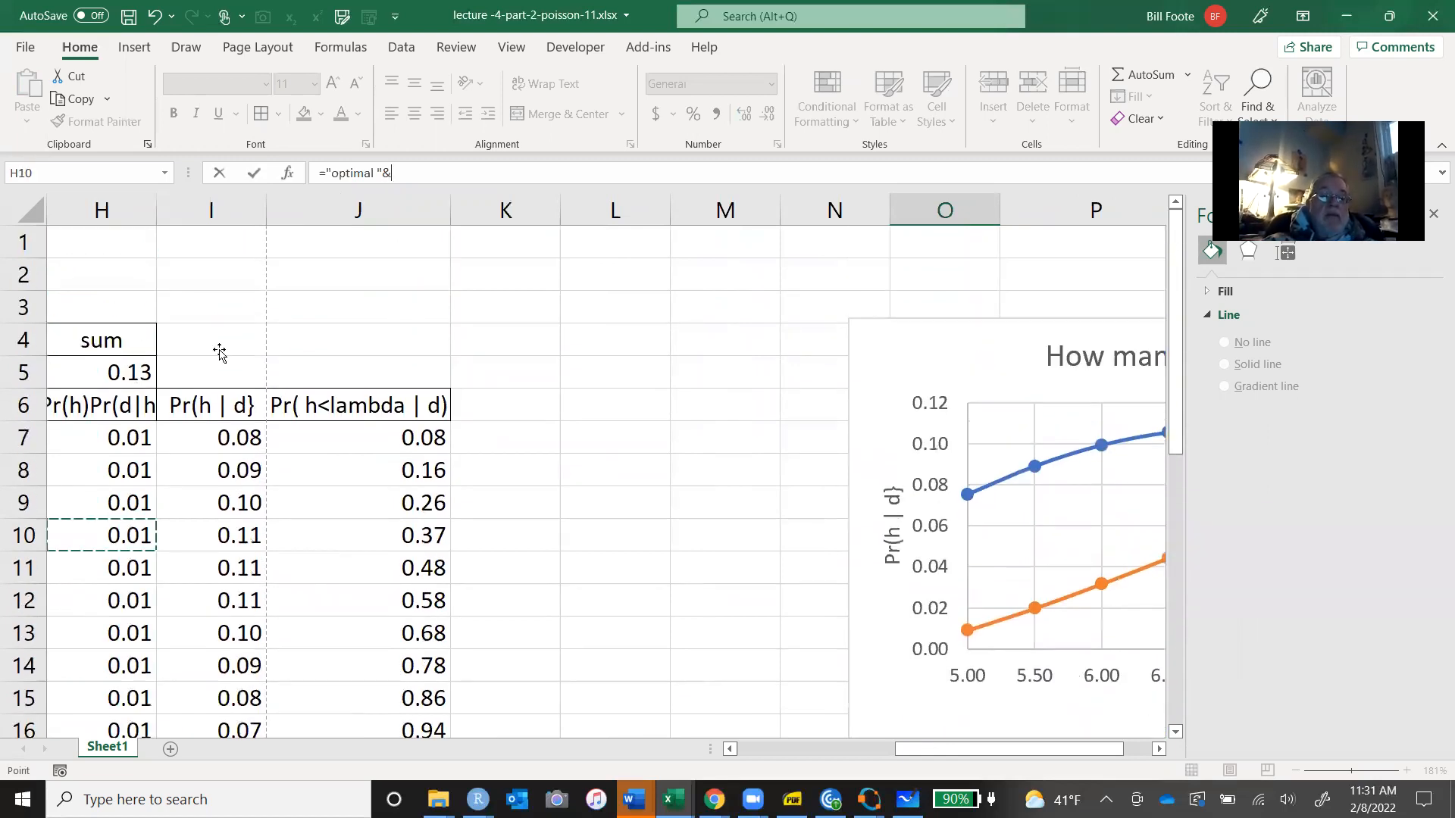
key("Up")
key("Up")
key("Up")
key("Up")
key("Up")
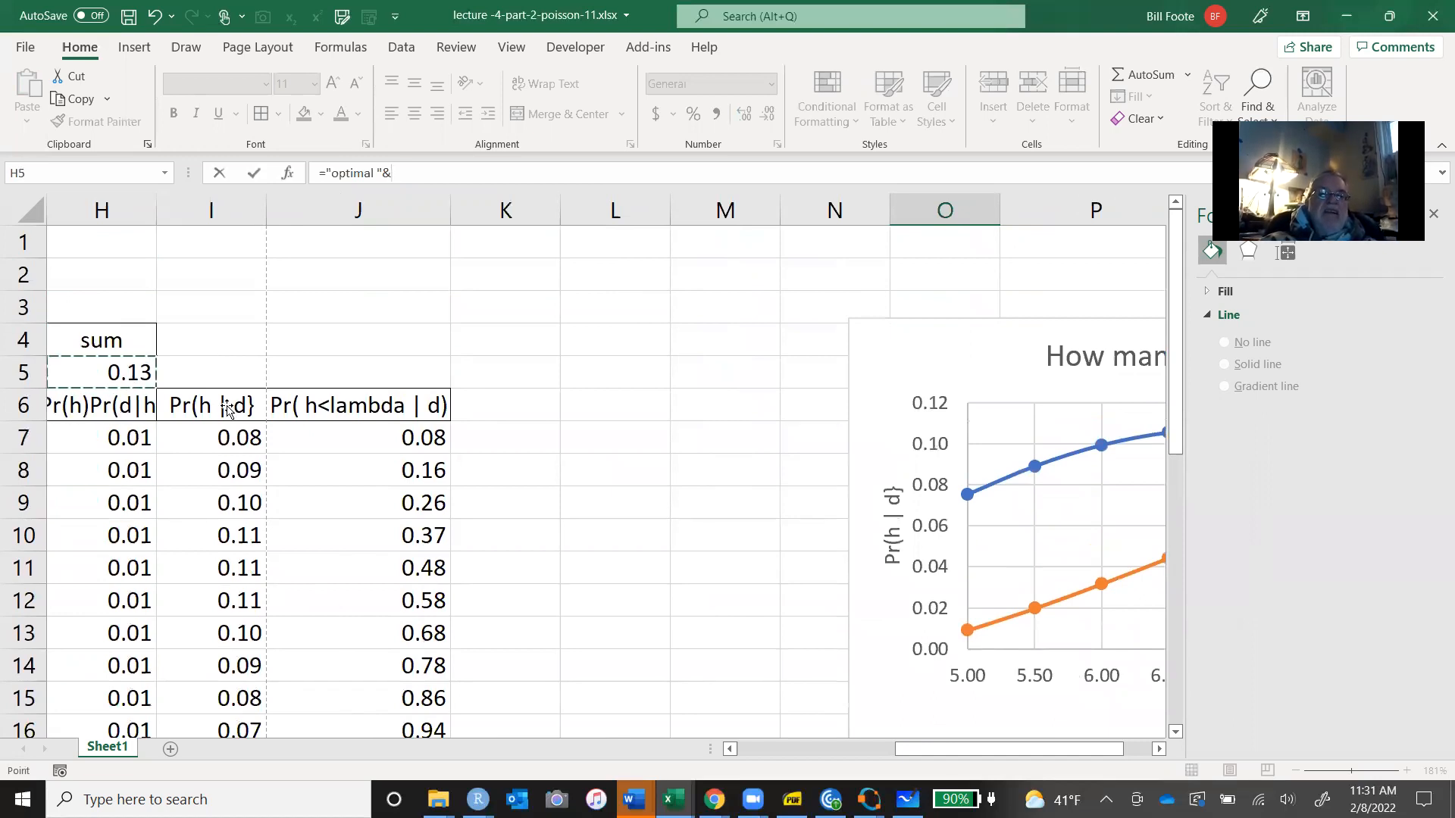
key("Up")
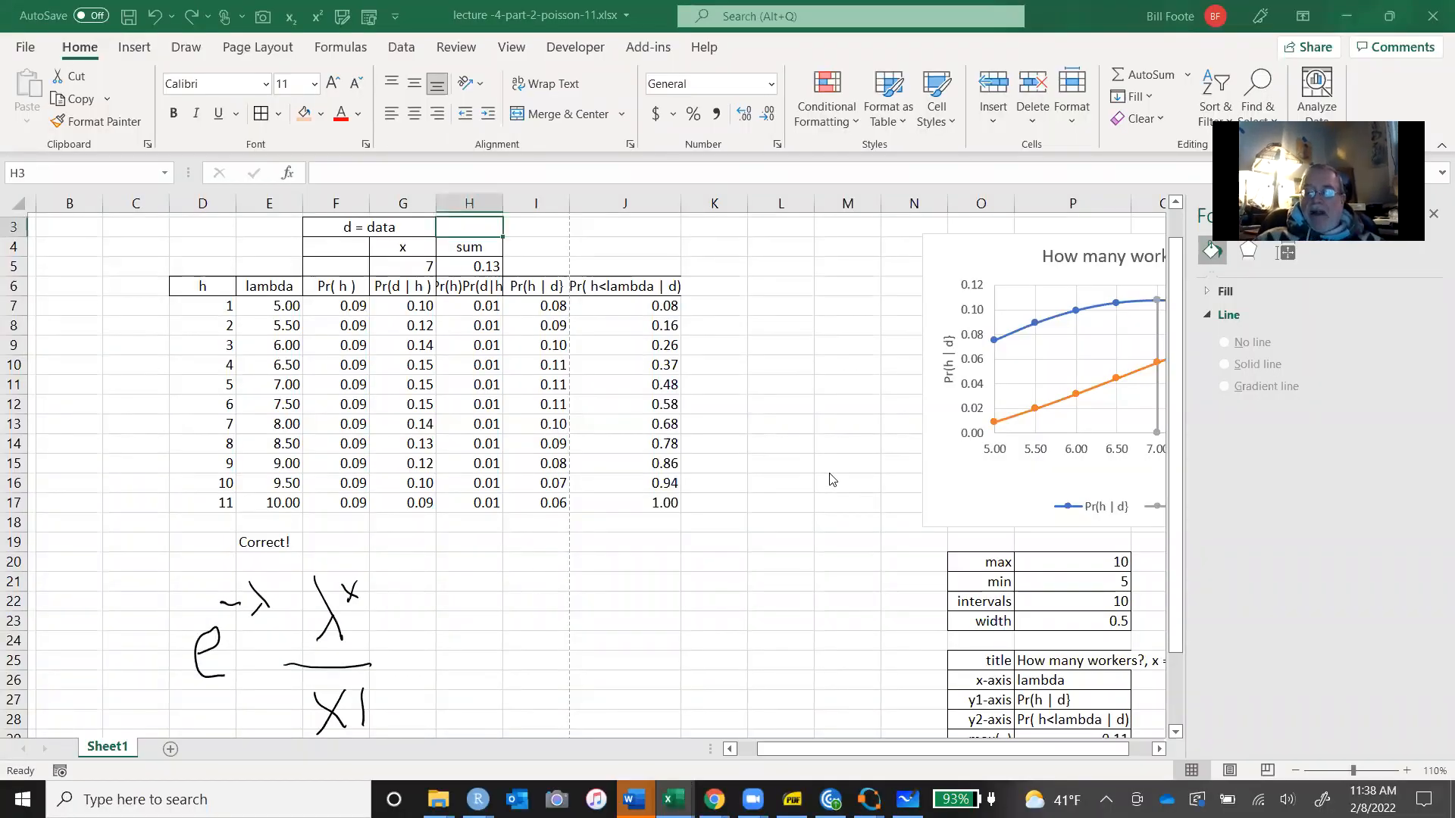
Check the label formula in O30 against the parameter and chart-label tables.
key("Down")
key("Down")
key("Down")
key("Down")
key("Down")
key("Down")
key("Down")
key("Down")
key("Down")
key("Down")
key("Down")
key("Down")
key("Down")
key("Down")
key("Down")
key("Down")
key("Down")
key("Down")
key("Down")
key("Down")
key("Down")
key("Down")
key("Down")
key("Down")
key("Down")
key("Down")
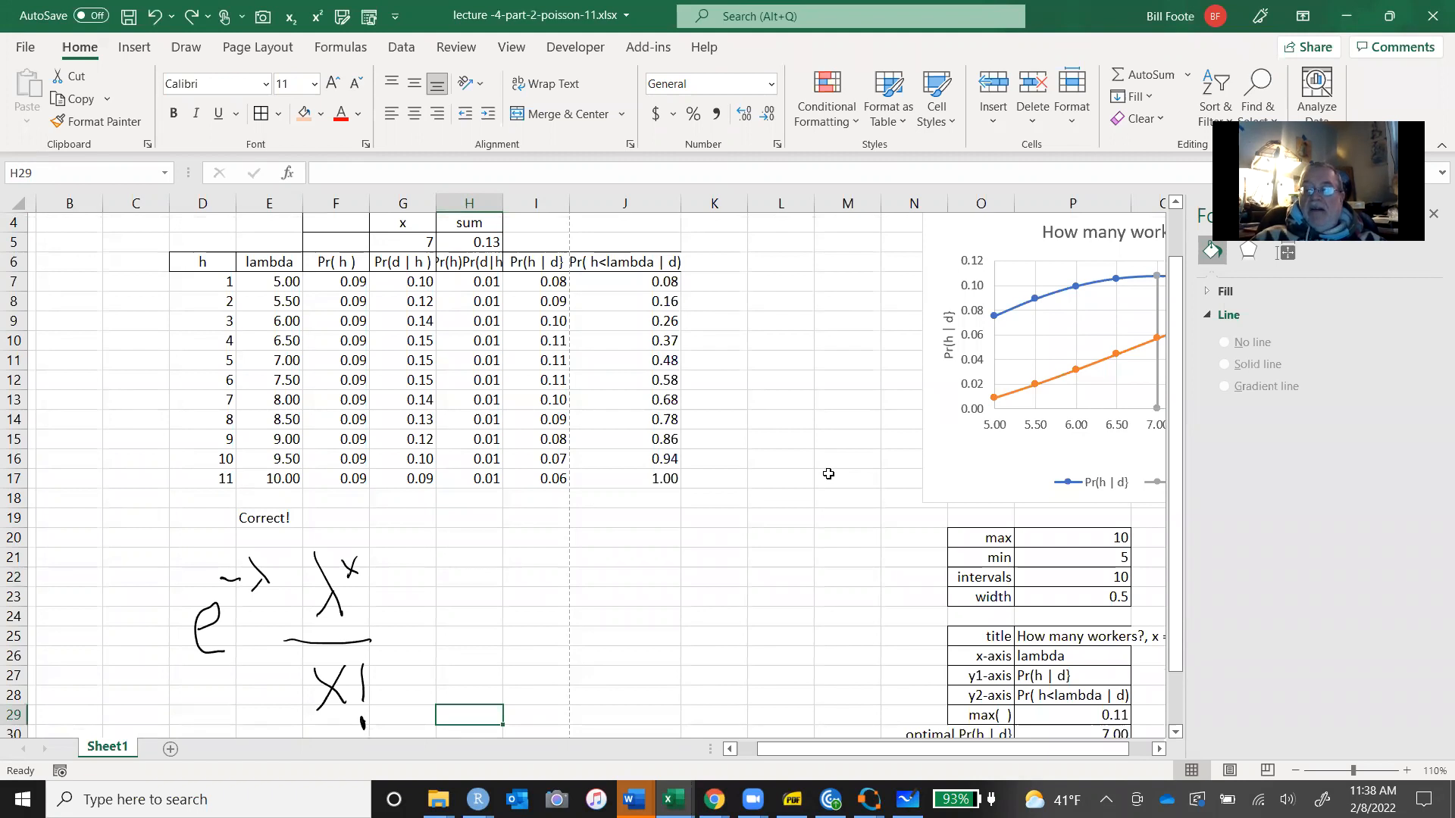
key("Down")
key("Right")
key("Right")
key("Right")
key("Right")
key("Right")
key("Right")
key("Right")
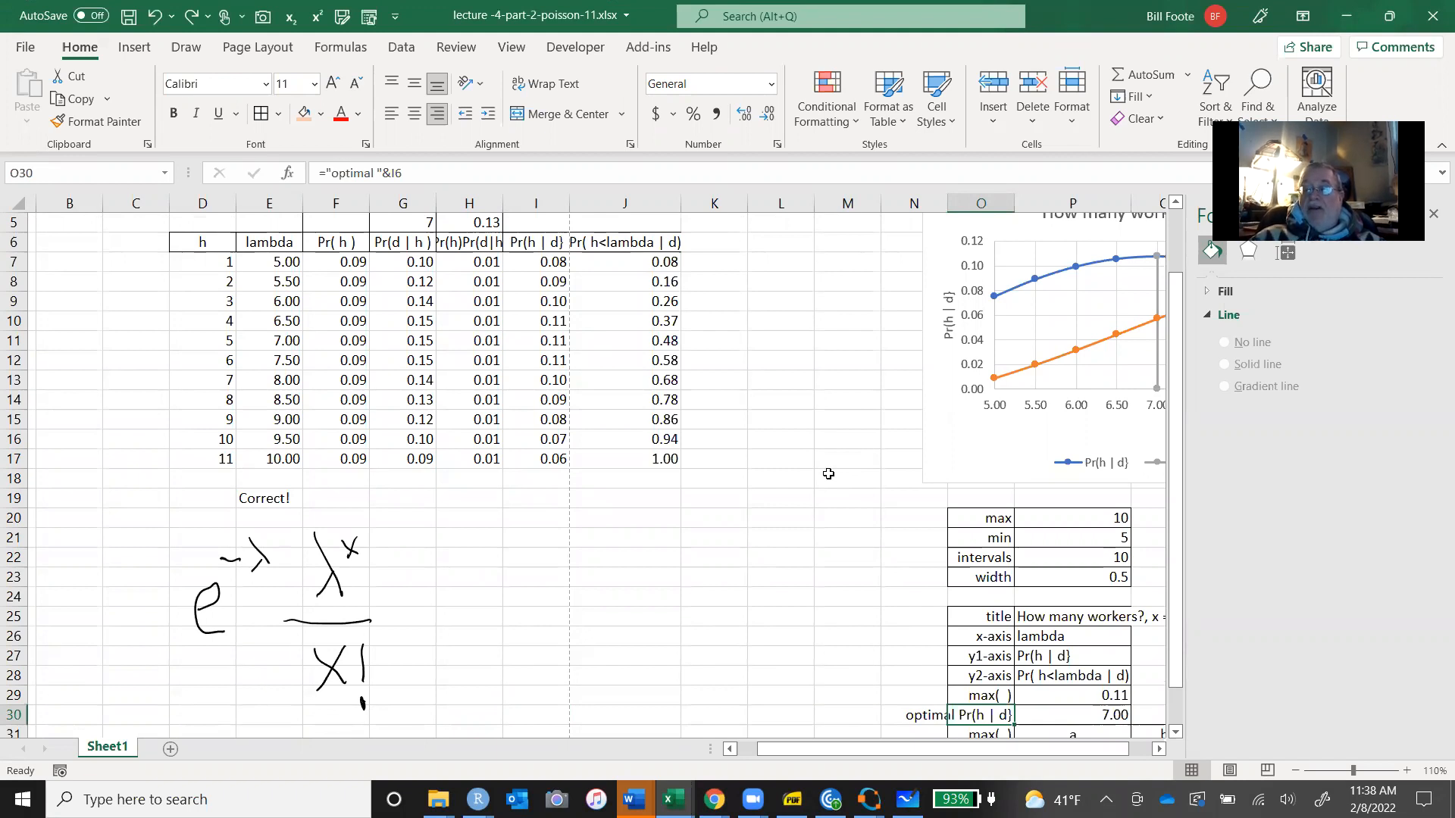
Bring up the full How many workers? chart and close the formatting pane beside it.
key("Up")
key("Up")
key("Up")
key("Up")
key("Up")
key("Up")
key("Up")
key("Up")
key("Up")
key("Up")
key("Up")
key("Up")
key("Up")
key("Up")
key("Up")
key("Up")
key("Up")
key("Up")
key("Up")
key("Up")
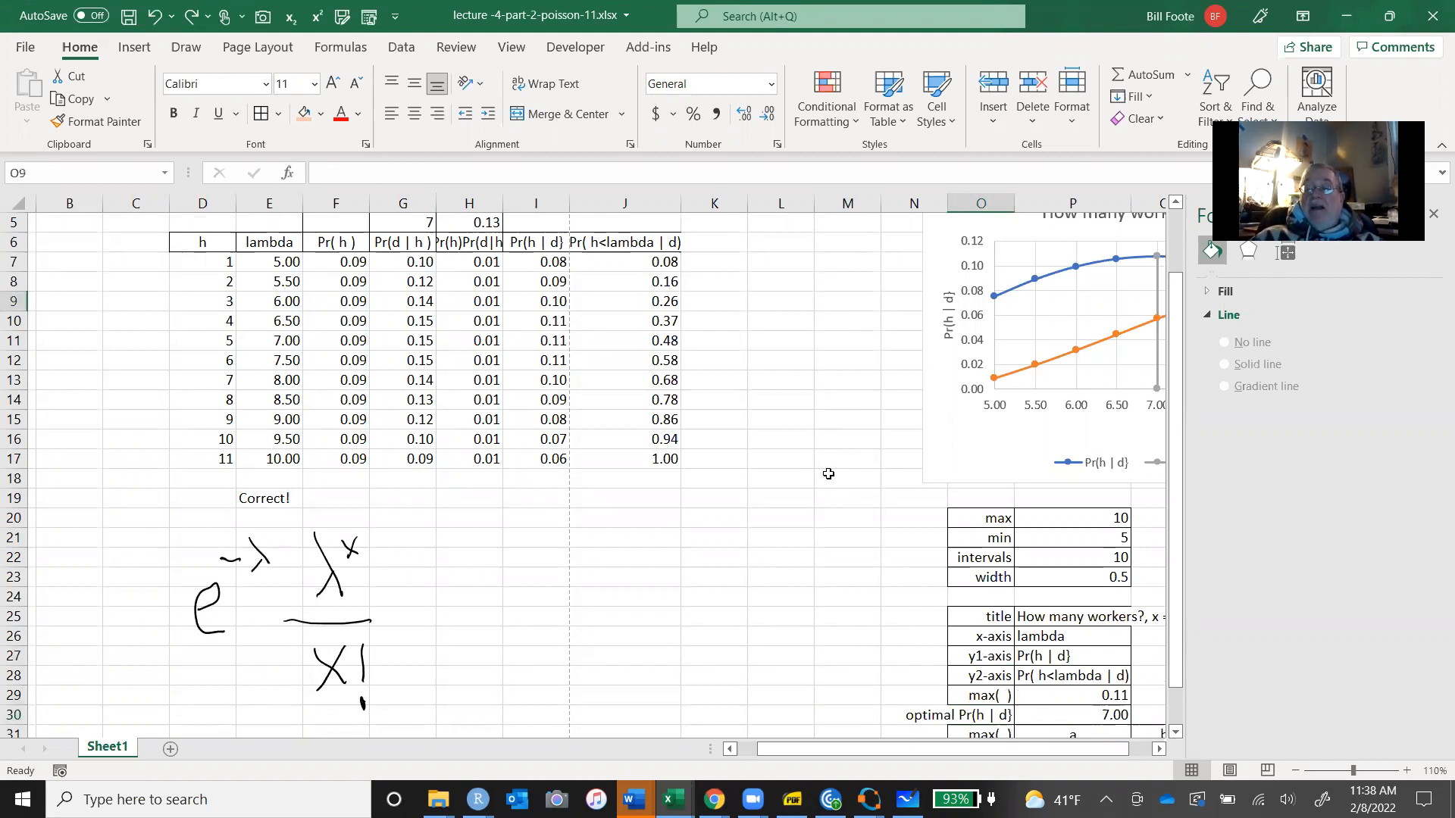
key("Right")
key("Right")
key("Right")
key("Right")
key("Right")
key("Right")
key("Right")
key("Right")
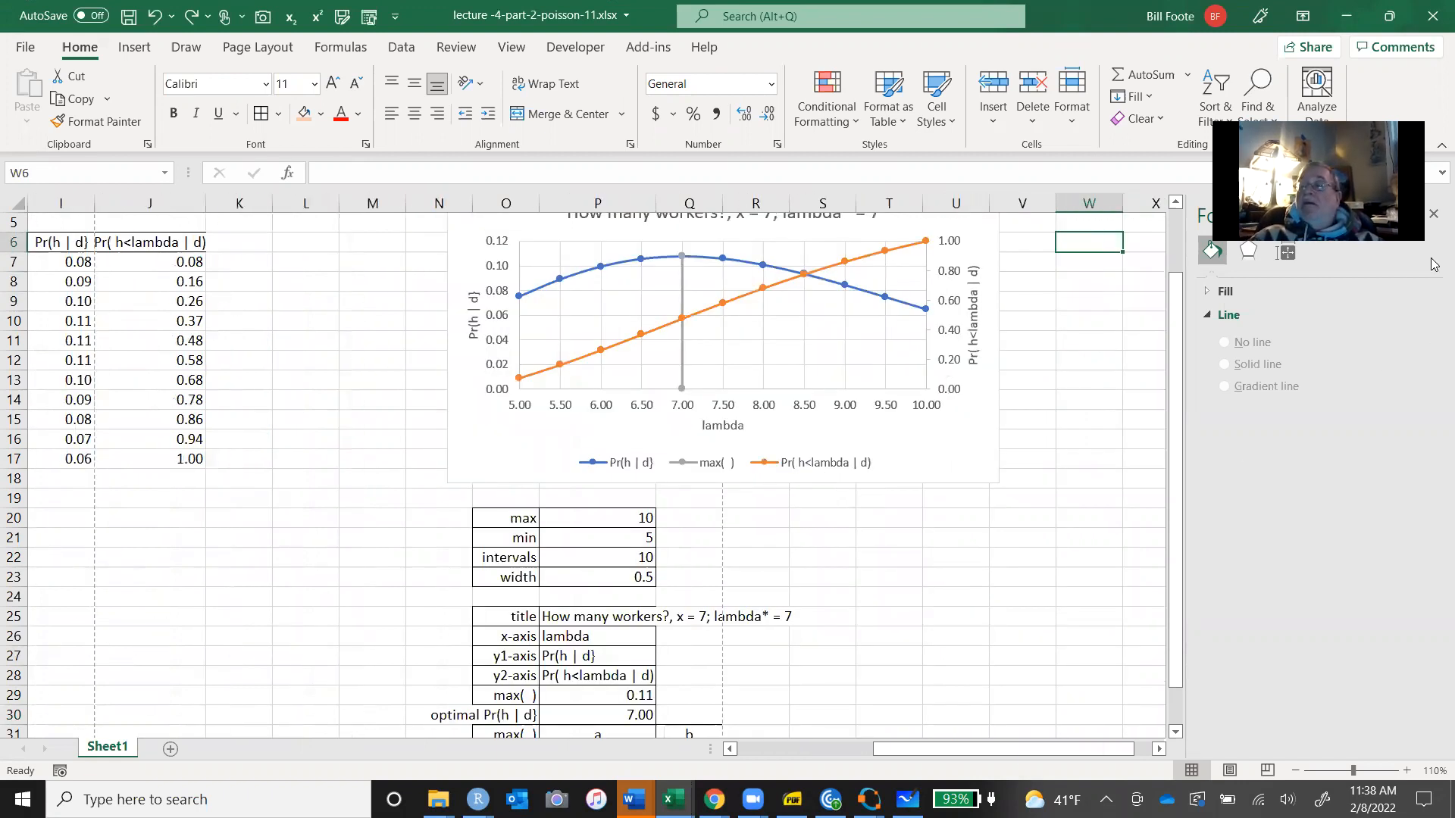
left_click(1434, 214)
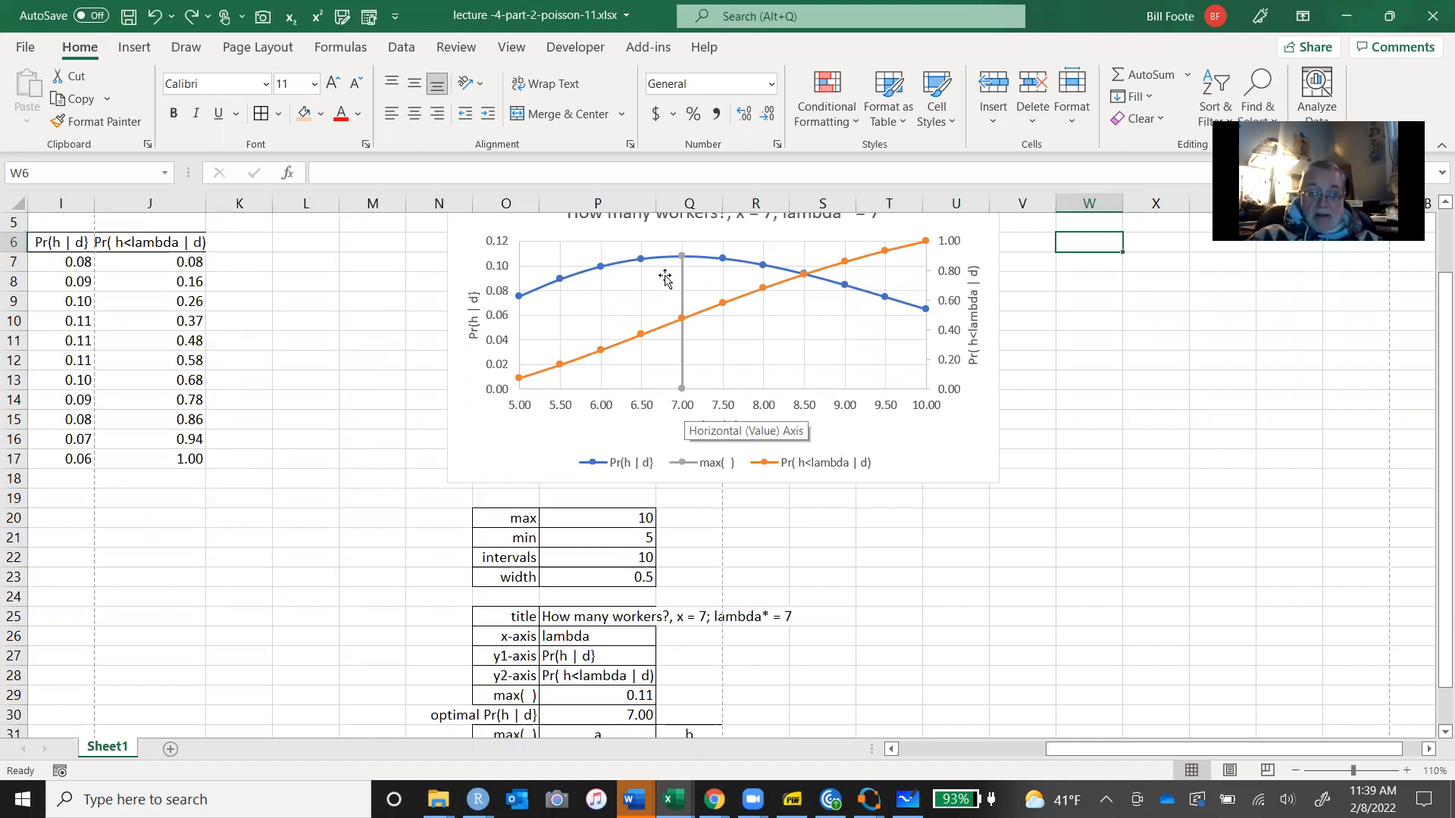
Inspect the max( ) series point on the chart, and return to the top of the hypothesis table.
mouse_move(684, 261)
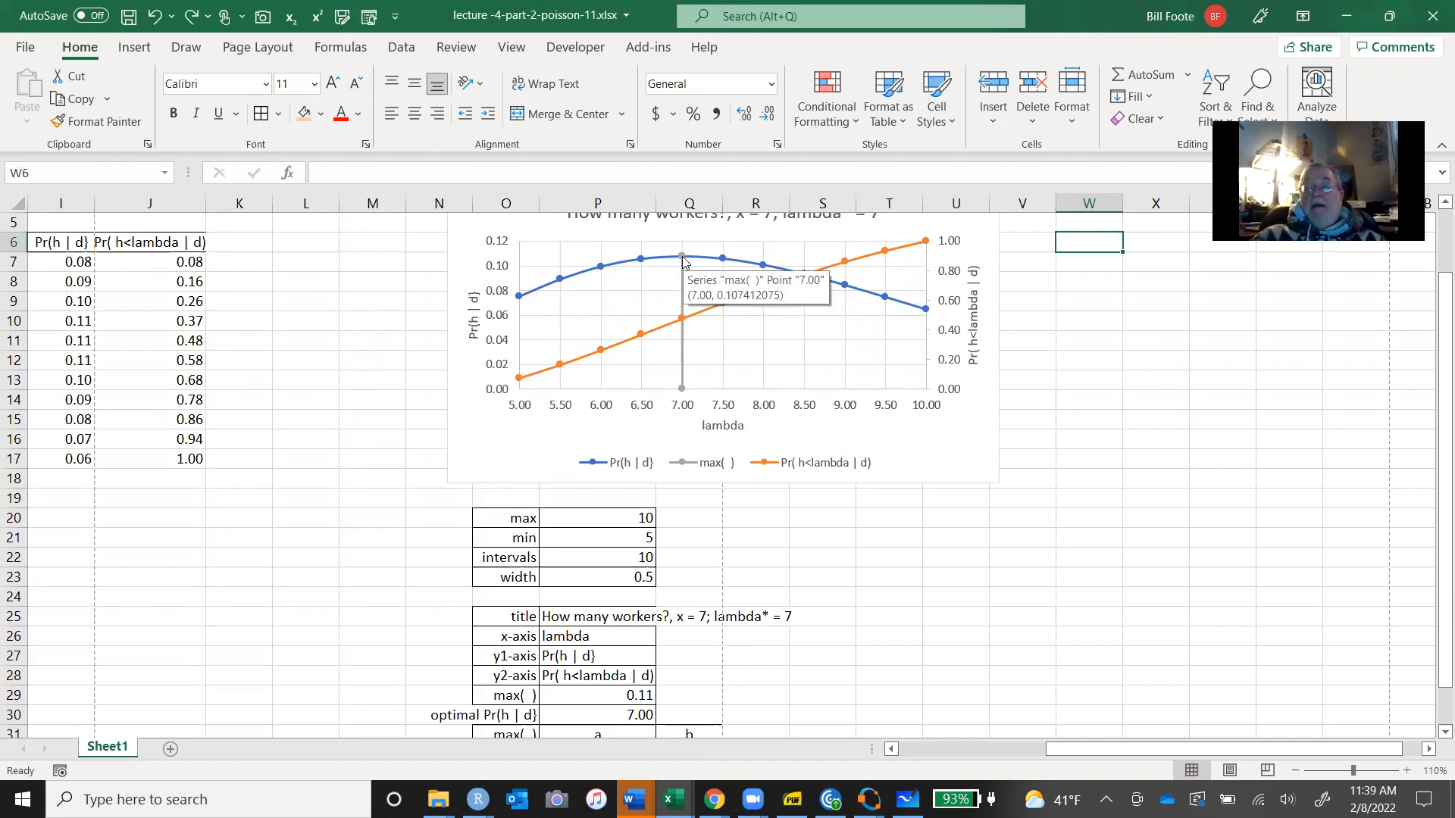
left_click(326, 318)
key("Left")
key("Left")
key("Left")
key("Left")
key("Left")
key("Left")
key("Left")
key("Left")
key("Left")
key("Left")
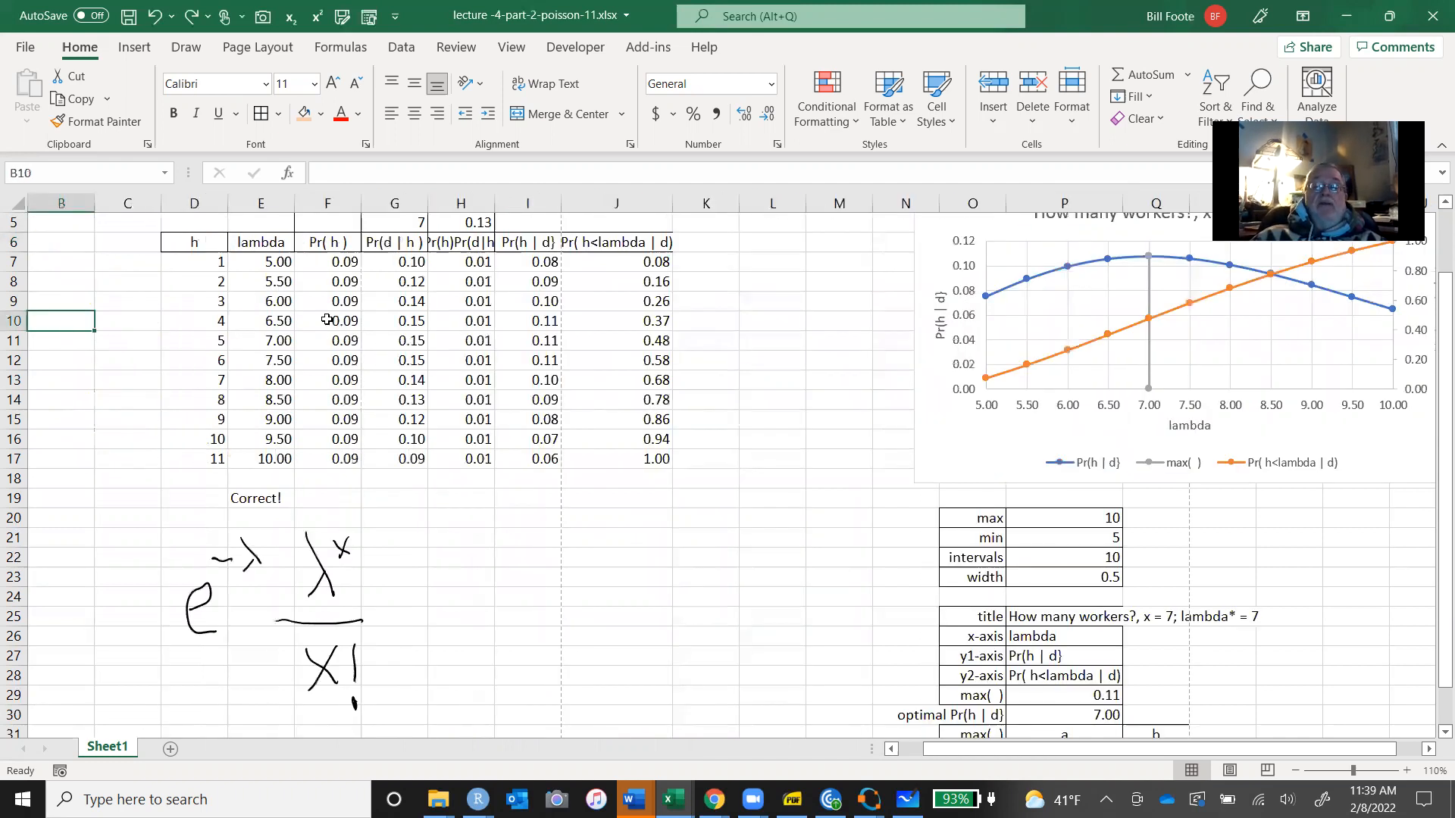
key("ctrl+Home")
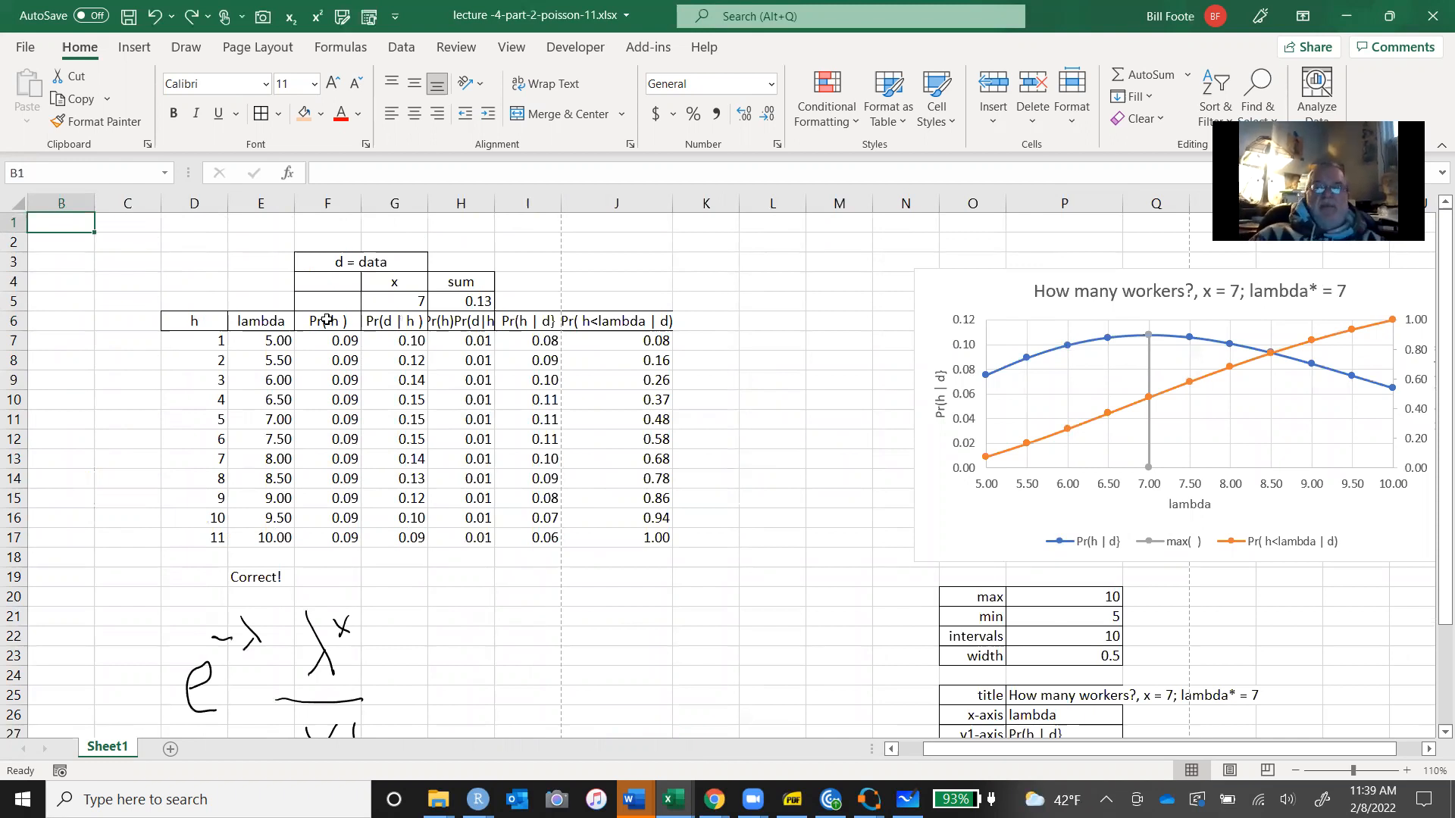
Copy the posterior probabilities Pr(h | d) in I7:I17.
left_click(653, 340)
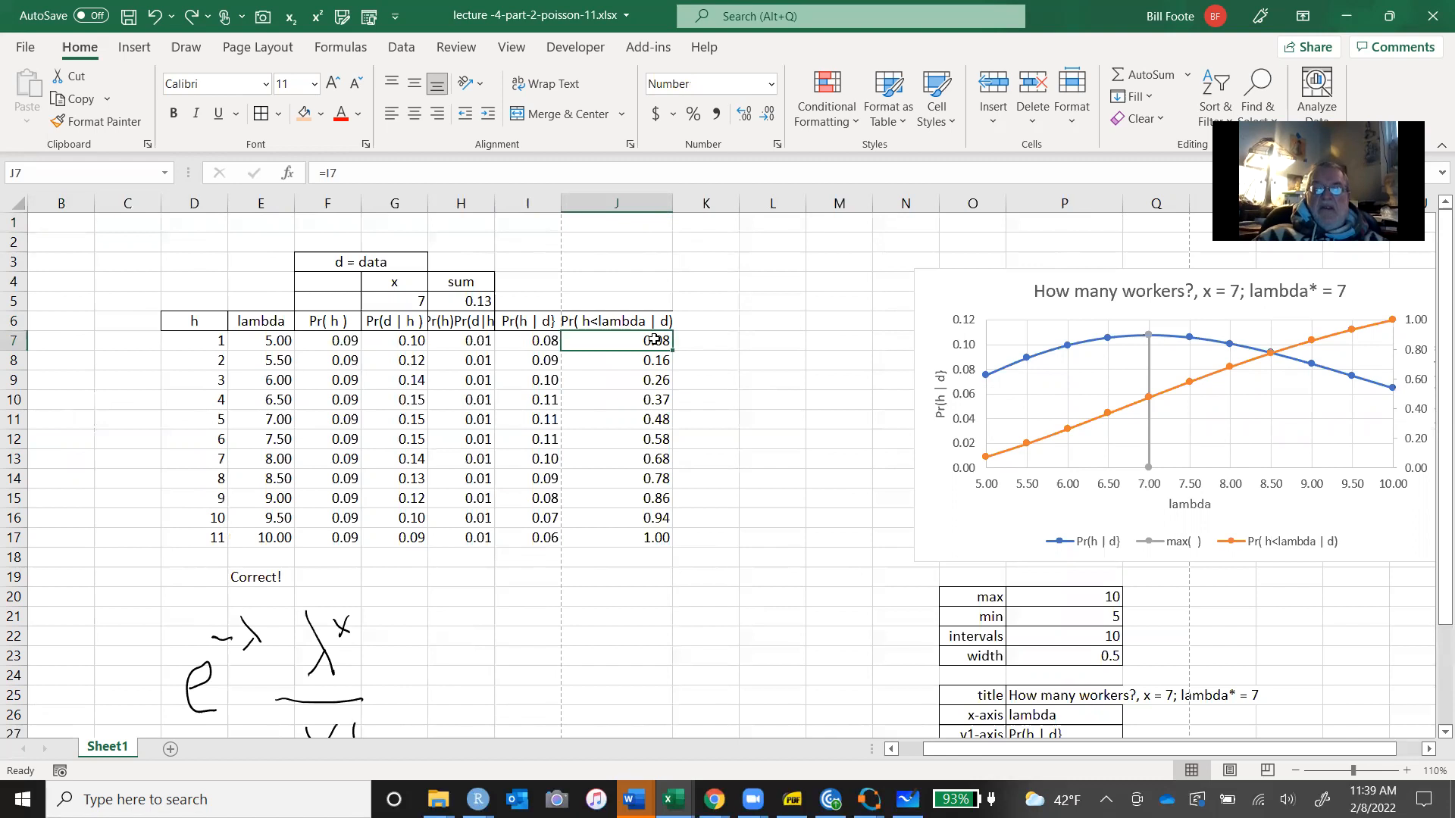
key("Left")
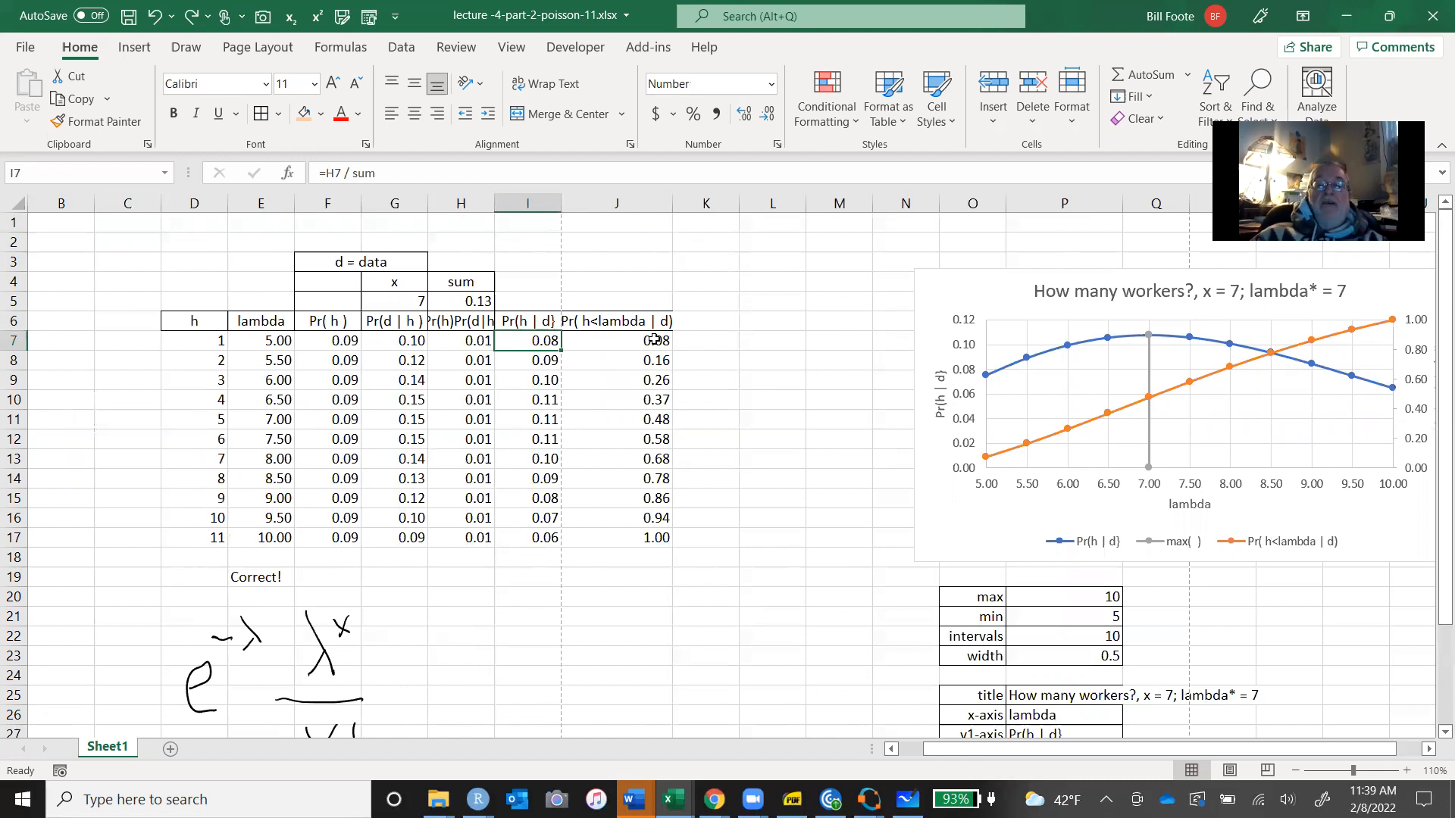
key("shift+Down")
key("shift+Down")
key("shift+Down")
key("shift+Down")
key("shift+Down")
key("shift+Down")
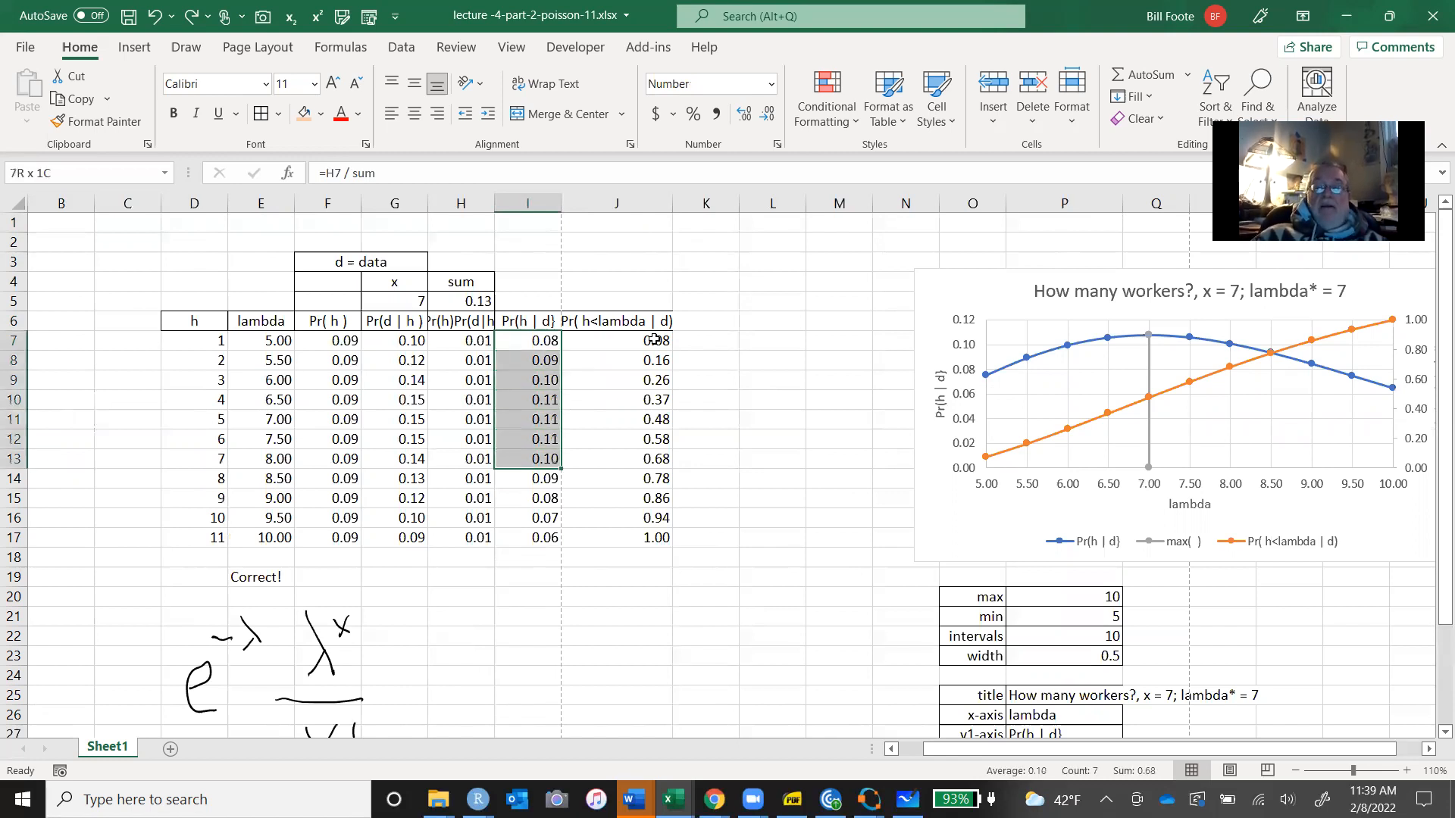
key("shift+Down")
key("shift+Down")
key("shift+Down")
key("shift+Down")
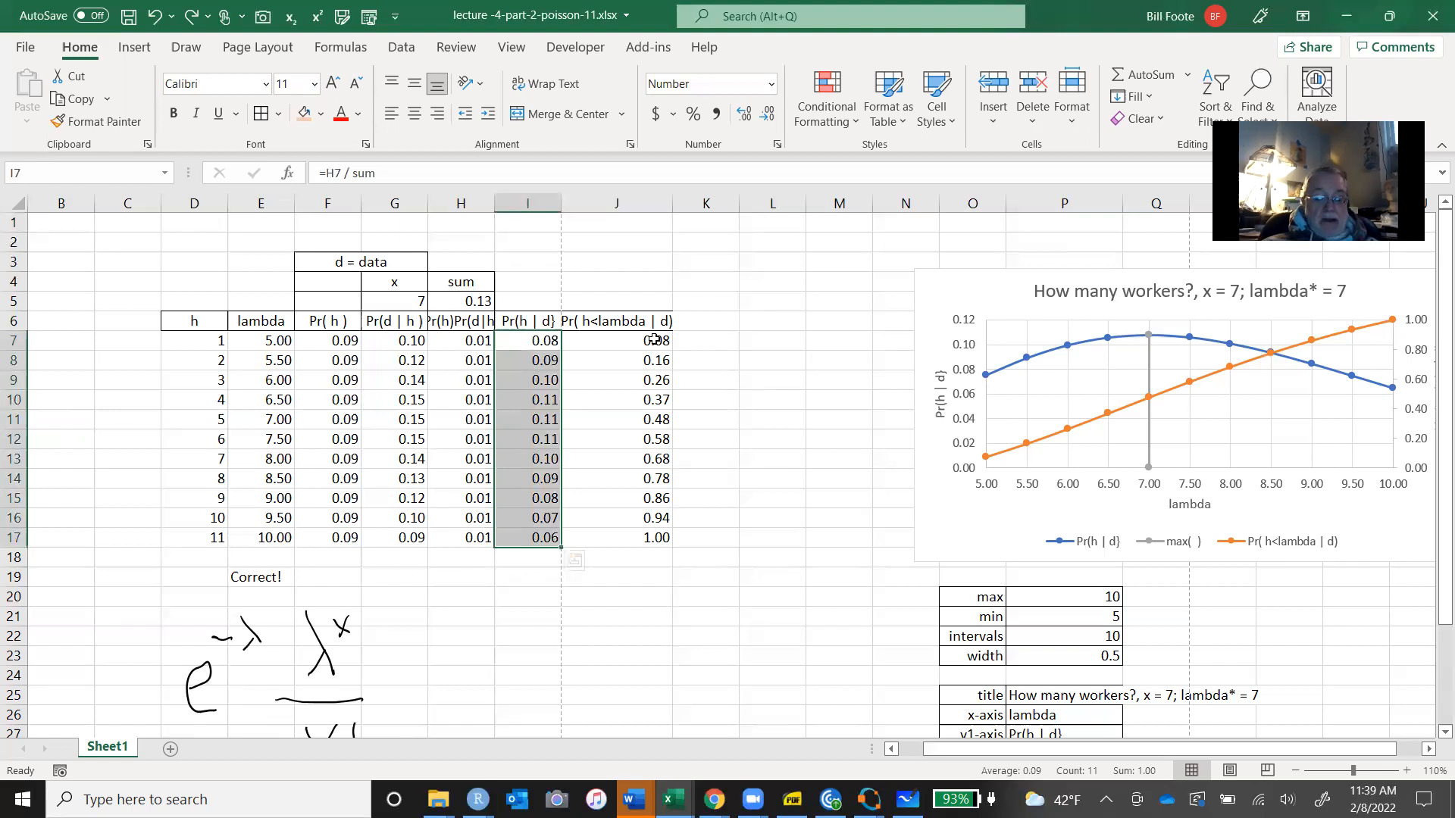
key("ctrl+c")
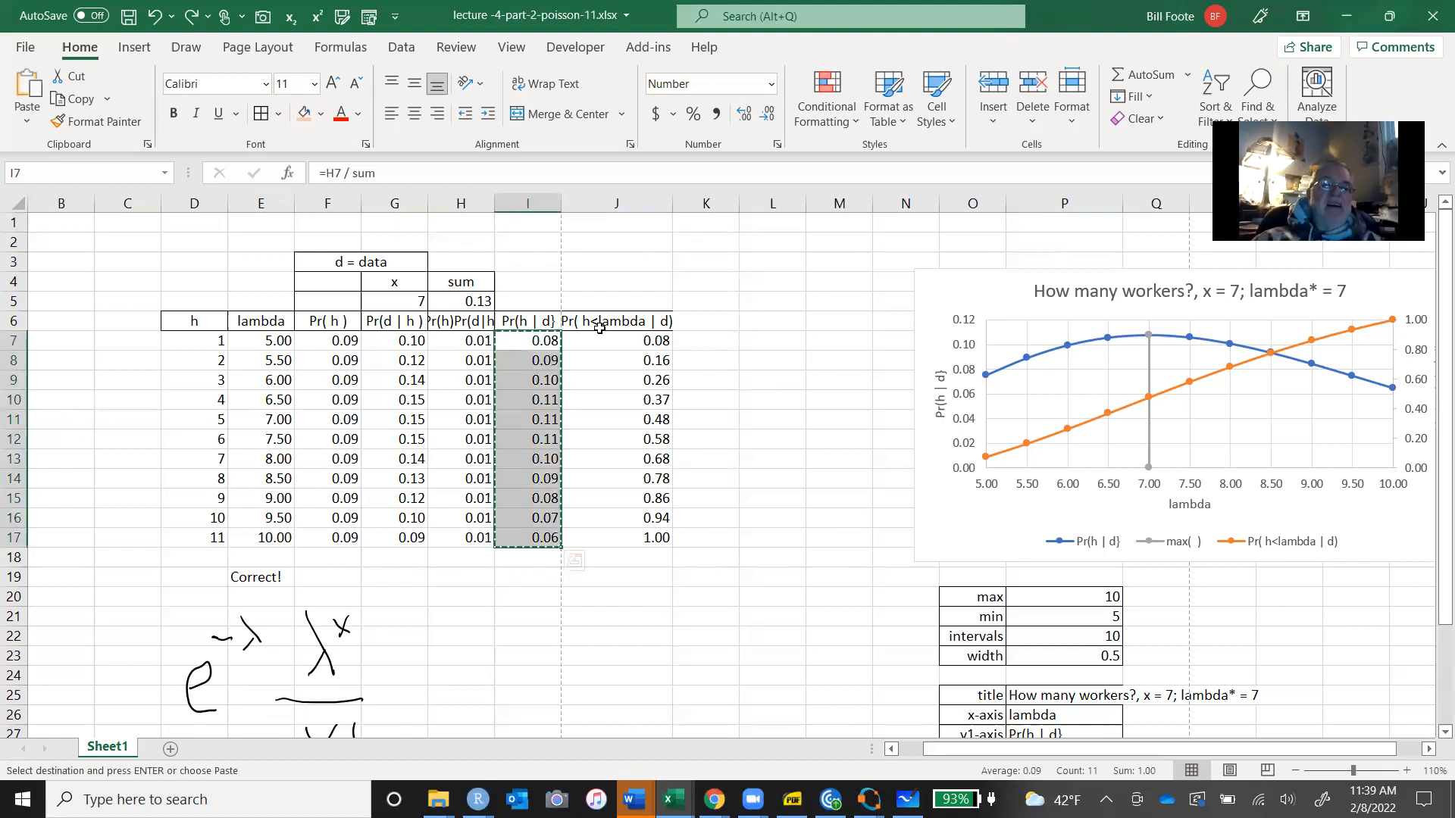
Paste the copied posteriors as values into the Pr( h ) column from F7 and display them with four decimal places.
left_click(349, 346)
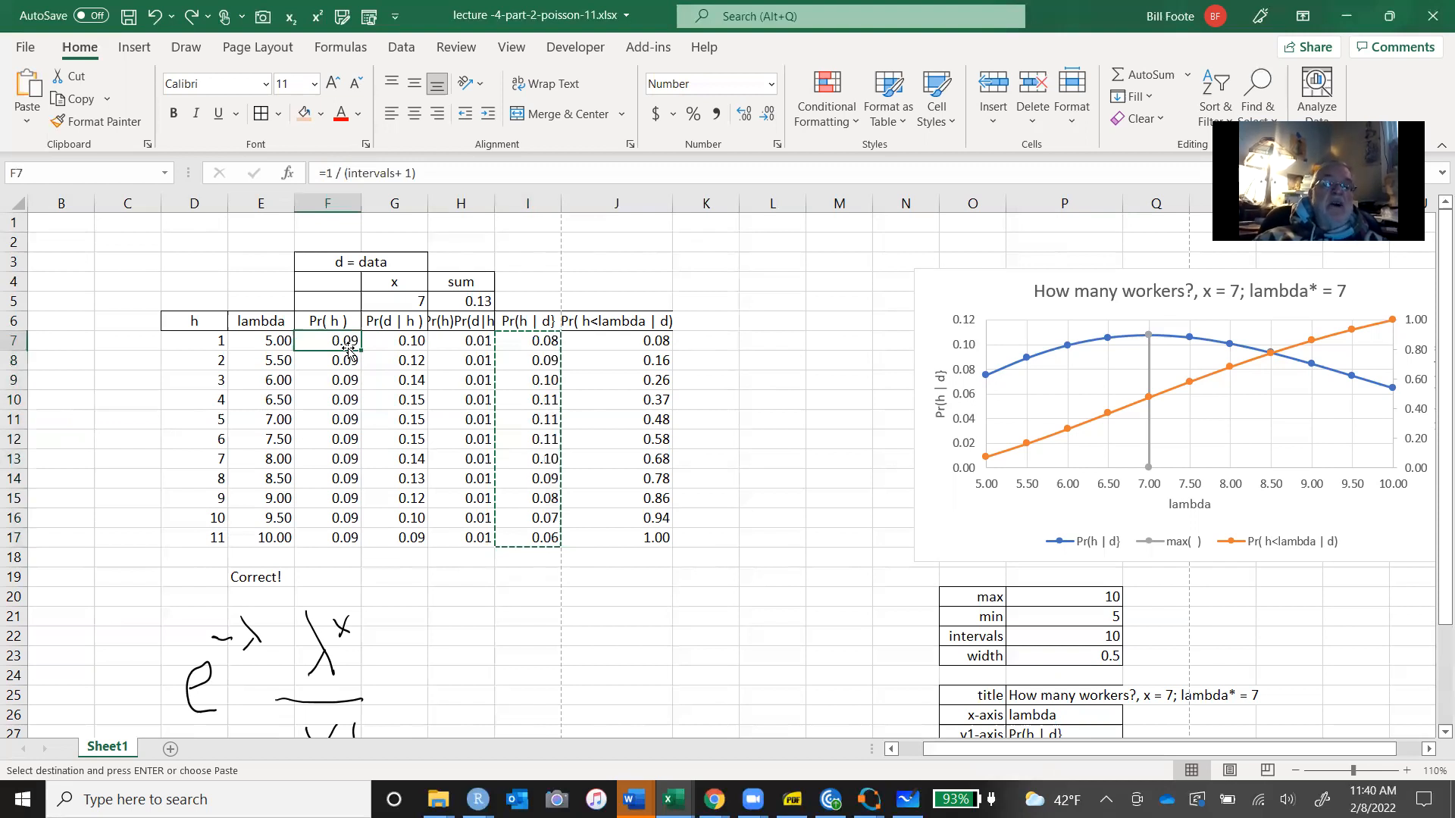
left_click(40, 133)
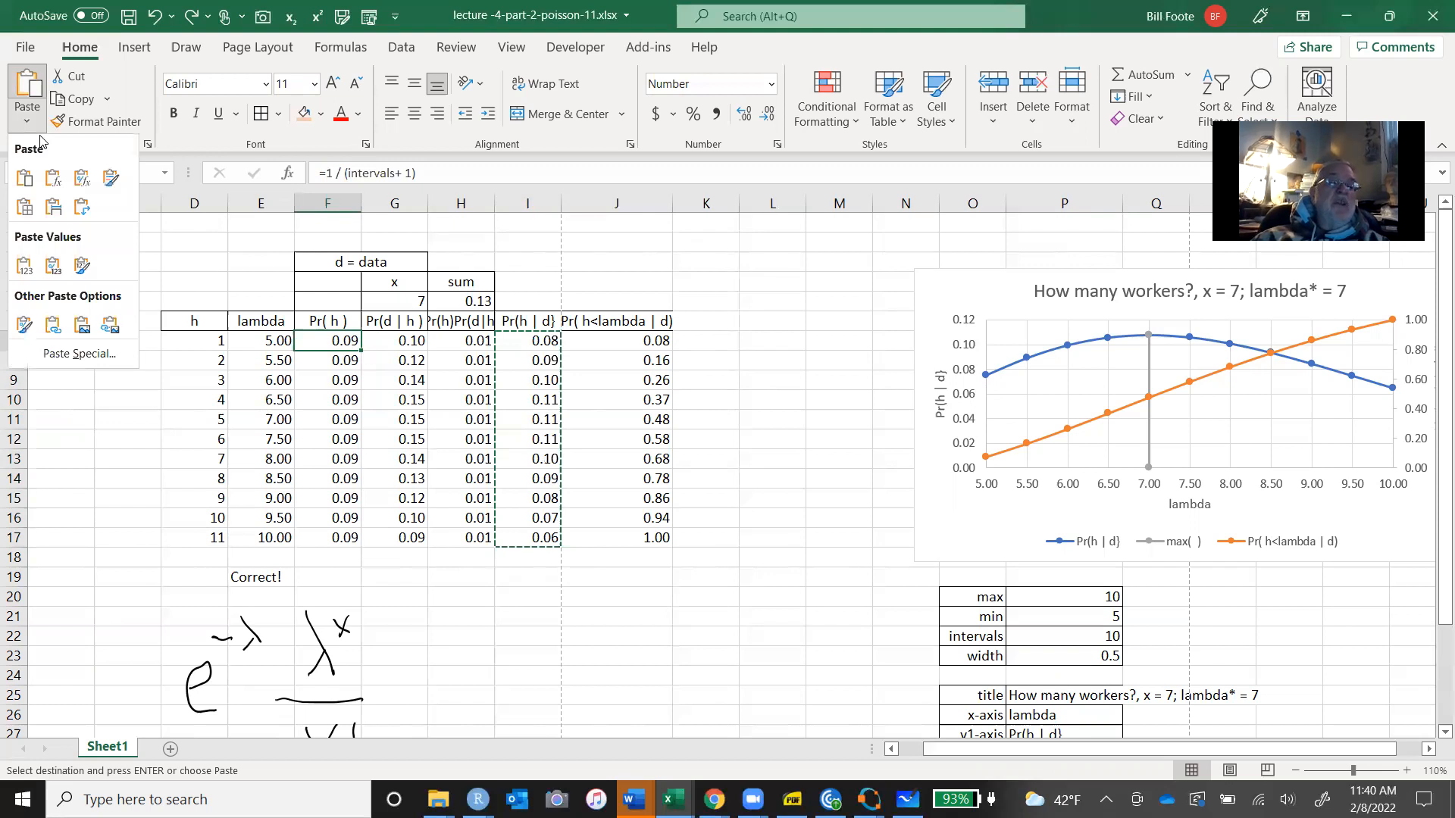
left_click(22, 275)
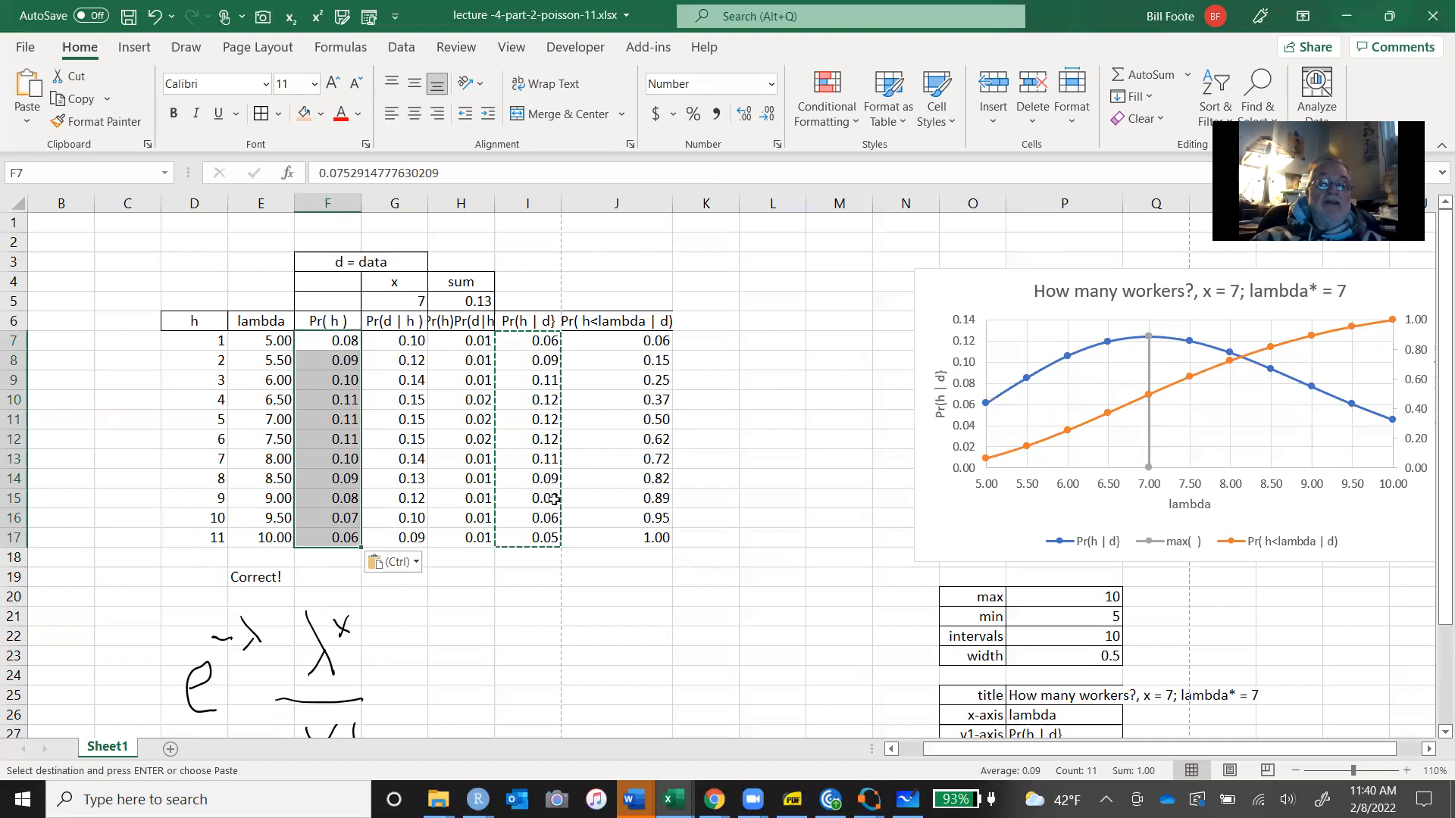
left_click(744, 118)
left_click(745, 119)
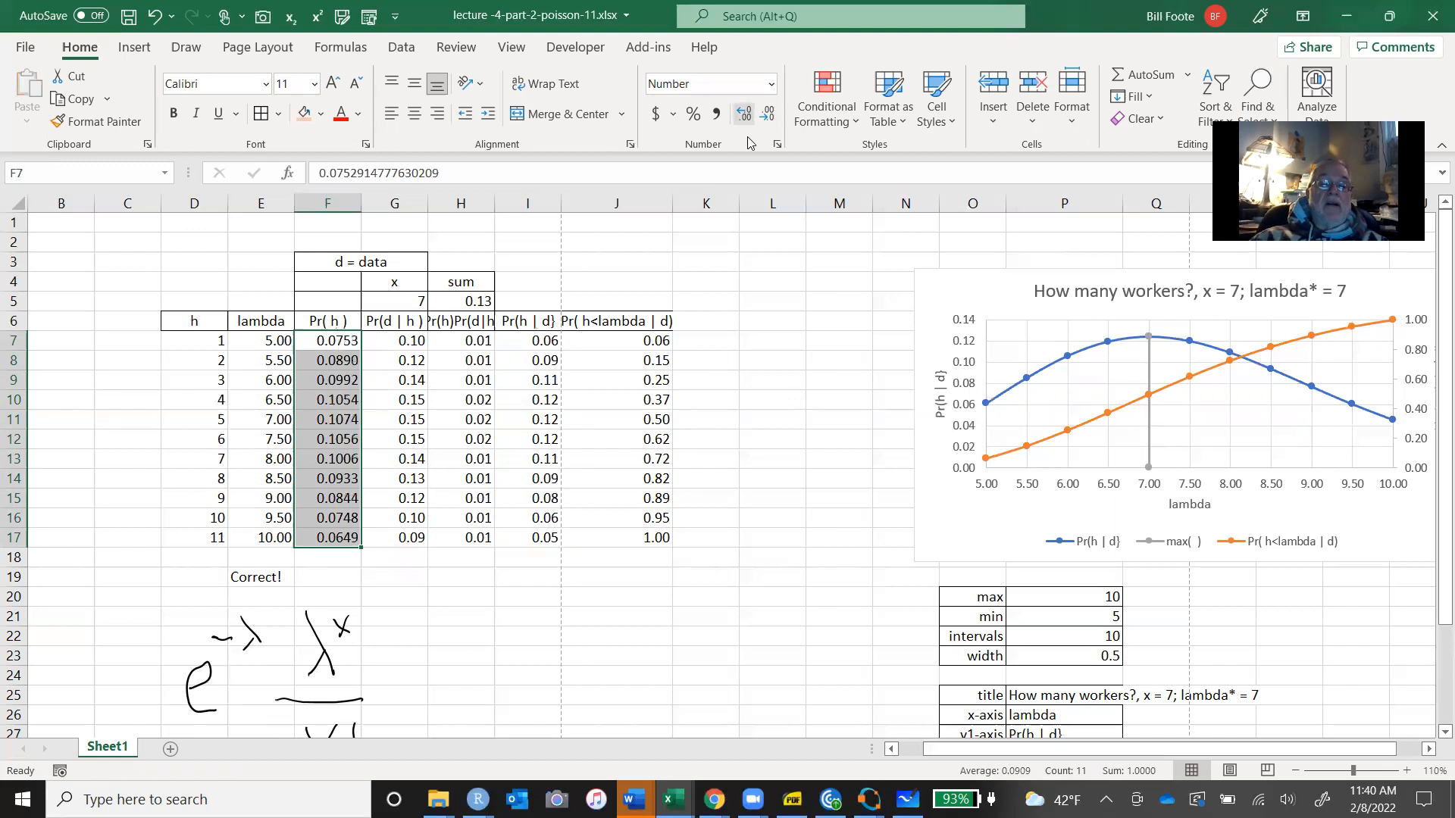
Display the Pr(h | d) values in I7:I17 with four decimal places.
left_click(536, 340)
key("shift+Down")
key("shift+Down")
key("shift+Down")
key("shift+Down")
key("shift+Down")
key("shift+Down")
key("shift+Down")
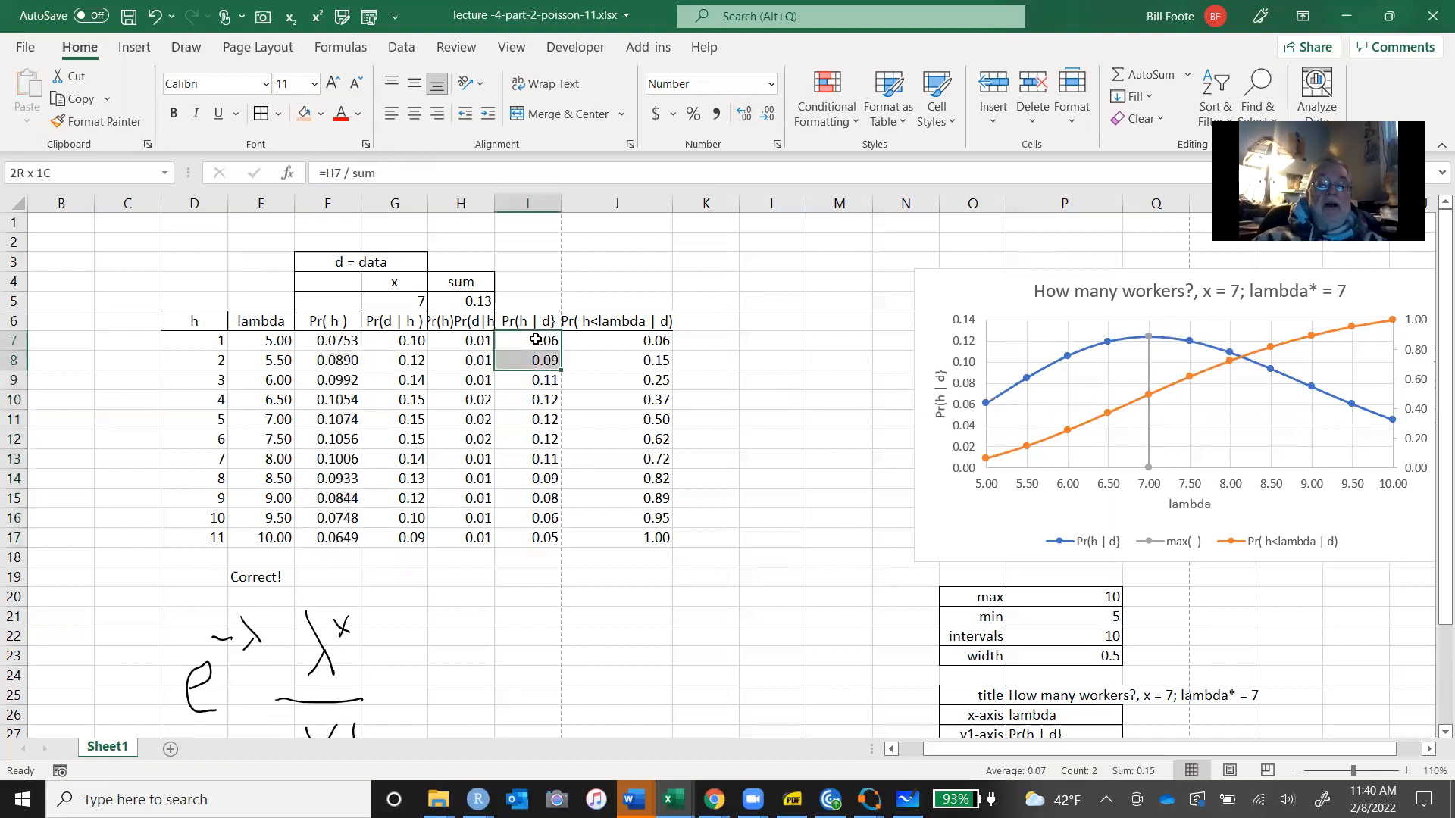
key("shift+Down")
key("shift+Down")
key("shift+Down")
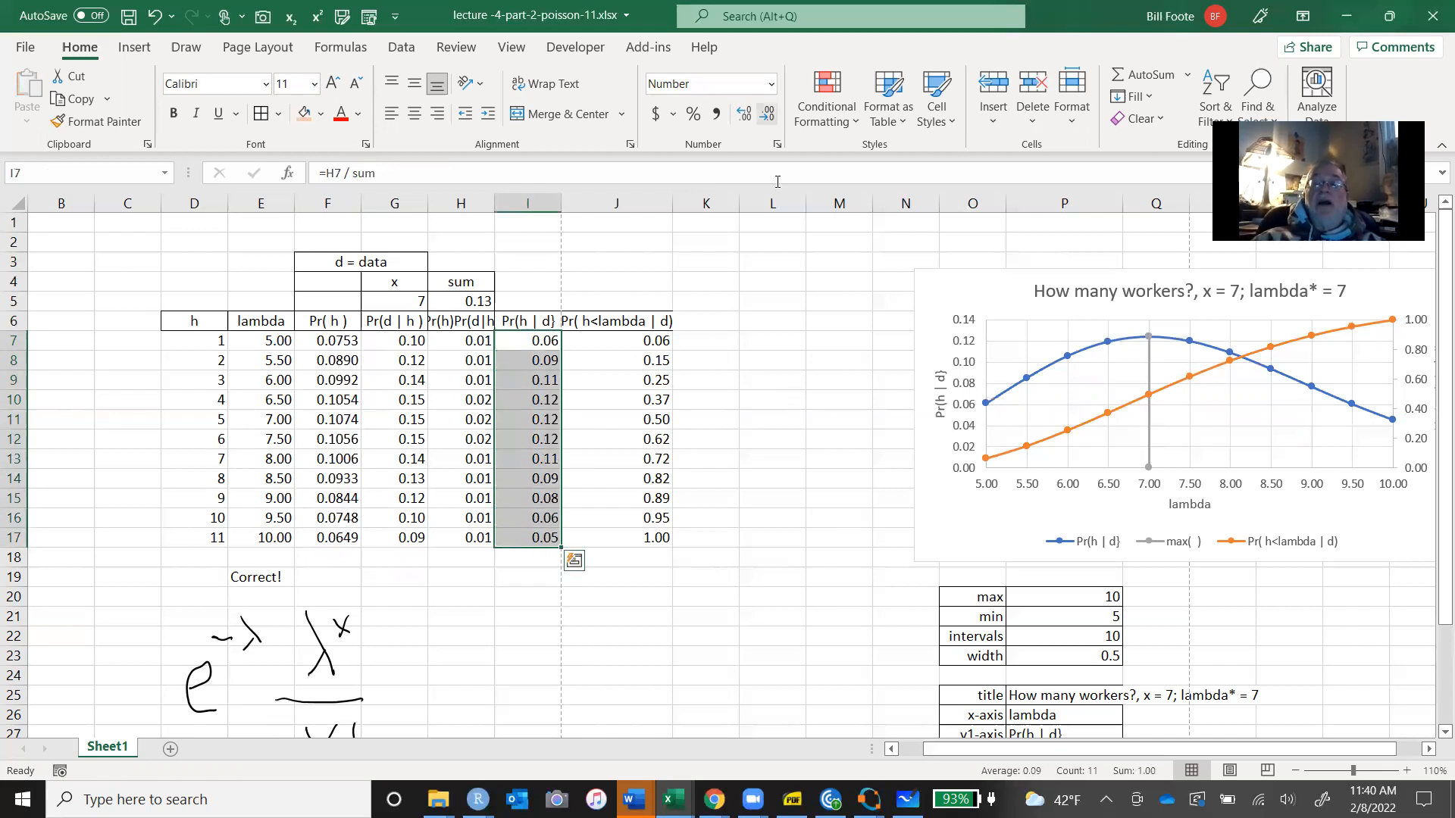
double_click(744, 113)
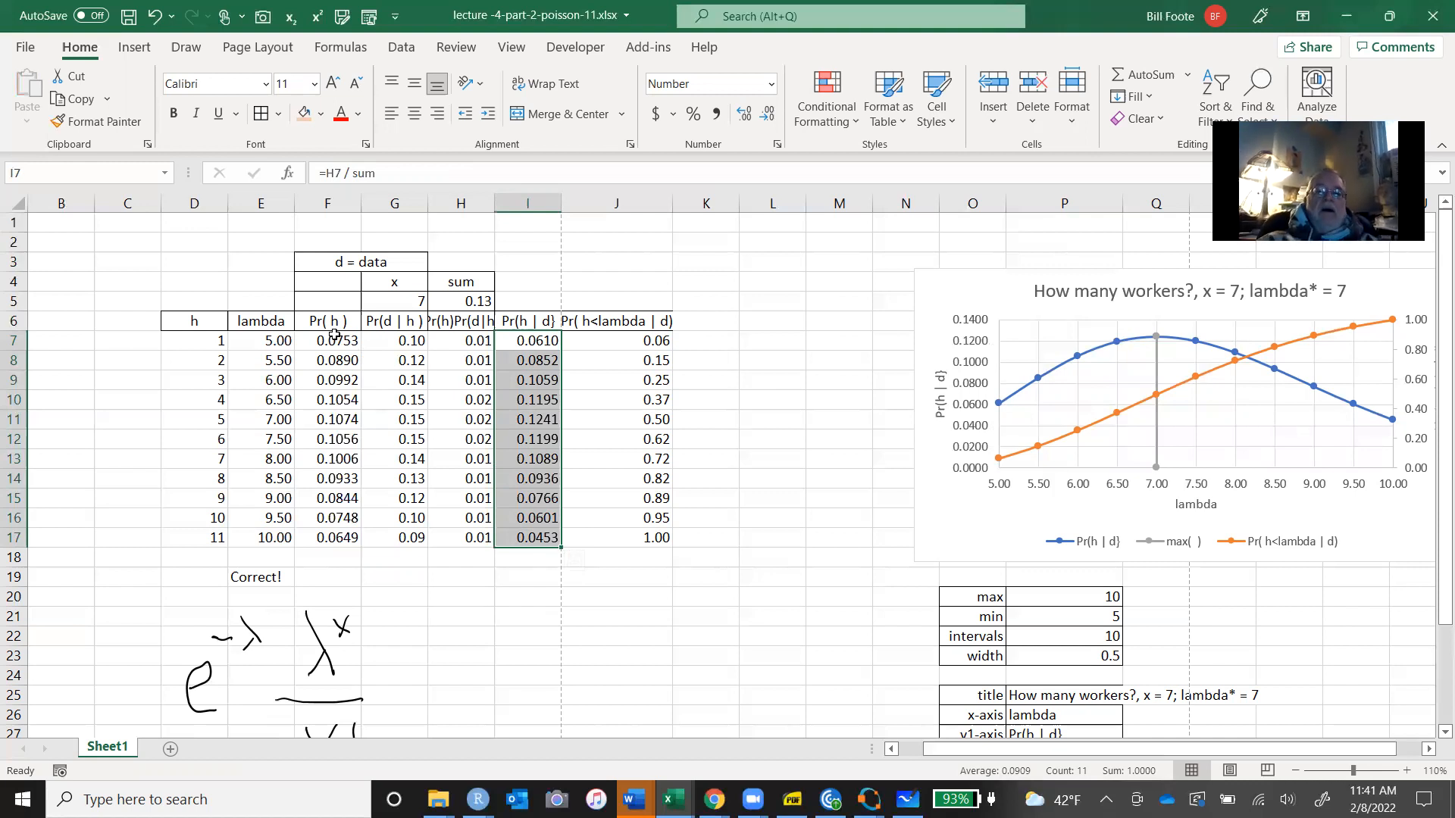
Examine the formula in the sum cell H5.
left_click(449, 303)
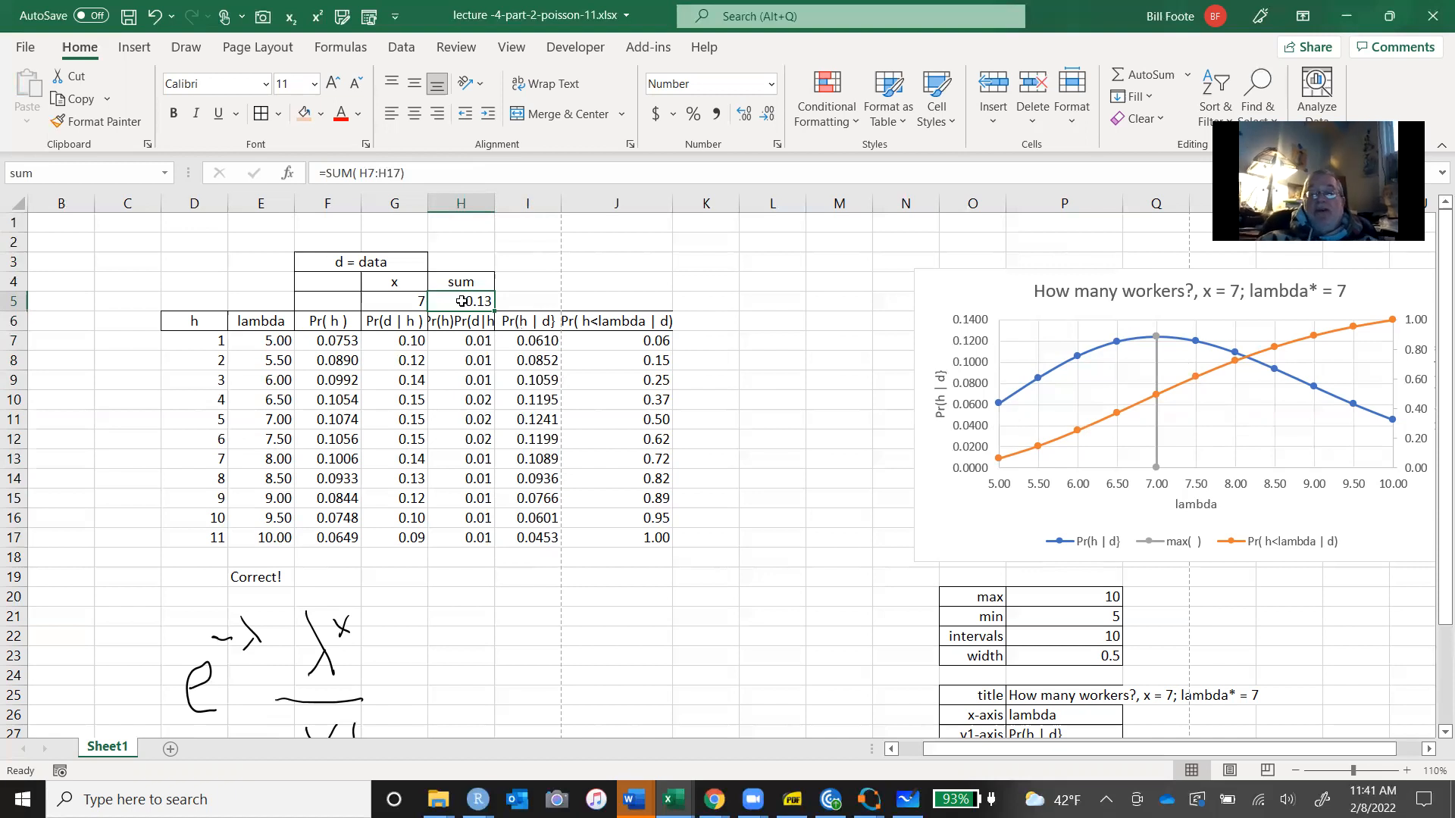
Insert a new sheet column between the Pr(d | h) column and the Pr(h)Pr(d|h) column.
left_click(555, 344)
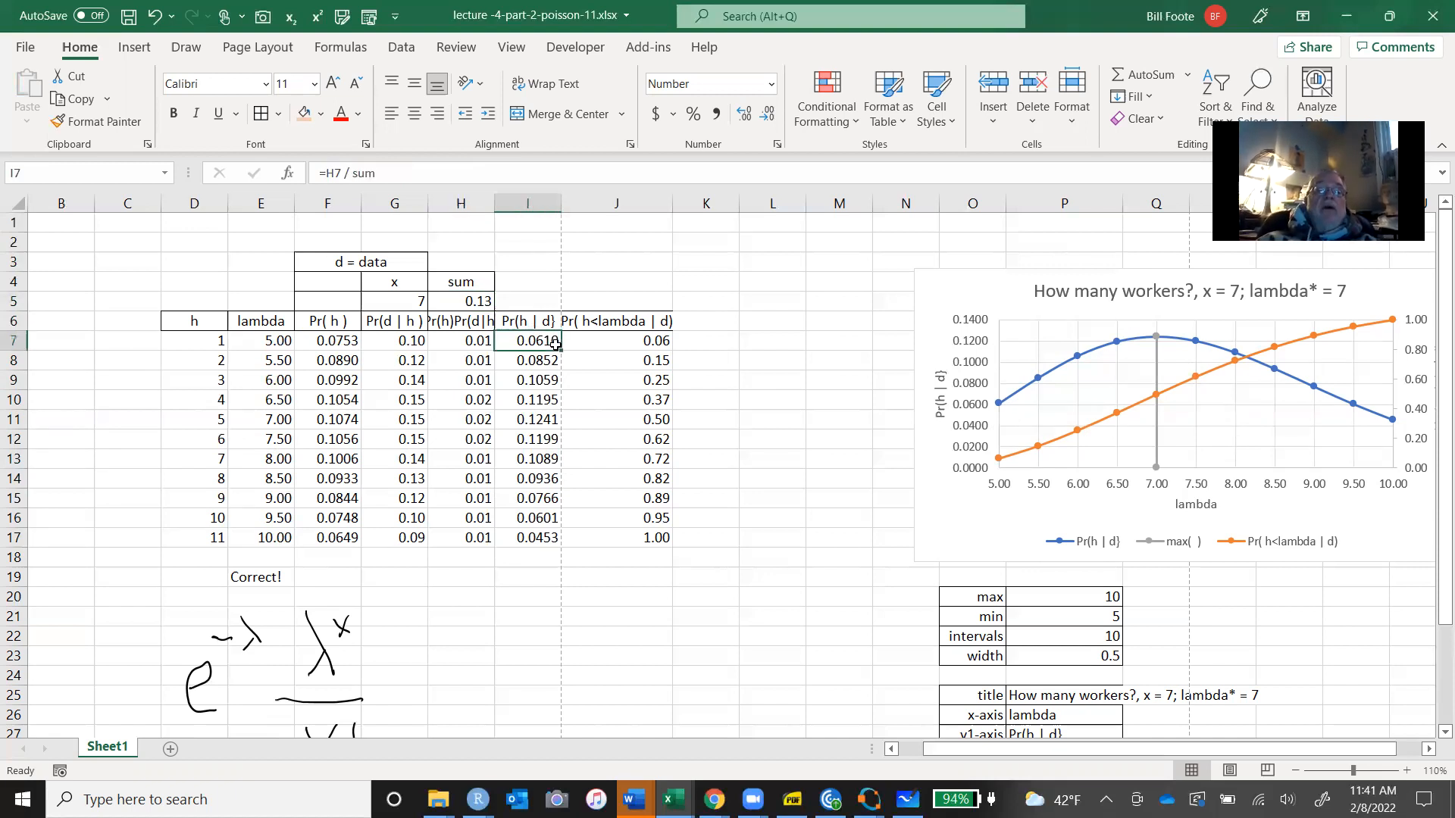
left_click(485, 341)
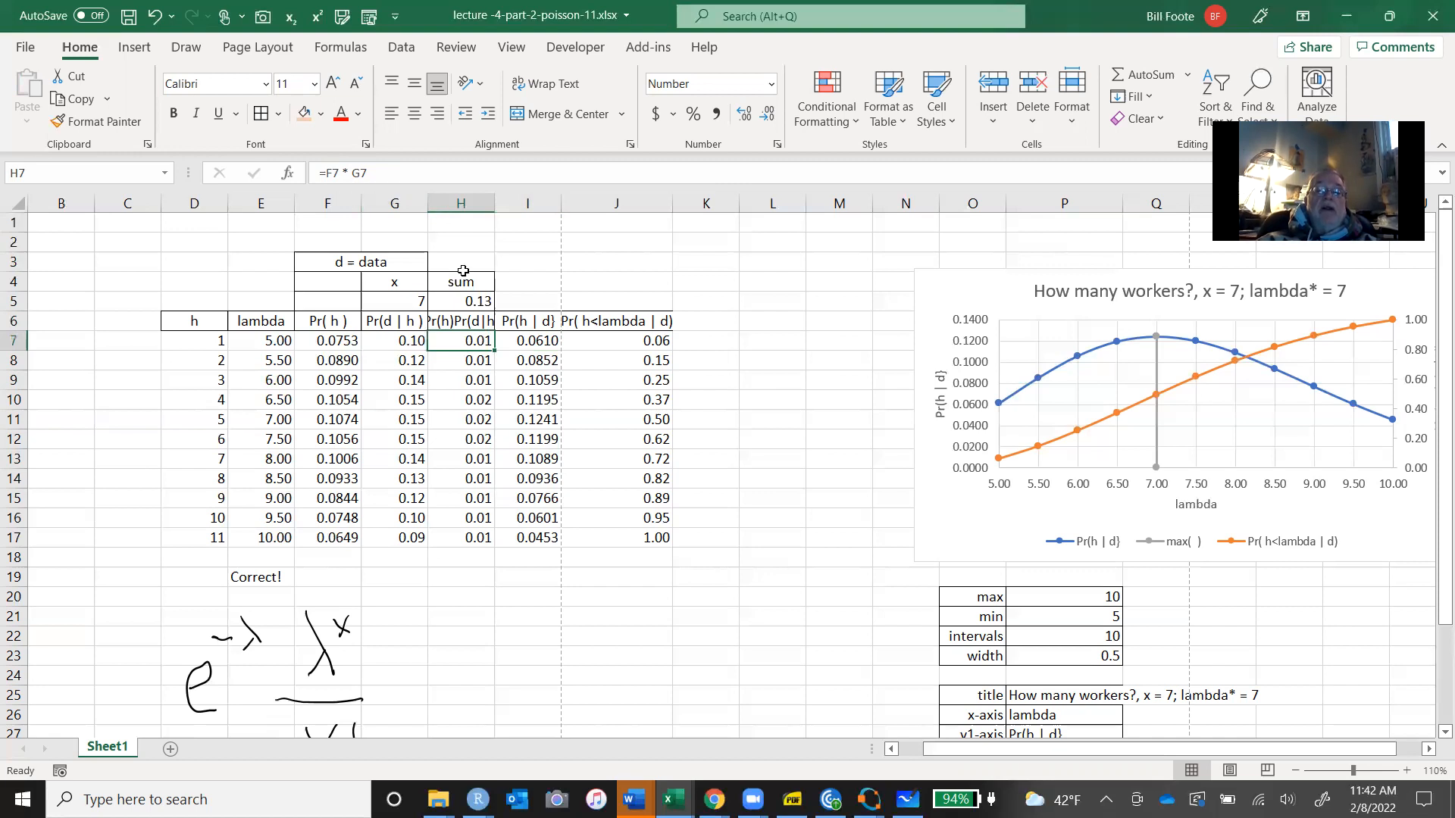
left_click(460, 243)
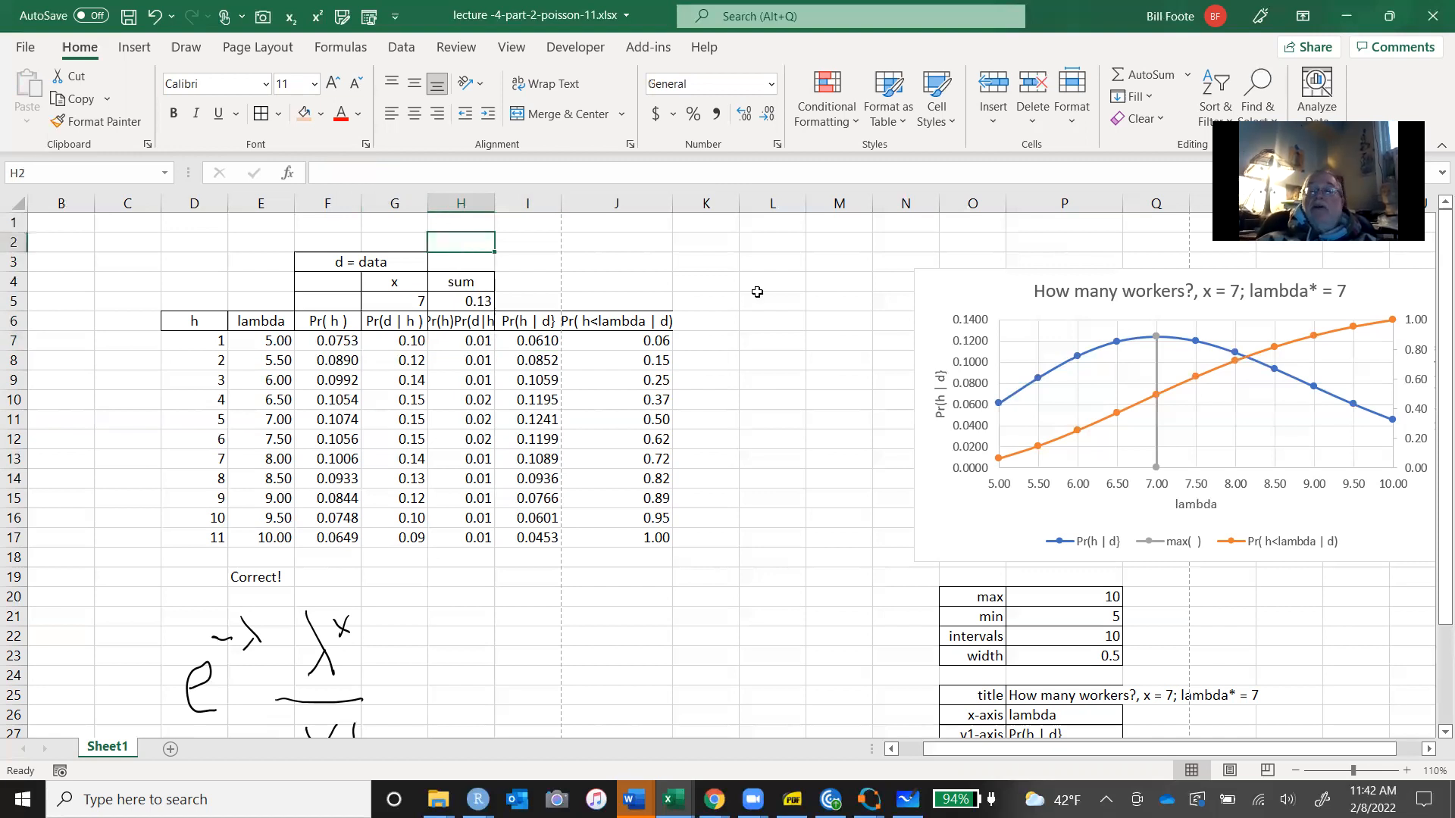
left_click(982, 131)
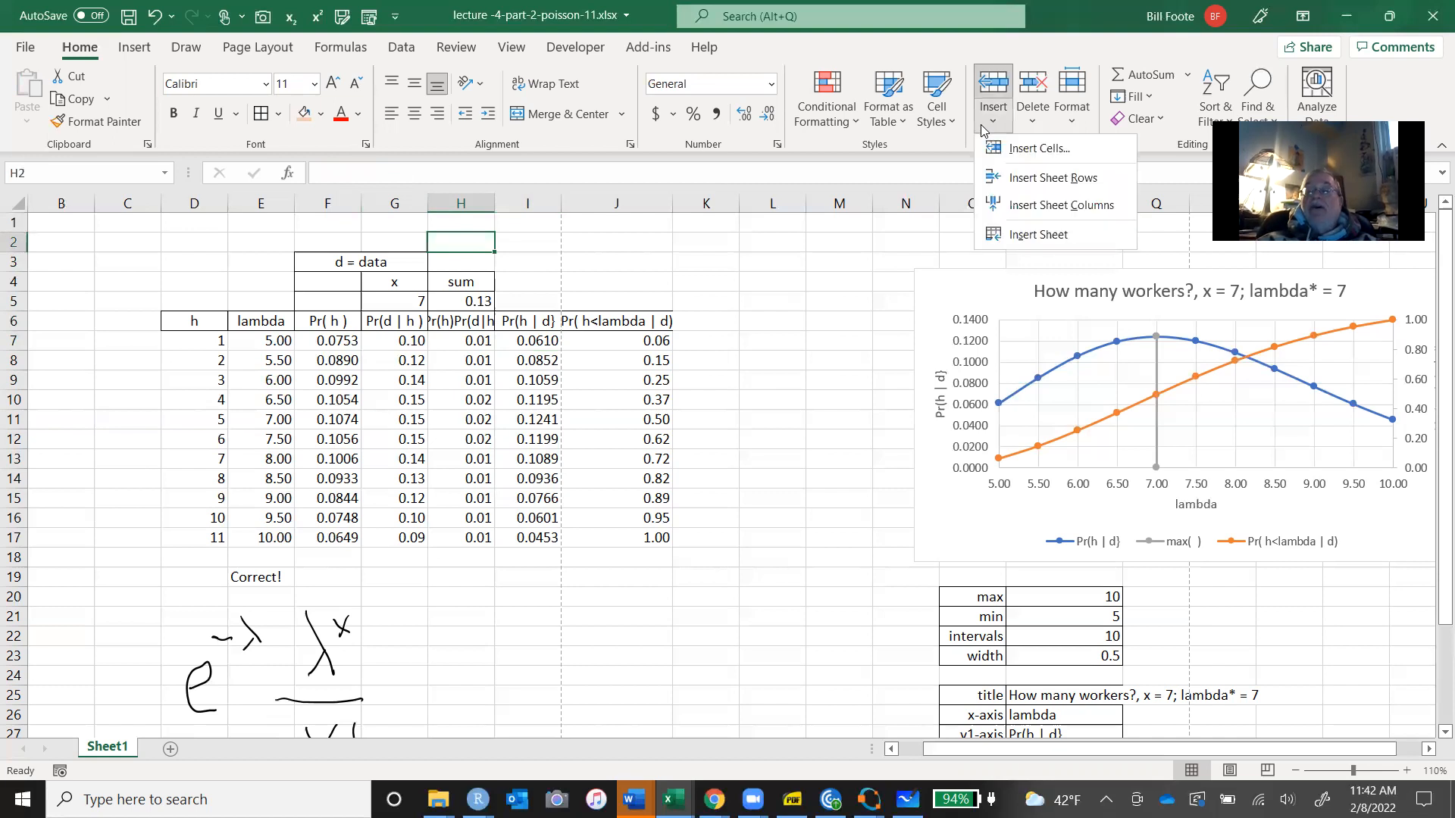
left_click(1004, 206)
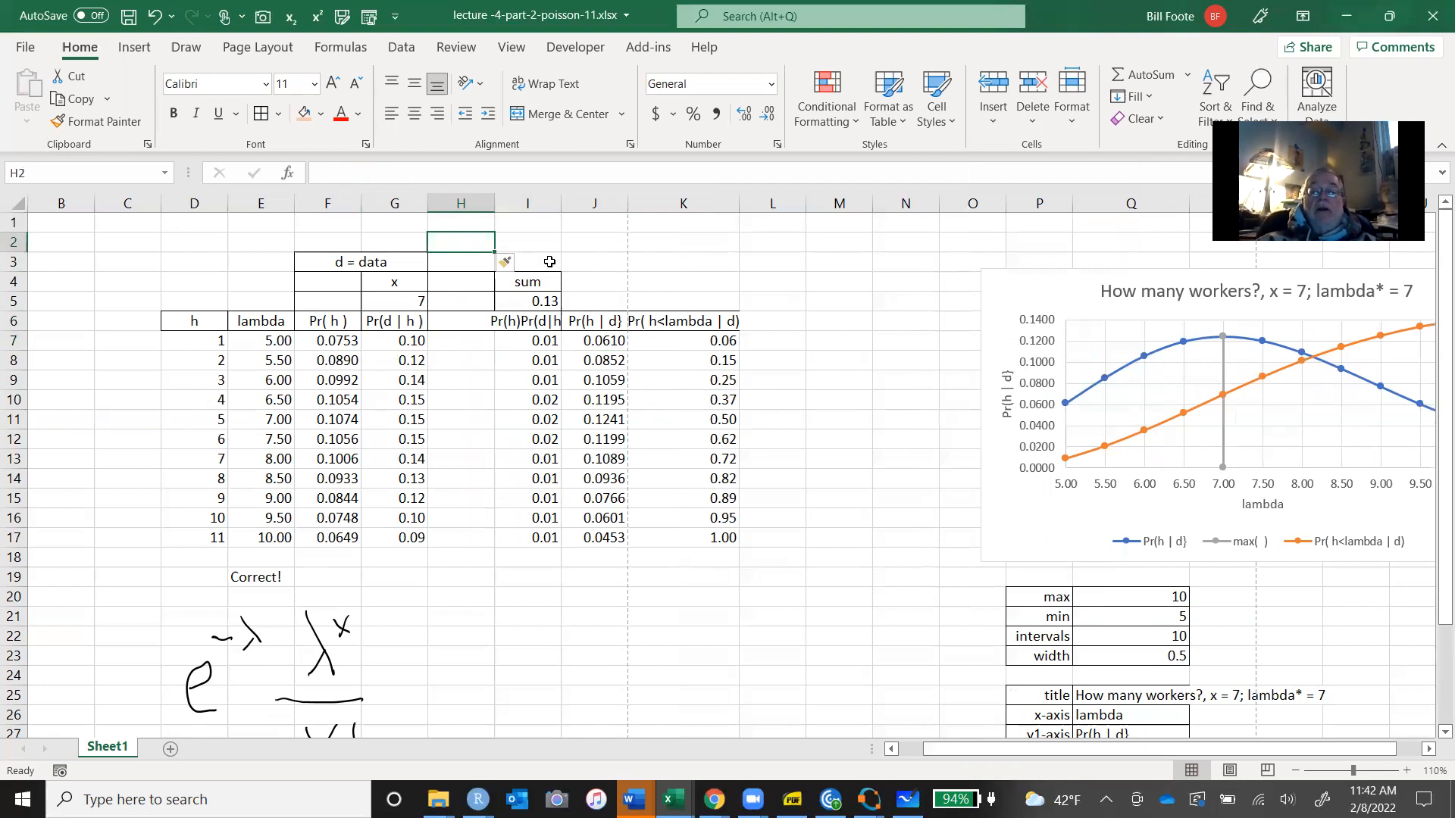
Enter 9 as a second x observation in H5, beside the existing x value.
left_click(467, 301)
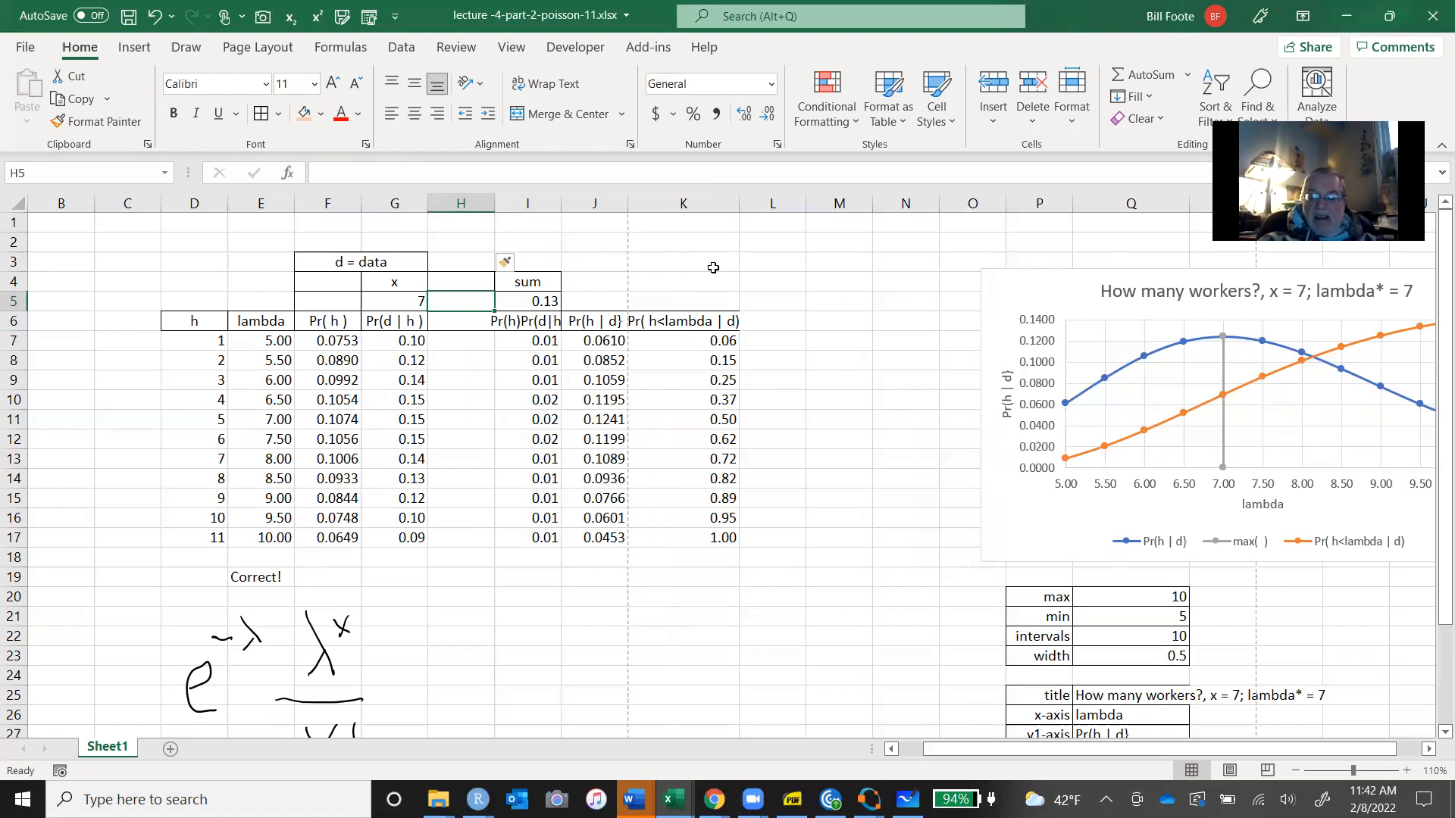
type("9")
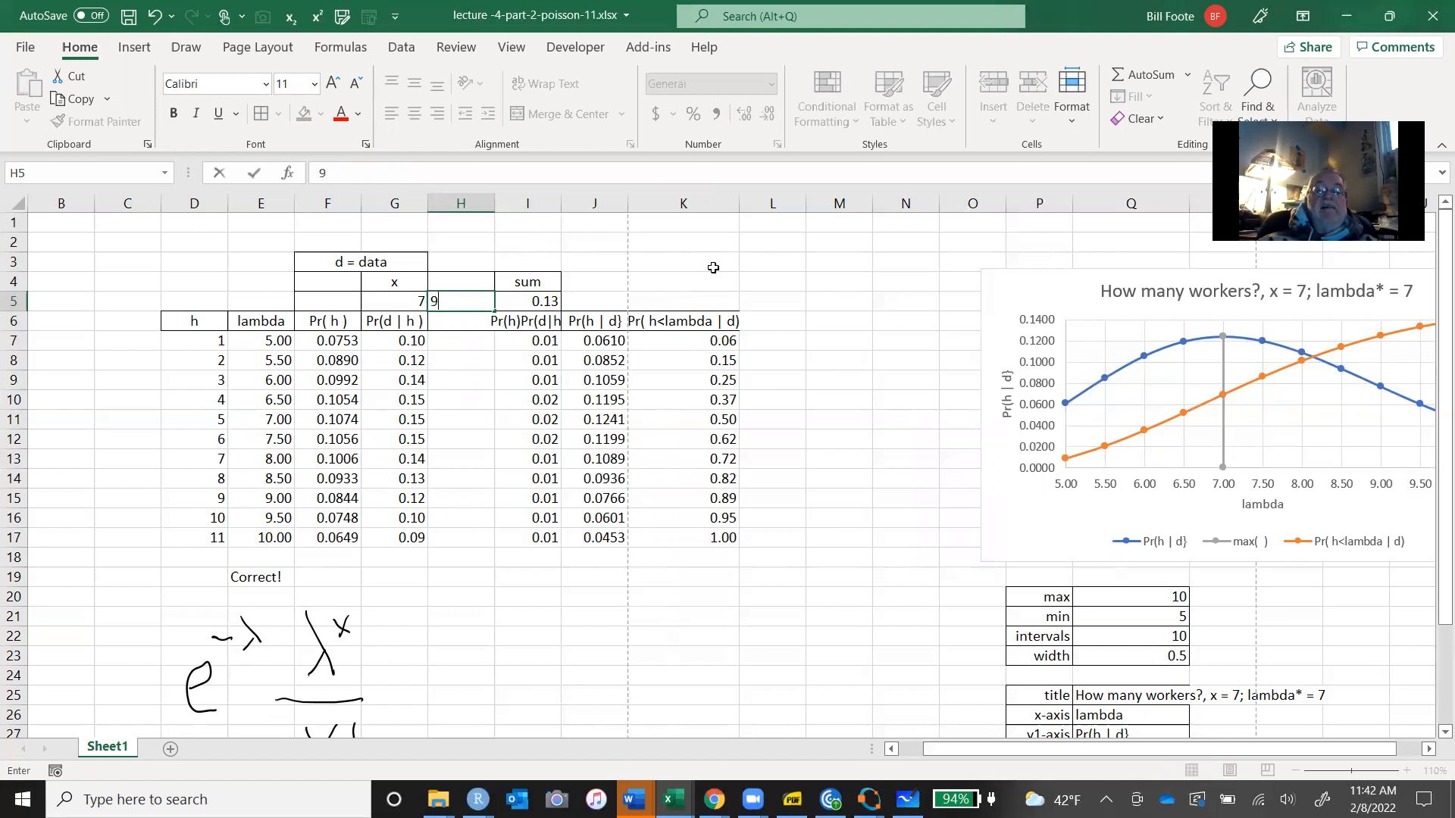
key("Return")
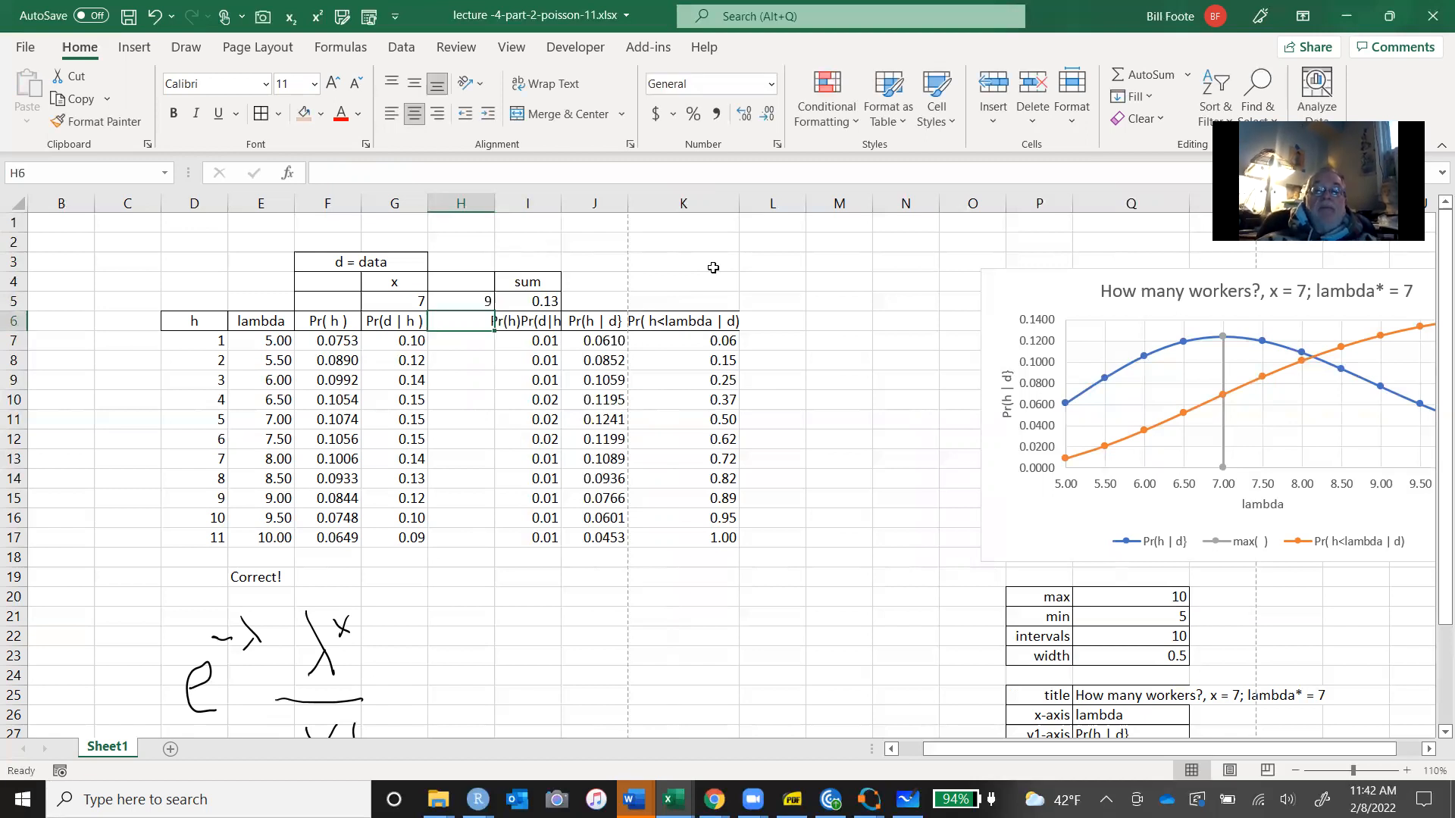
Examine the Pr(d | h) formula in G7 and the x cell G5 that it refers to.
key("Down")
key("Left")
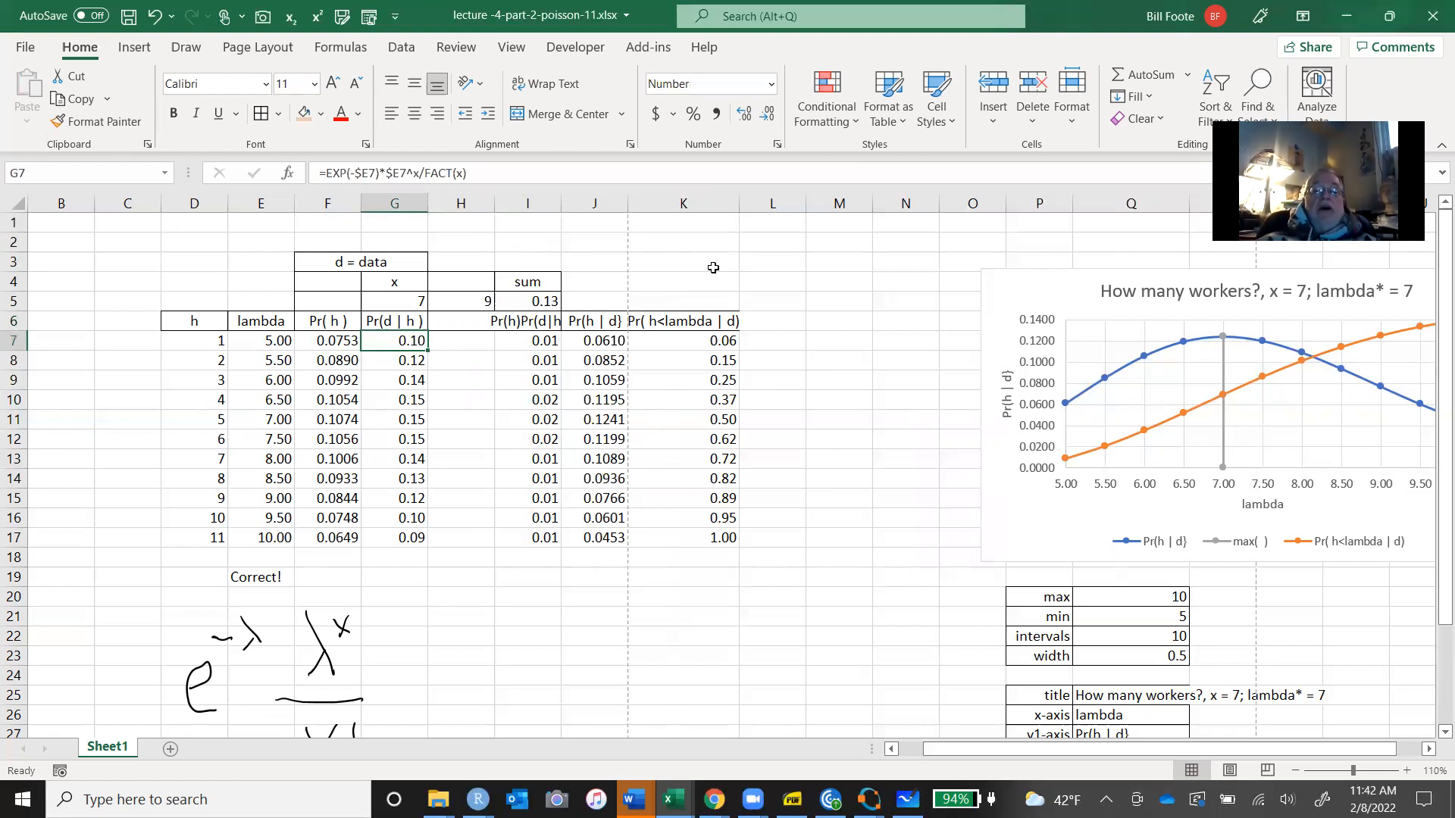
key("Up")
key("Up")
key("Up")
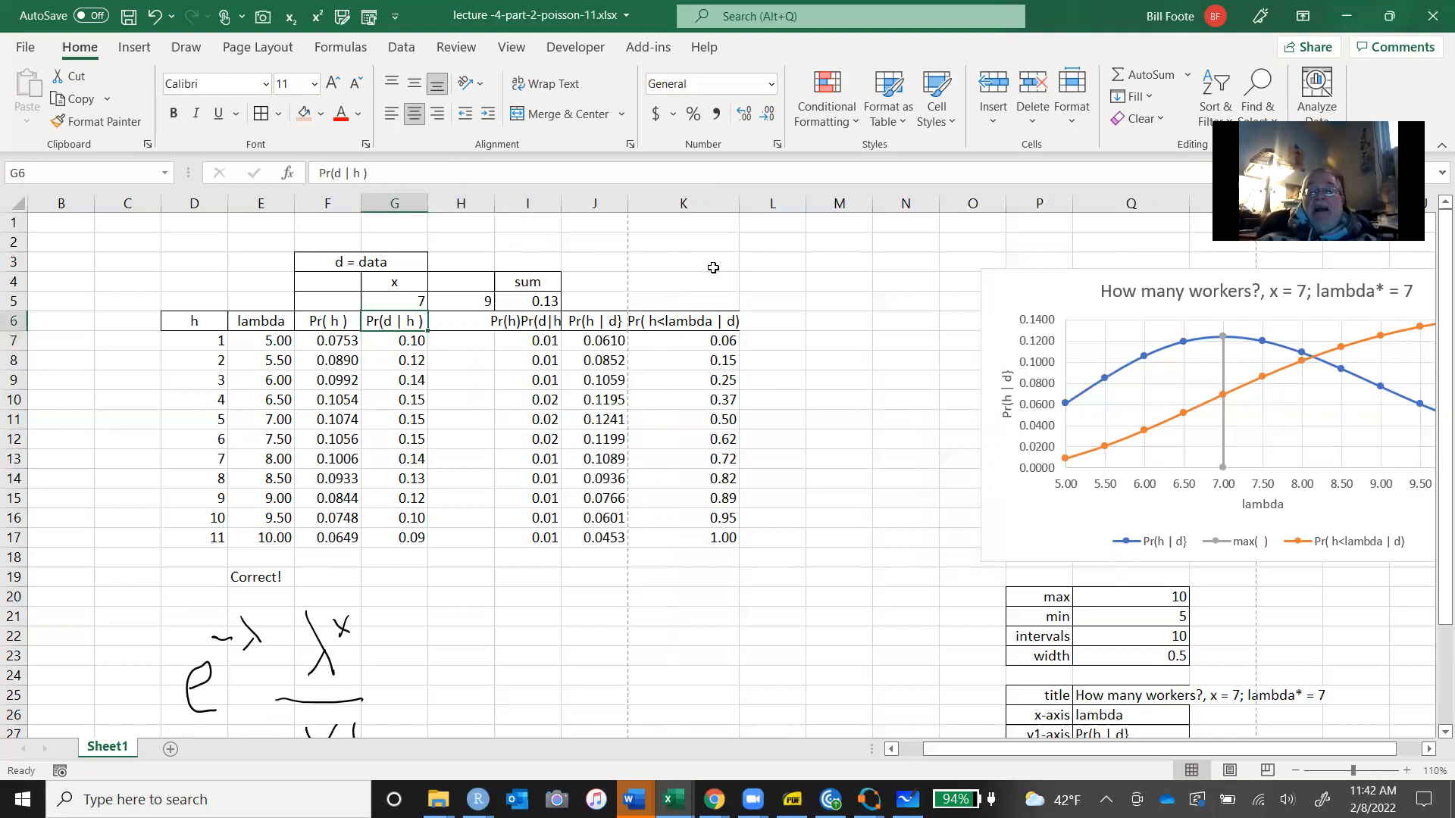
key("Down")
key("Down")
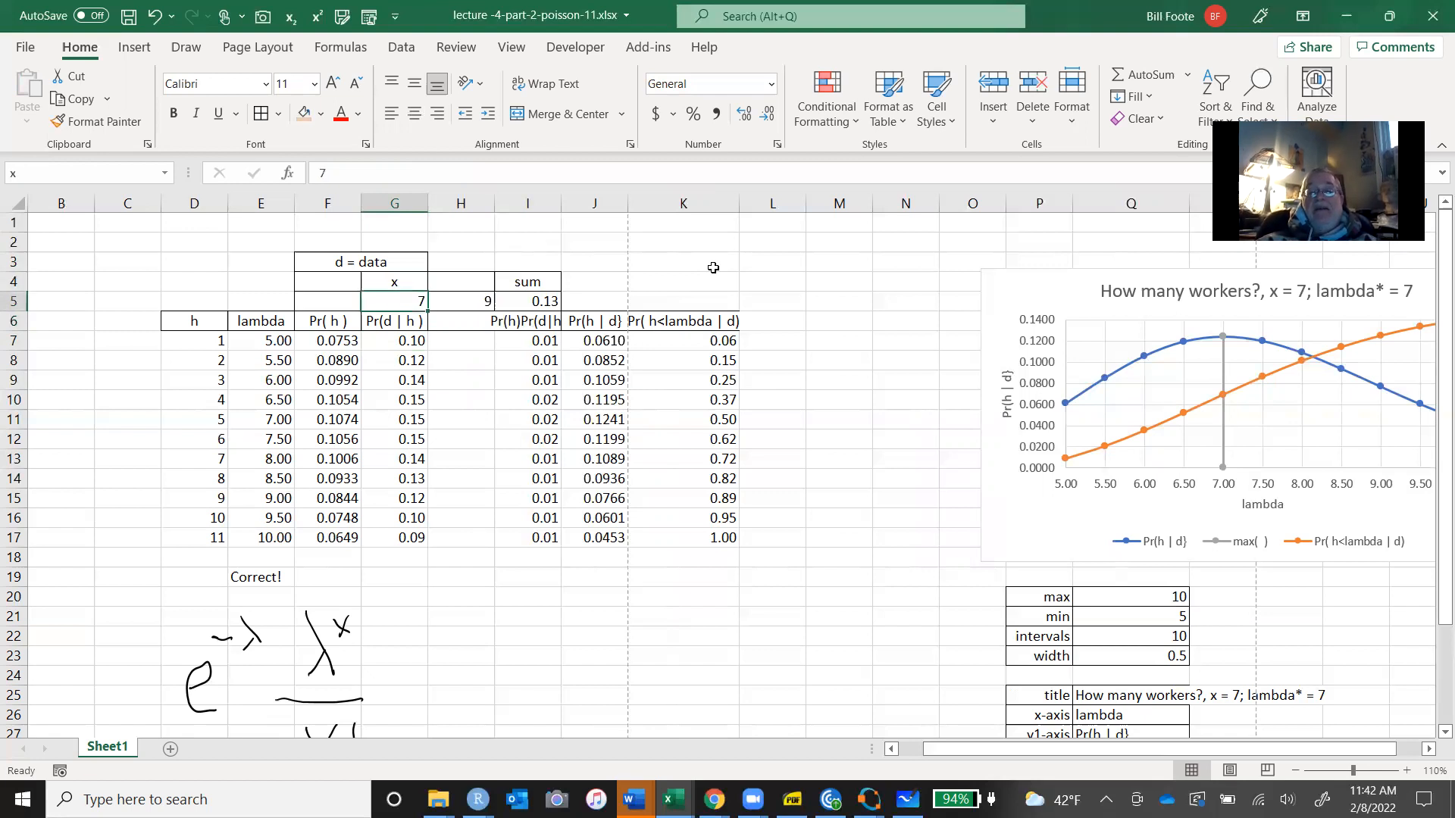
key("Down")
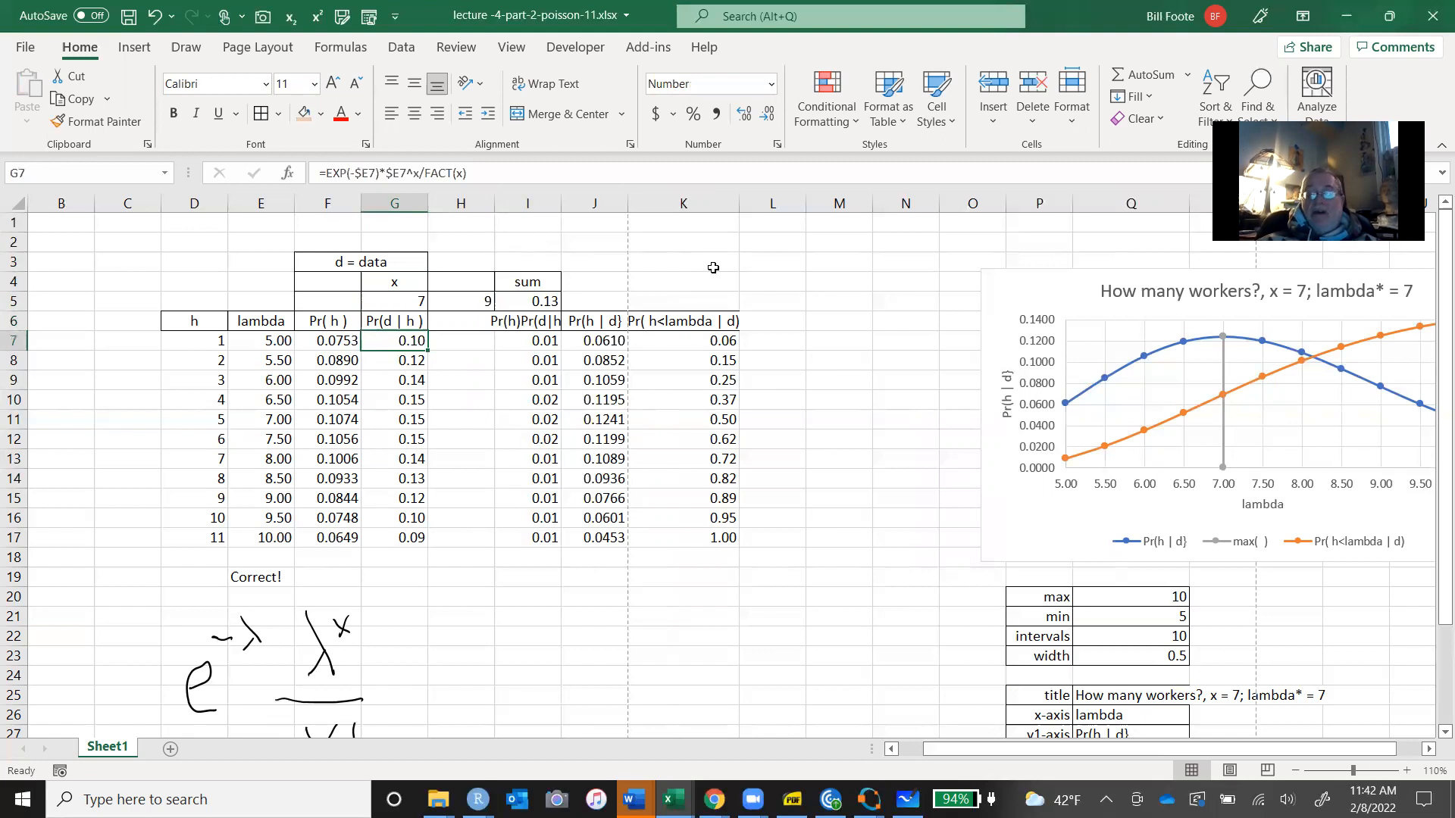
Enter the formula =POISSON(H$5, $E7, FALSE) in H7 for the likelihood of the second observation.
key("Right")
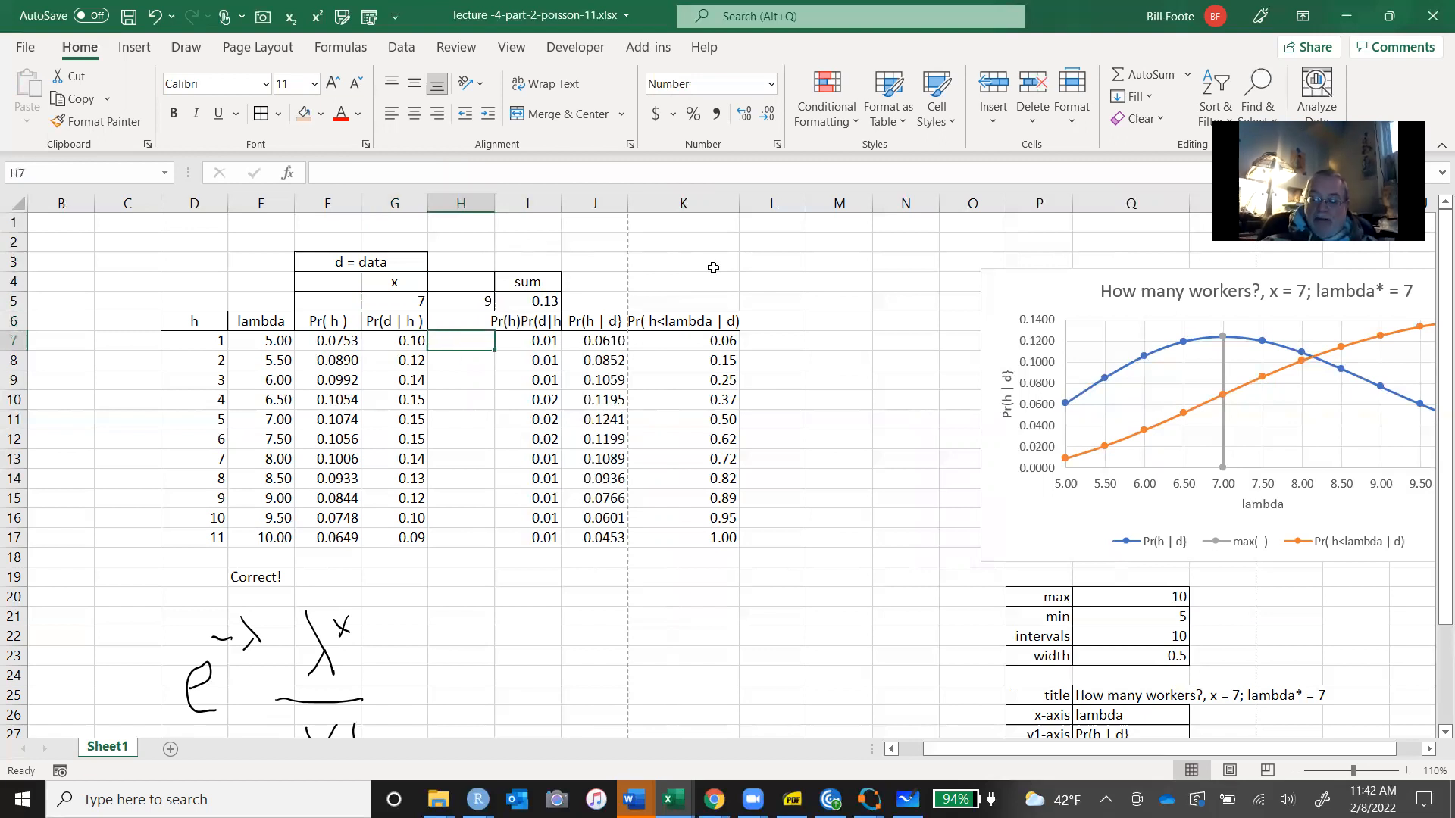
type("=po")
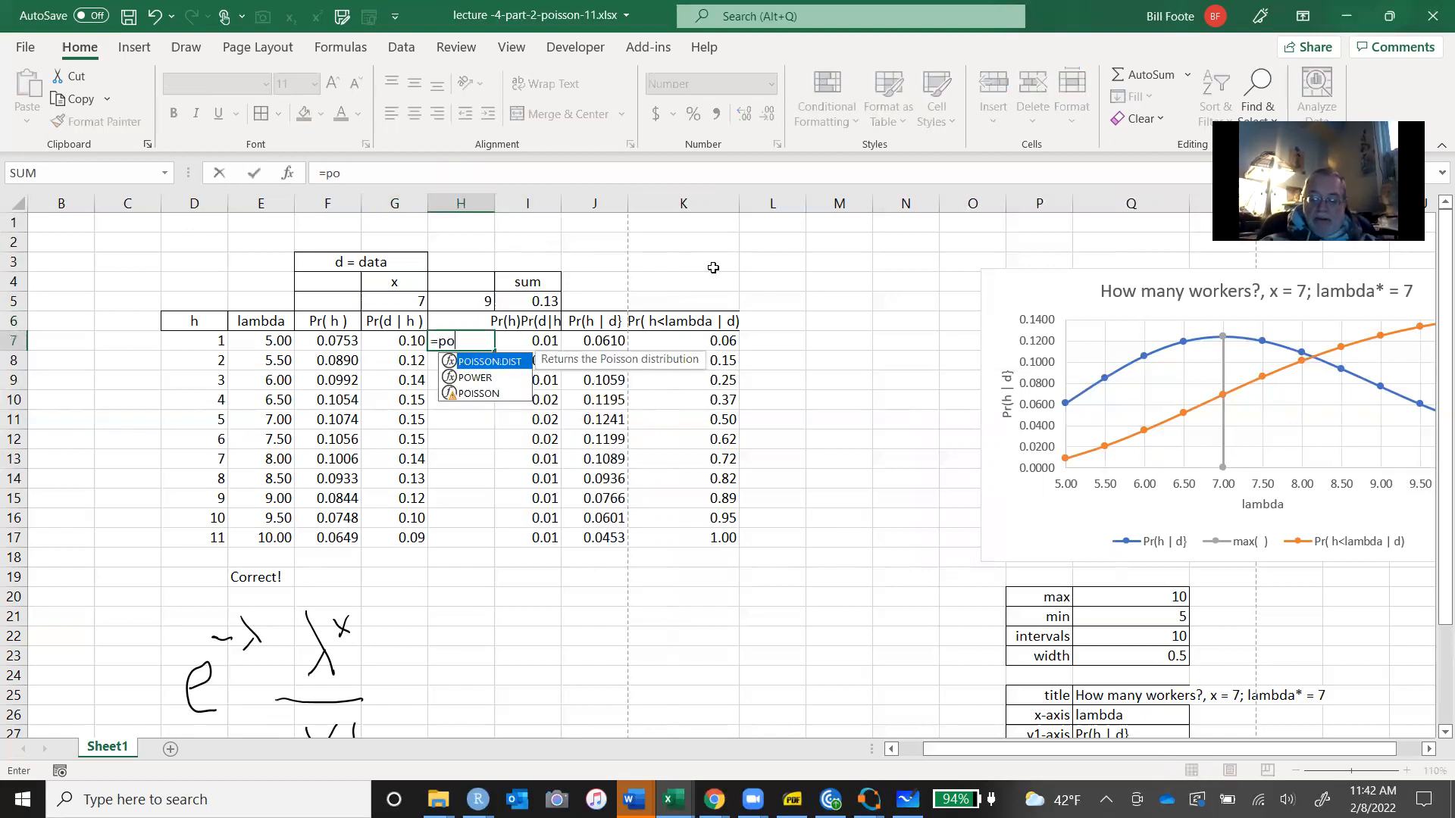
type("isson")
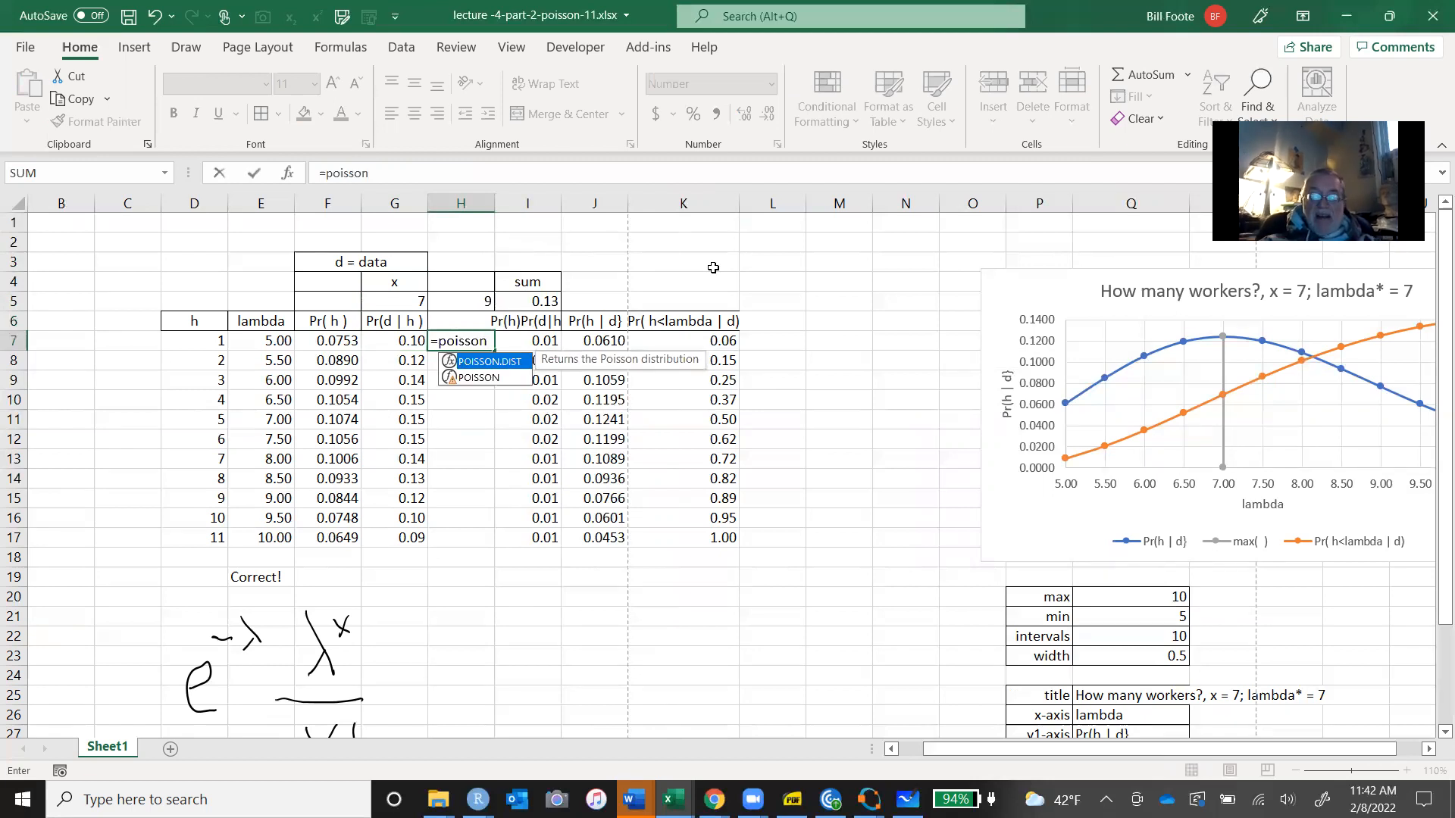
type("(")
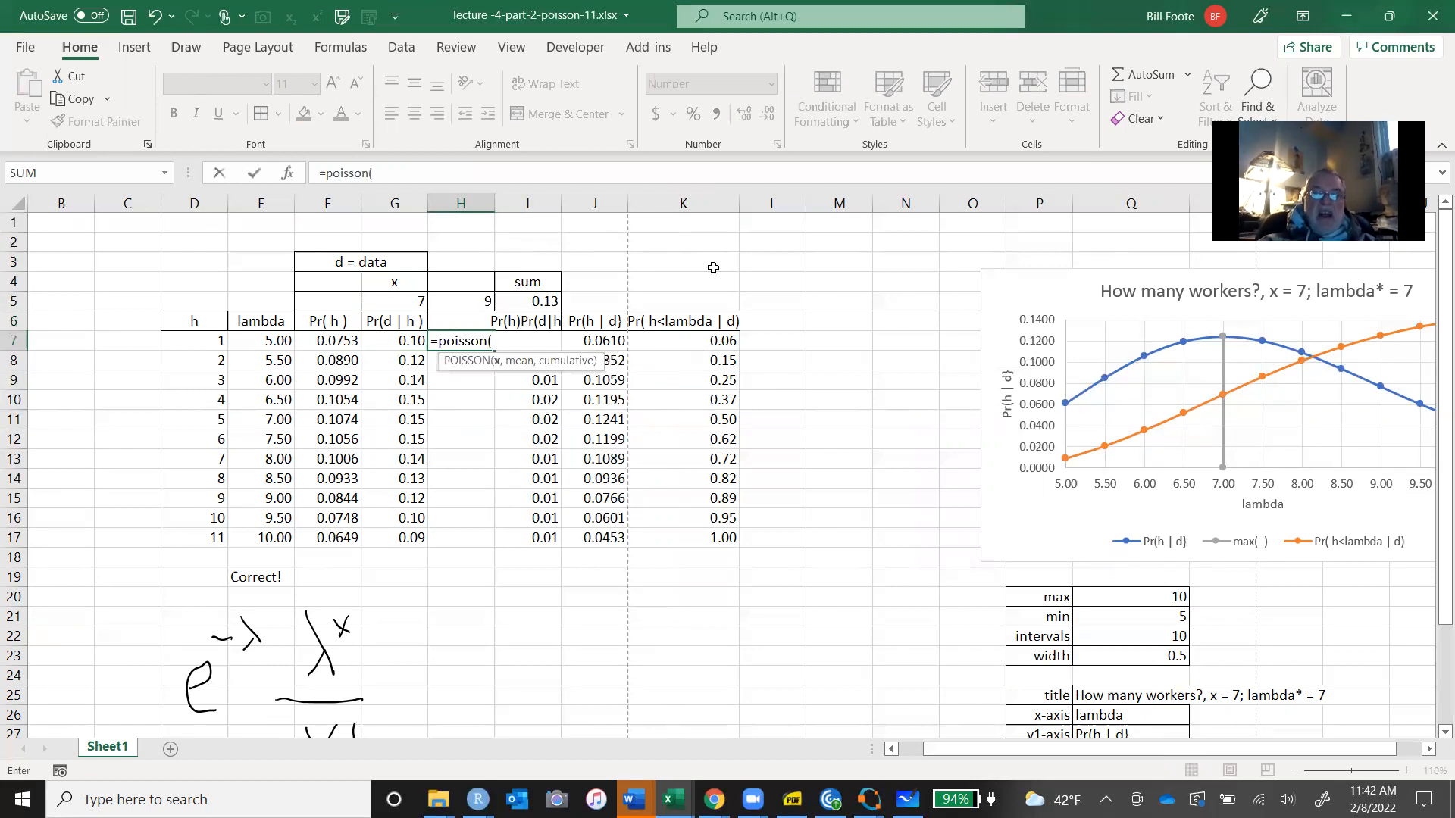
left_click(480, 302)
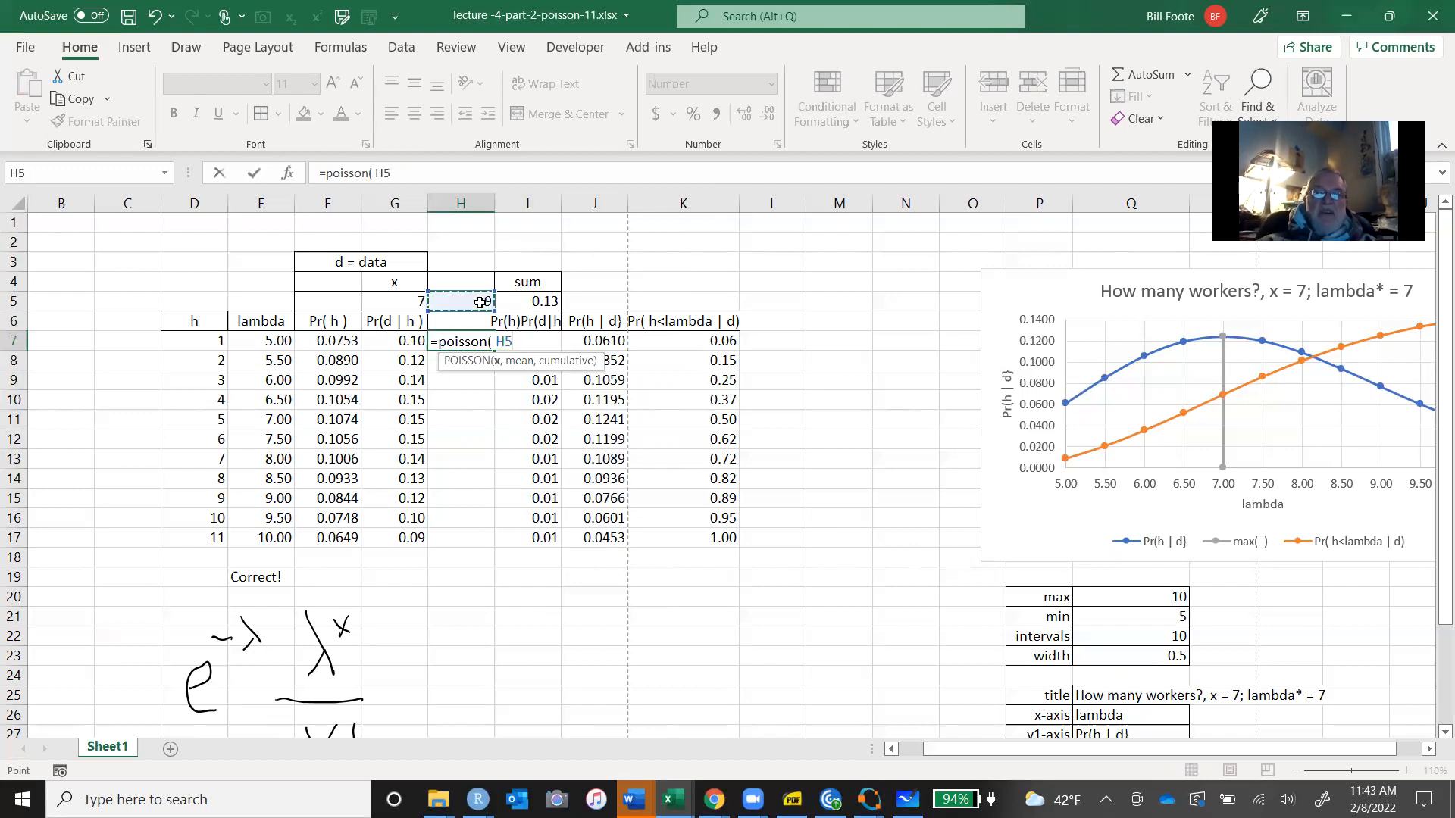
left_click(386, 175)
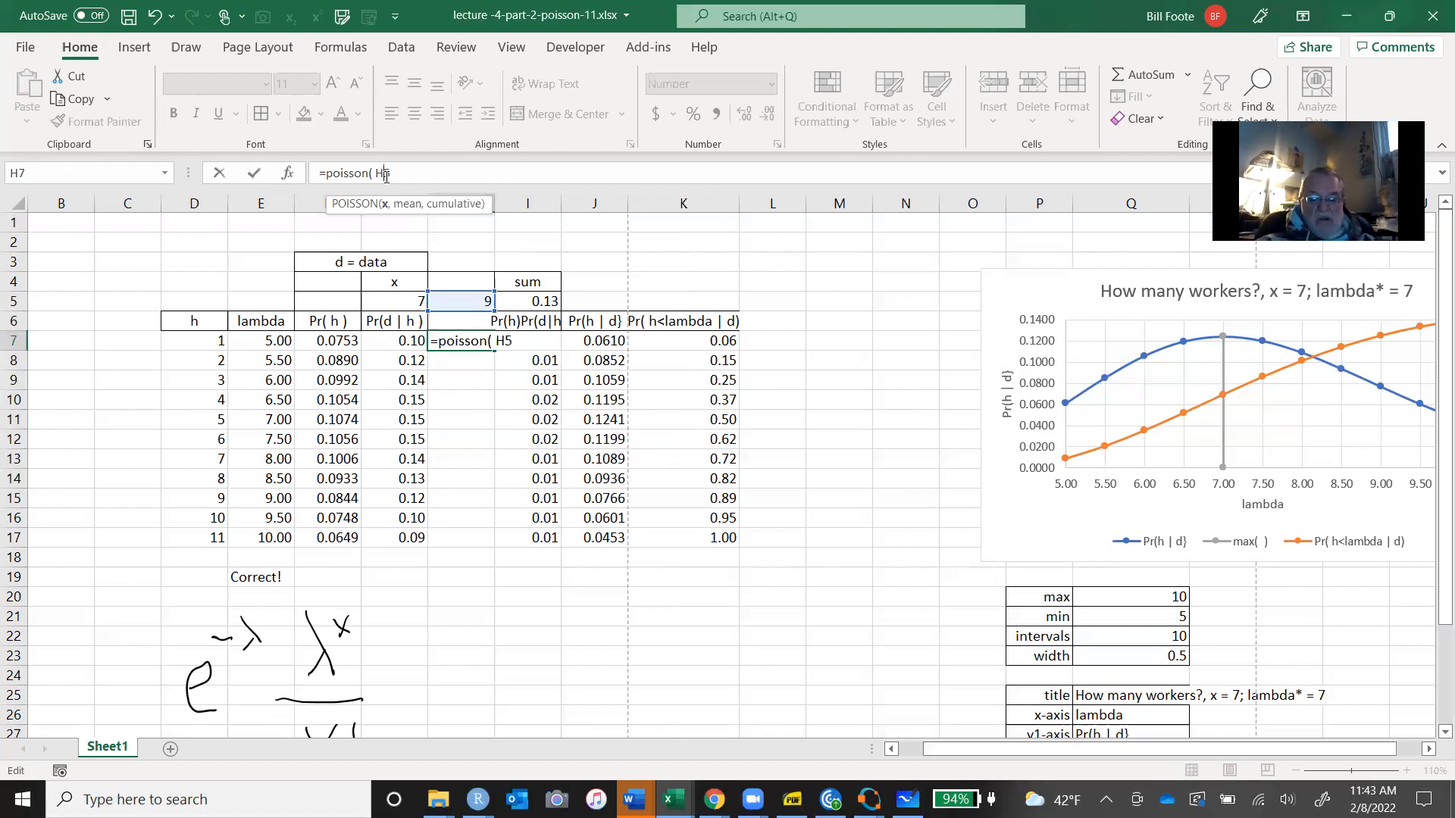
type("$5")
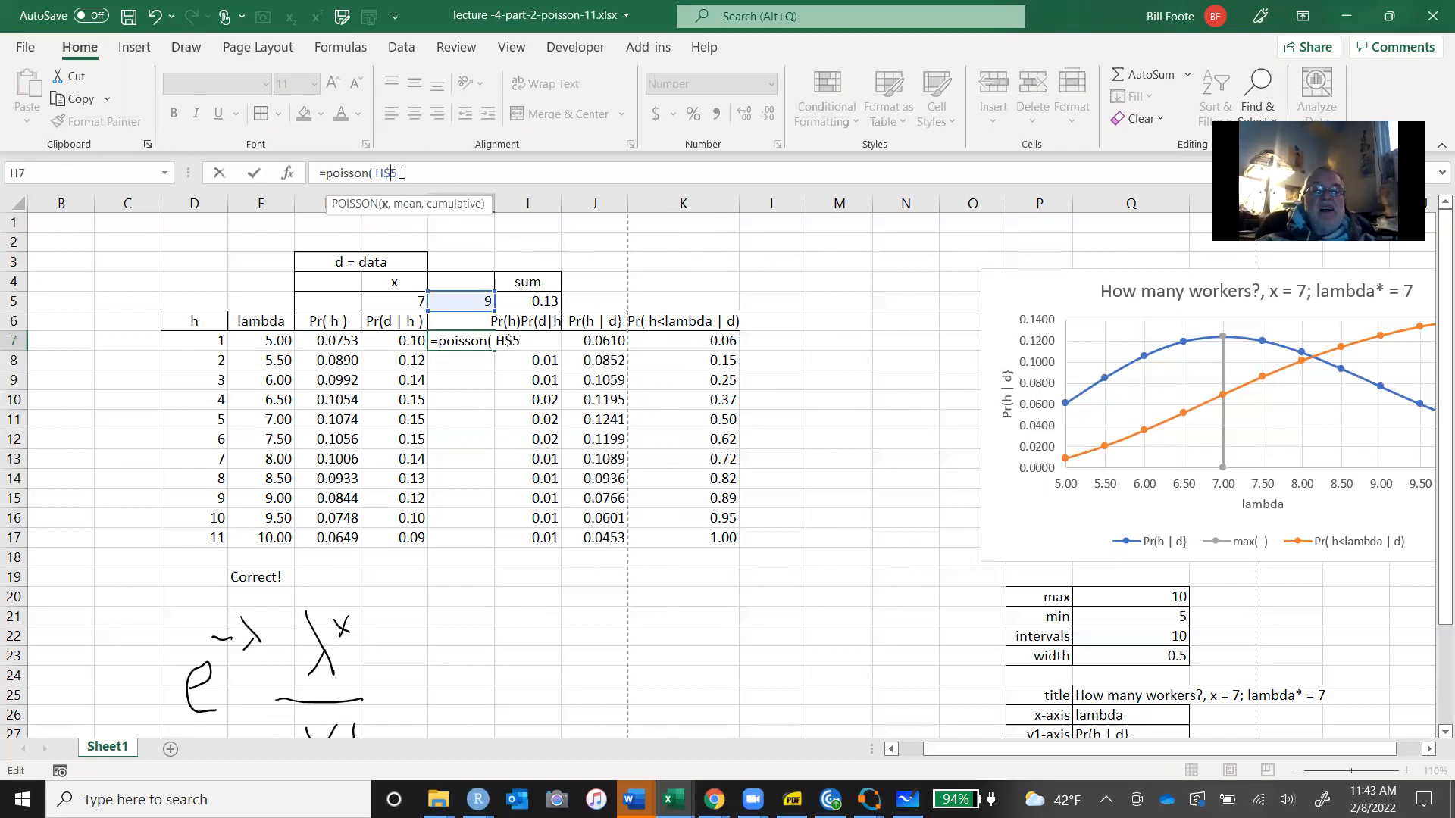
type(",")
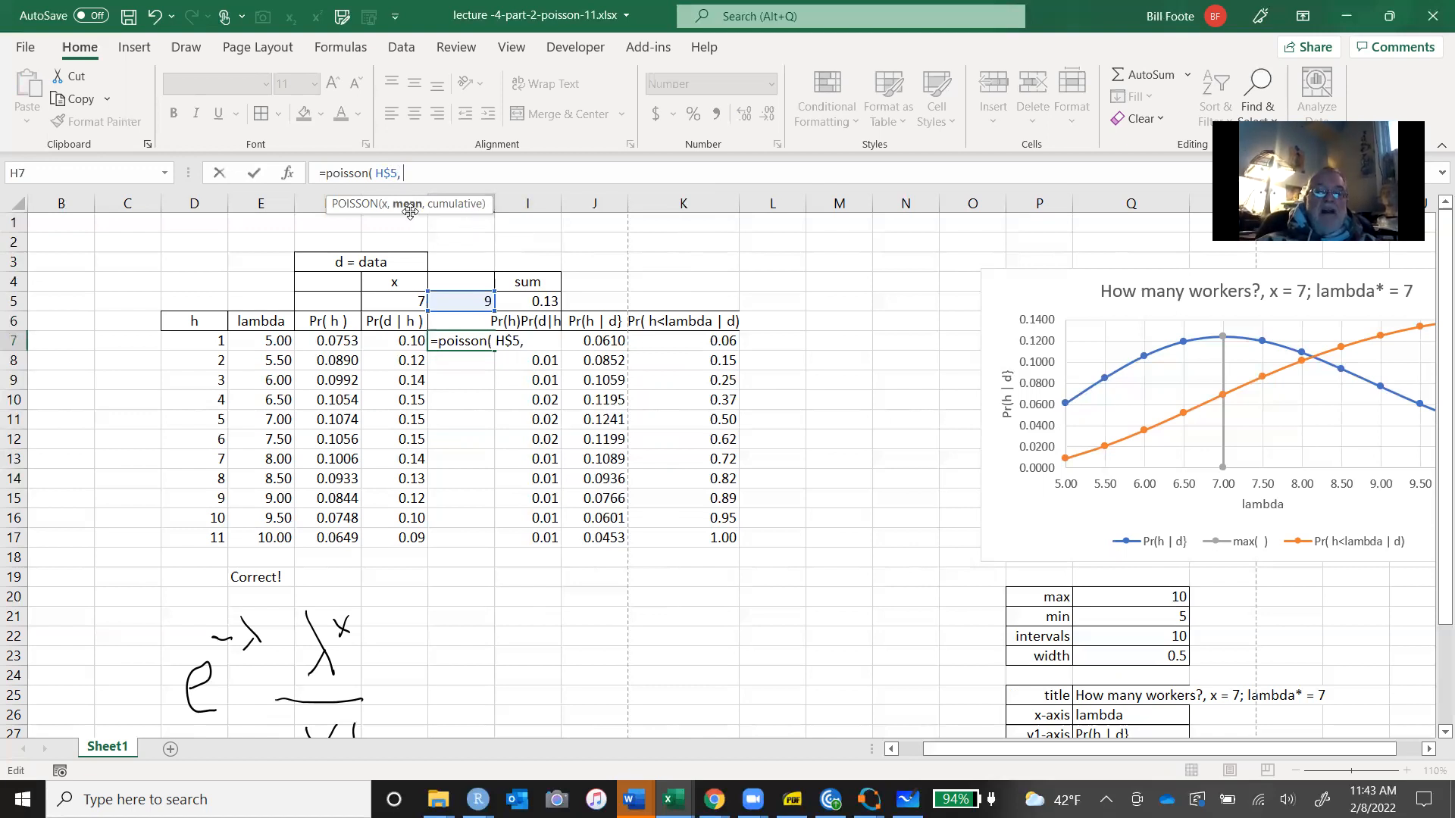
left_click(289, 342)
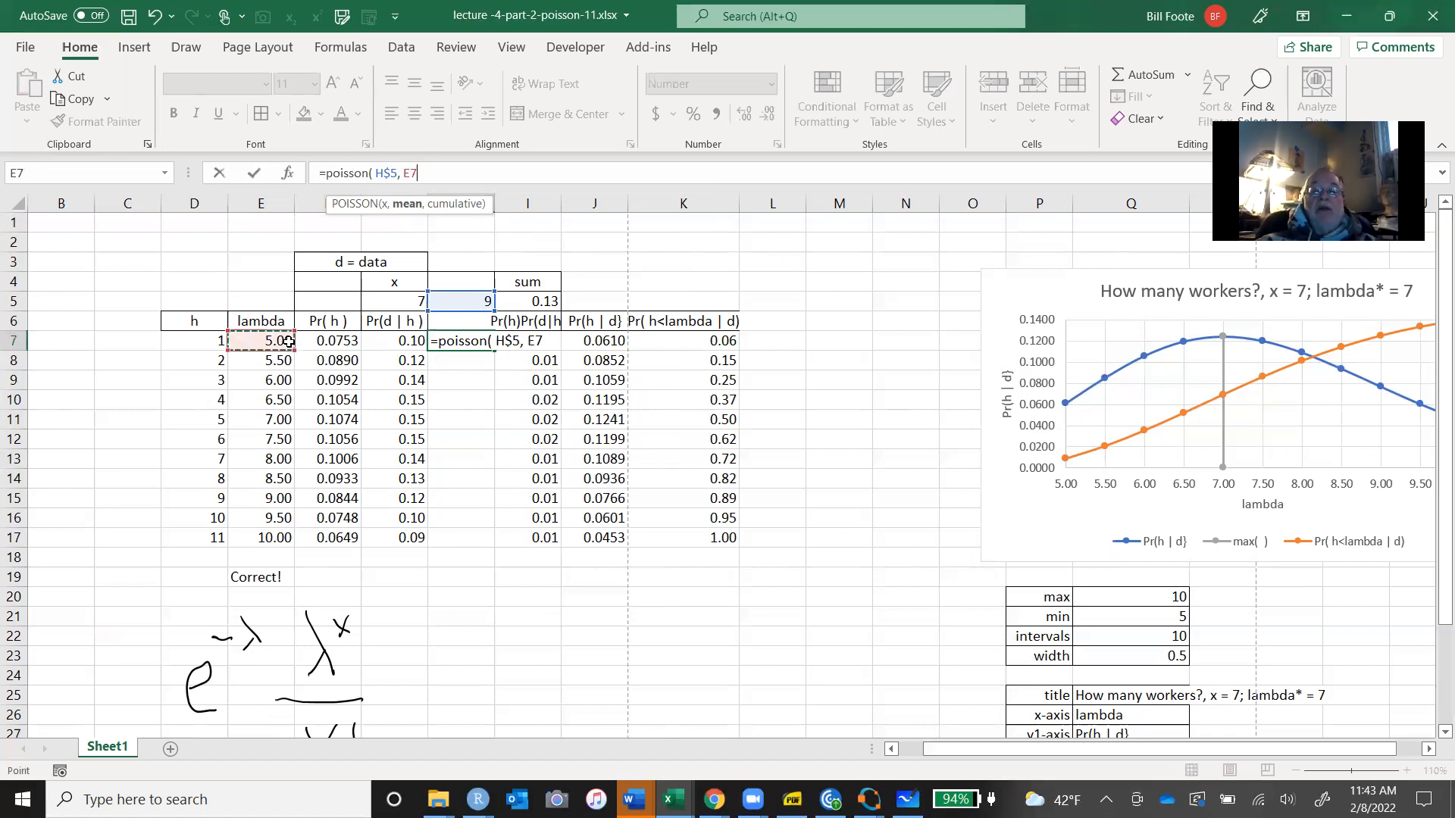
left_click(405, 172)
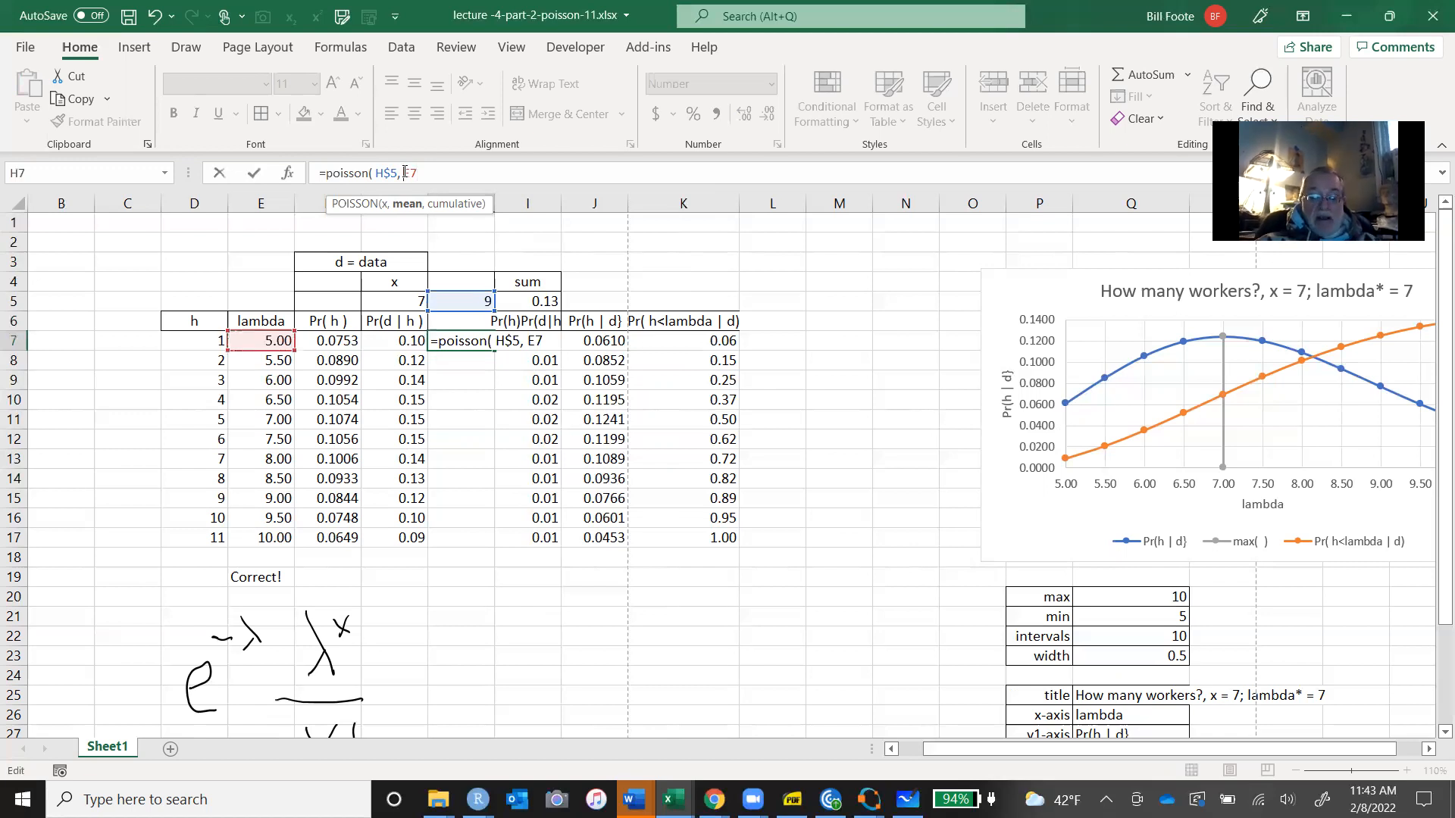
type("$5")
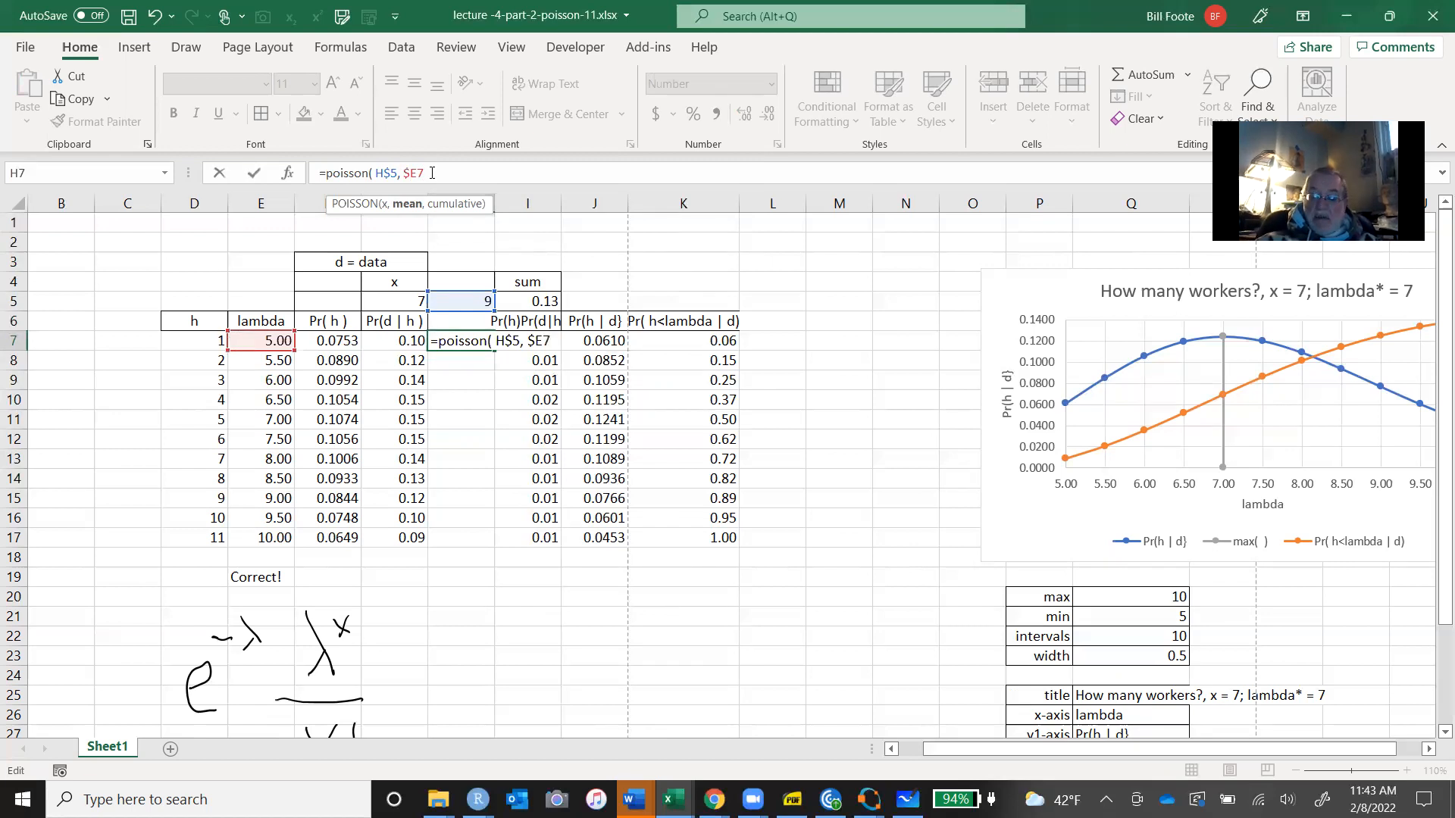
type(",")
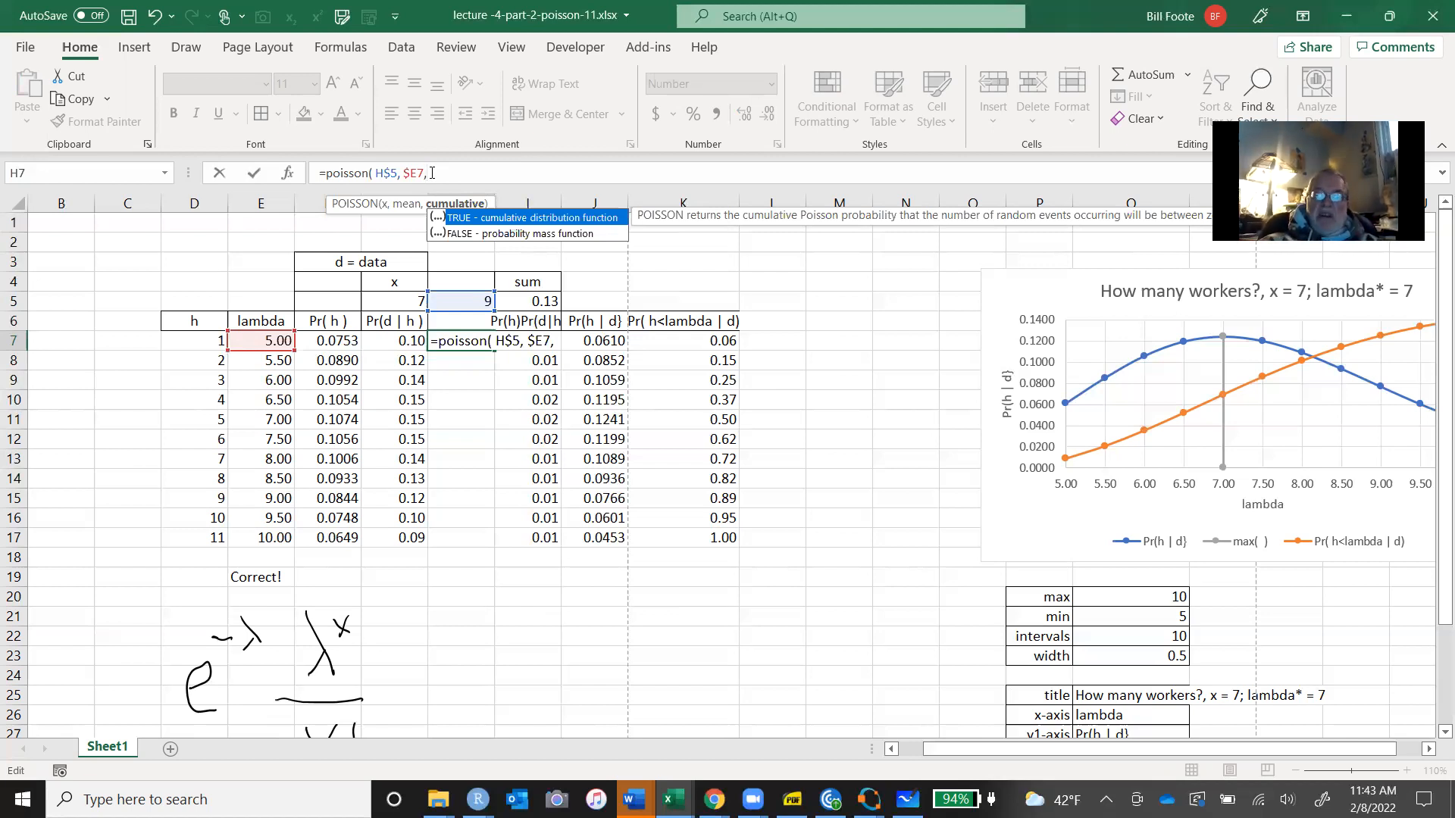
left_click(533, 235)
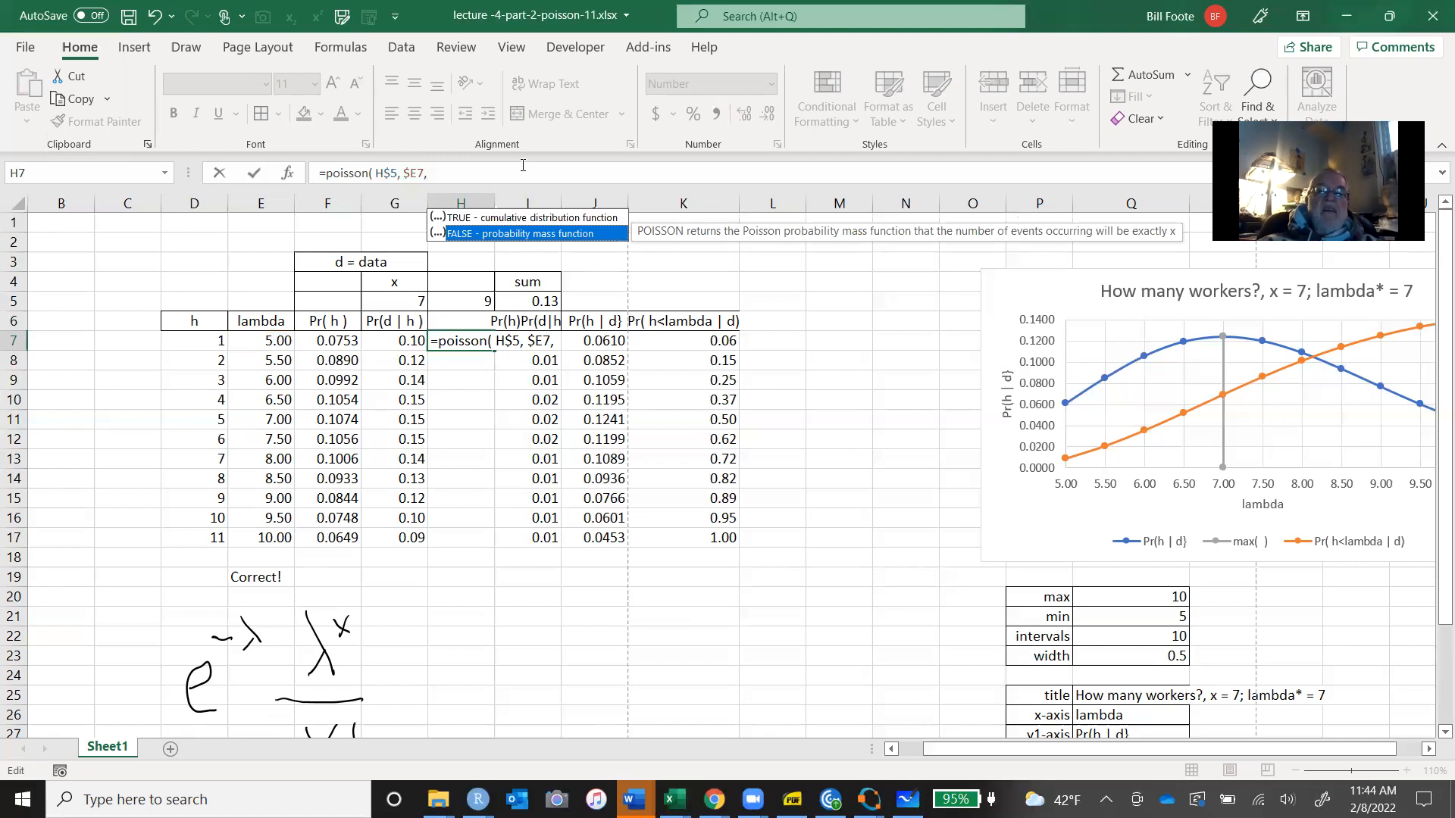
double_click(502, 234)
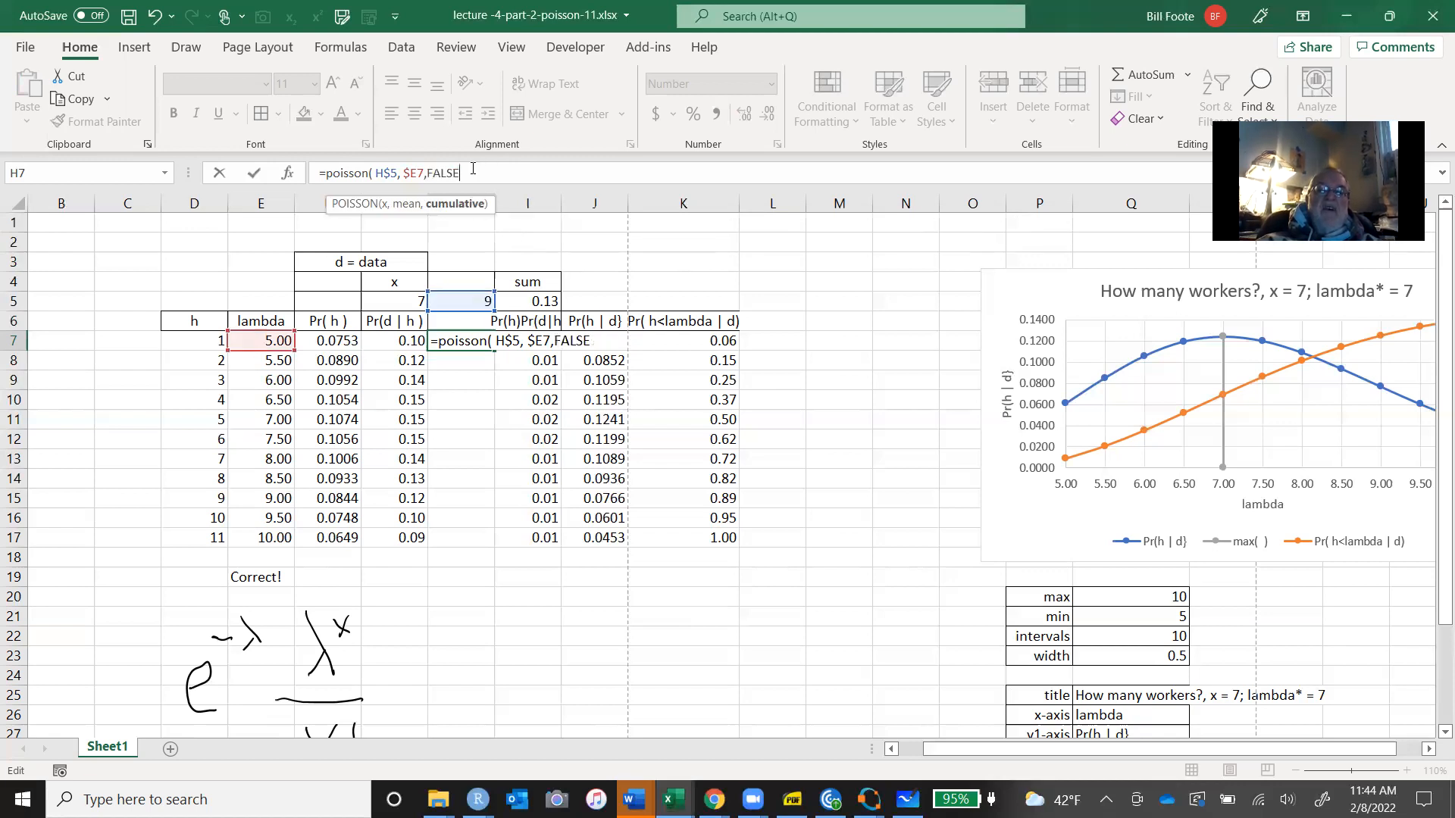
type(")")
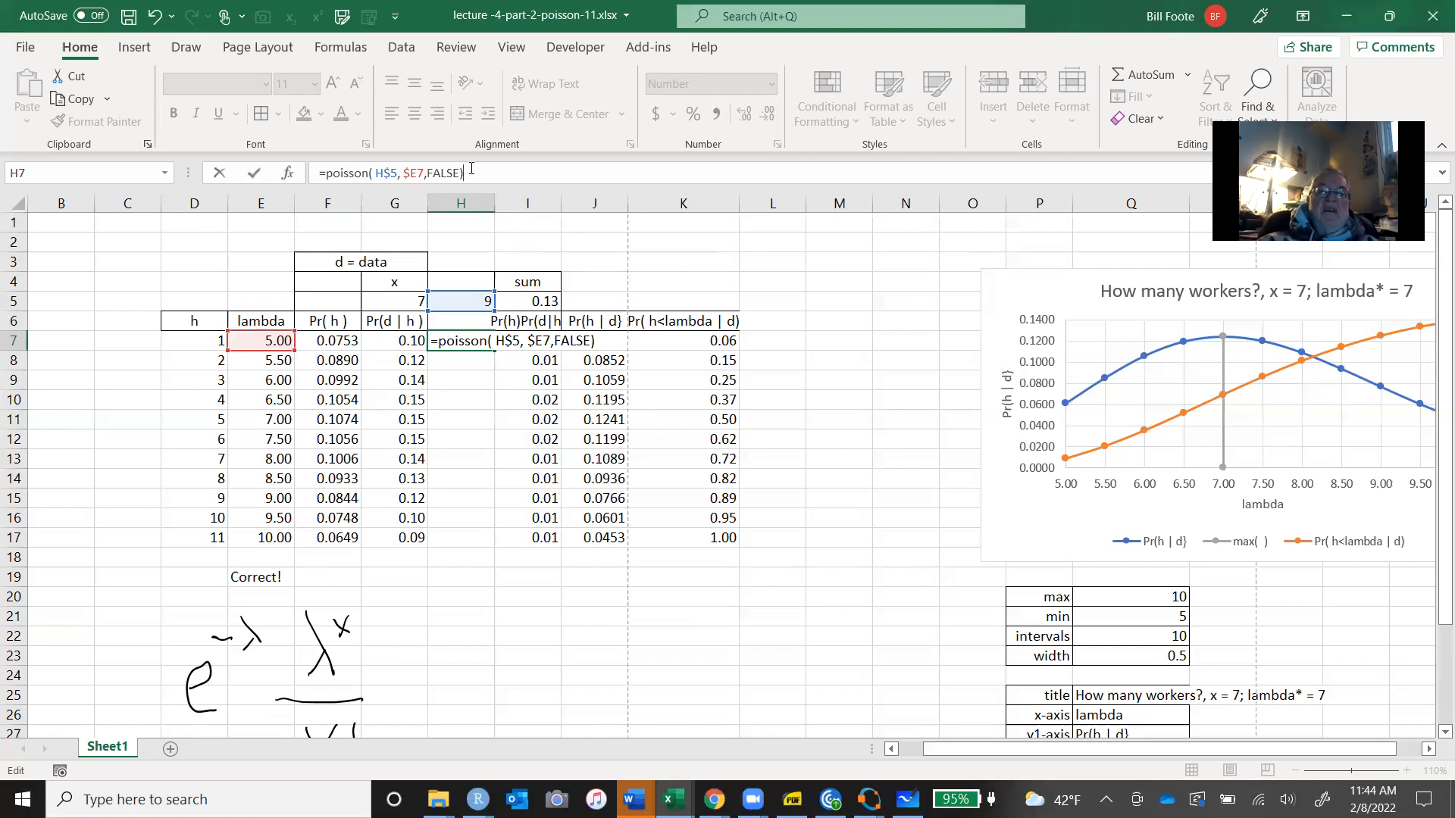
key("Return")
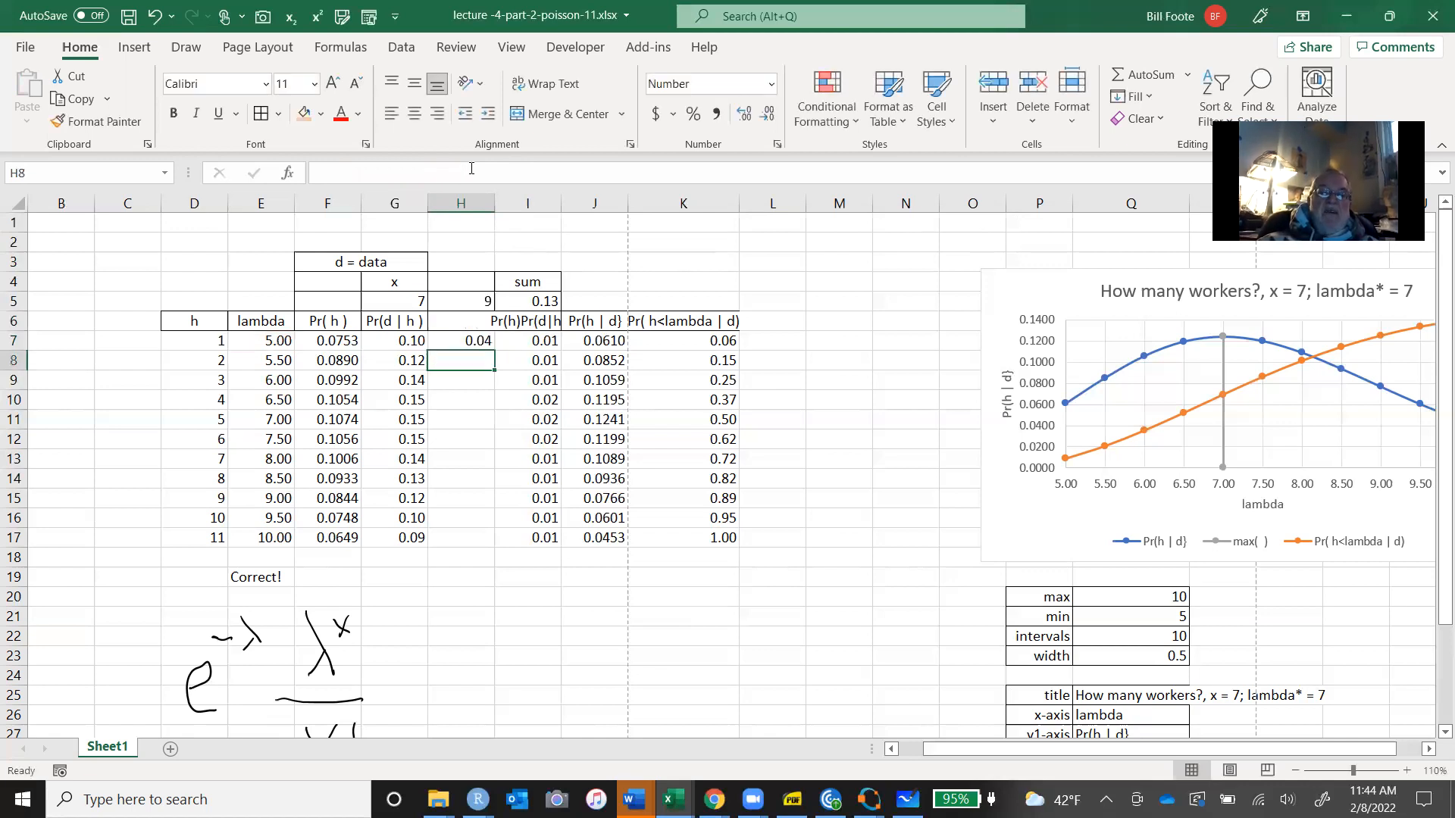
Replace the joint probability formula in I7 with =PRODUCT(F7:H7).
key("Up")
key("Right")
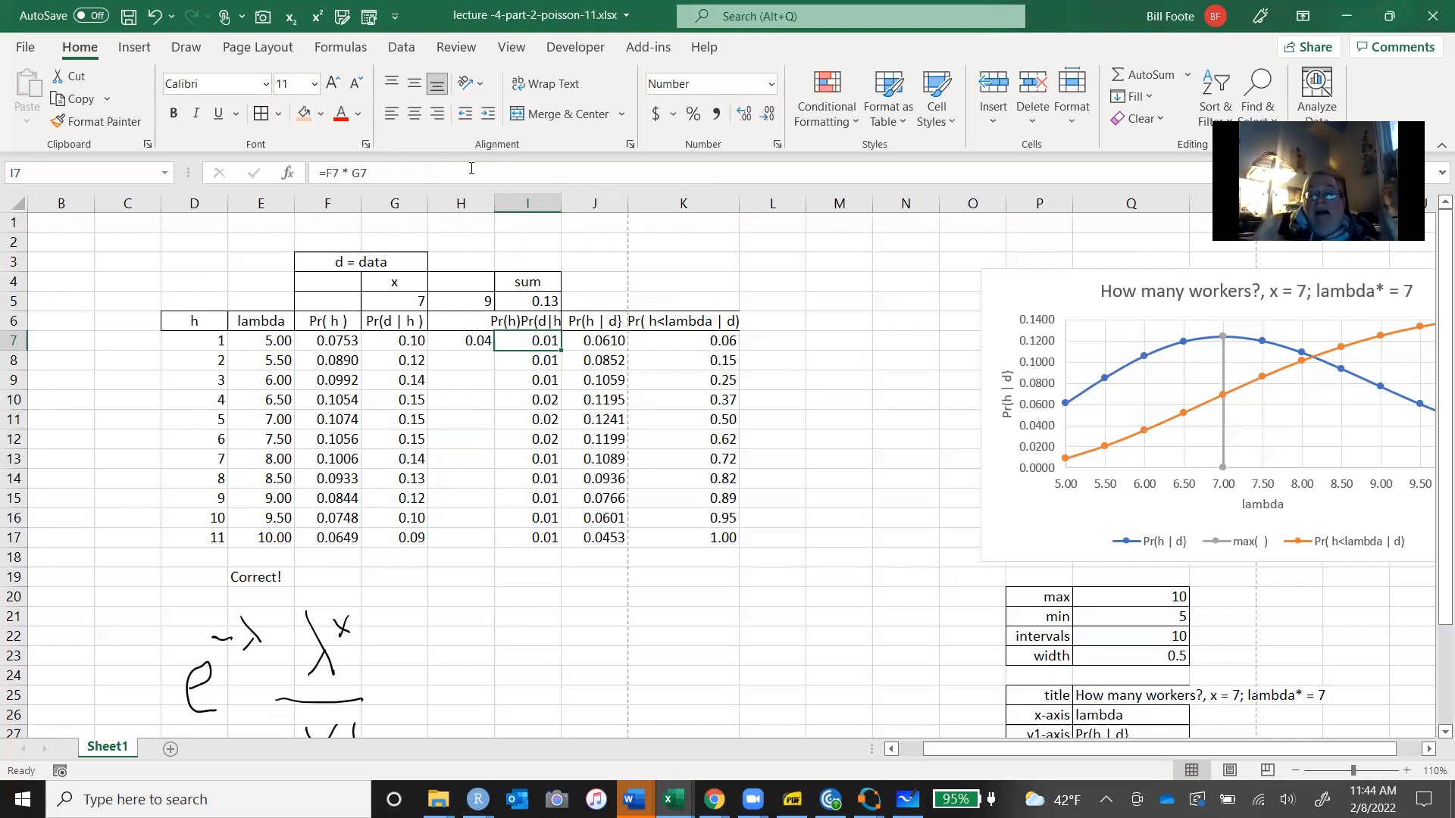
type("=")
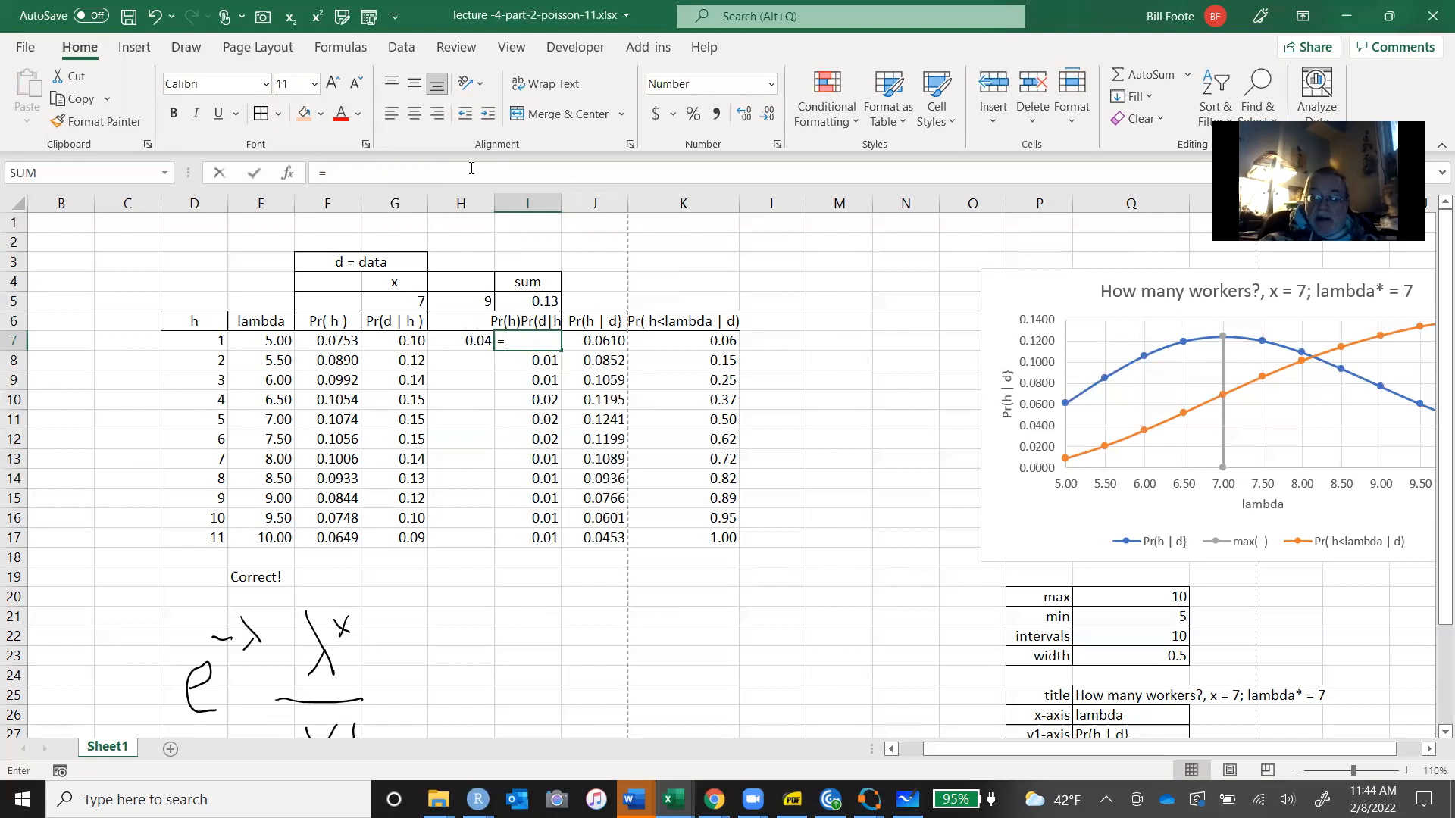
type("produ")
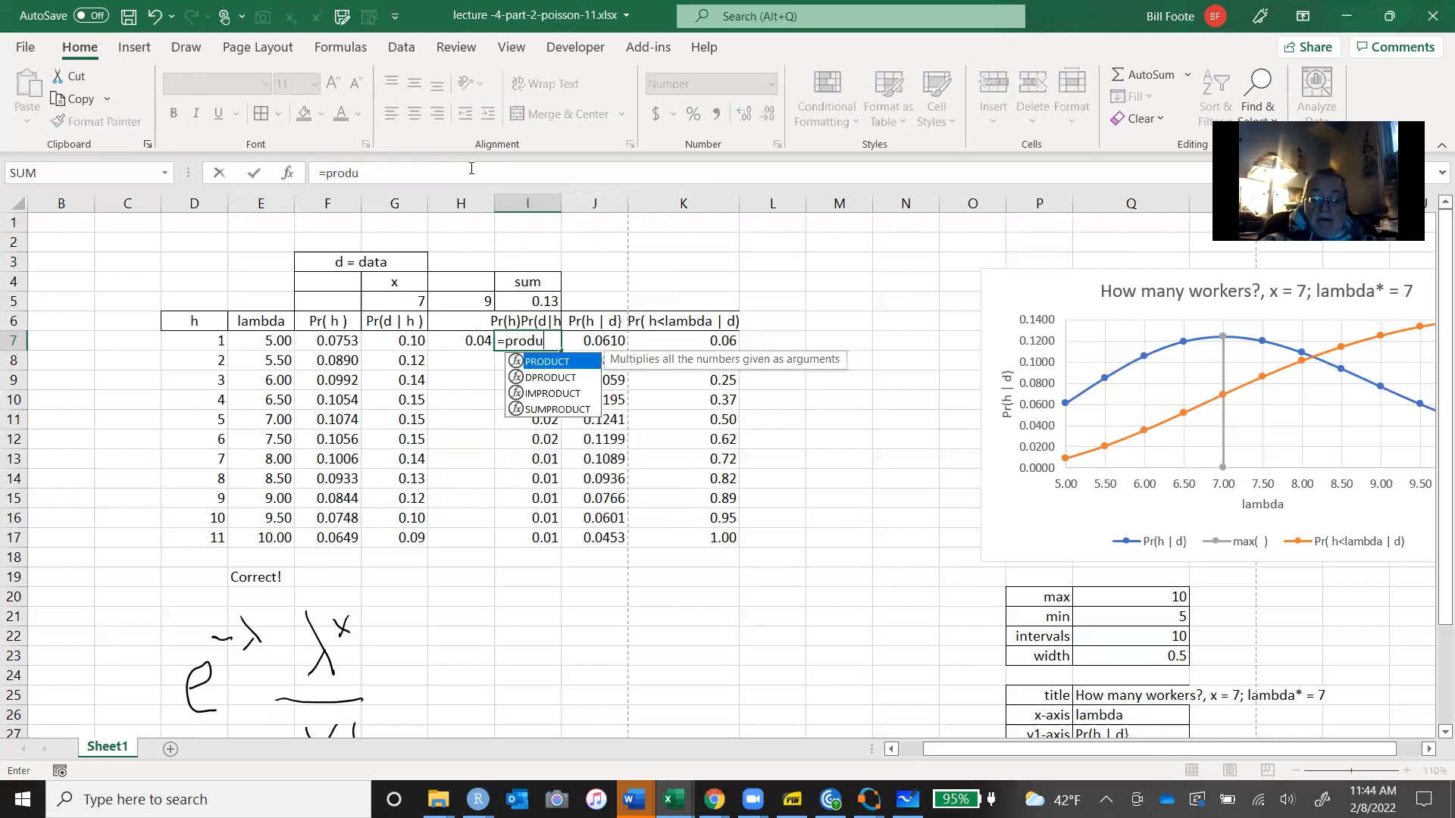
type("ct(")
key("Left")
key("Left")
key("Left")
key("shift+Right")
key("shift+Right")
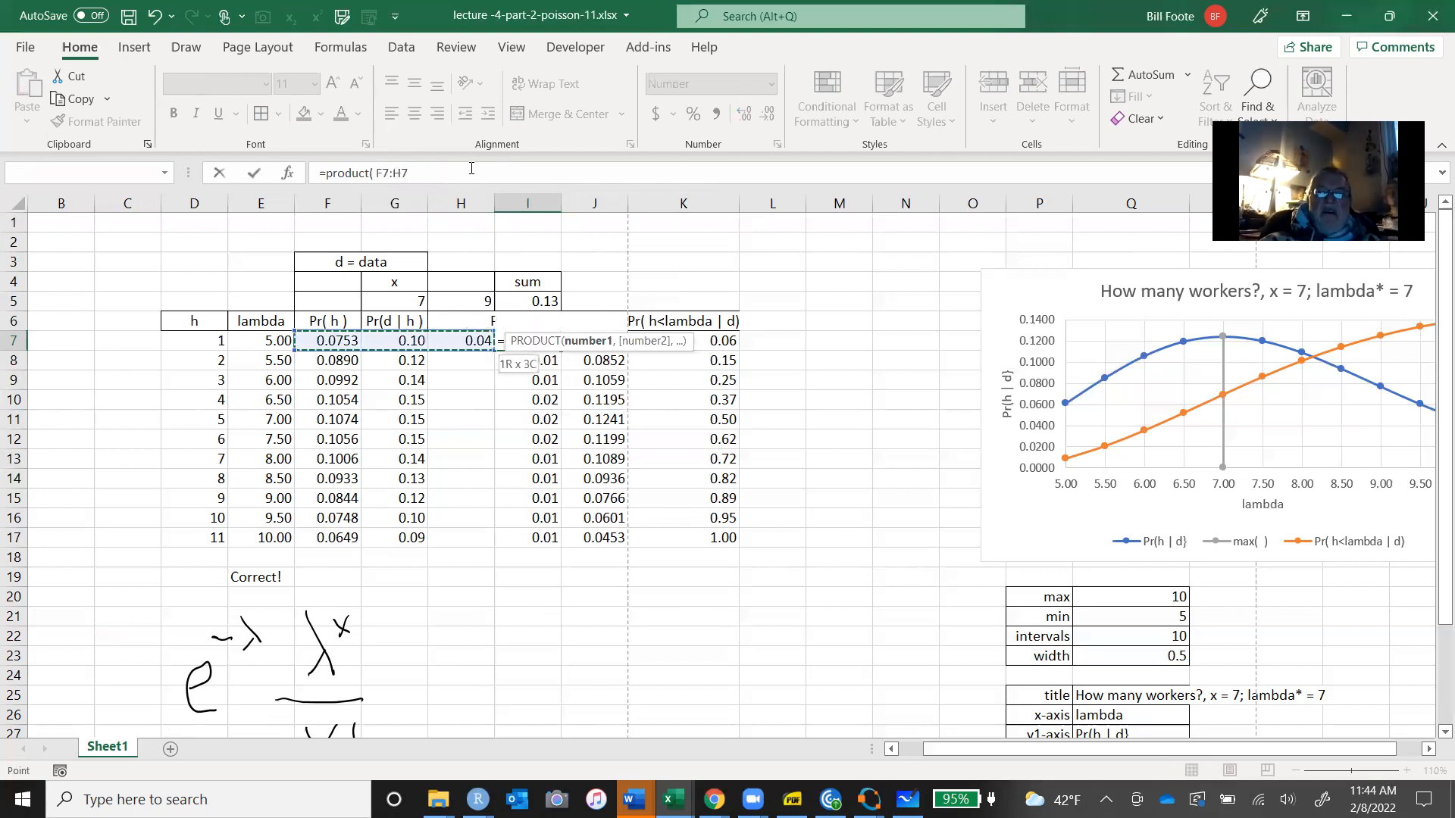
left_click(470, 169)
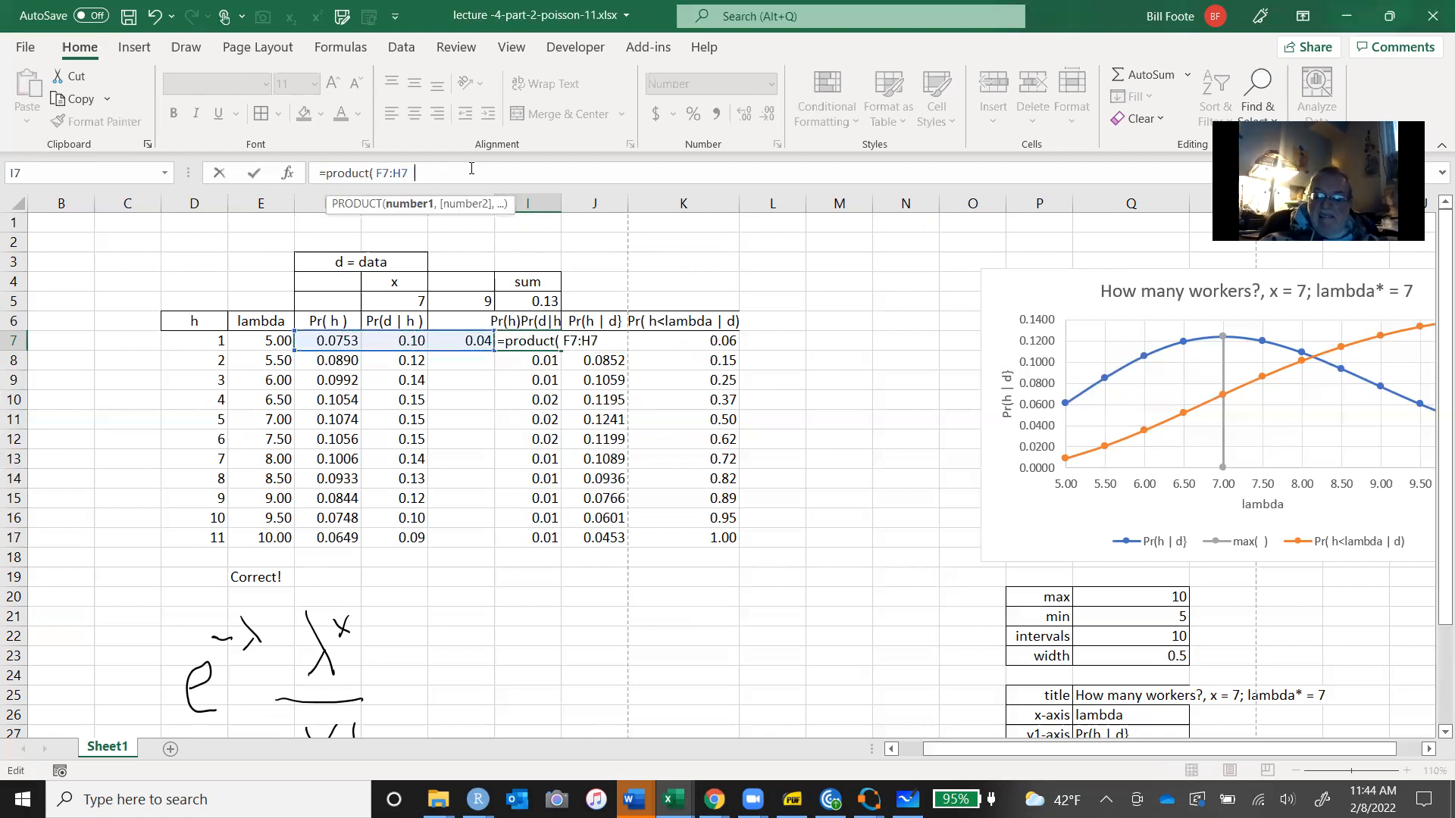
type(")")
key("Return")
key("Up")
key("ctrl+c")
key("shift+Down")
key("shift+Down")
key("shift+Down")
key("shift+Down")
key("shift+Down")
key("shift+Down")
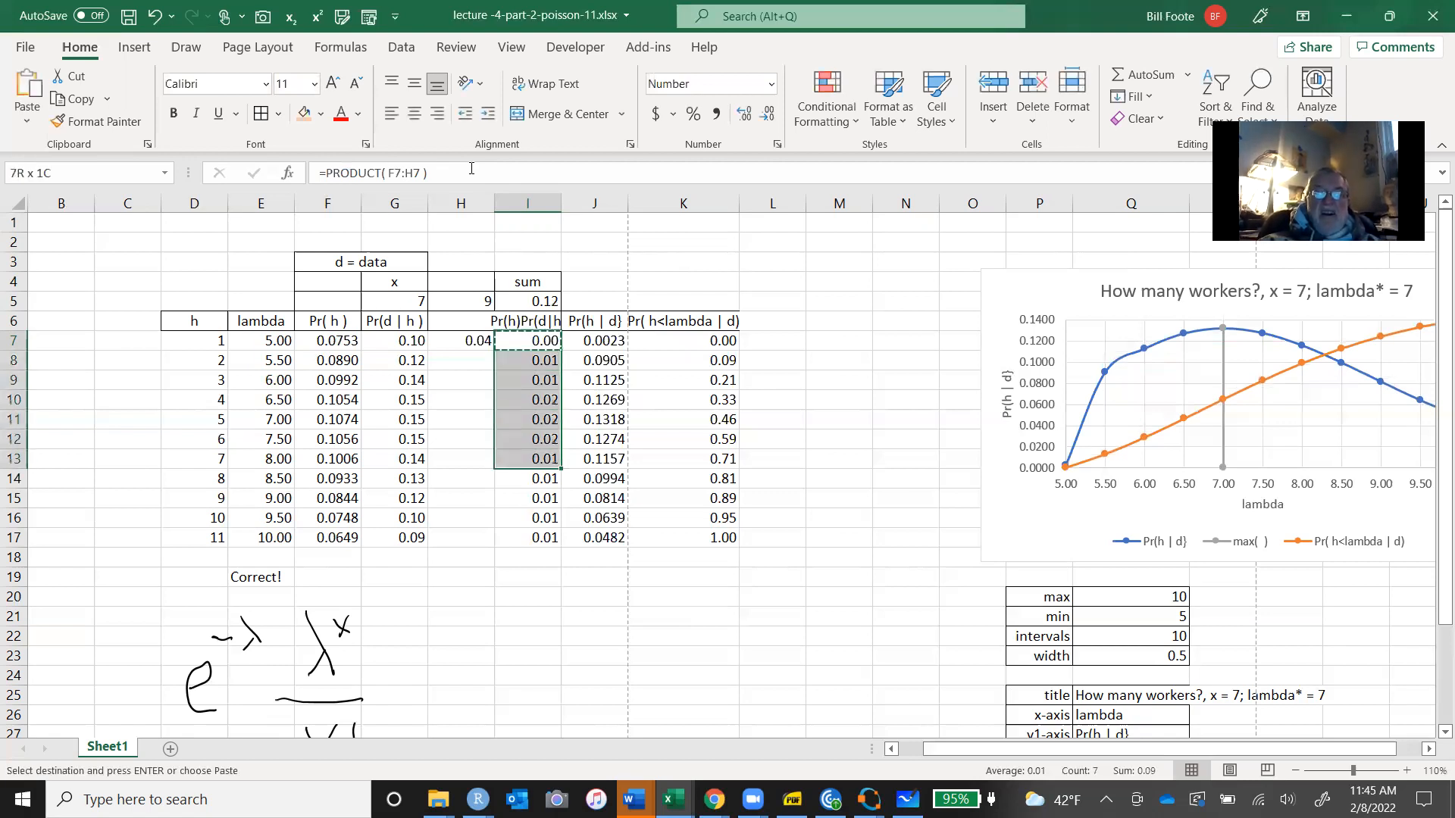
key("shift+Down")
key("ctrl+v")
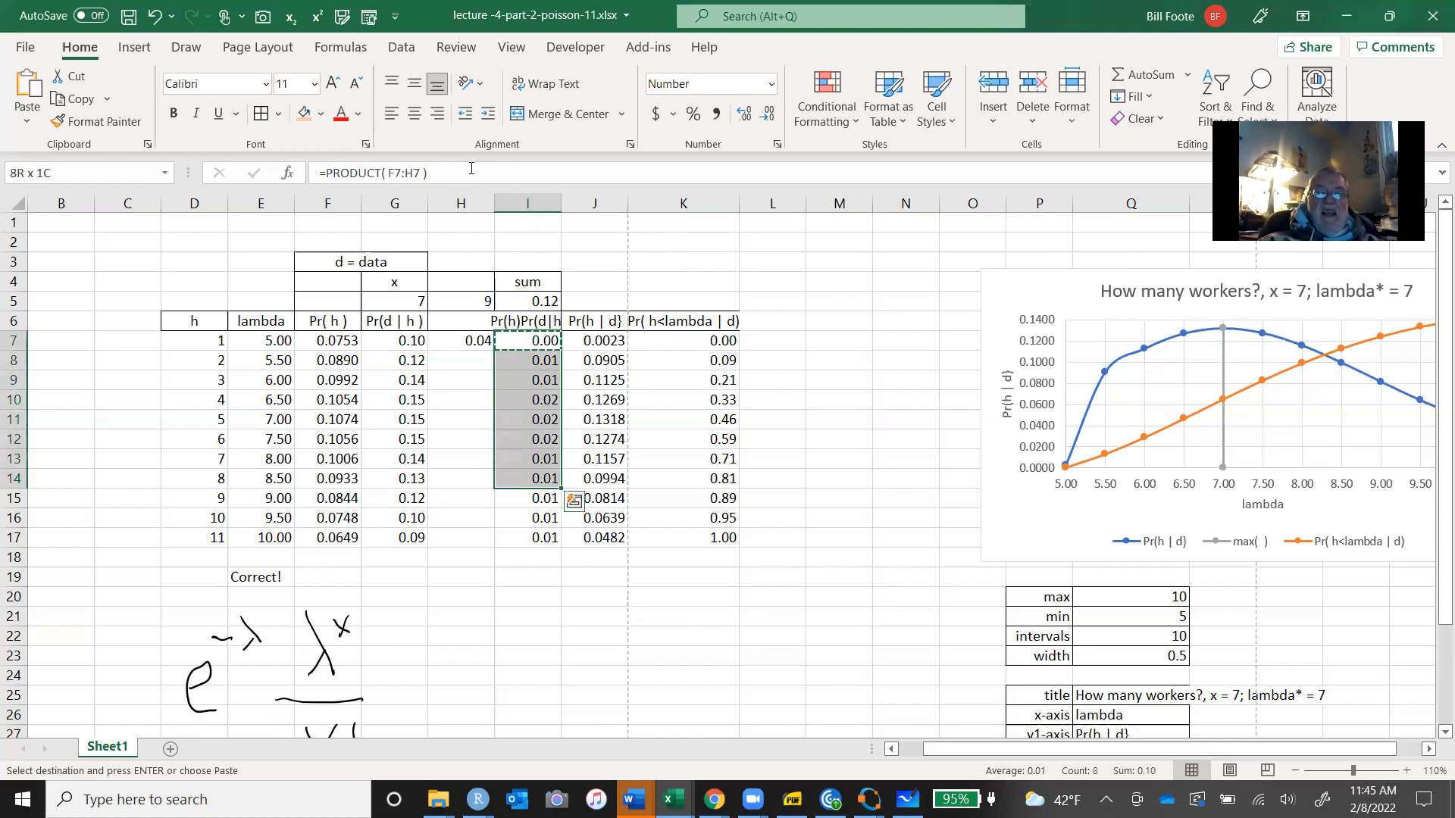
key("Up")
key("Down")
Copy the second-likelihood and joint probability formulas in H7:I7 down through row 17.
key("Left")
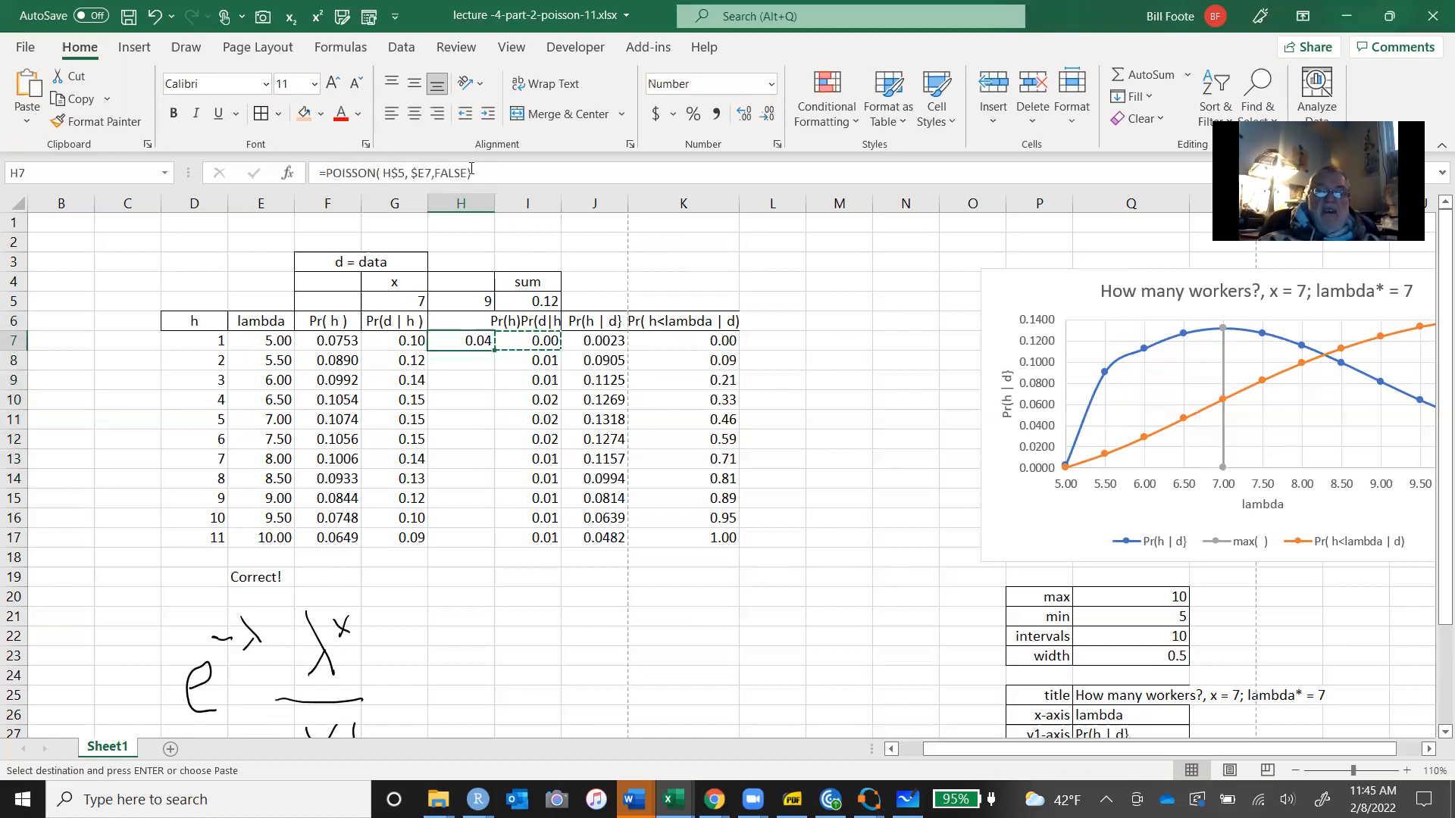
key("shift+Right")
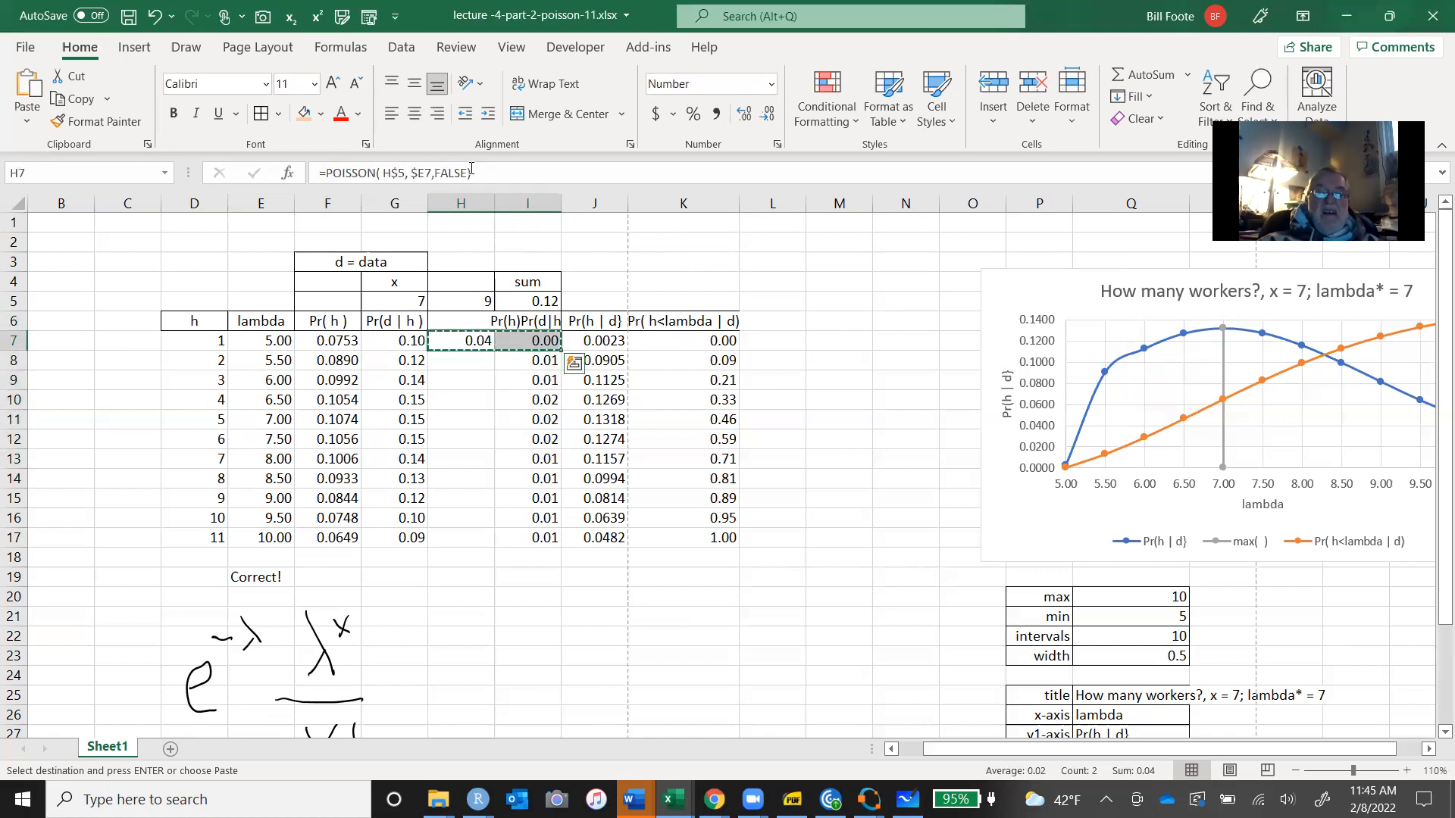
key("shift+Down")
key("shift+Down")
key("shift+Down")
key("shift+Down")
key("shift+Down")
key("shift+Down")
key("shift+Down")
key("shift+Down")
key("shift+Down")
key("shift+Down")
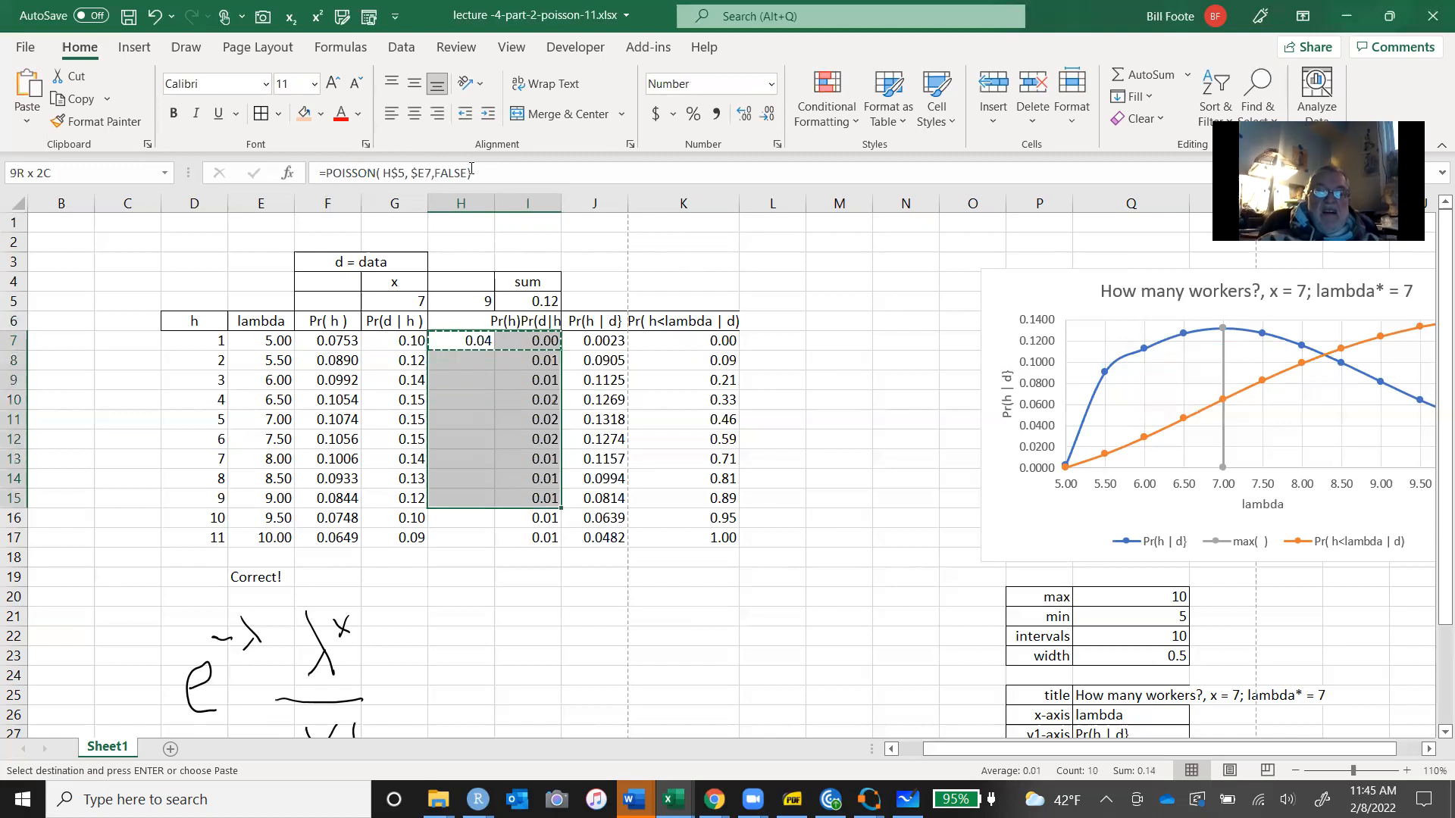
key("ctrl+v")
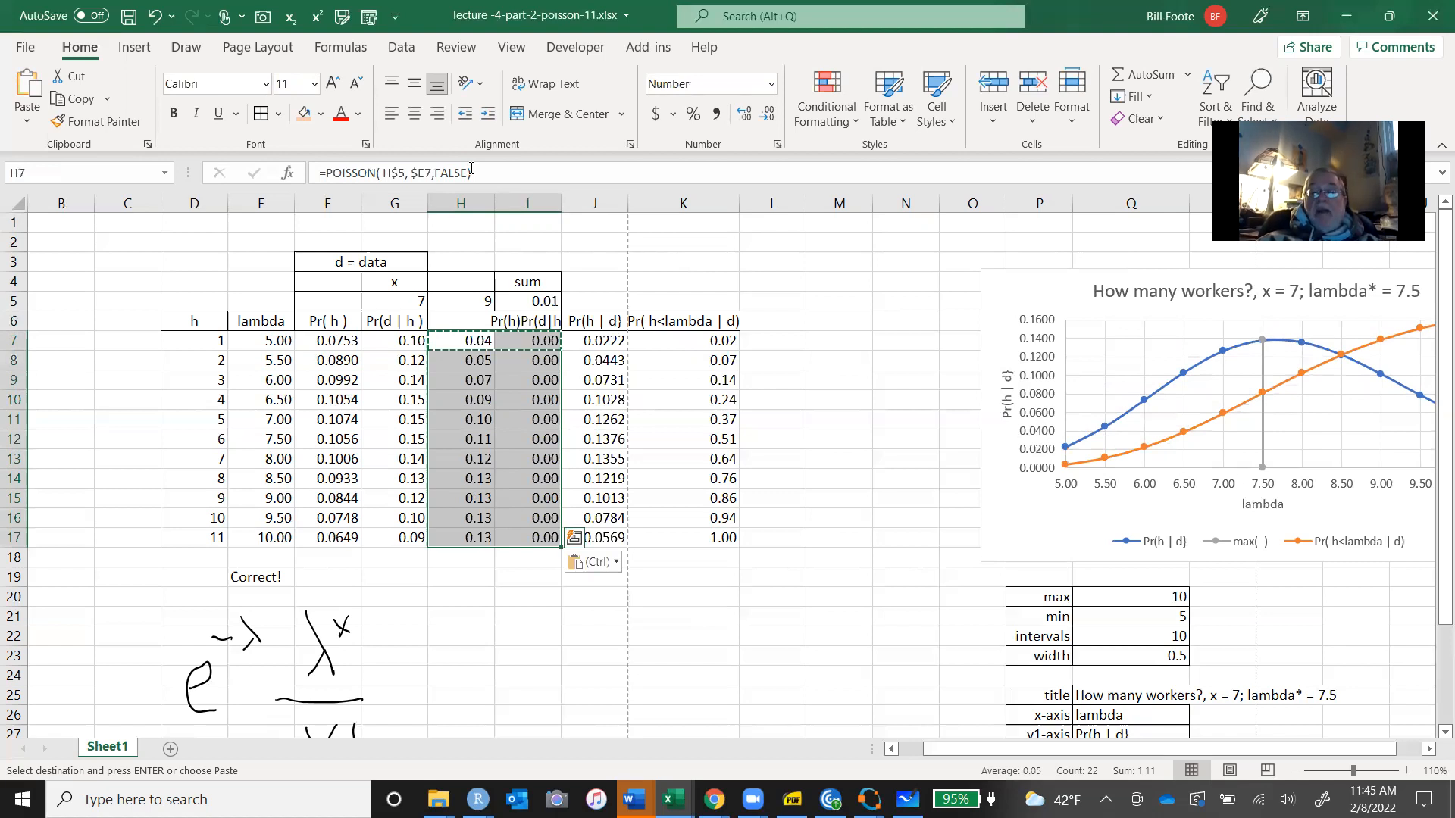
Examine the posterior Pr(h | d) formulas in column J, plus the joint probability and prior cells in row 14.
key("Right")
key("Right")
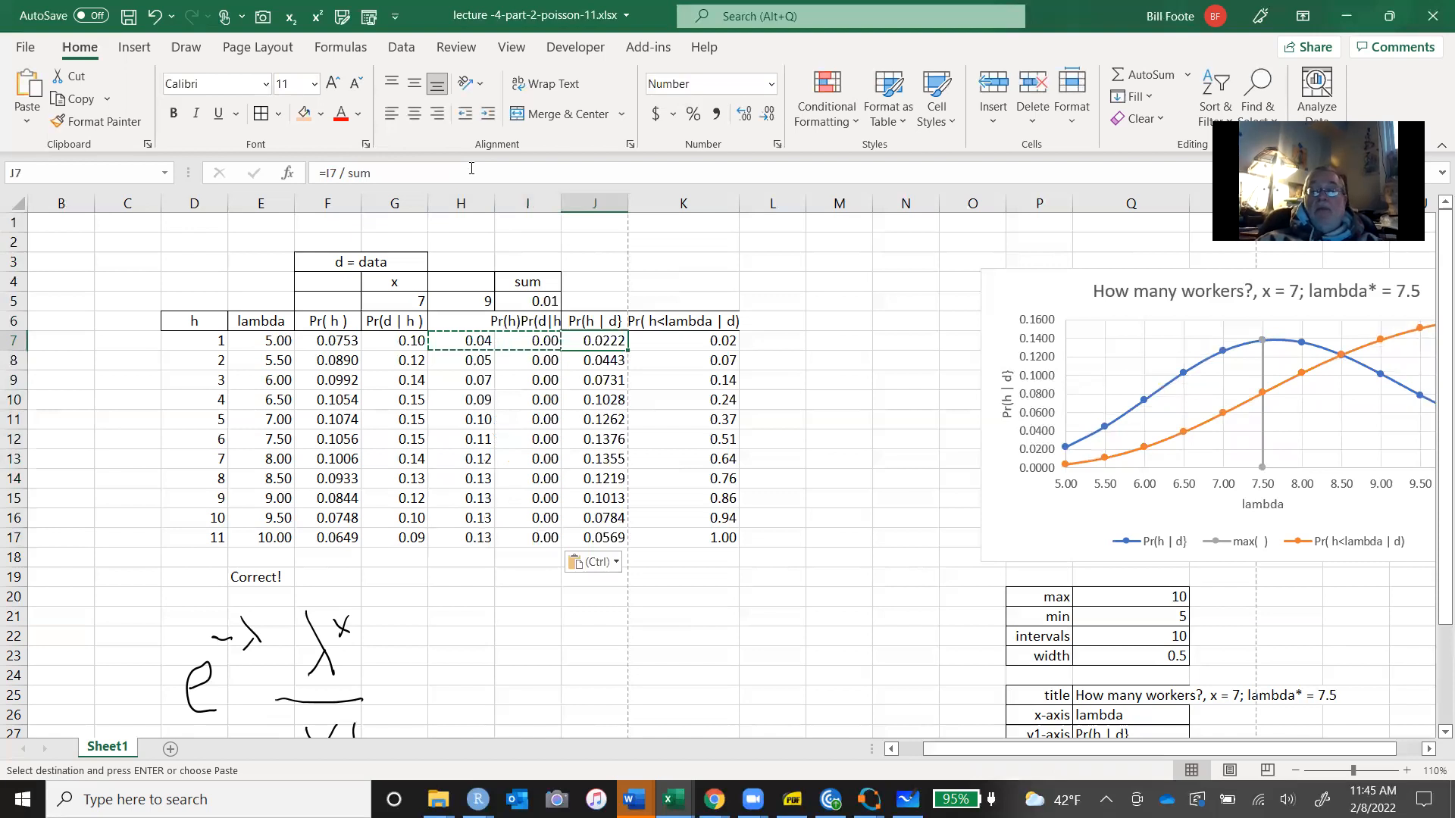
key("Down")
key("Down")
key("Down")
key("Down")
key("Down")
key("Down")
key("Down")
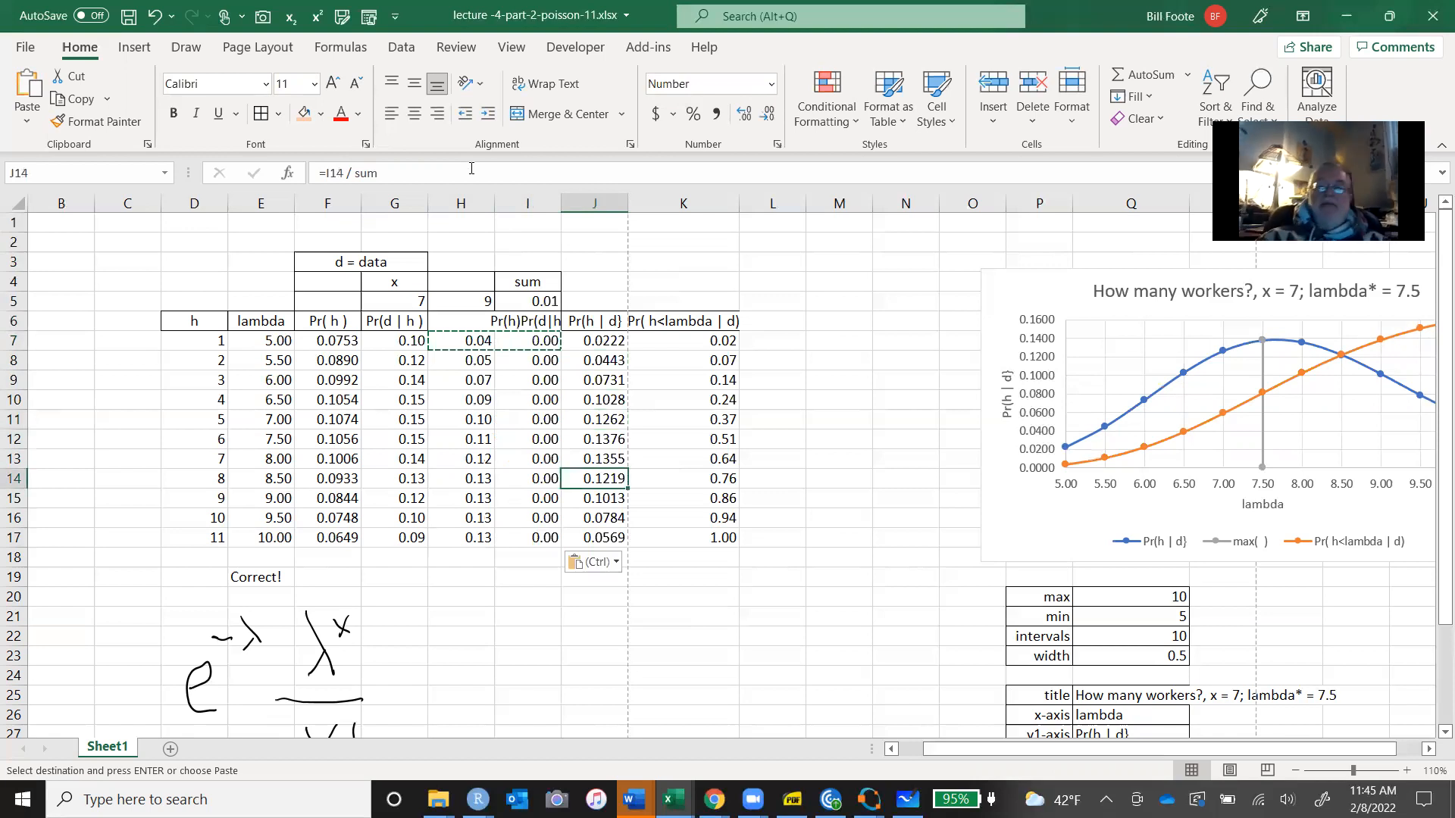
key("Left")
key("Left")
key("Left")
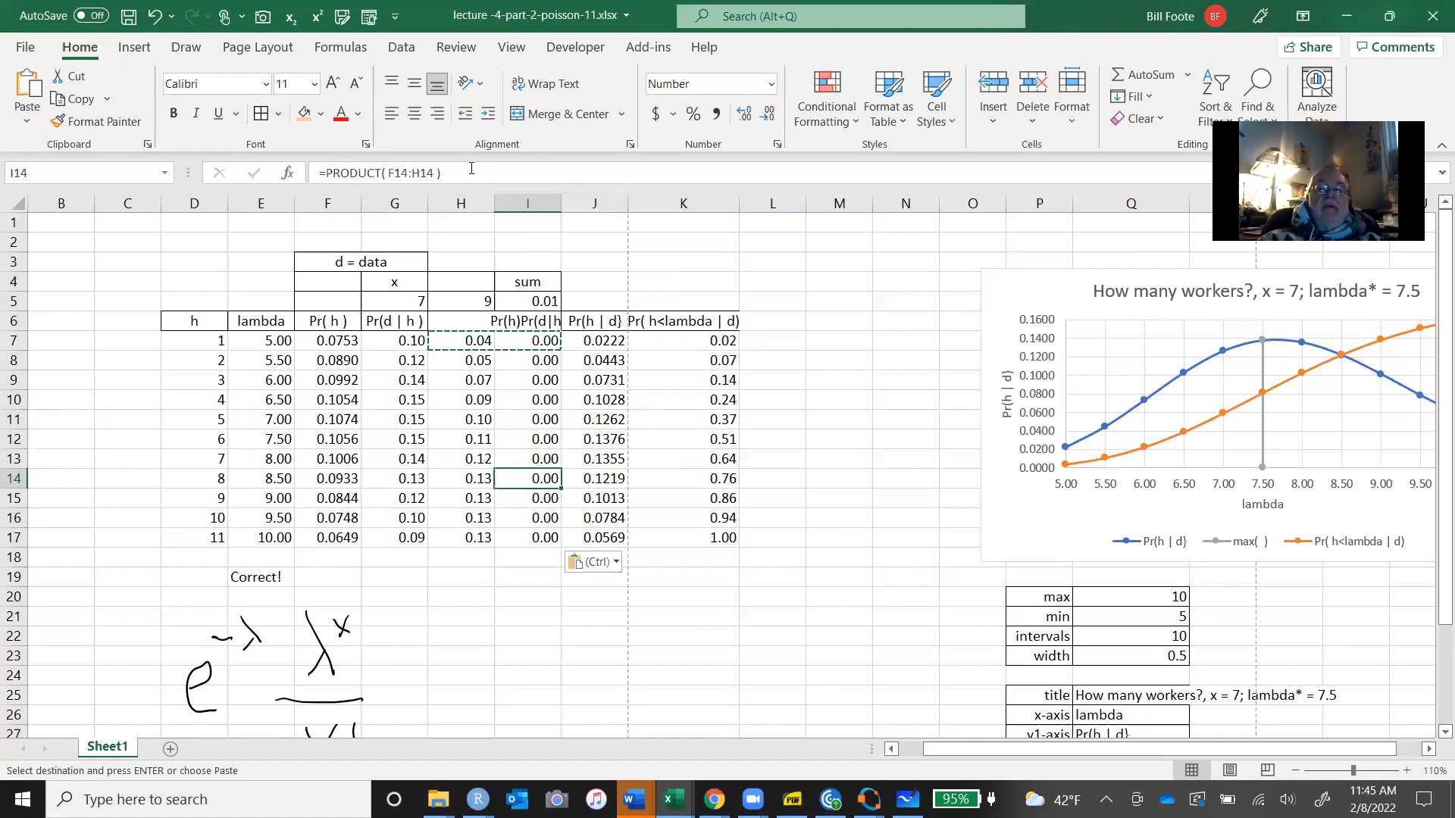
key("Right")
key("Left")
key("Right")
key("Left")
key("Left")
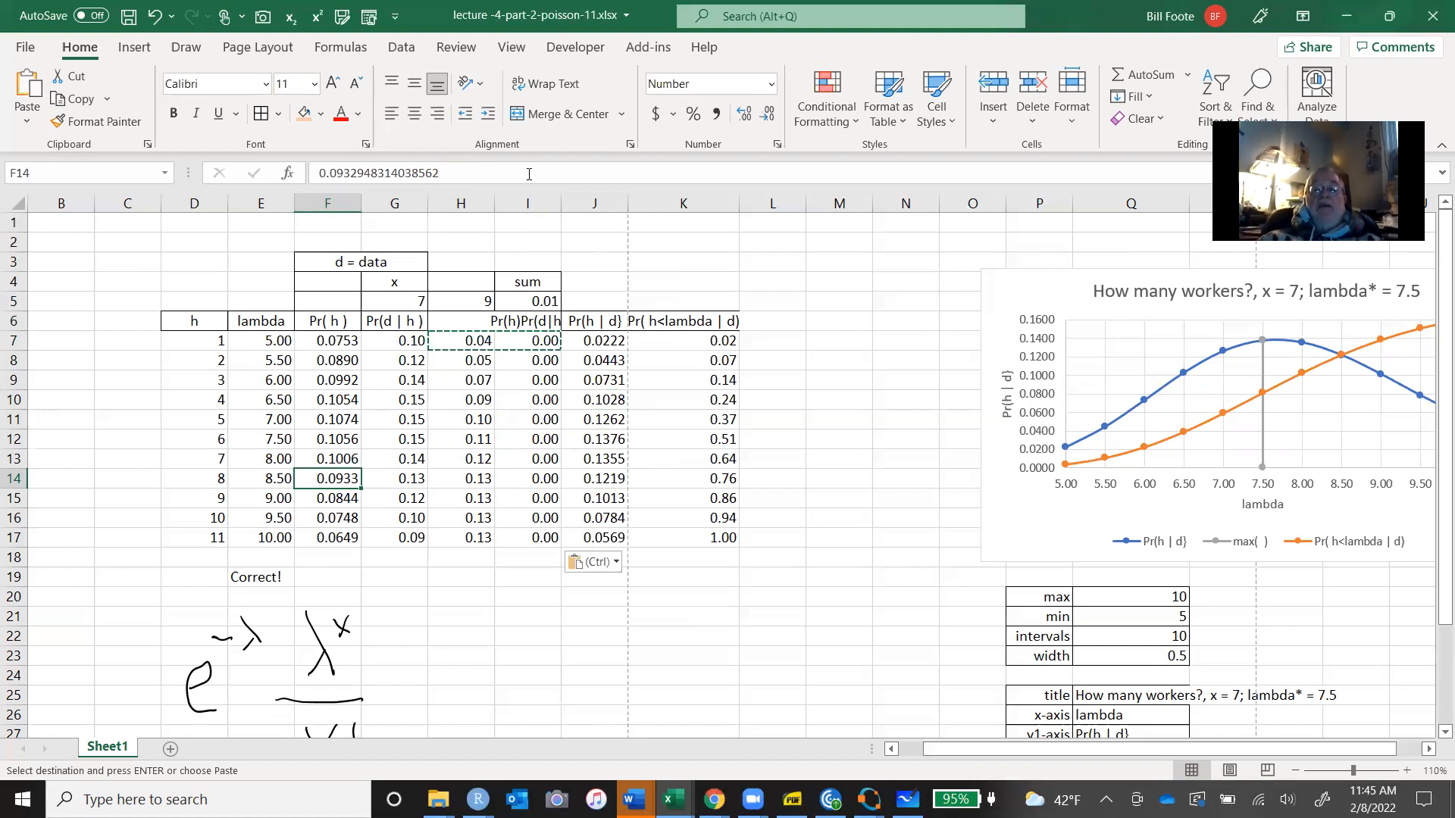
Insert a sheet column at H between the two observations and enter 5 as an additional x value in H5.
left_click(469, 261)
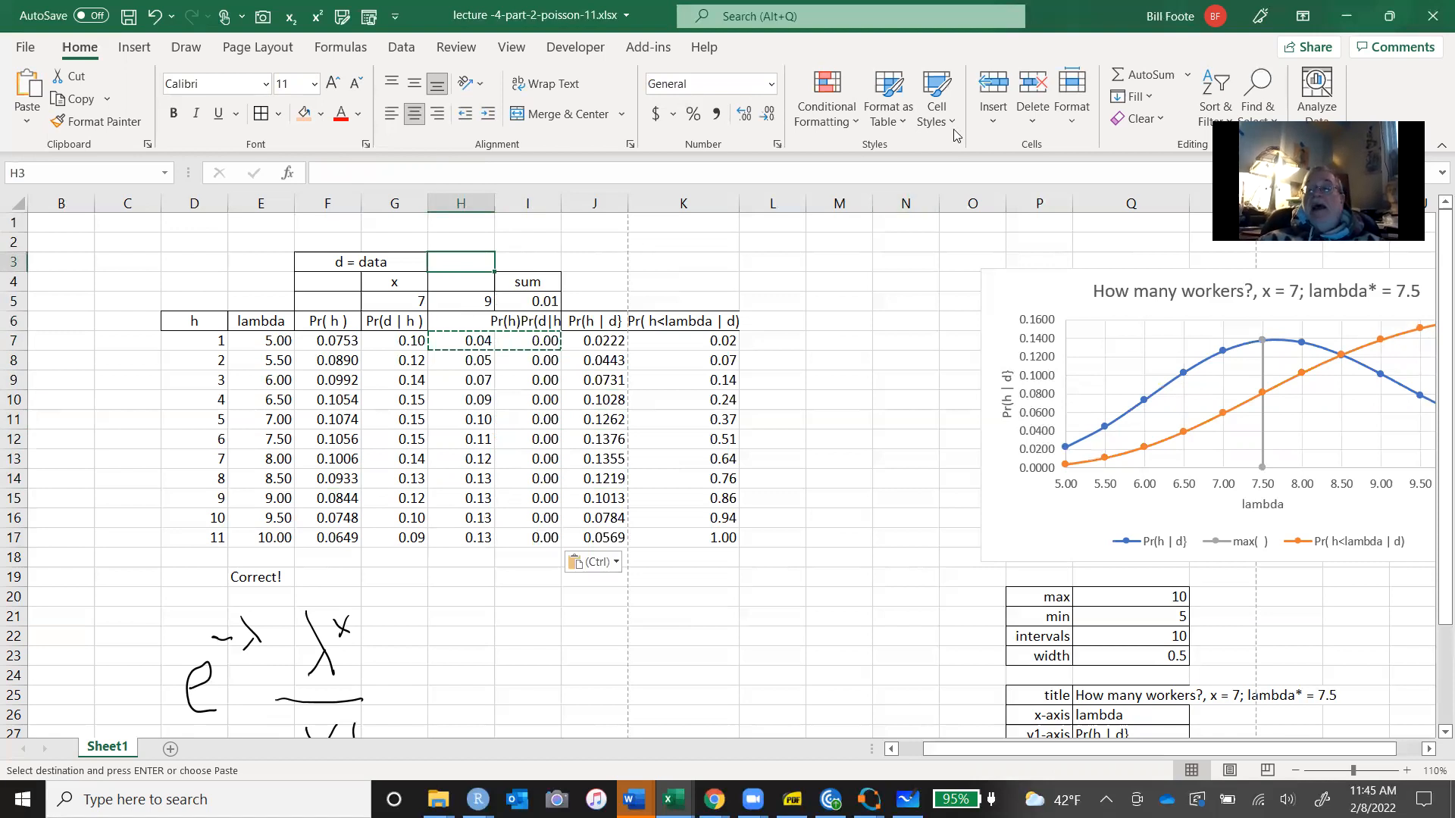
left_click(983, 124)
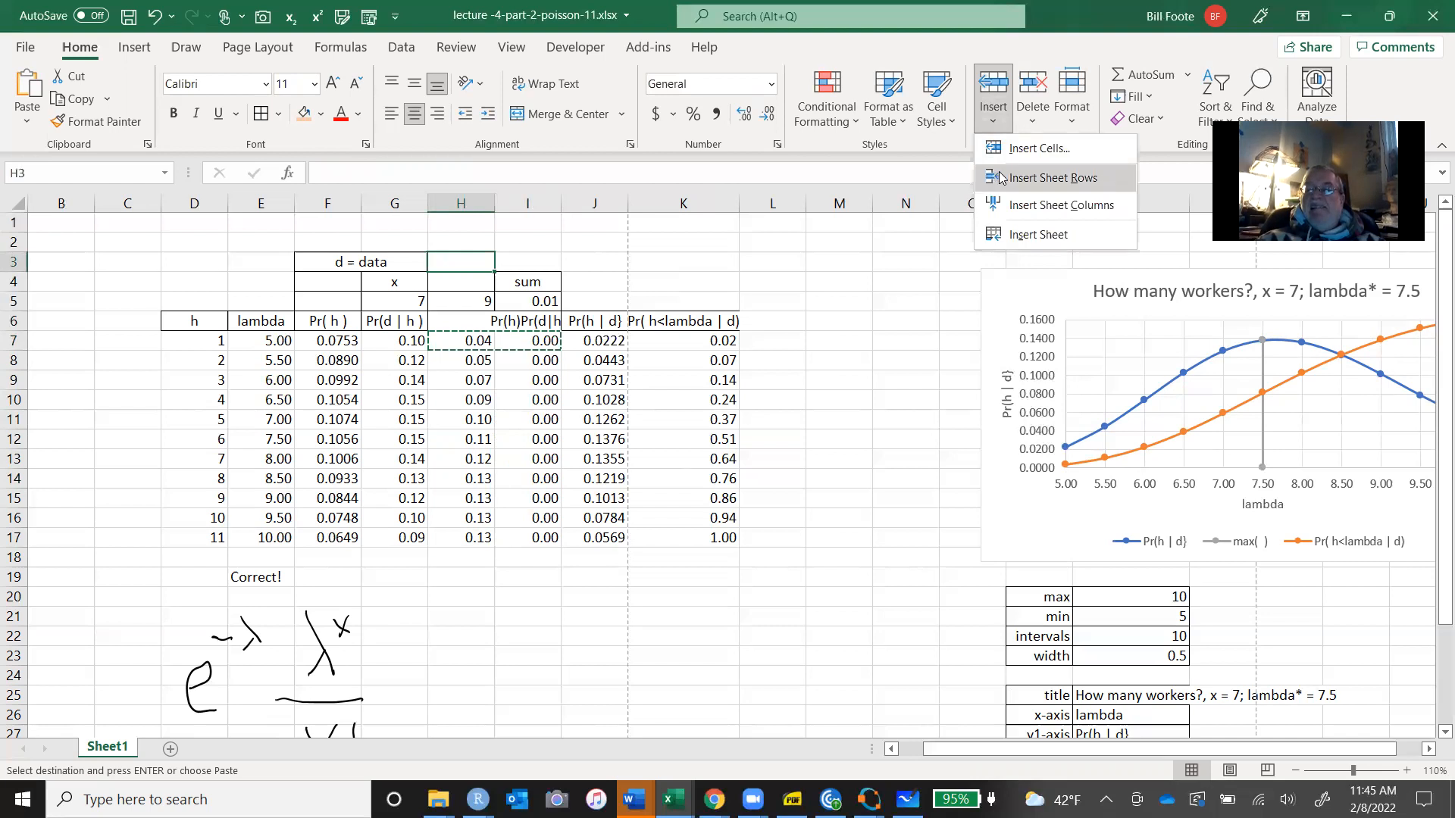
left_click(1016, 203)
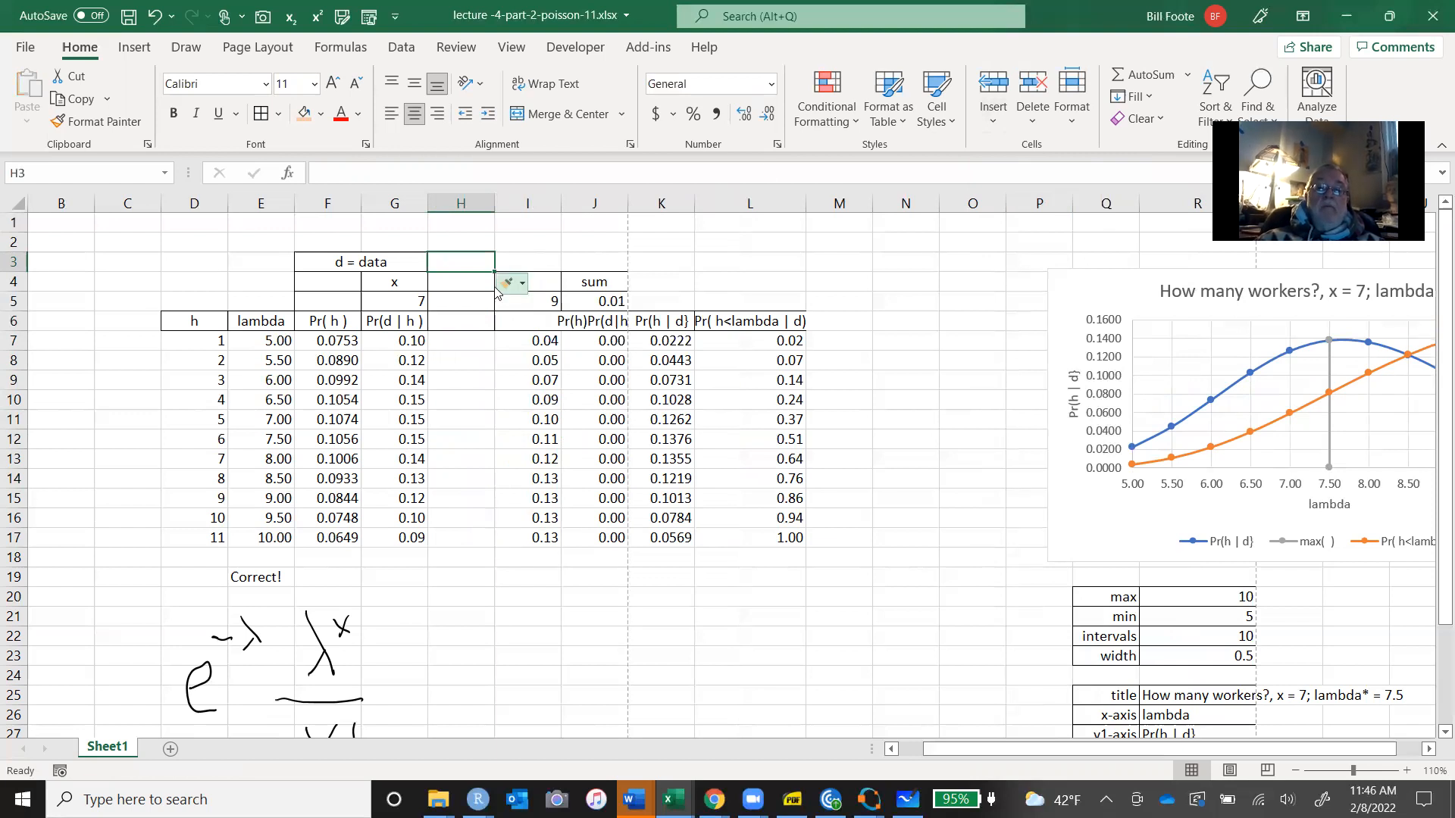
left_click(474, 300)
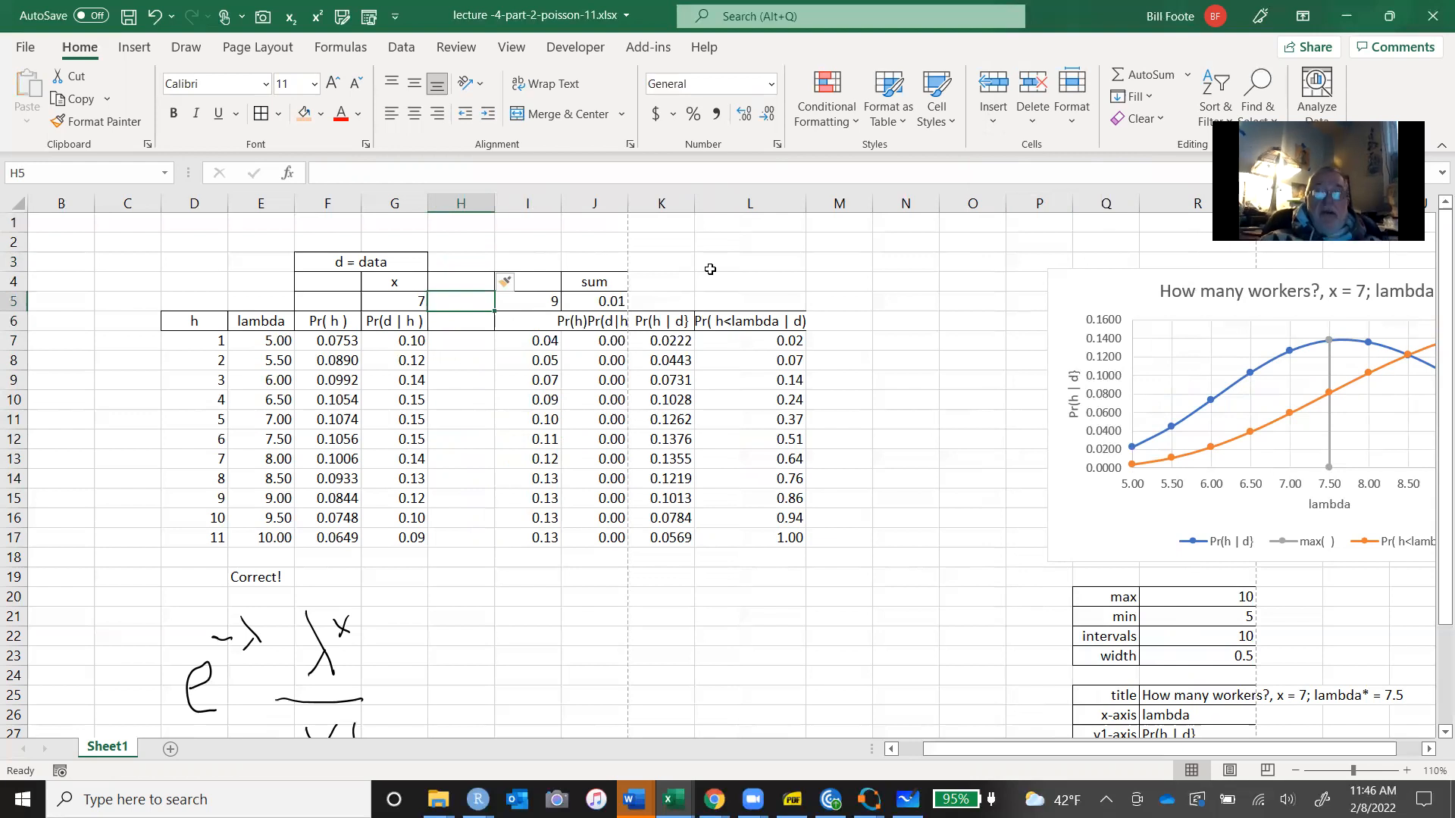
type("5")
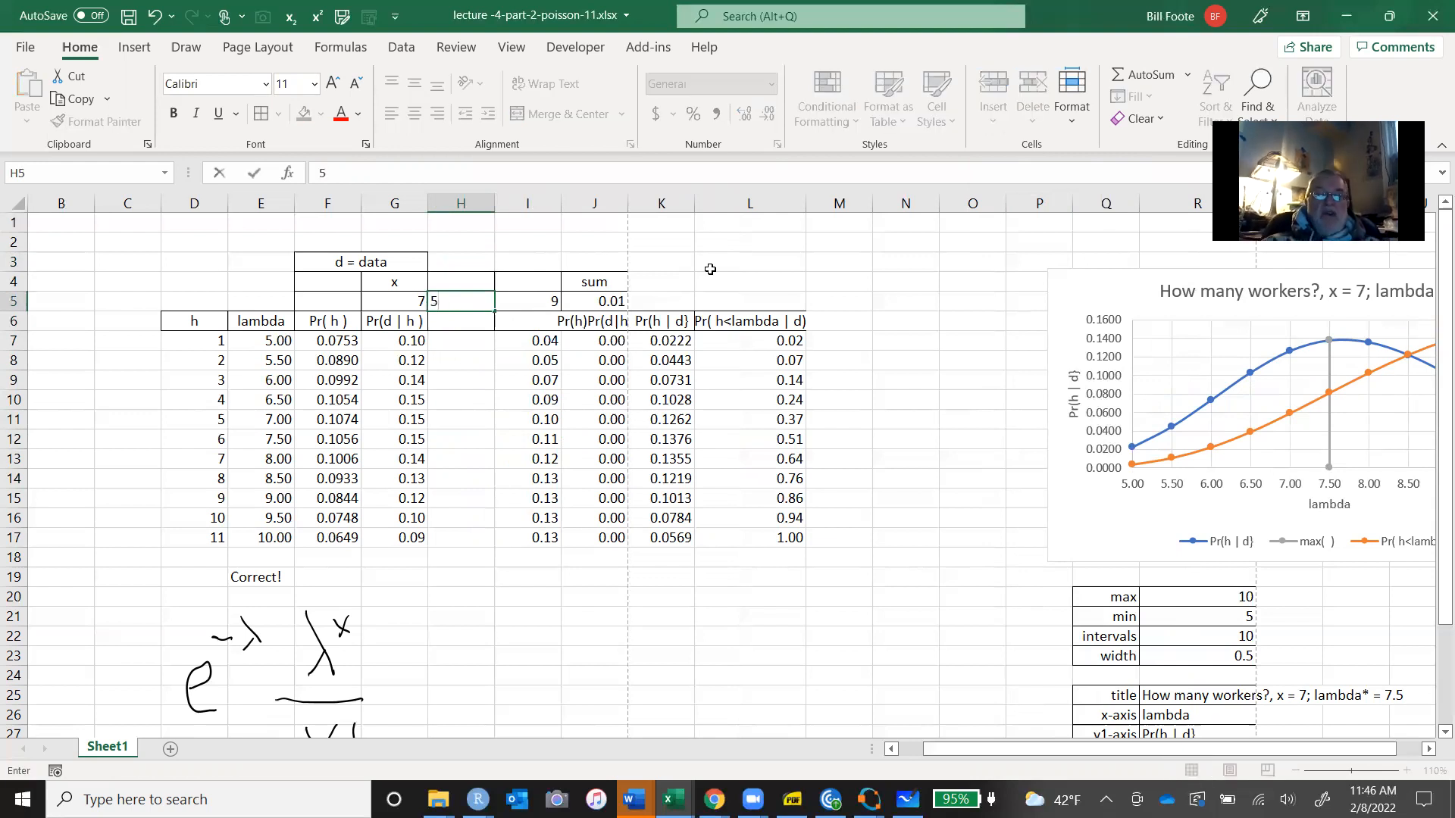
key("Return")
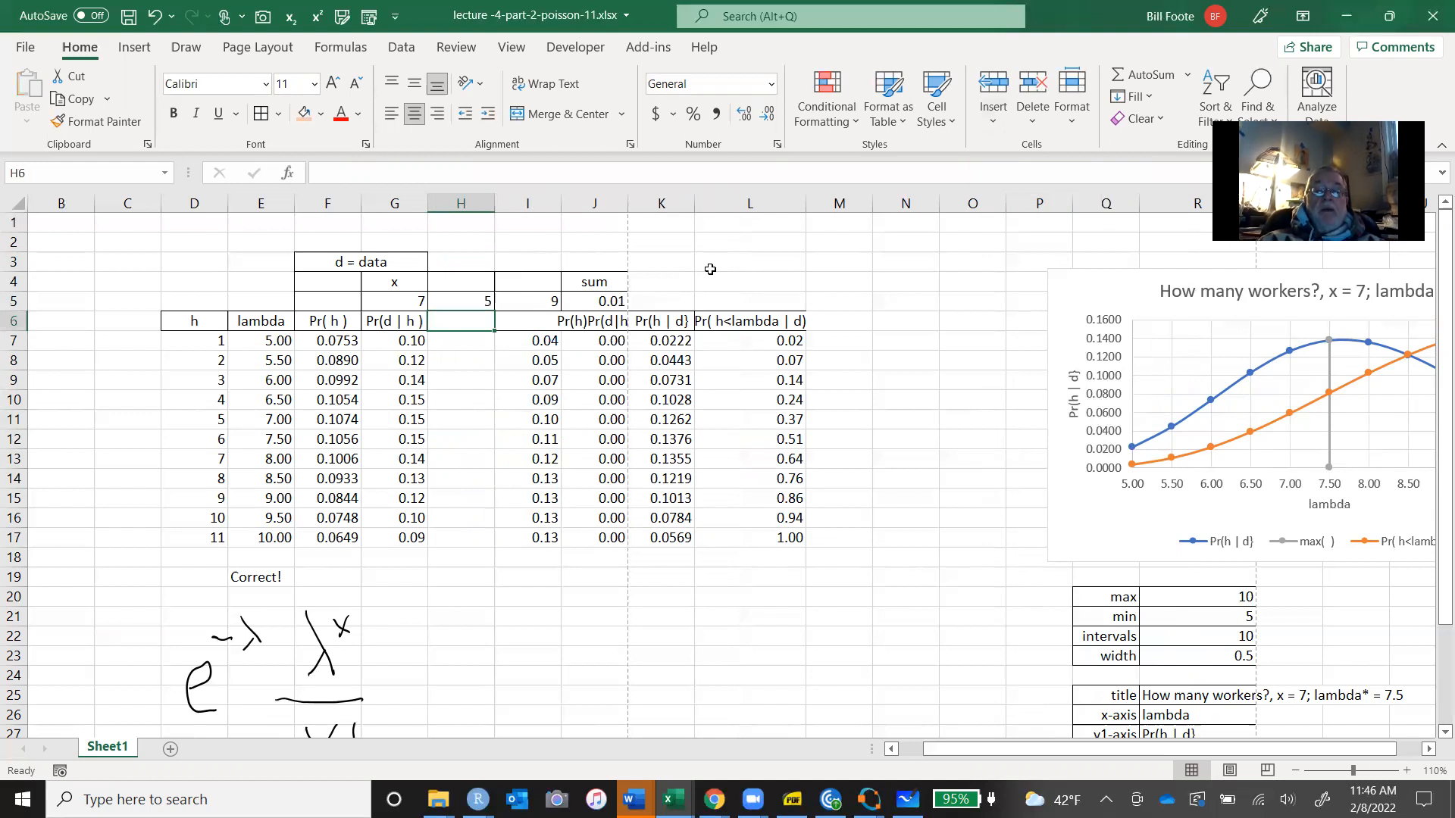
Copy the POISSON likelihood formula from I7 into H7 for the x = 5 observation.
key("Down")
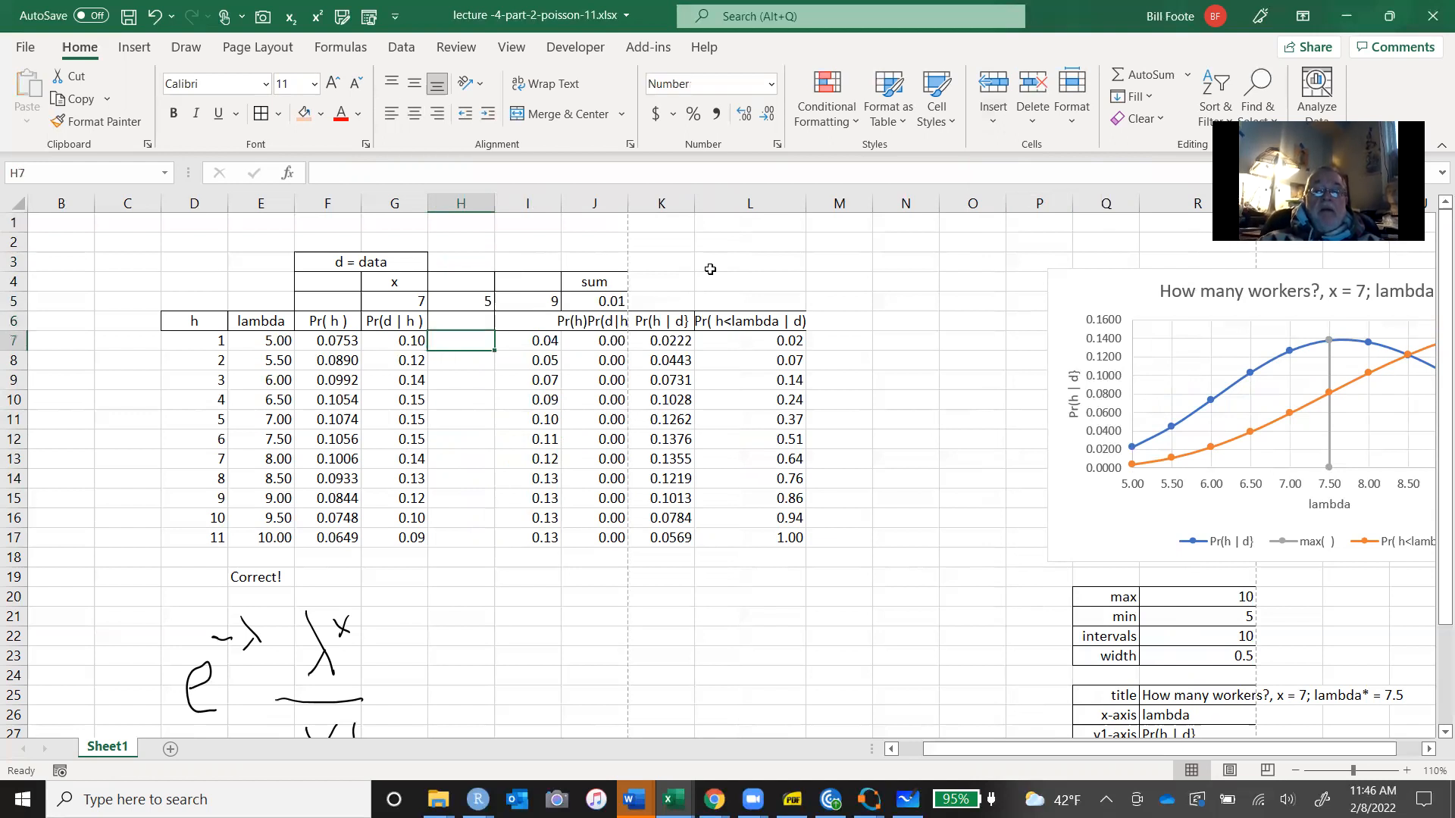
key("Right")
key("ctrl+c")
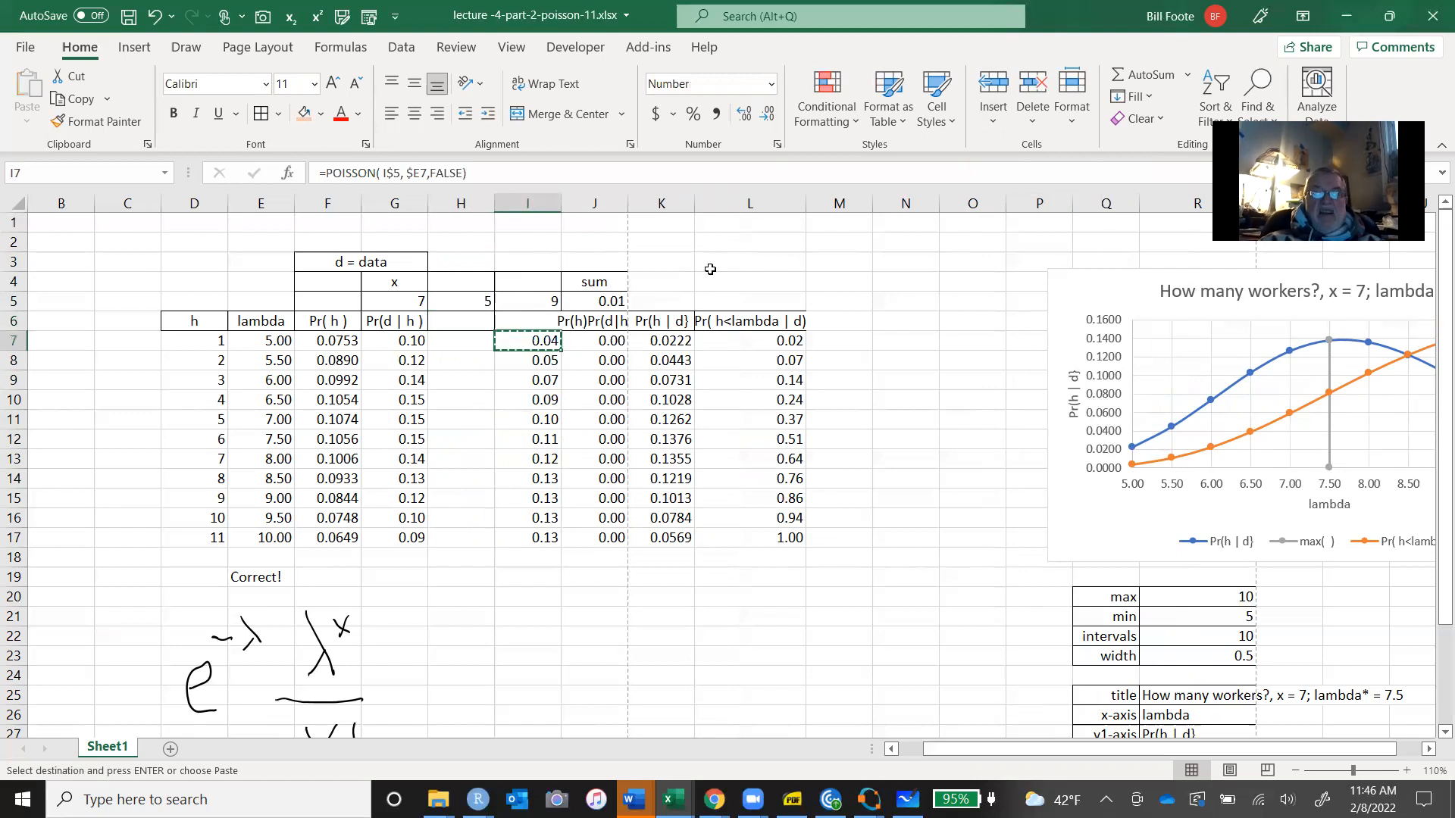
key("Left")
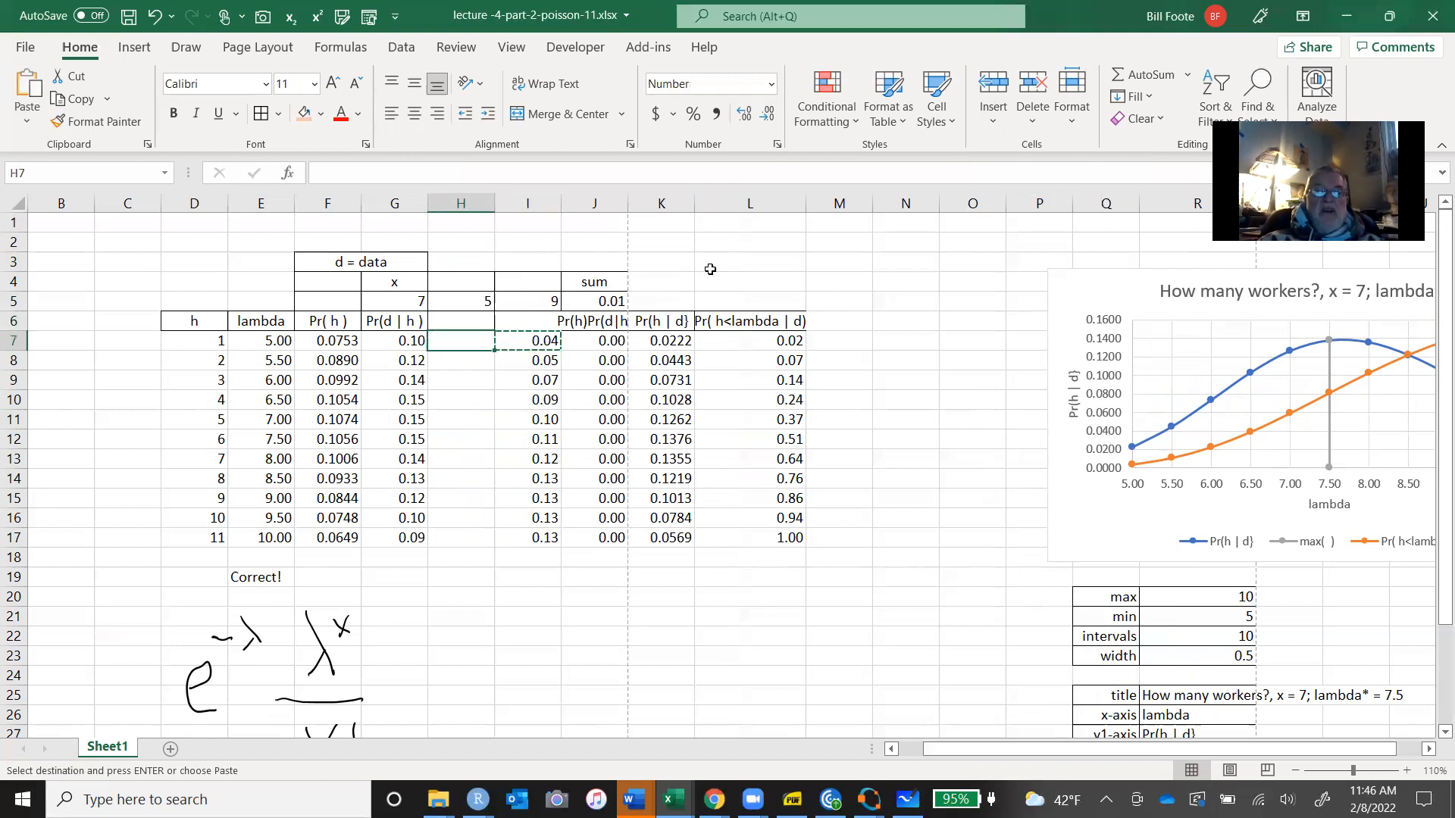
key("ctrl+v")
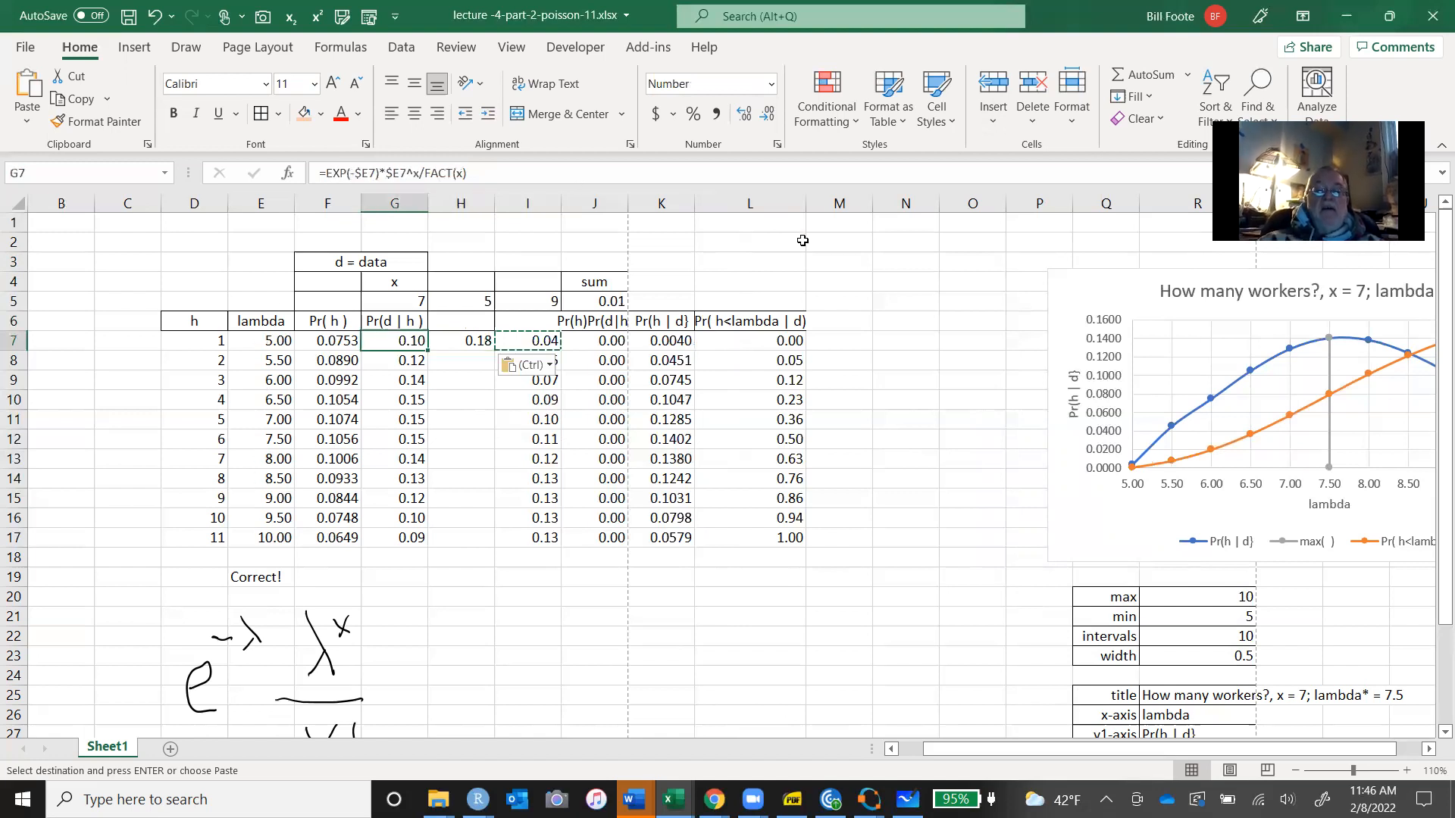
Fill the POISSON formula in H7 down through H17 for all lambda values.
key("Escape")
key("ctrl+c")
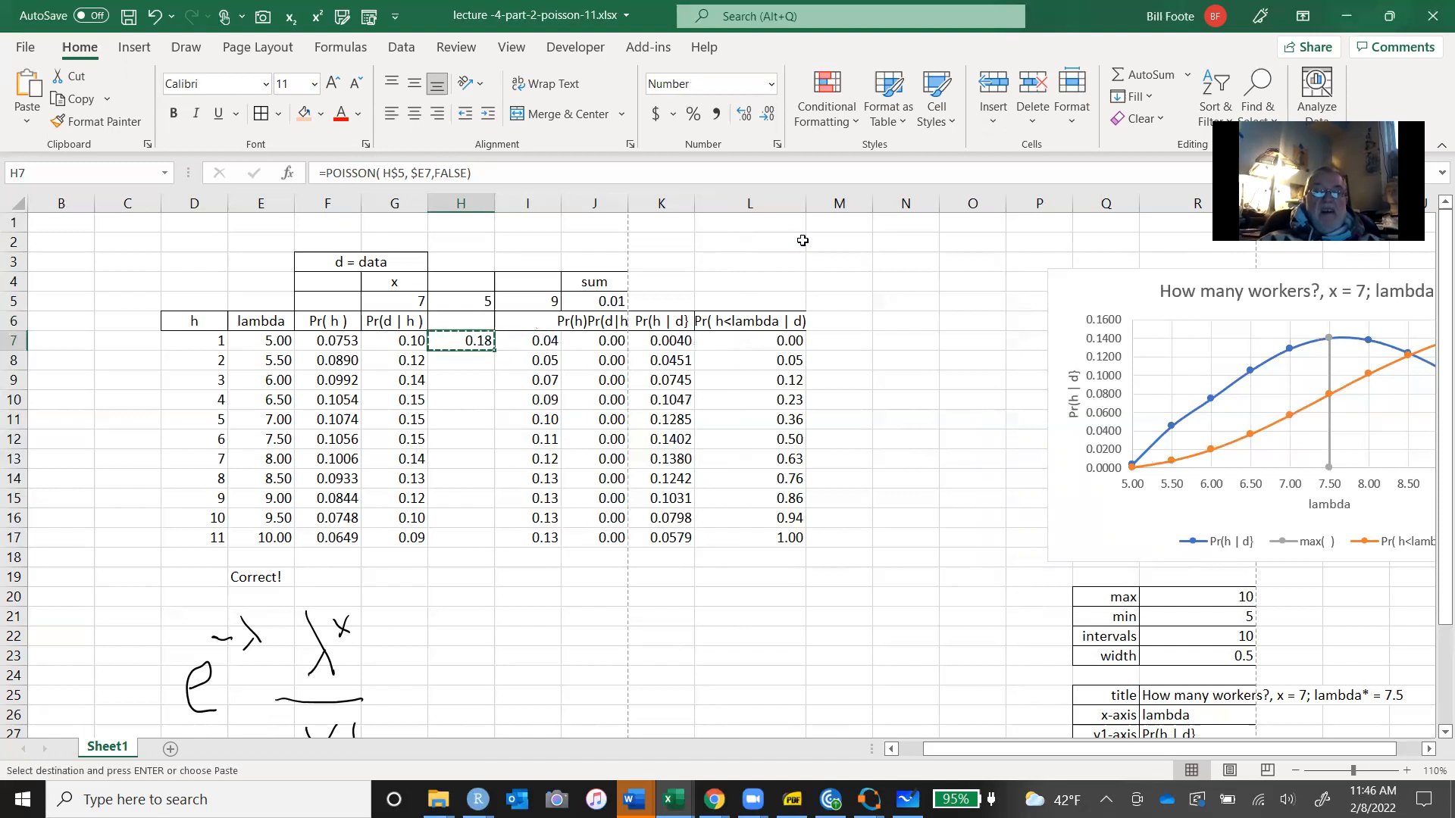
key("shift+Down")
key("shift+Down")
key("shift+Down")
key("shift+Down")
key("shift+Down")
key("shift+Down")
key("shift+Down")
key("shift+Down")
key("shift+Down")
key("shift+Down")
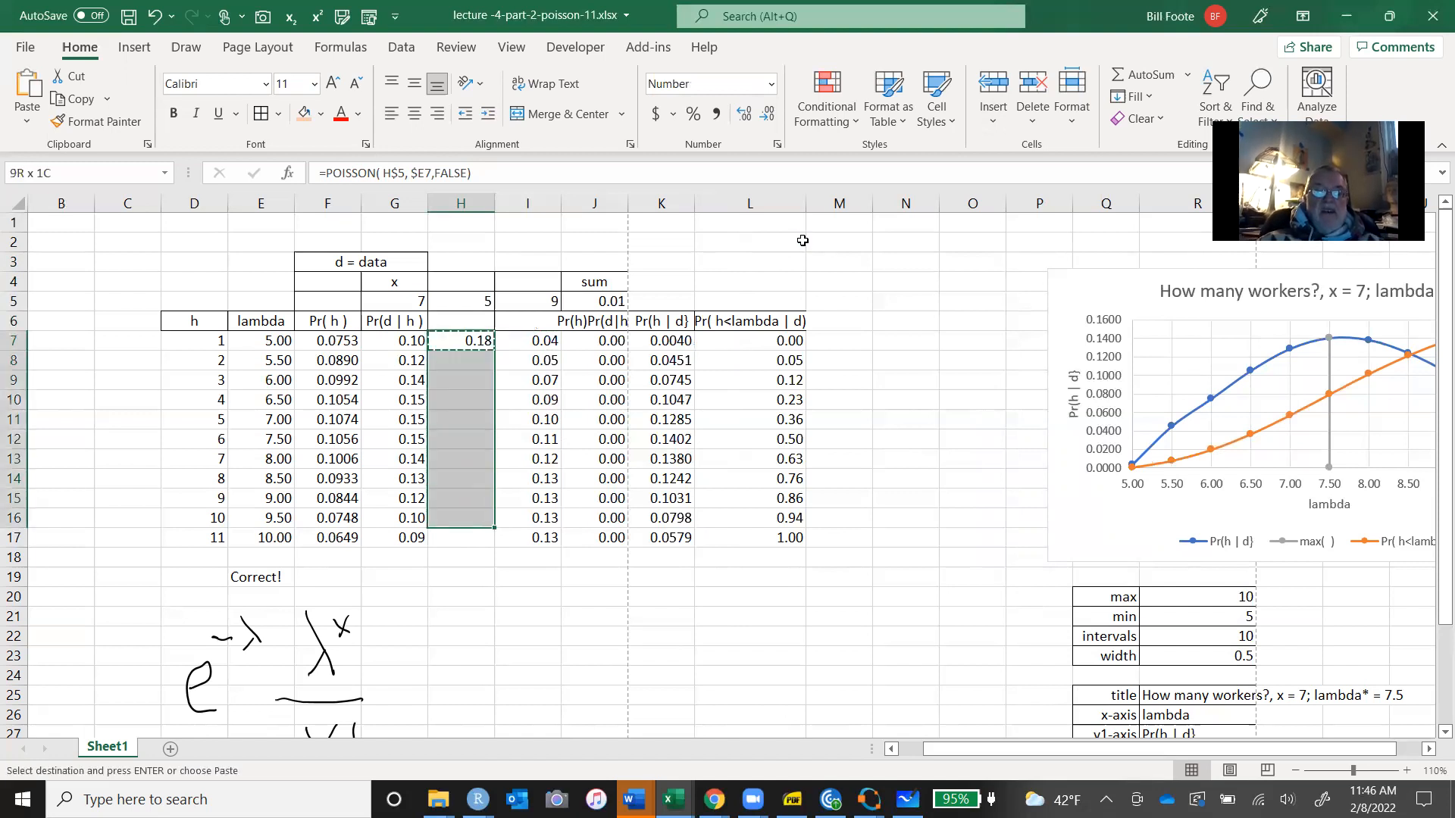
key("ctrl+v")
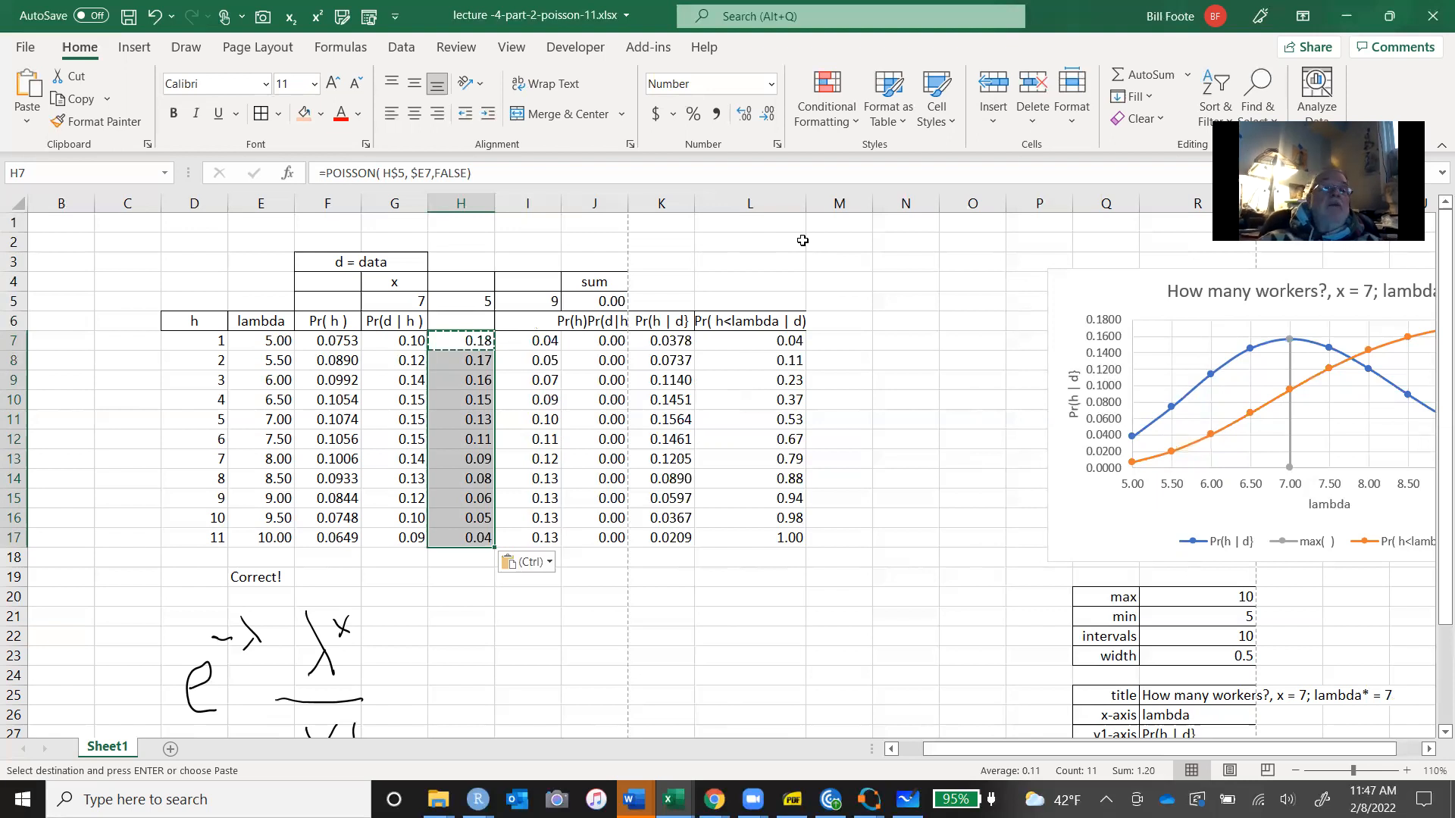
Undo the x = 5 observation, its likelihood formulas and the column insertion at H.
left_click(156, 16)
left_click(155, 17)
left_click(156, 17)
left_click(156, 16)
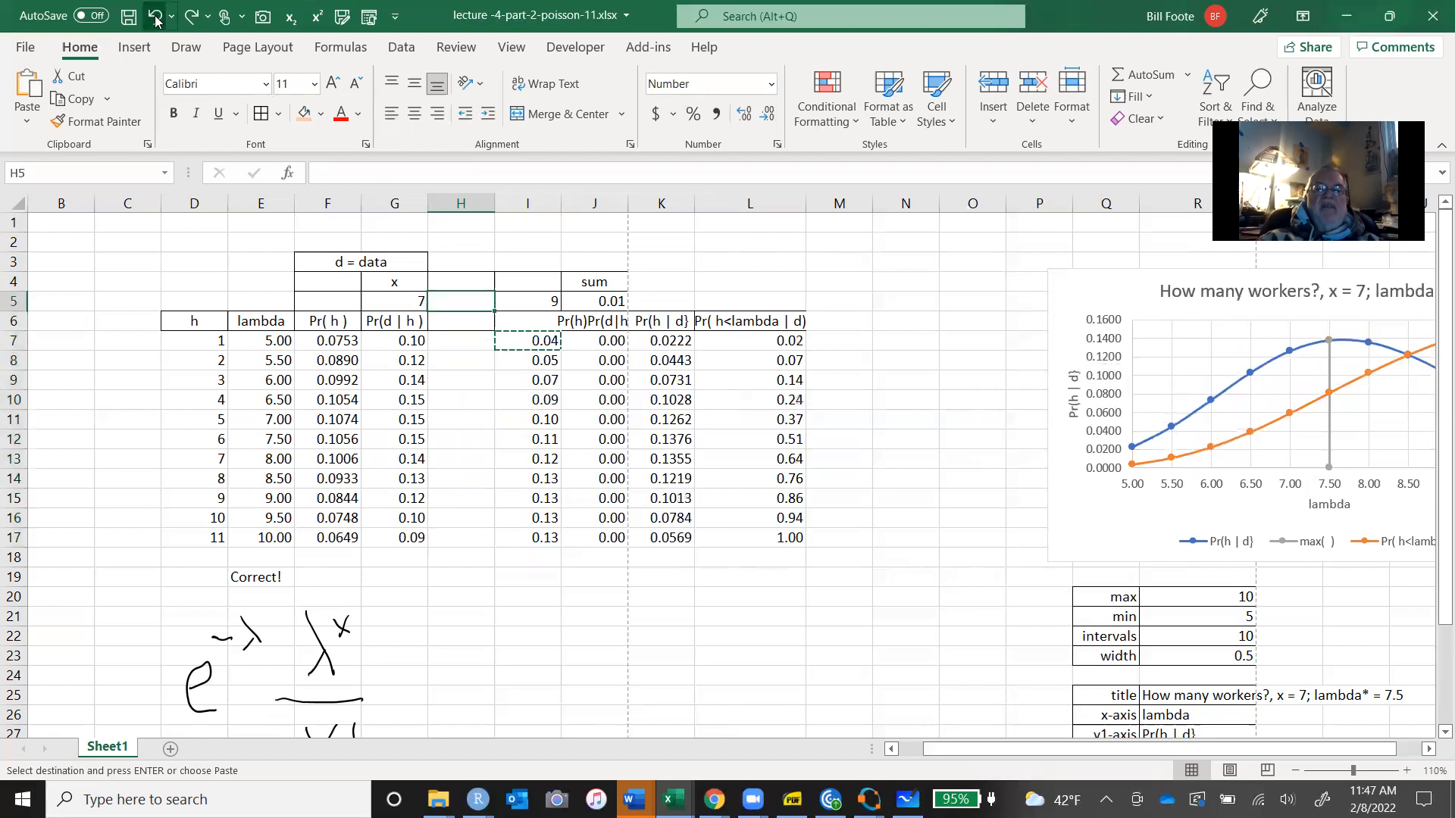
left_click(156, 17)
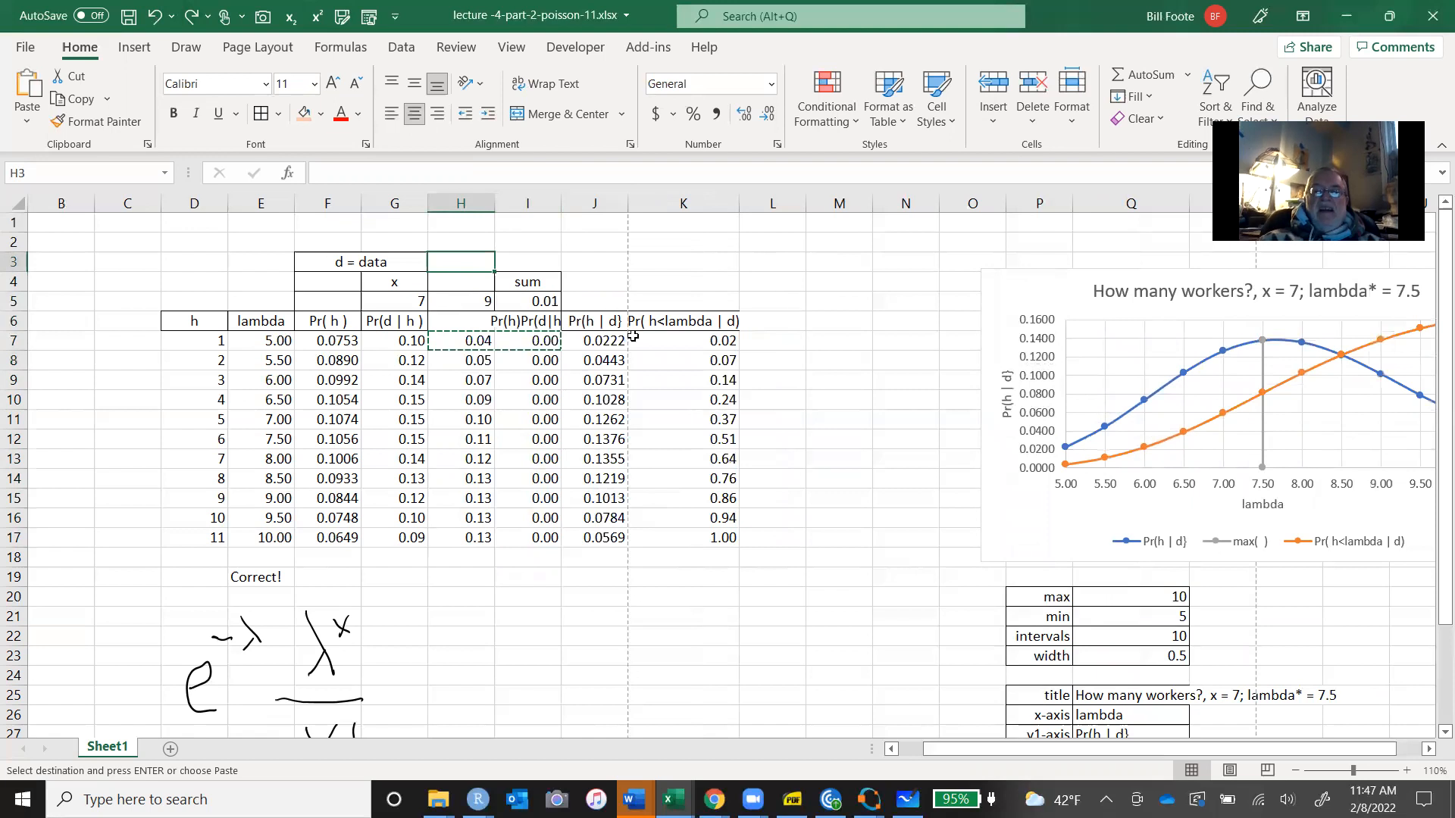
Copy the posterior Pr(h | d) cells J7:J17.
left_click(609, 341)
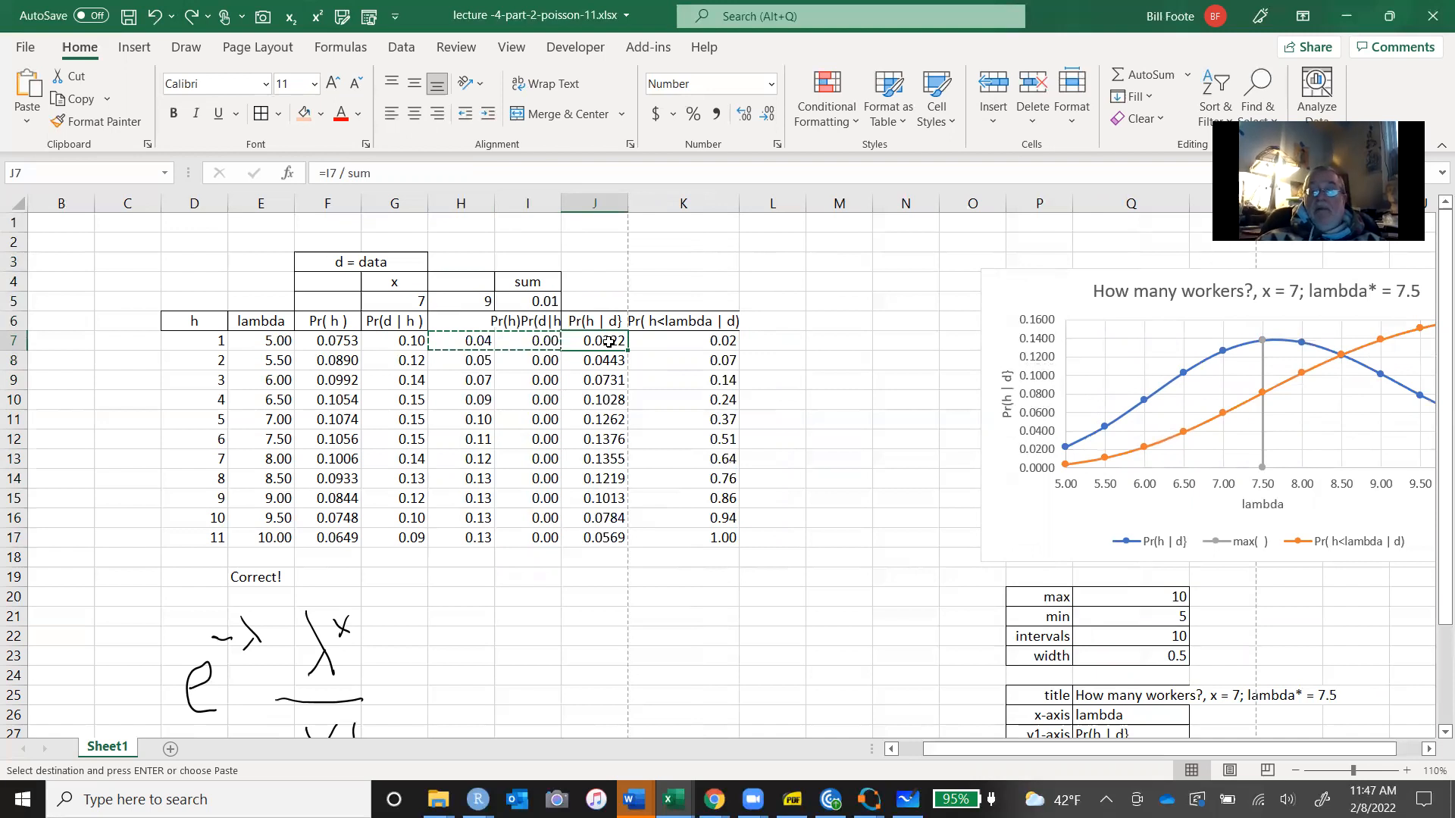
key("shift+Down")
key("shift+Down")
key("shift+Down")
key("shift+Down")
key("shift+Down")
key("shift+Down")
key("shift+Down")
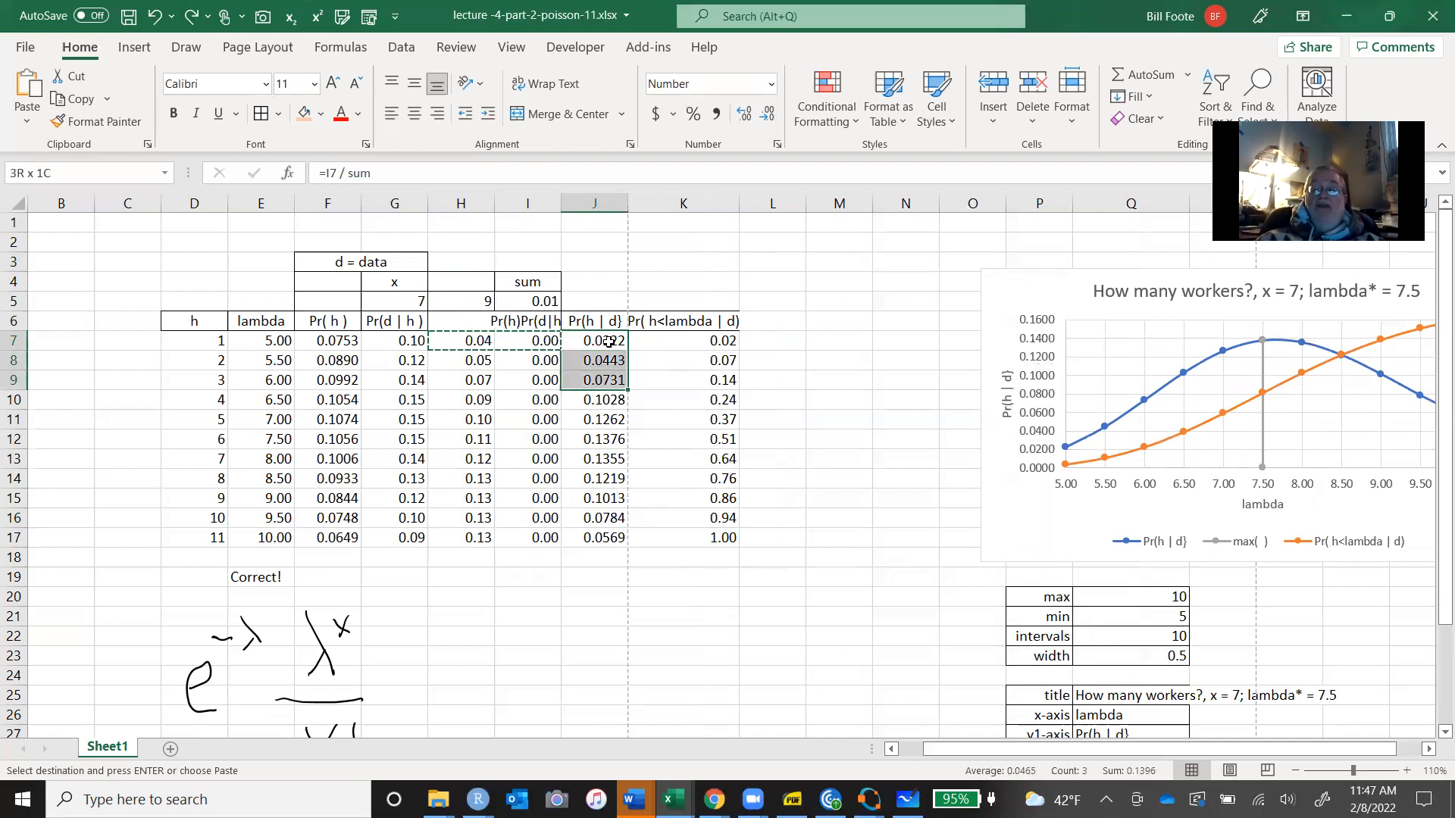
key("shift+Down")
key("shift+Down")
key("shift+Down")
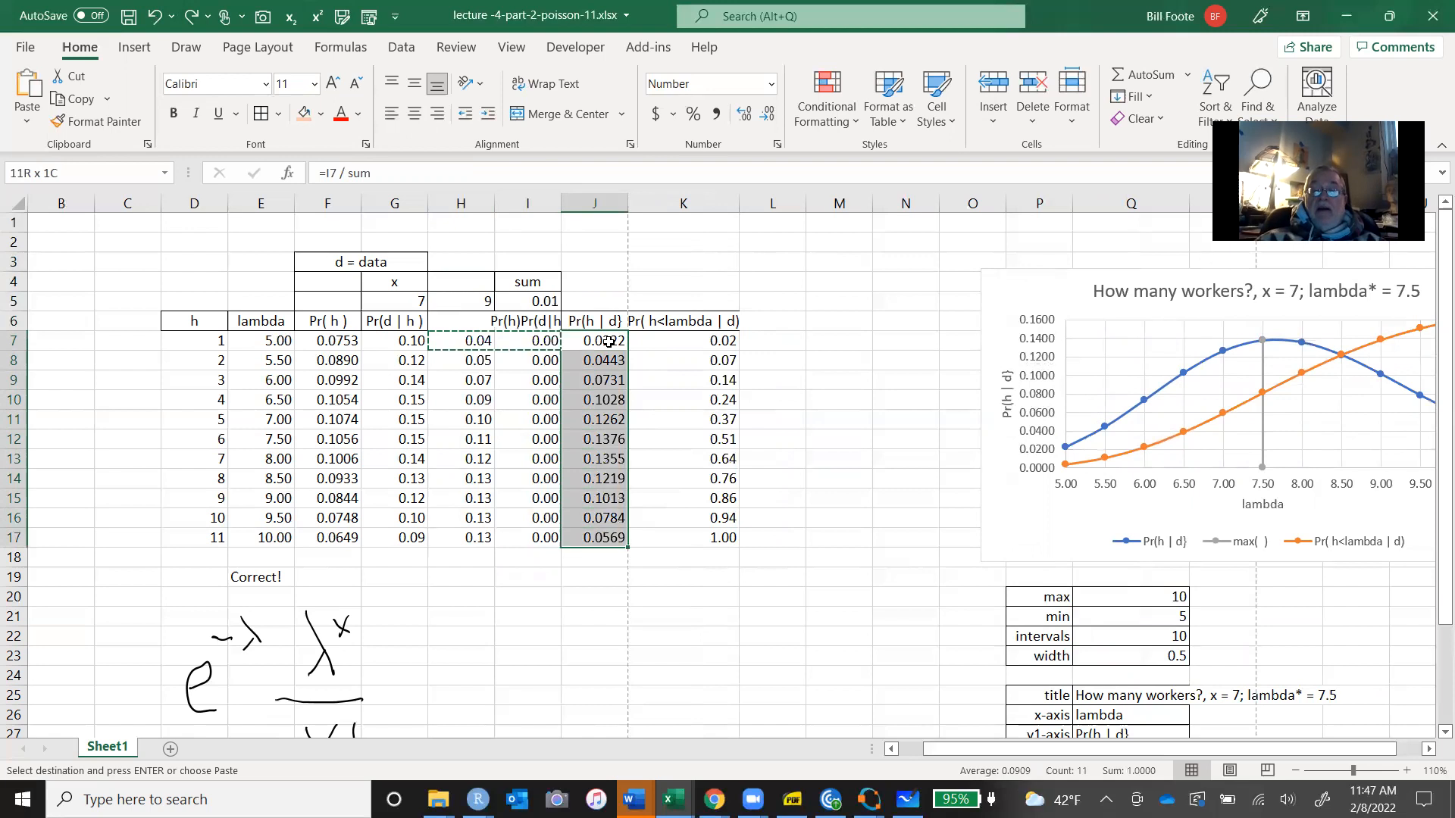
key("ctrl+v")
key("ctrl+c")
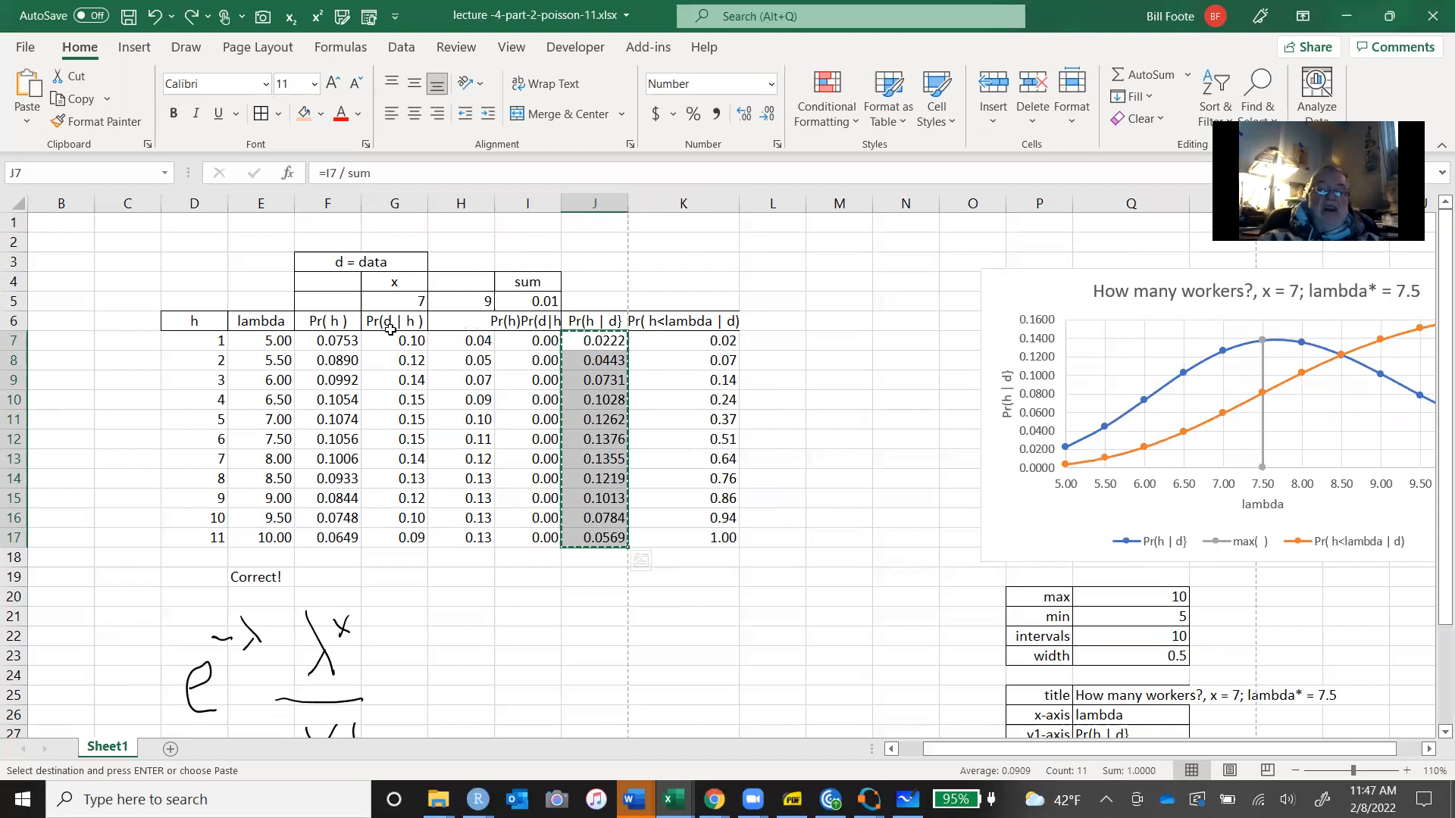
Paste the copied posteriors as values only over the prior Pr(h) column in F7:F17.
left_click(345, 340)
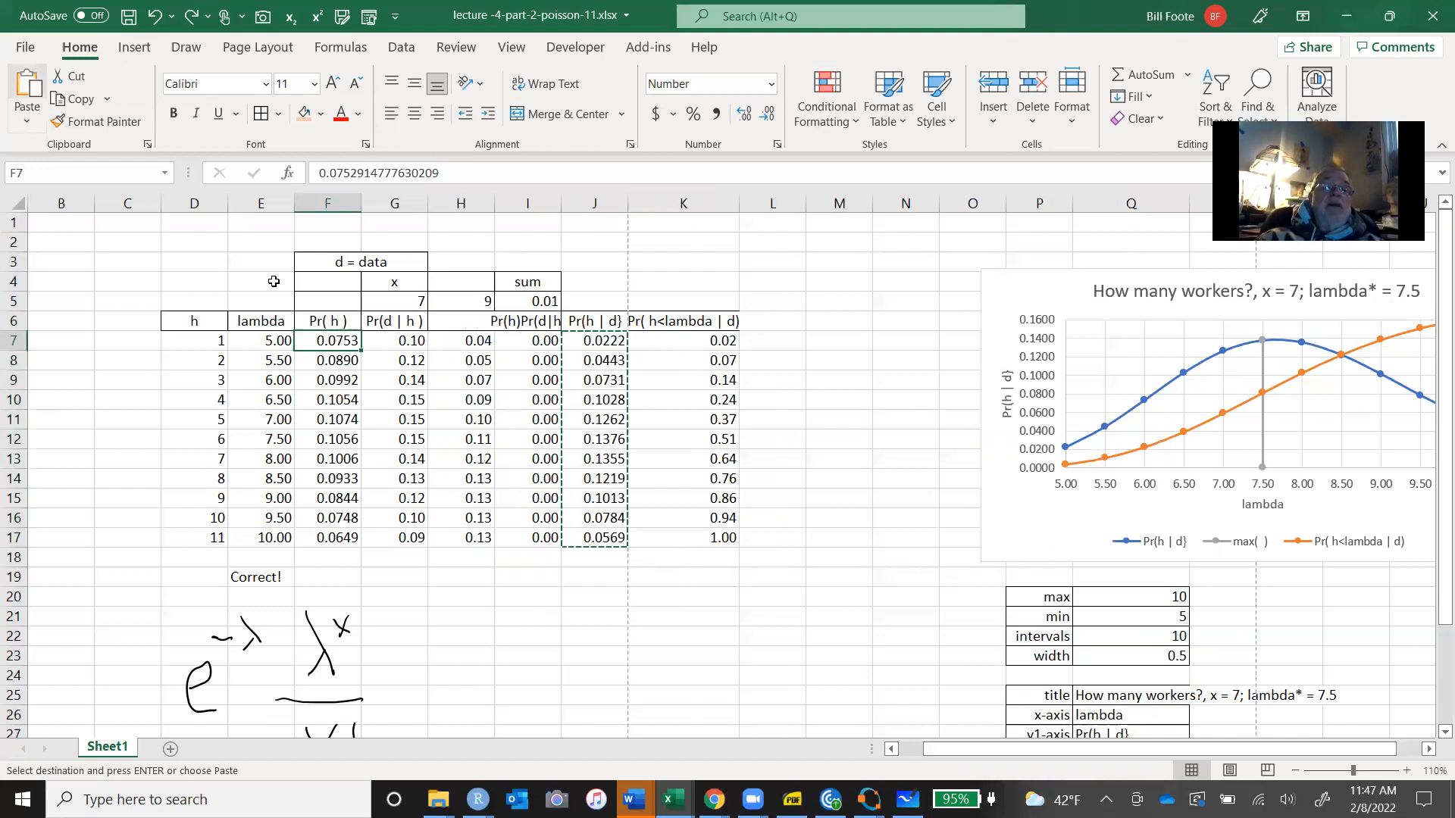
key("ctrl+v")
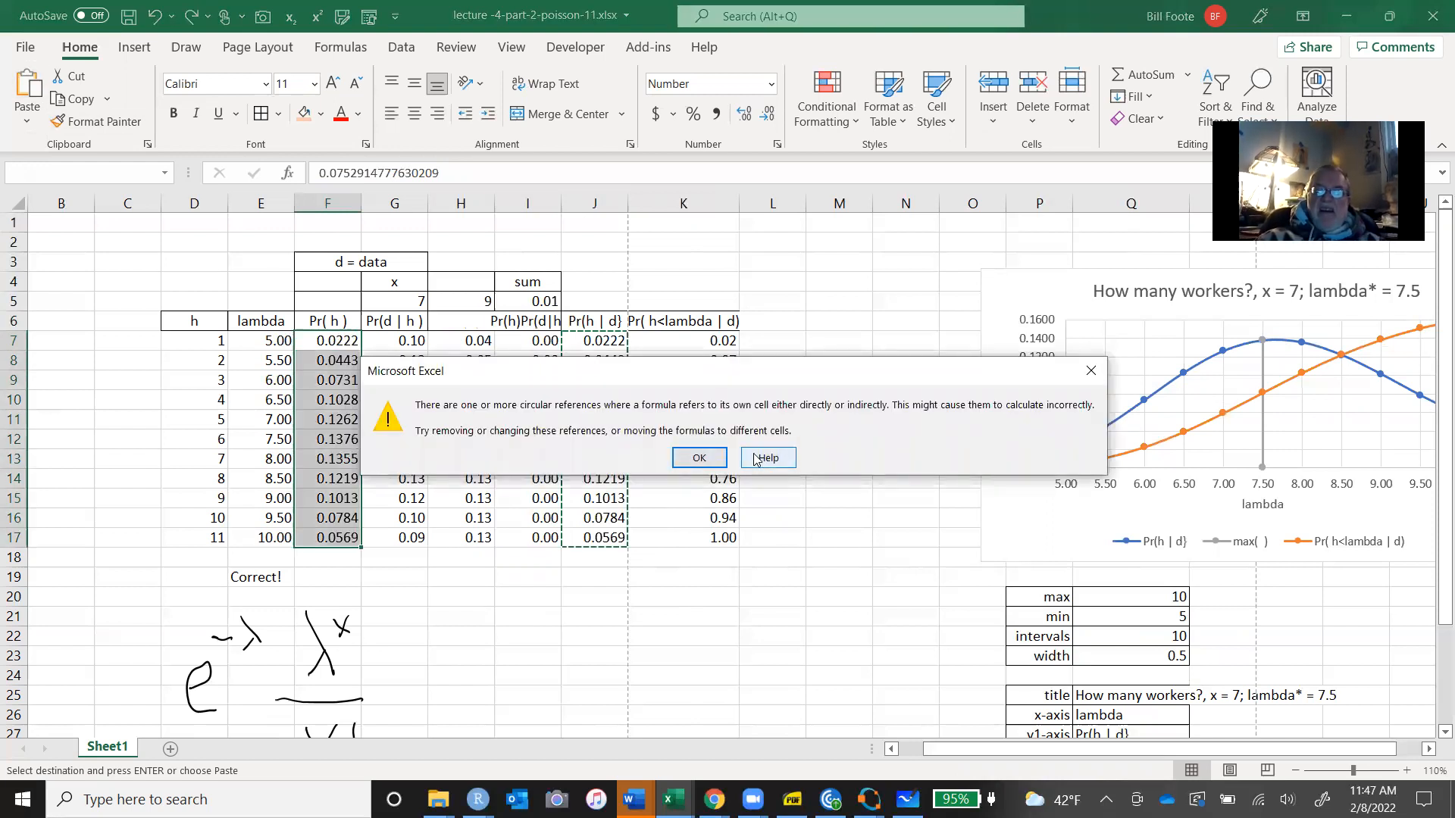
left_click(1091, 368)
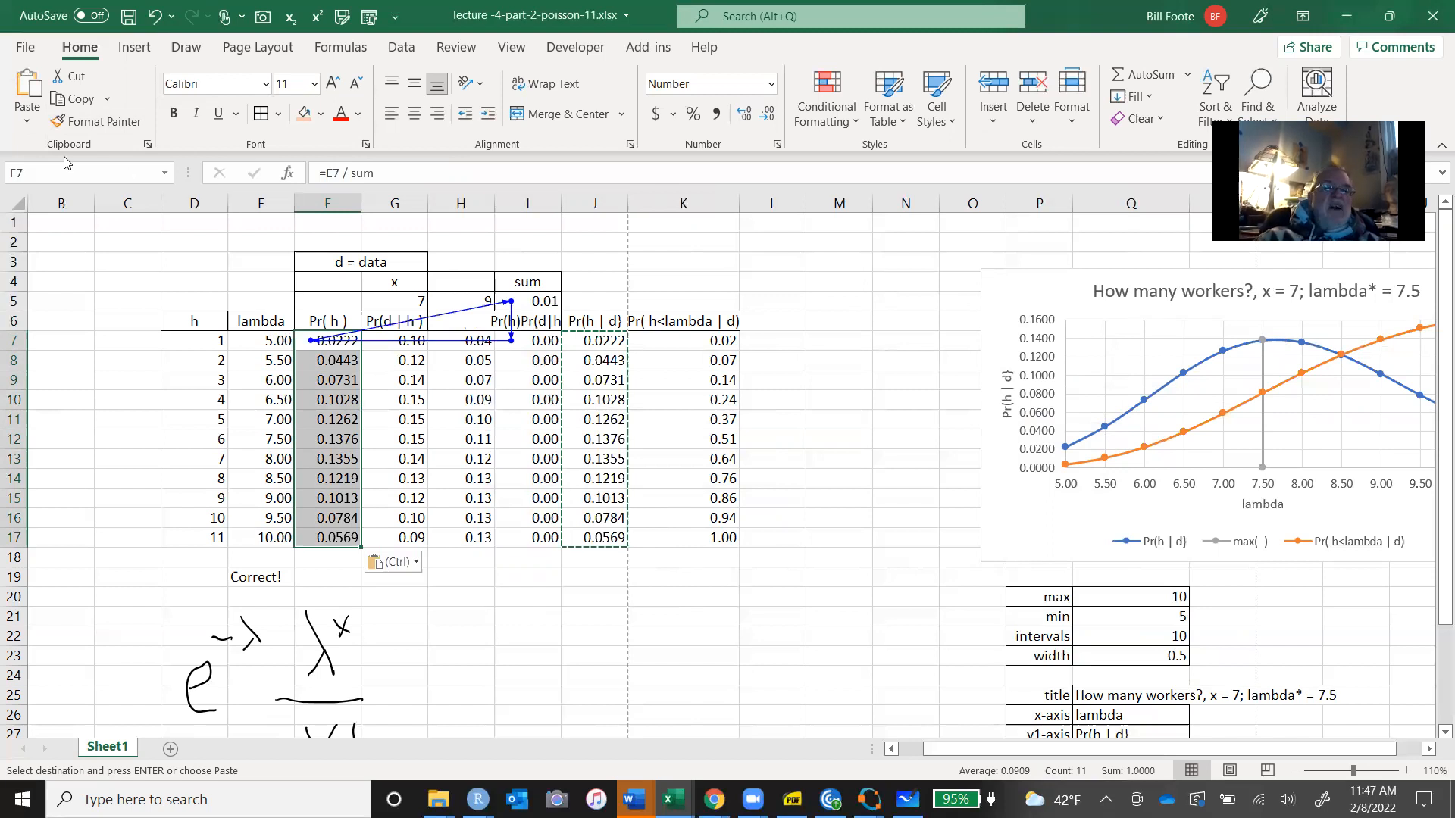
left_click(28, 120)
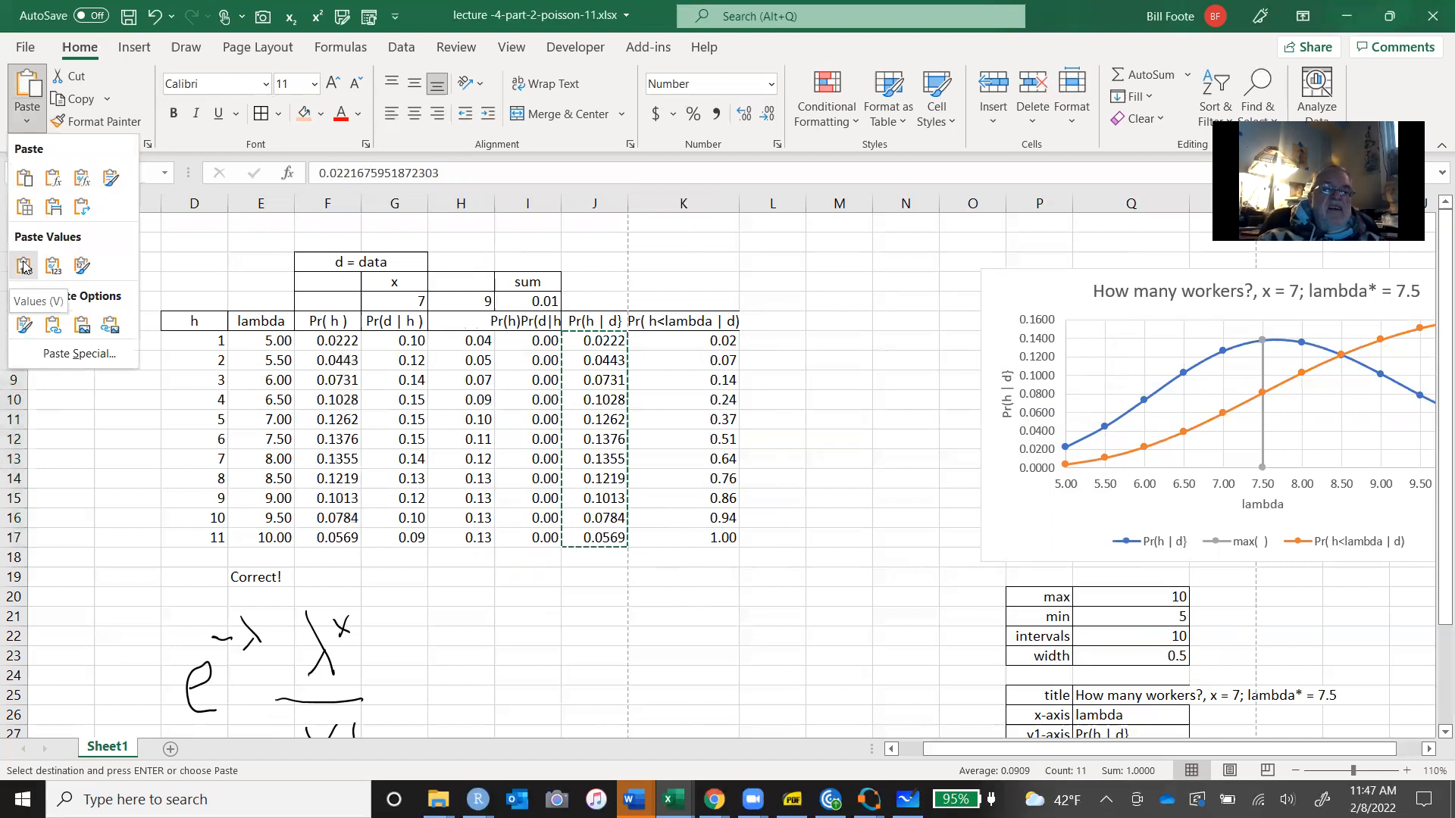
left_click(24, 265)
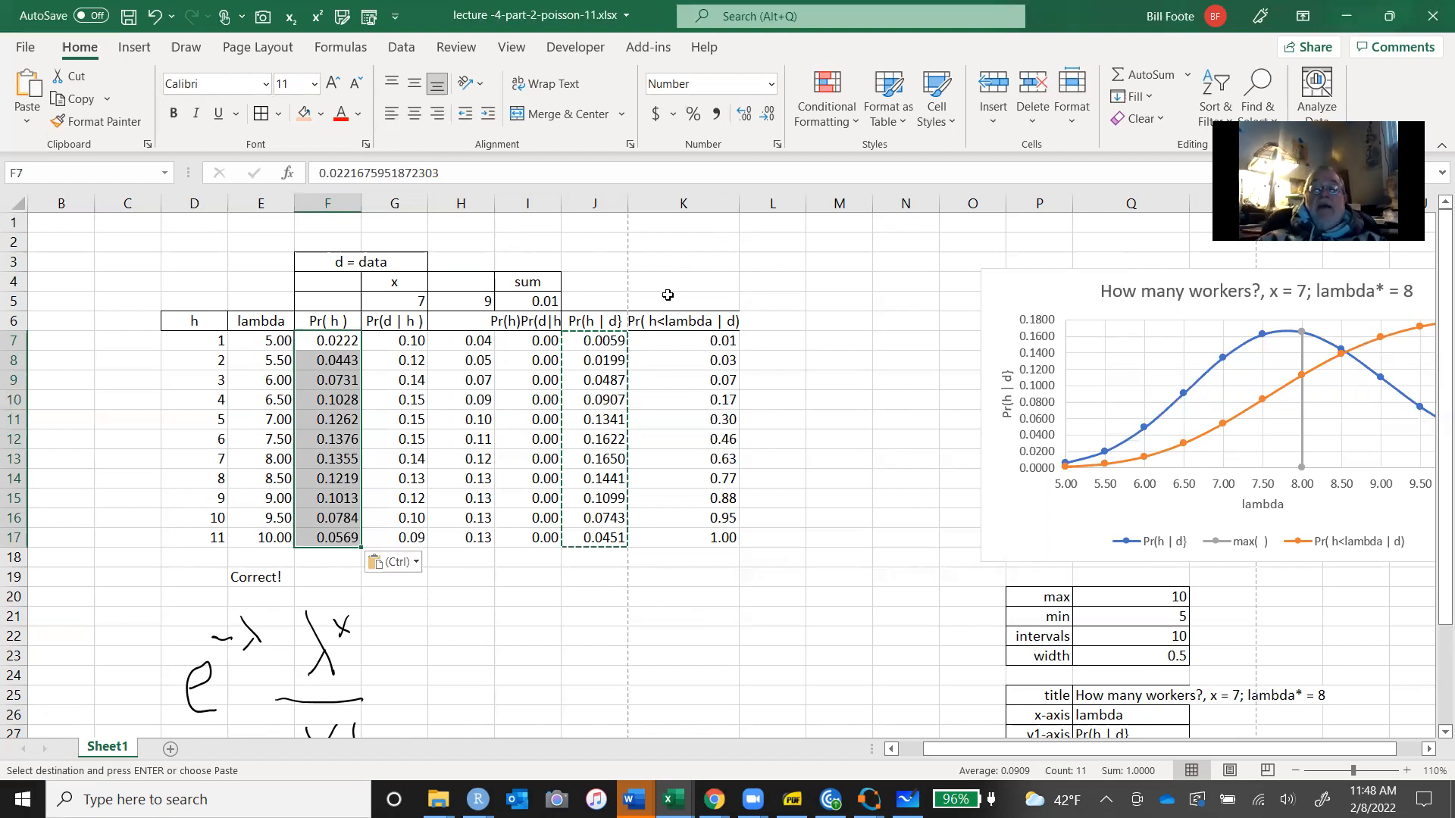
left_click(475, 256)
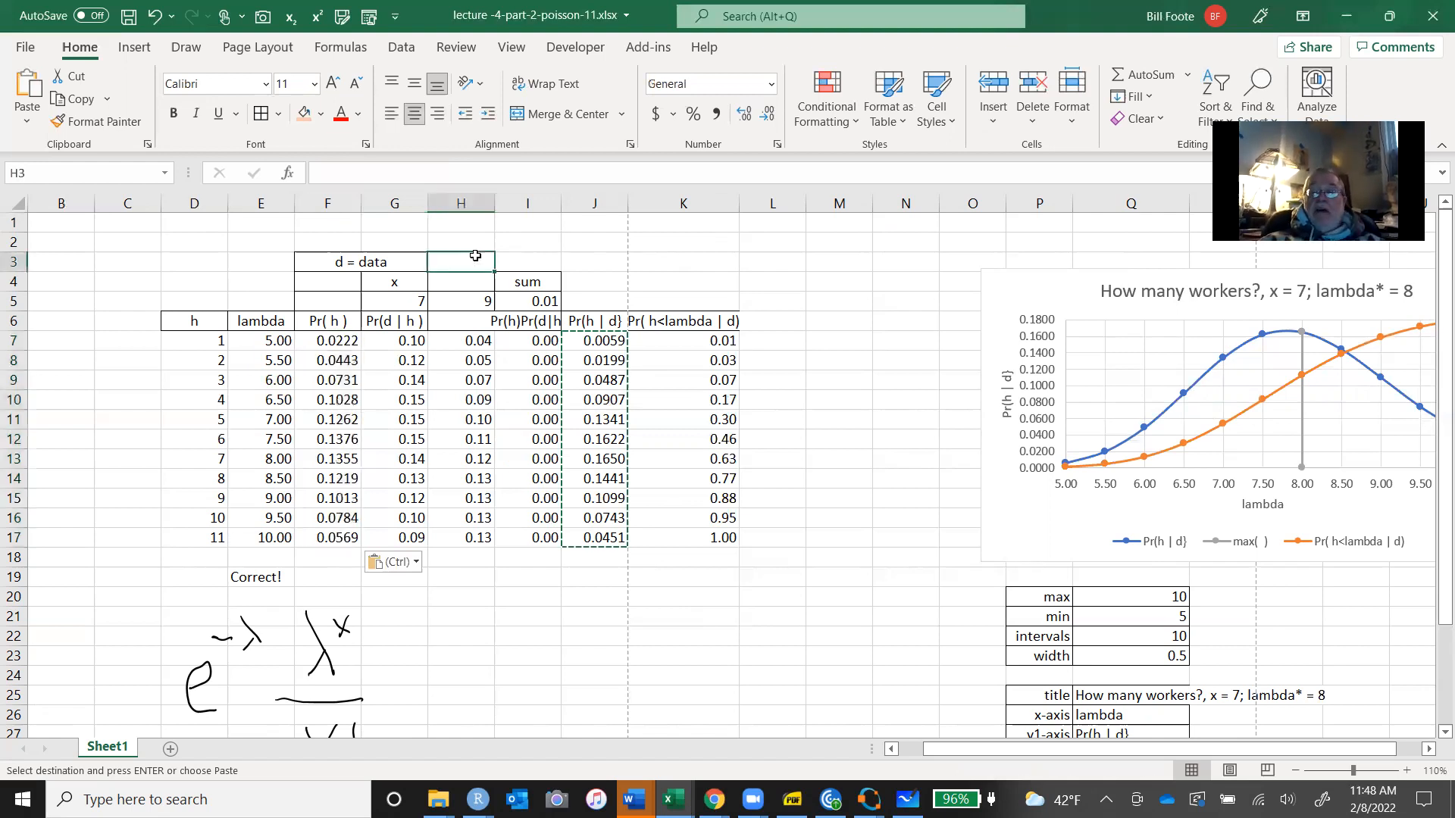
Insert a new sheet column at H and enter 5 as the additional x observation in H5.
left_click(984, 130)
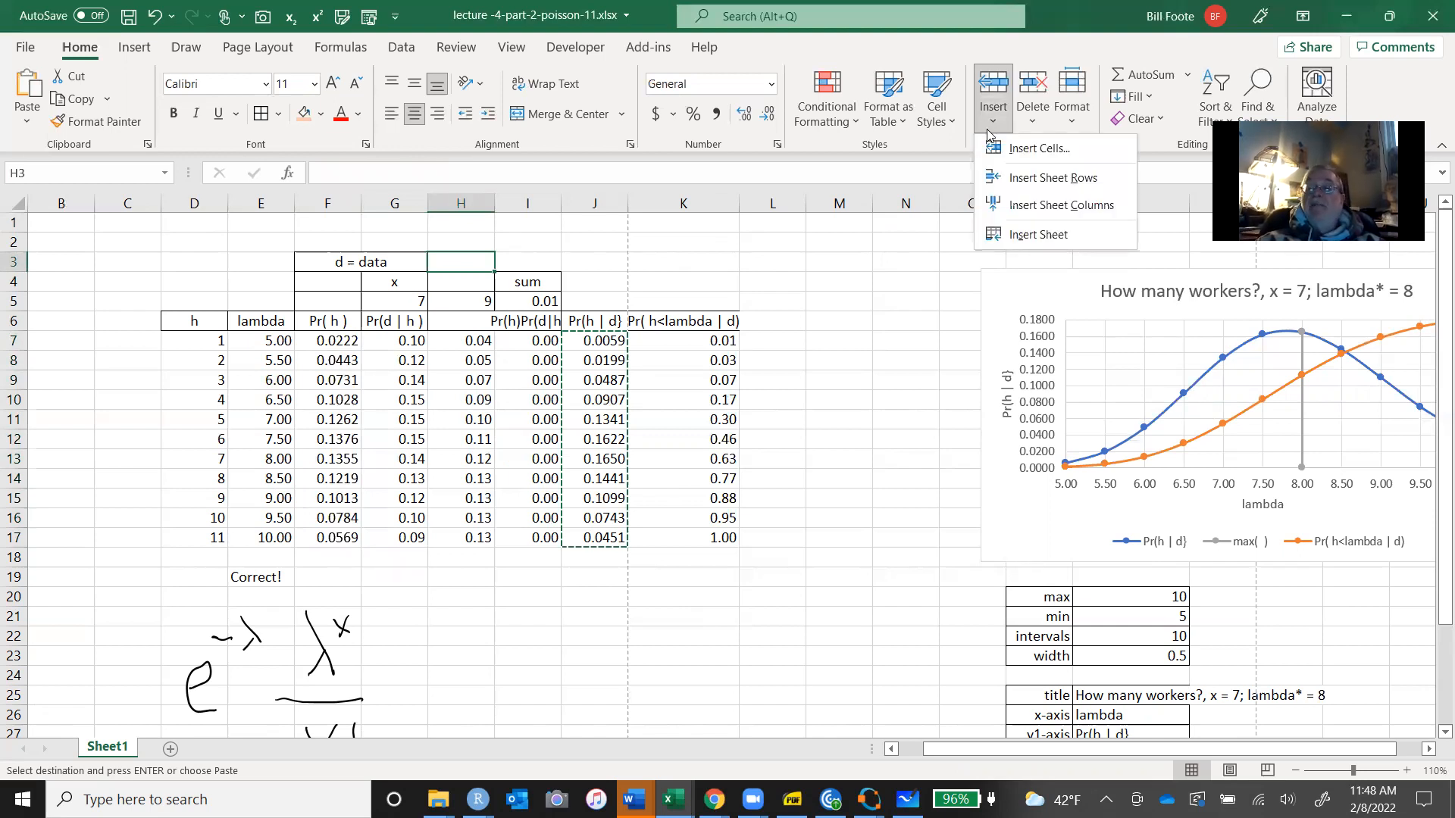
left_click(1019, 205)
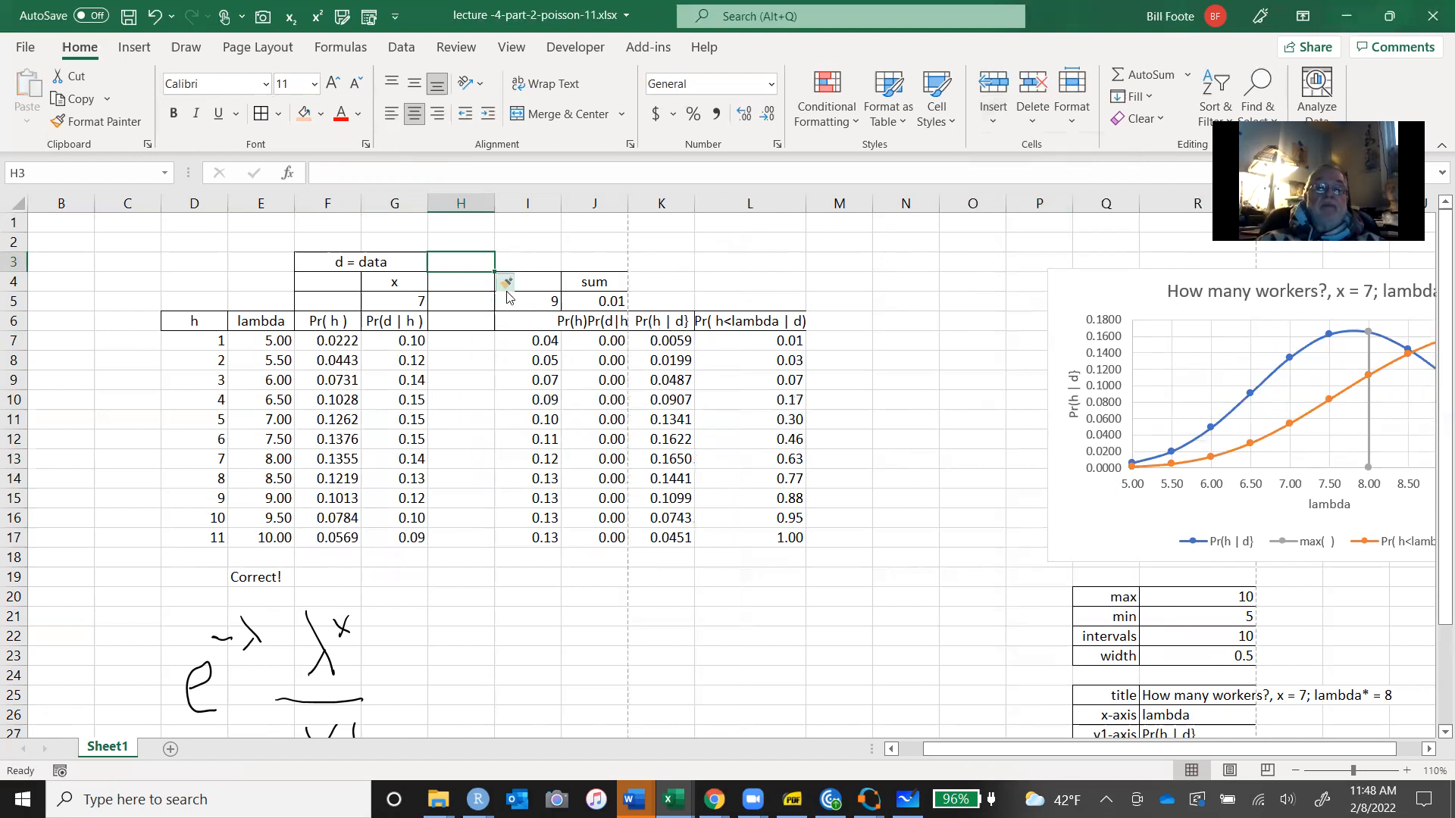
left_click(470, 300)
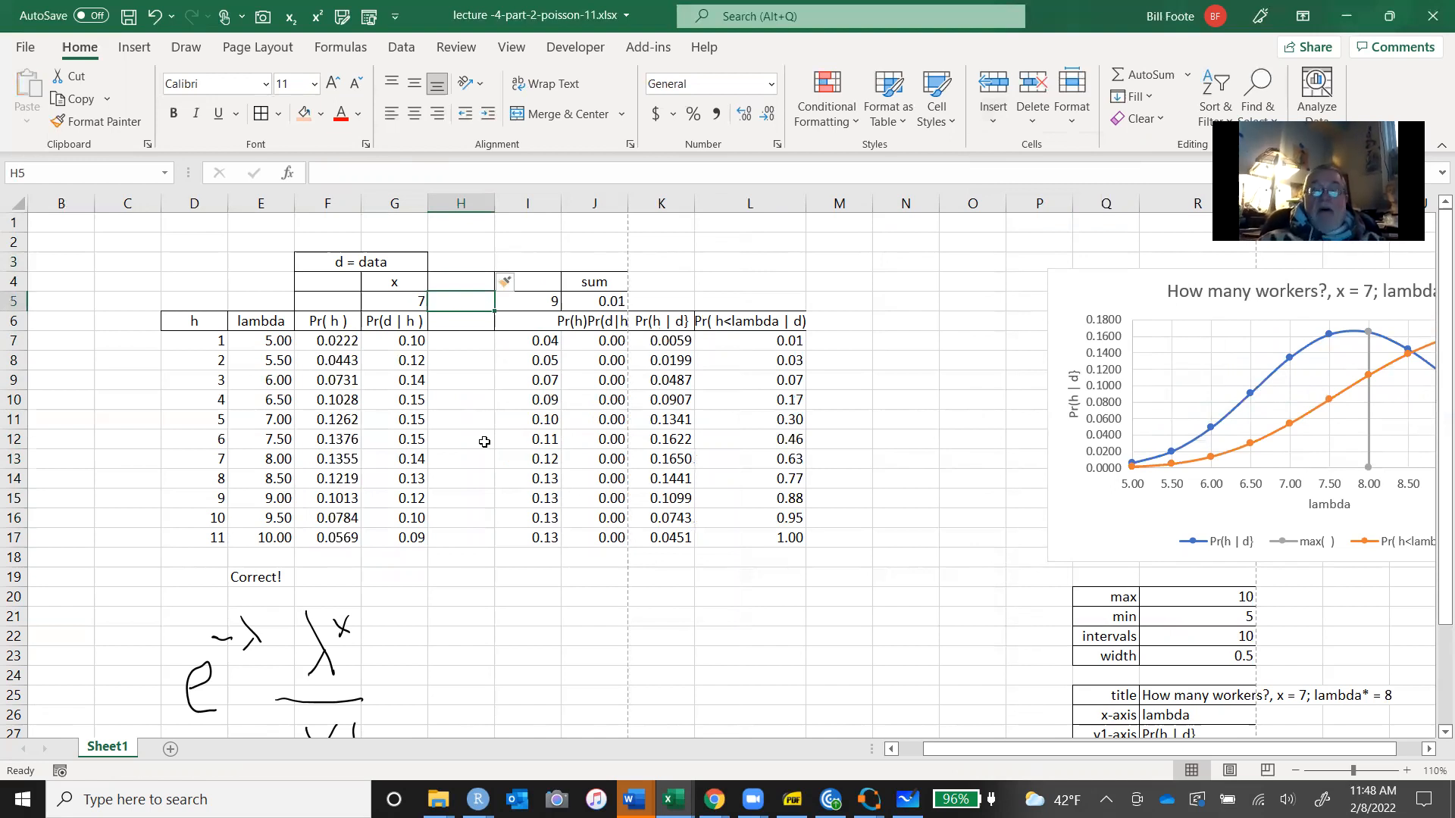
type("5")
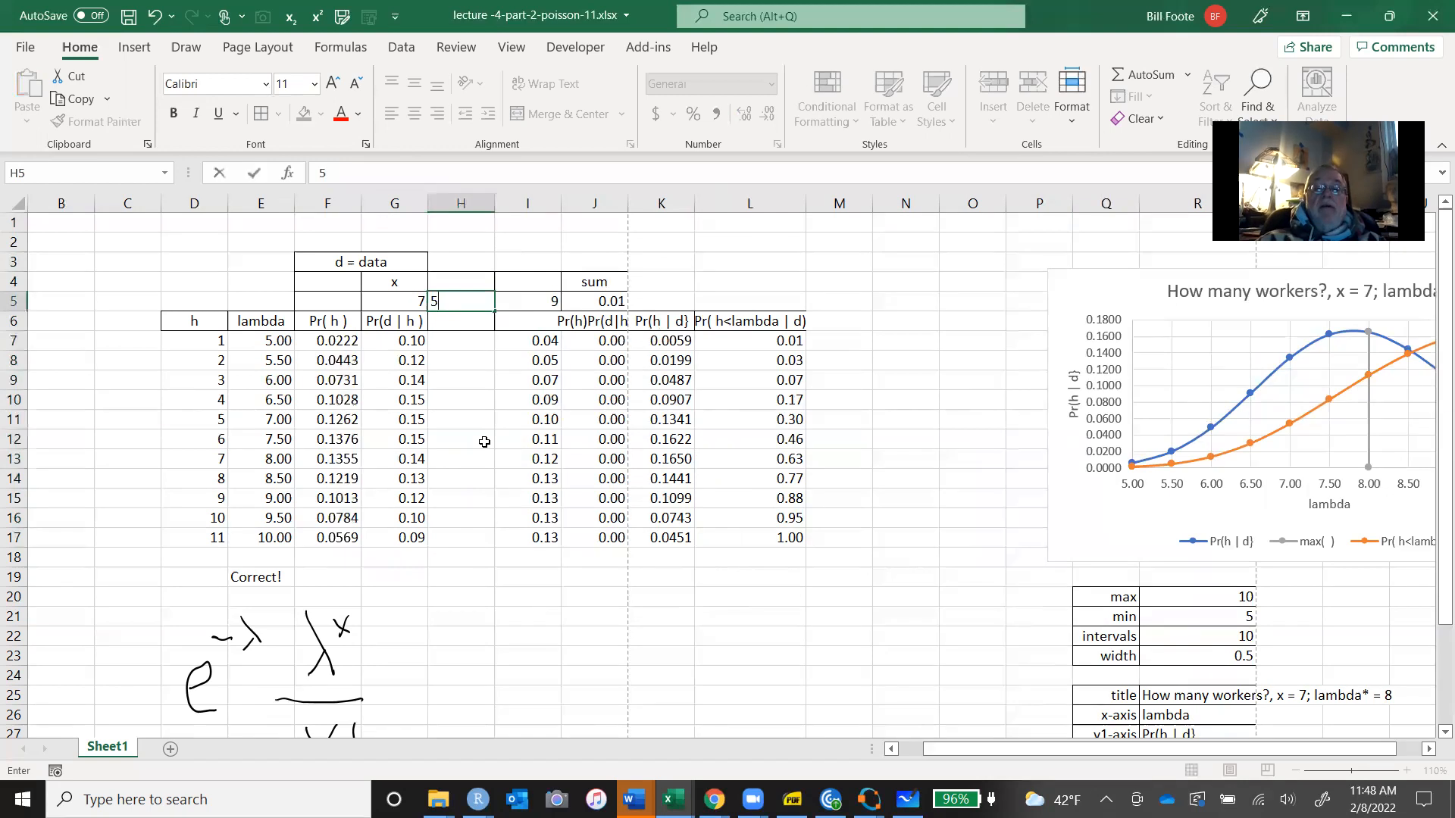
key("Return")
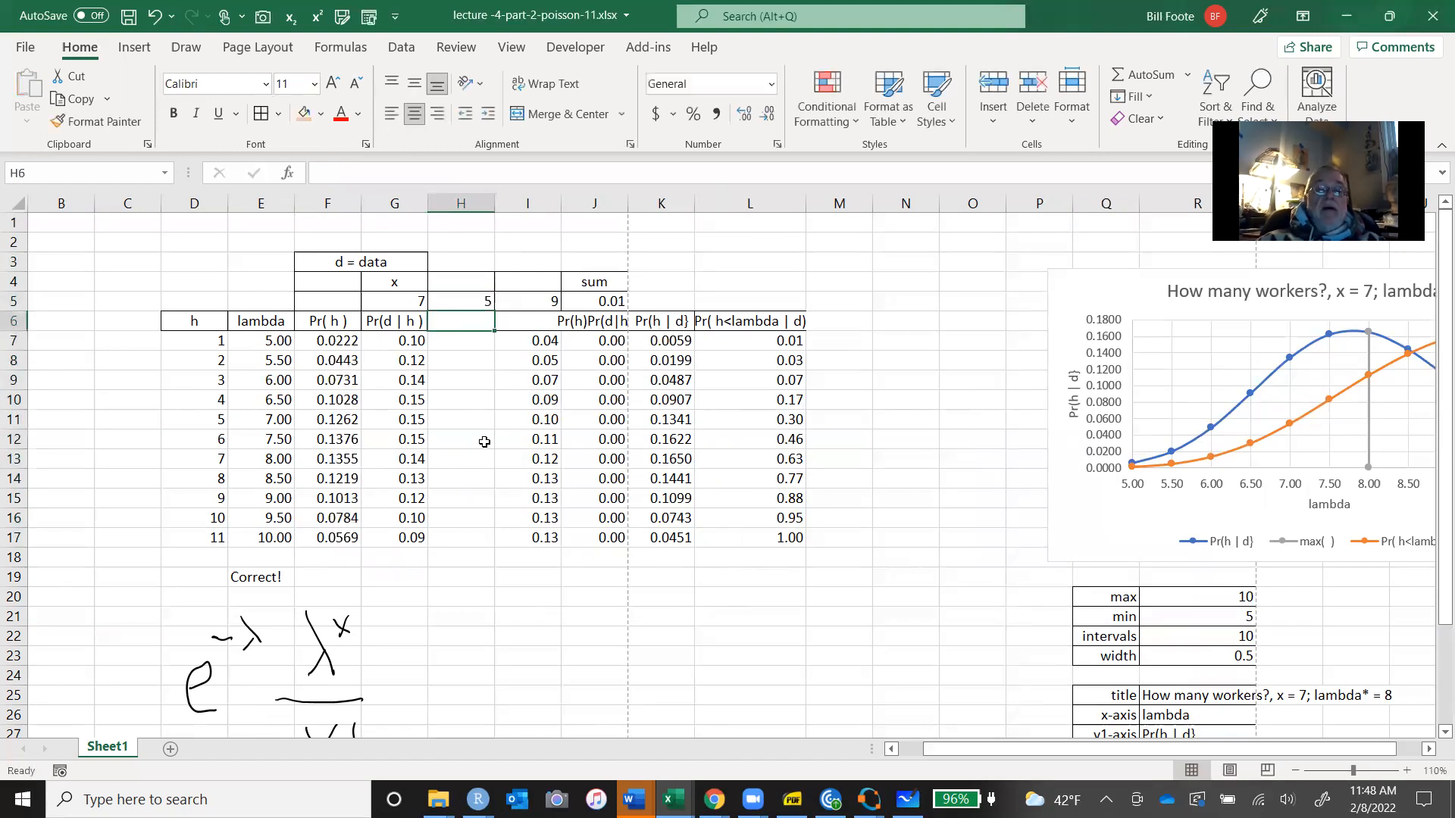
Copy the POISSON likelihood formula from I7 into H7 and check the PRODUCT formula in J7.
key("Down")
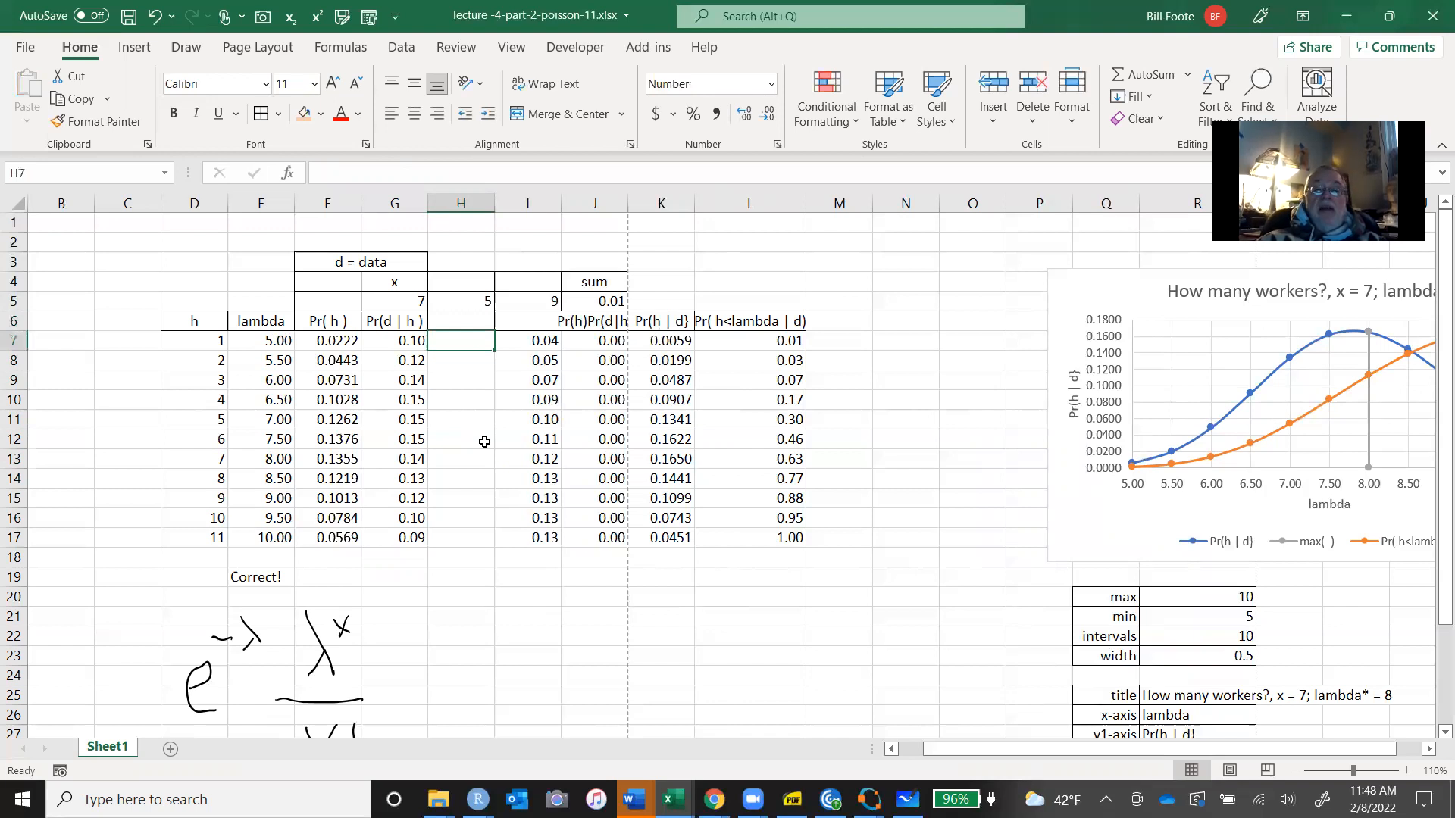
key("Right")
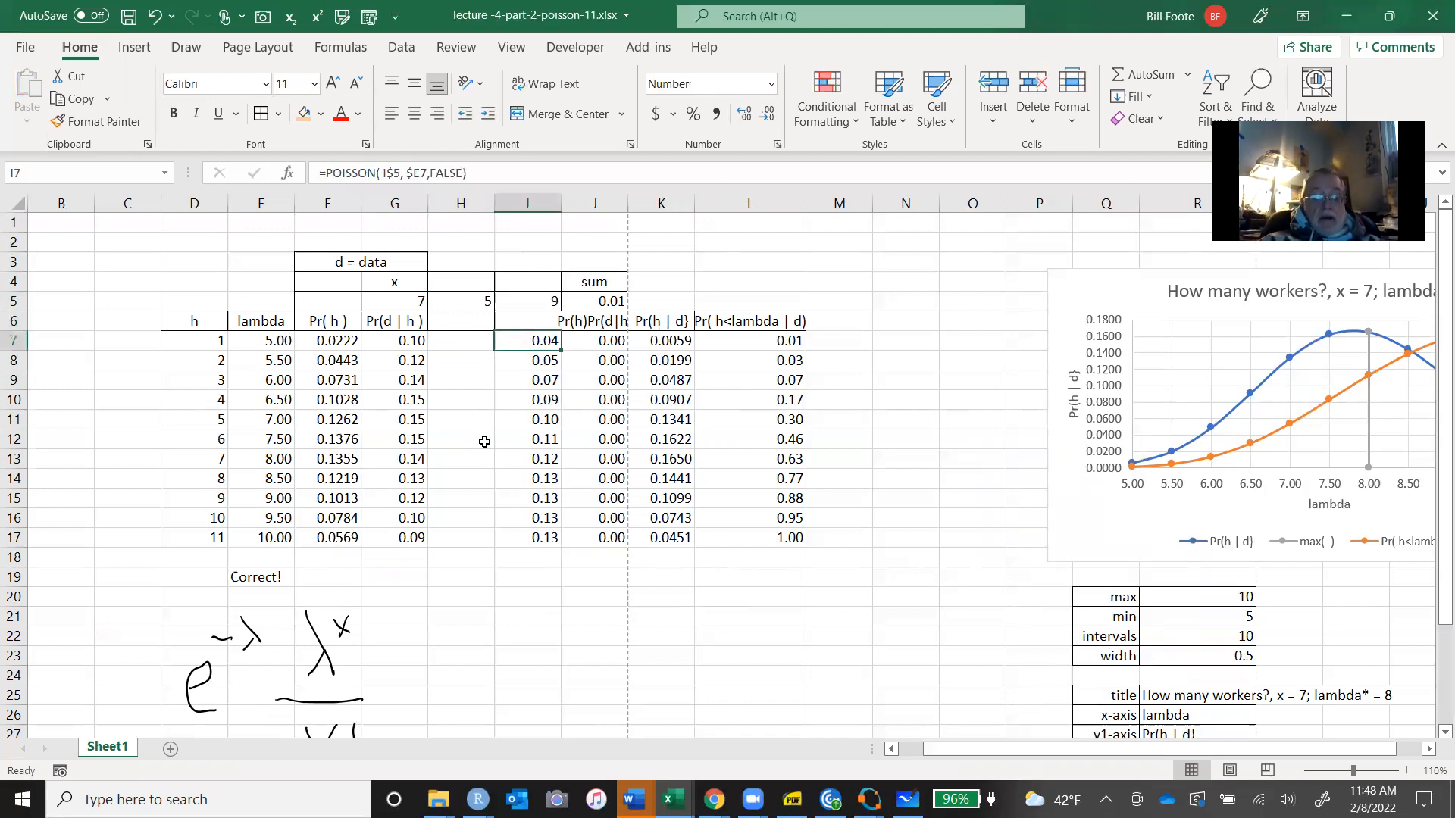
key("ctrl+c")
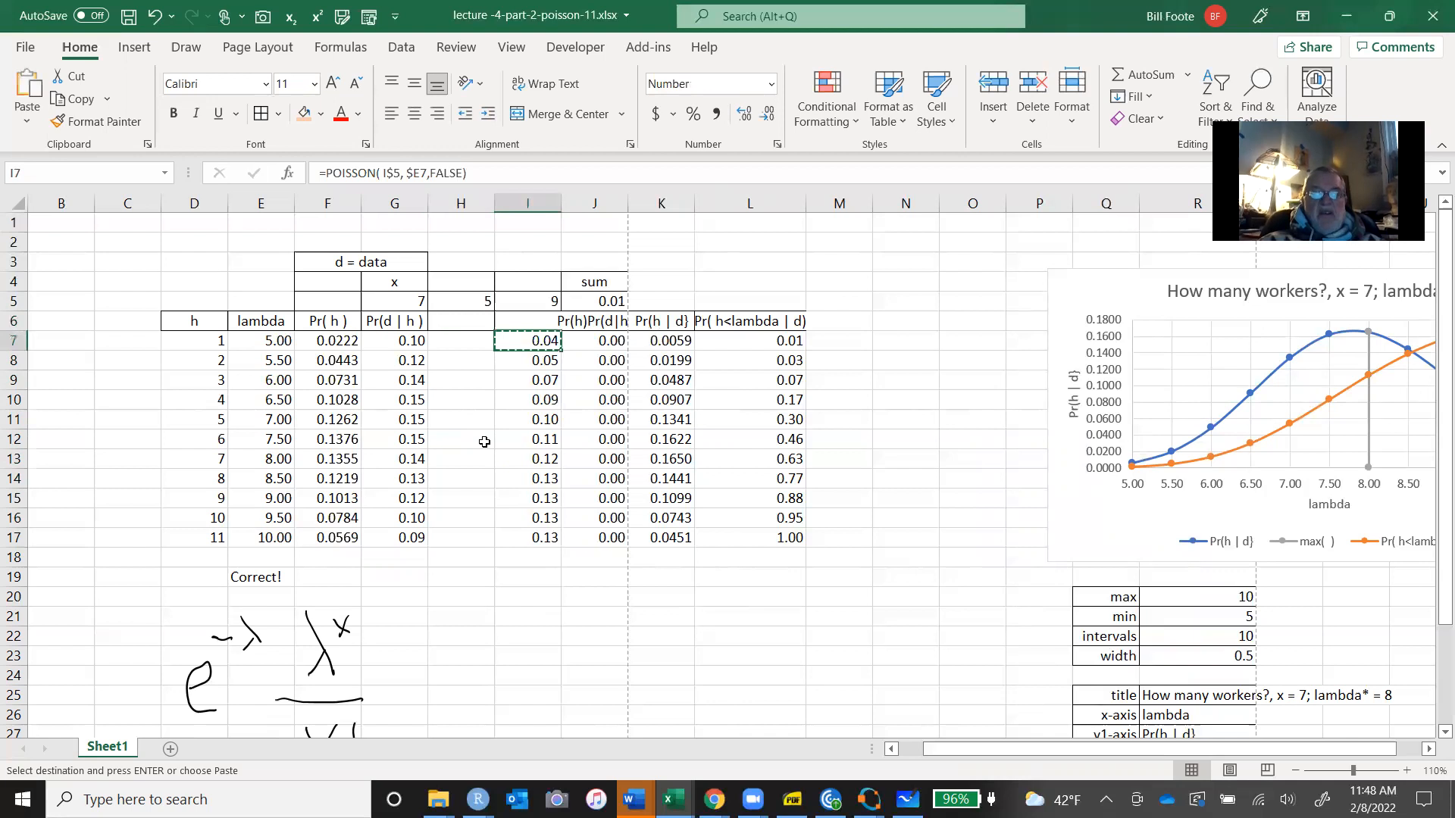
key("Left")
key("ctrl+v")
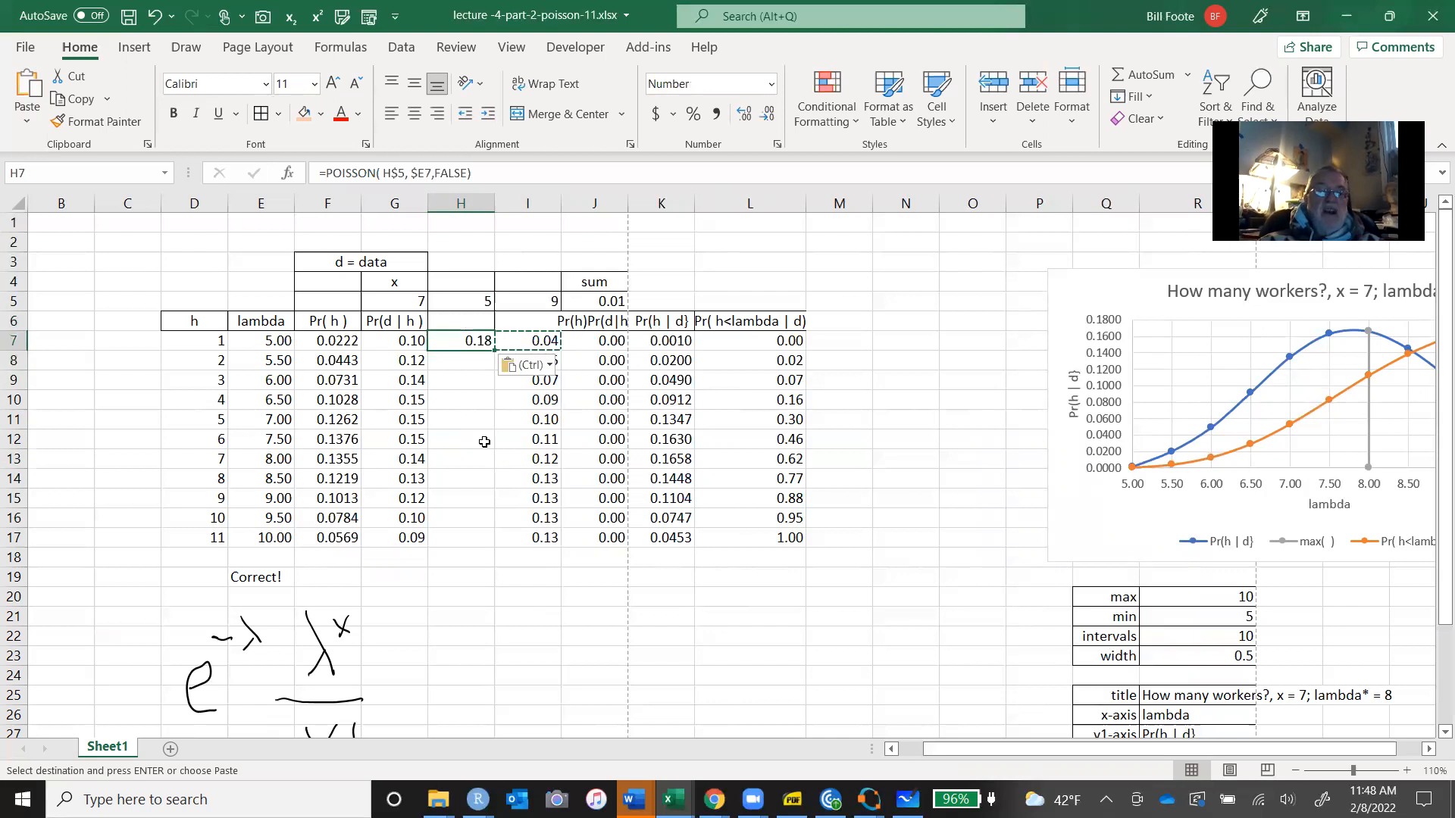
key("Right")
key("Right")
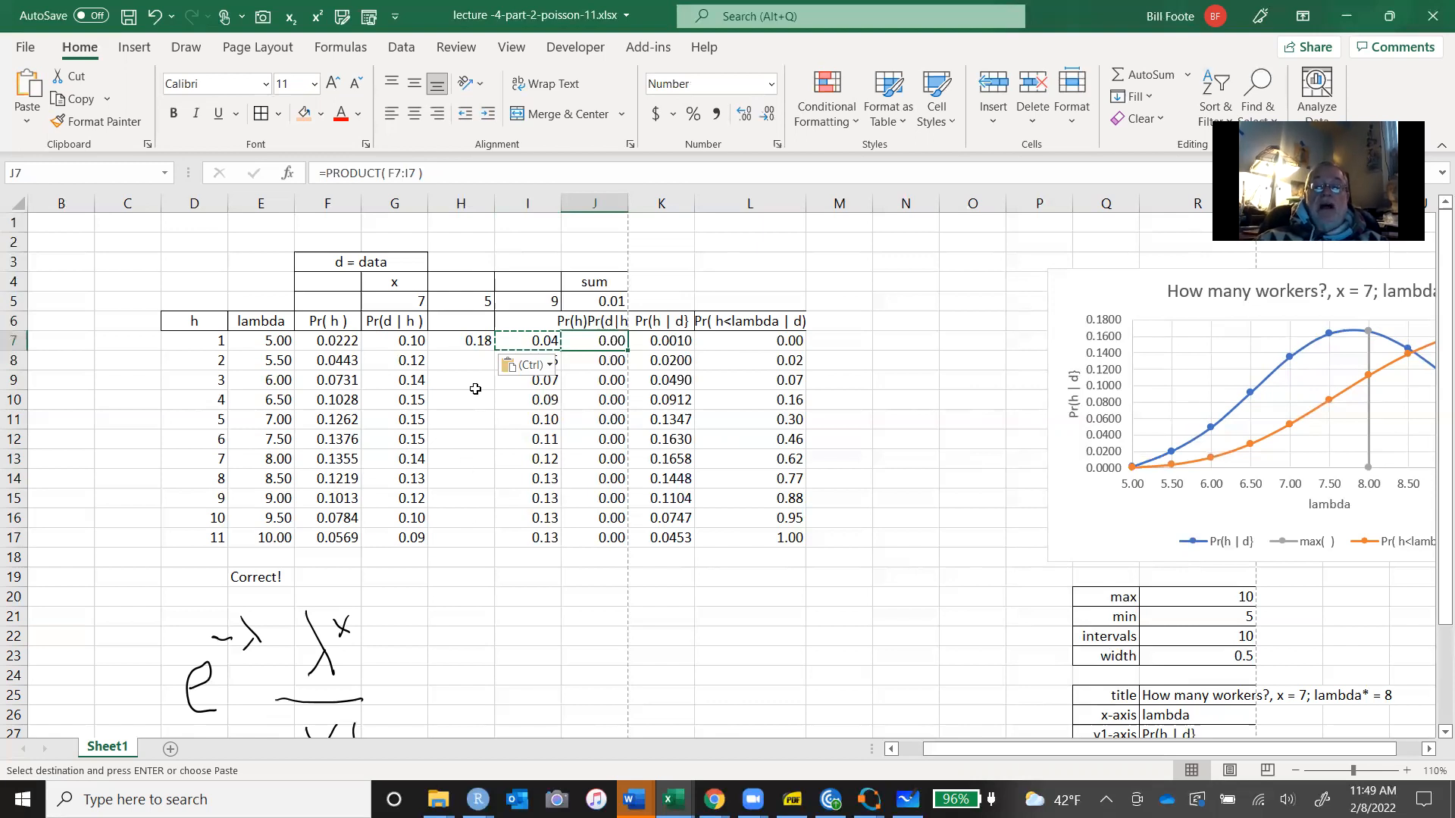
Copy the POISSON formula in H7 down through H17 for every lambda value.
left_click(477, 345)
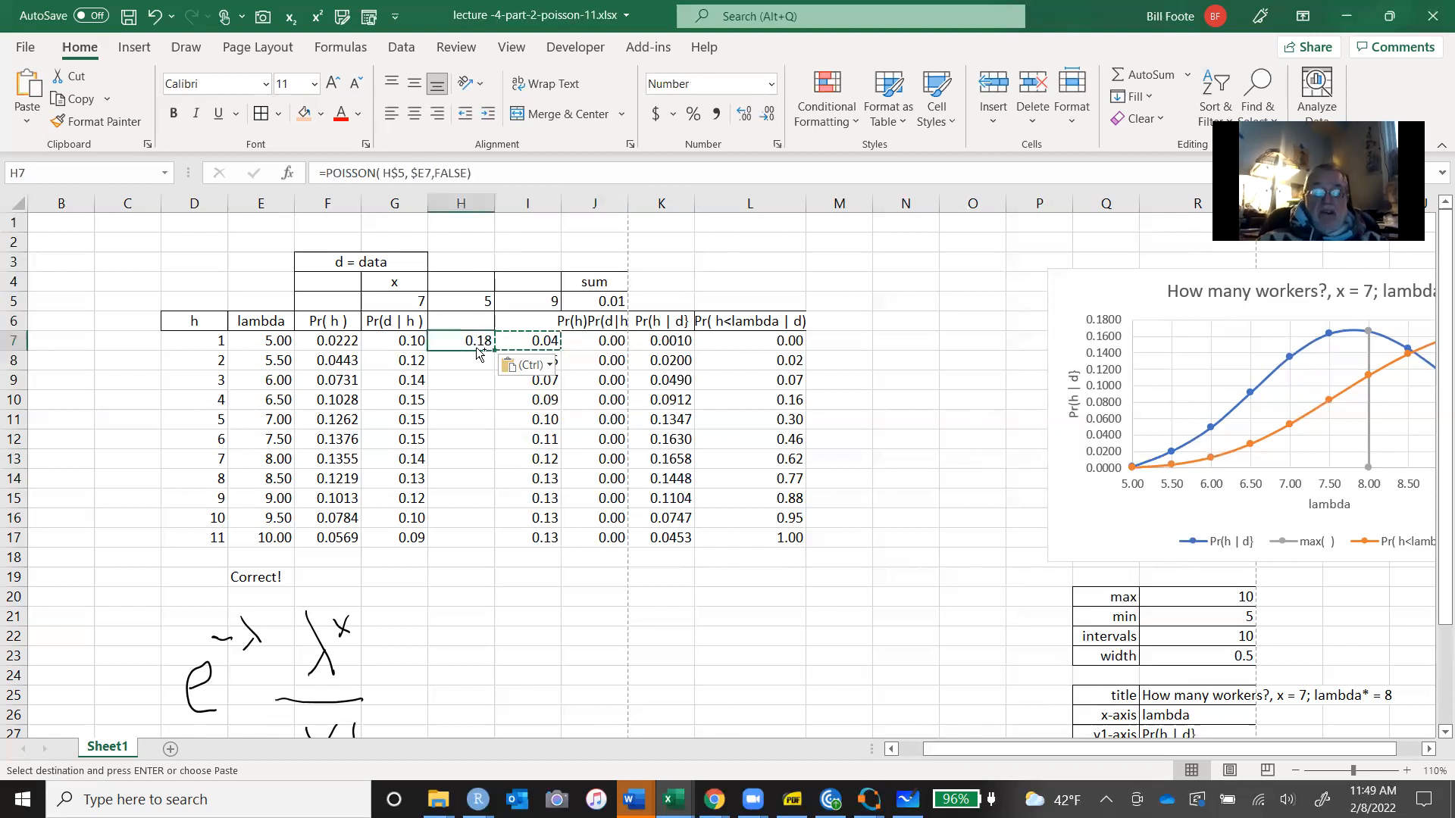
key("ctrl+c")
key("shift+Down")
key("shift+Down")
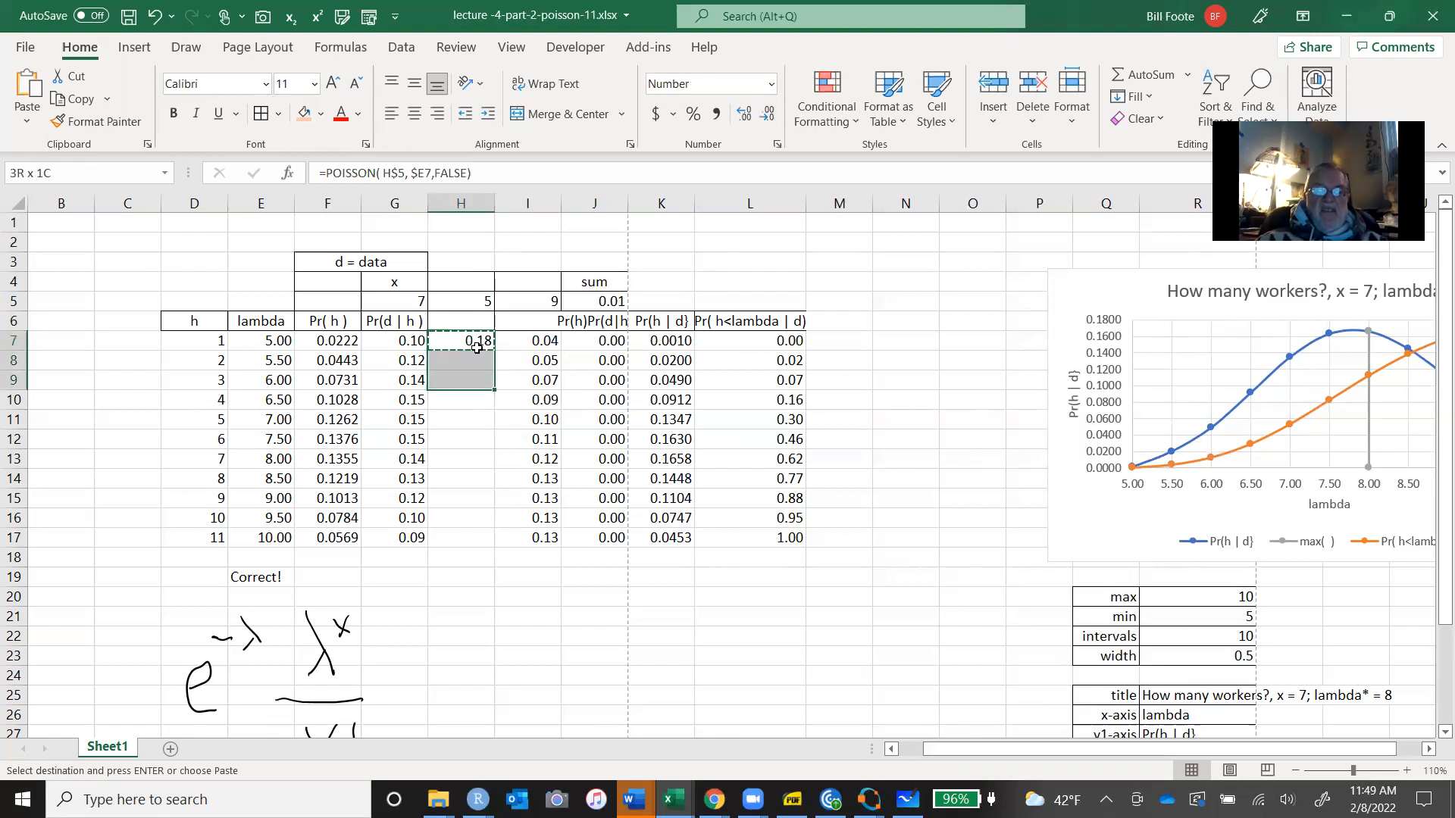
key("shift+Down")
key("shift+Down")
key("shift+Down")
key("shift+Down")
key("shift+Down")
key("shift+Down")
key("shift+Down")
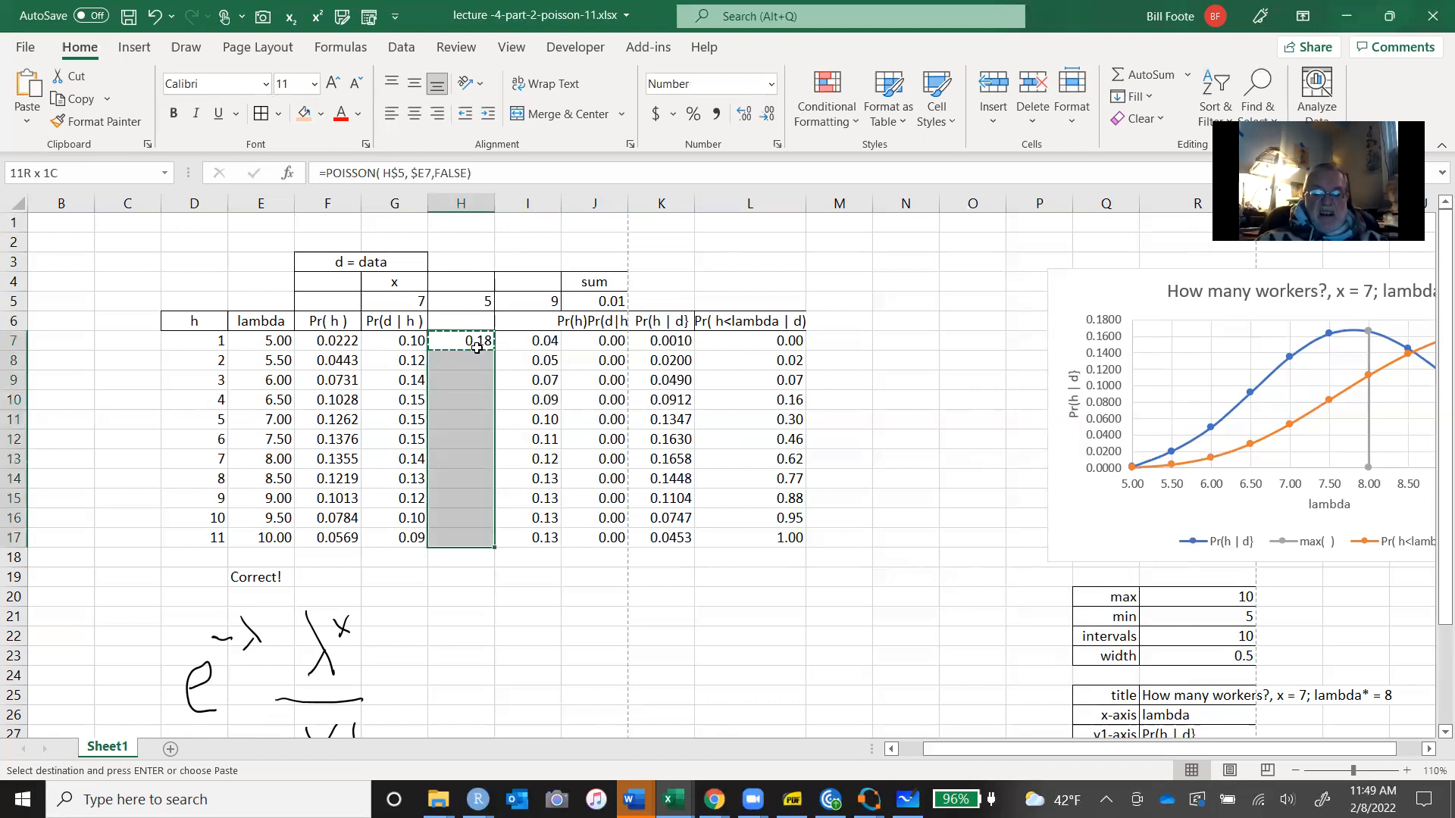
key("ctrl+v")
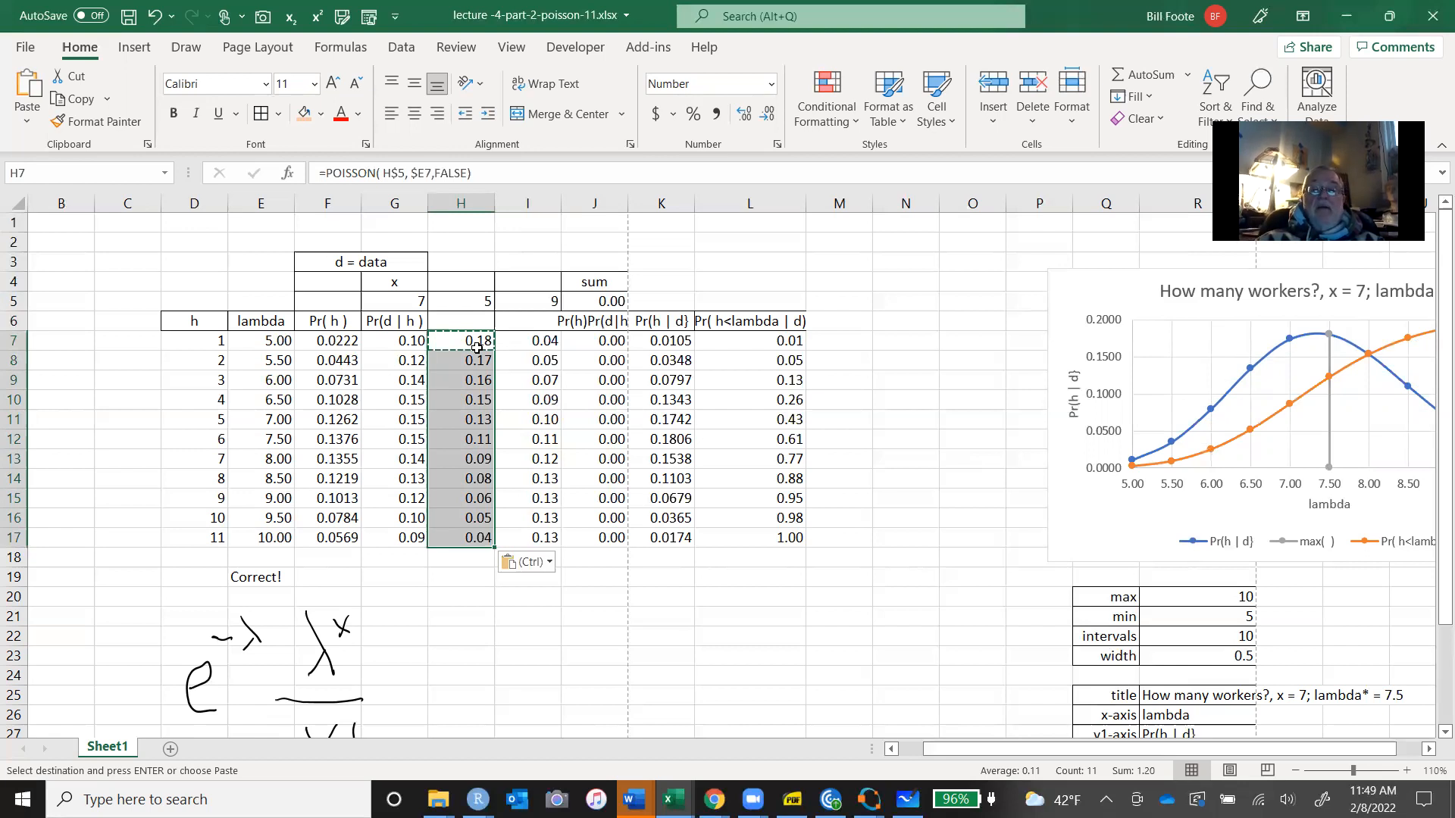
Narrow the lambda range by setting max to 8 and min to 6 in the parameter table.
key("Right")
key("Right")
key("Right")
key("Right")
key("Right")
key("Right")
key("Right")
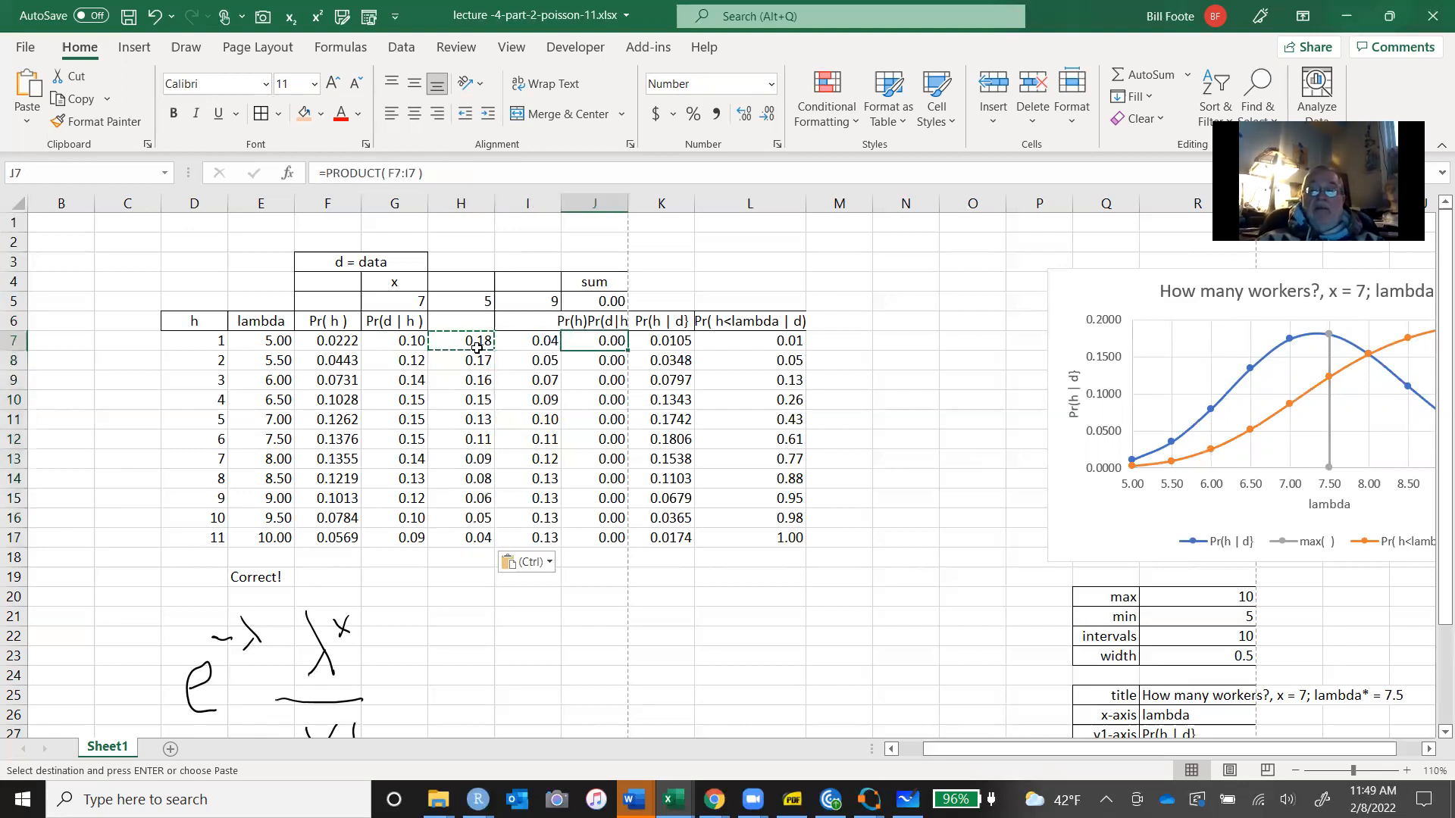
key("Down")
key("Down")
key("Down")
key("Down")
key("Down")
key("Down")
key("Down")
key("Down")
key("Down")
key("Down")
key("Down")
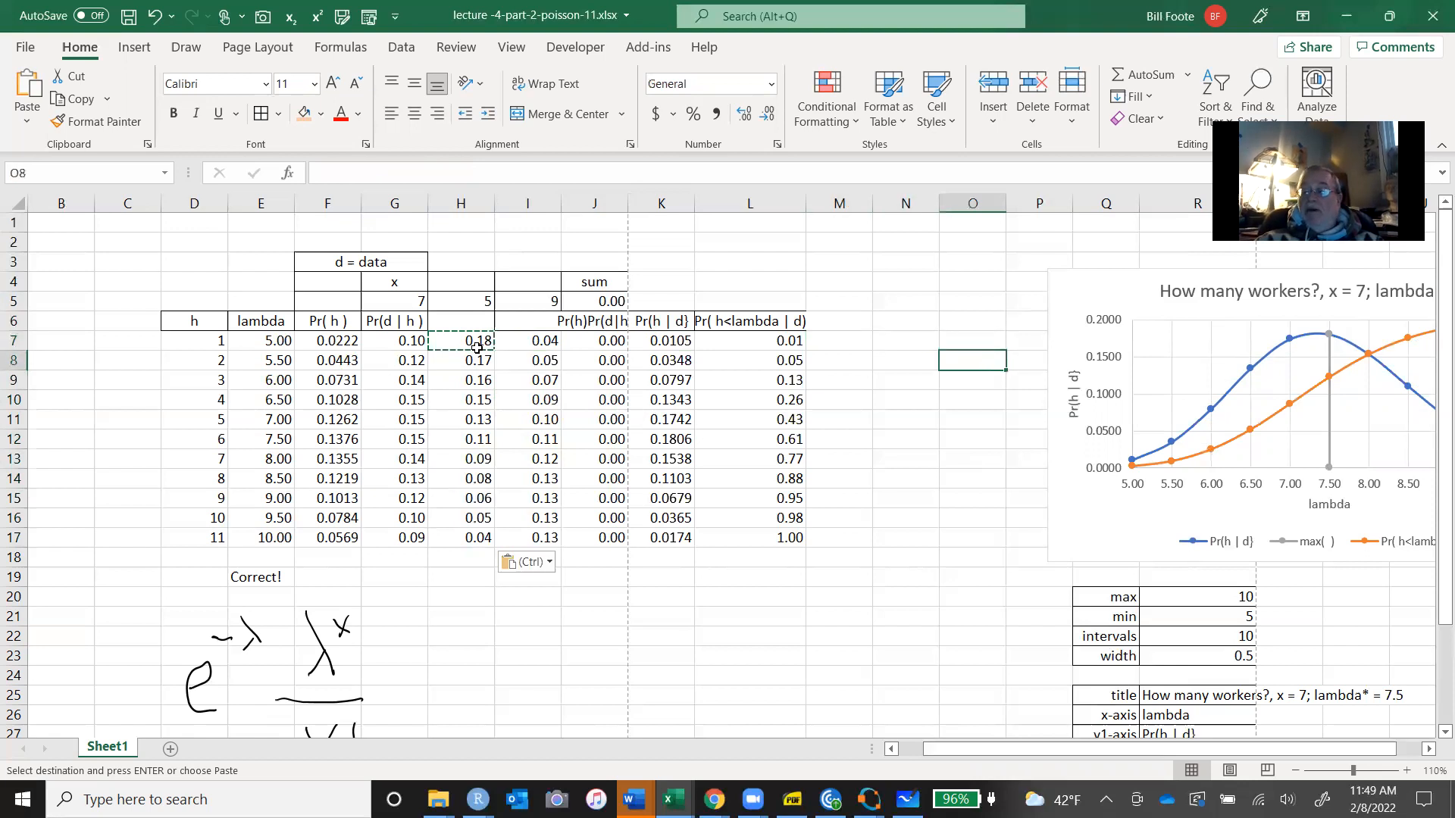
key("Down")
key("Down")
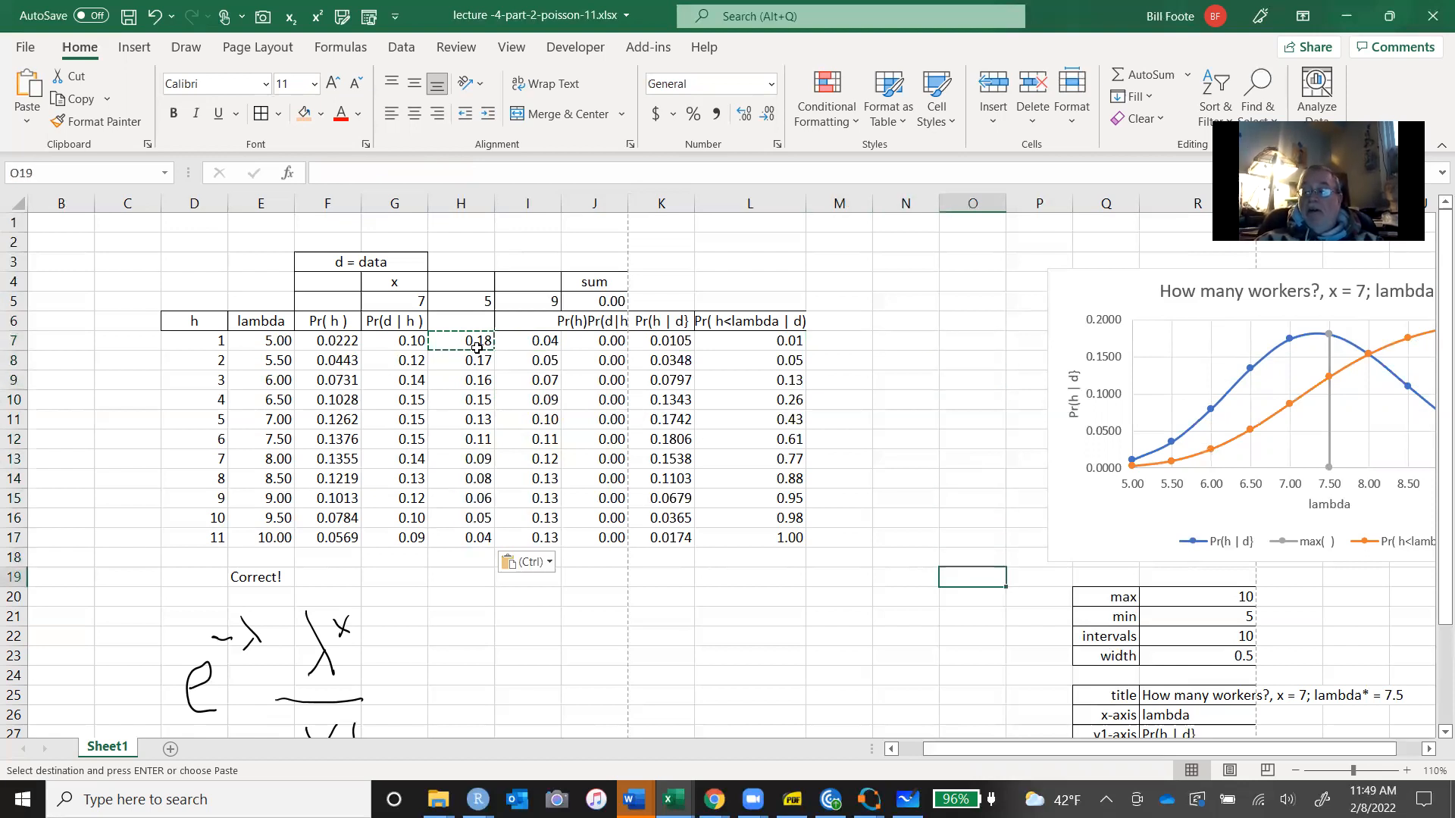
key("Right")
key("Right")
key("Right")
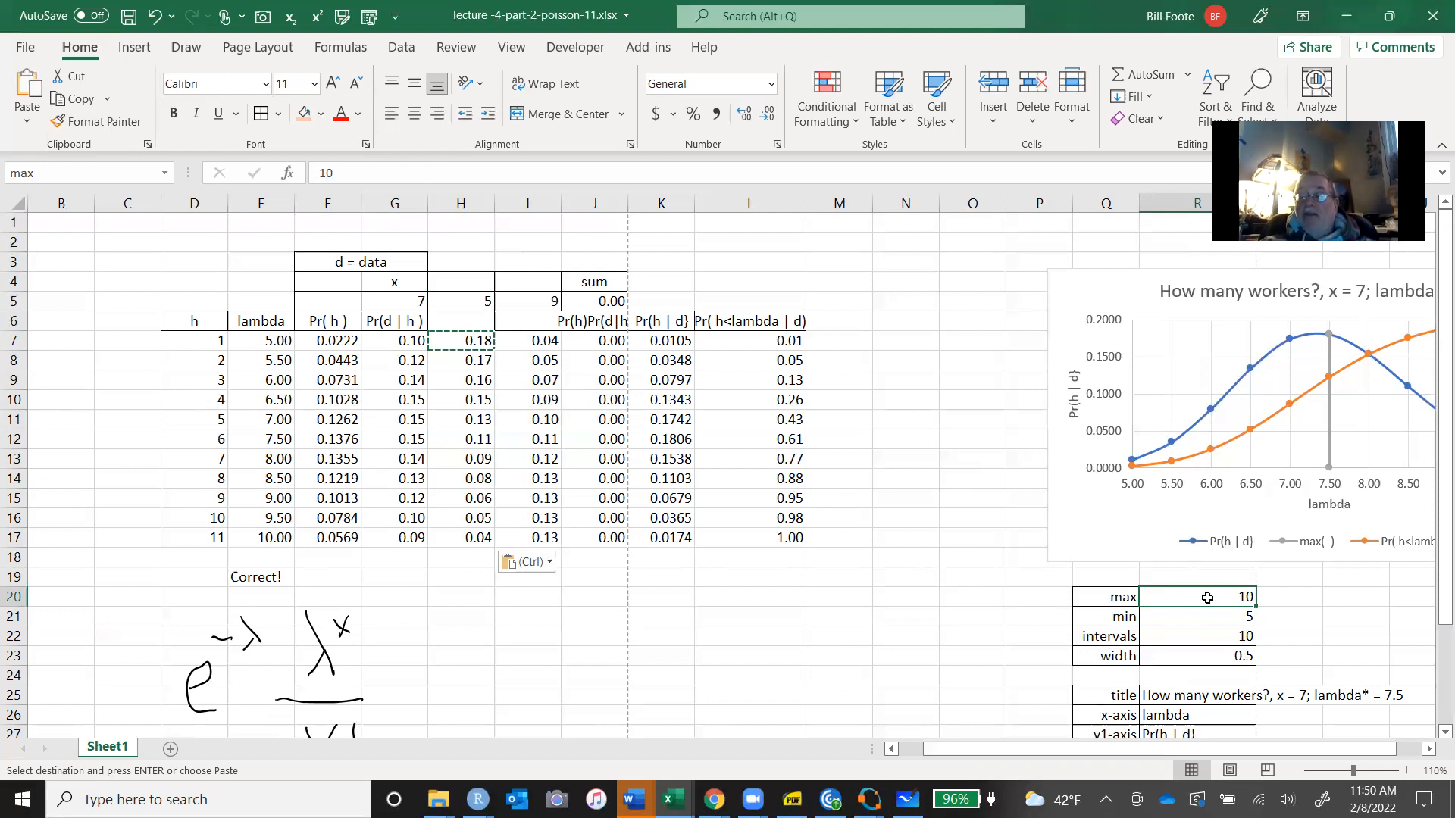
type("8")
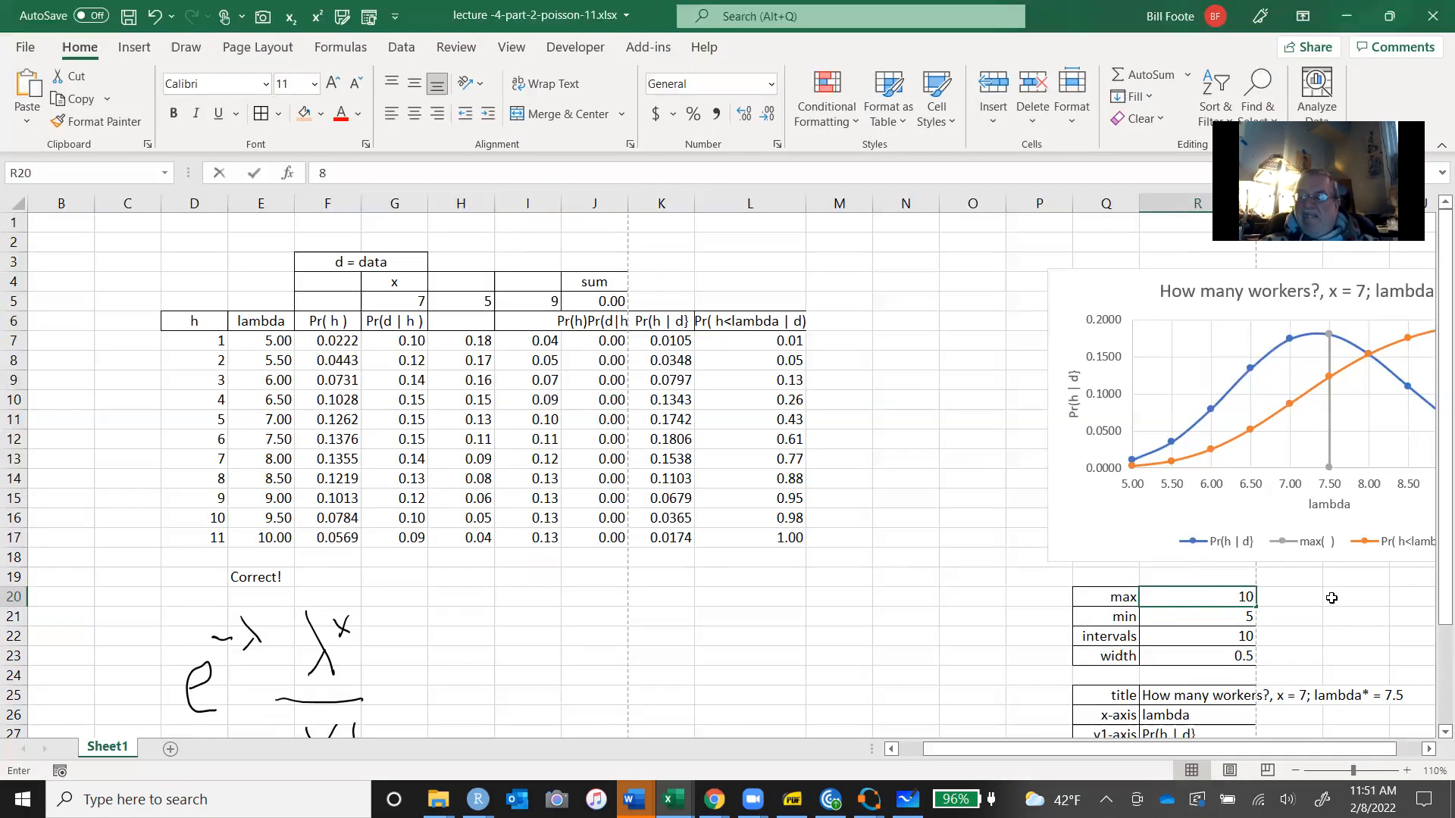
key("BackSpace")
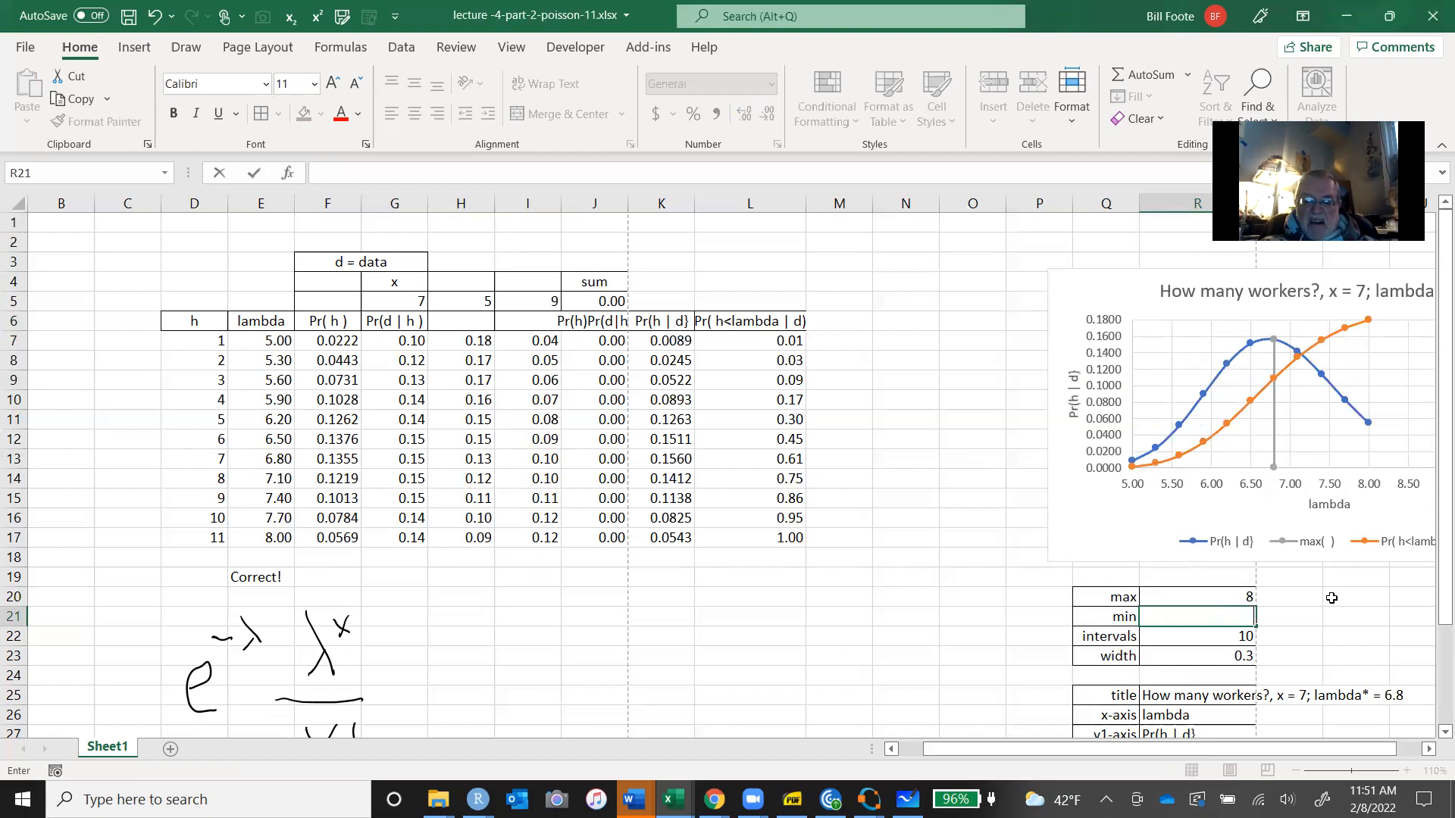
type("6")
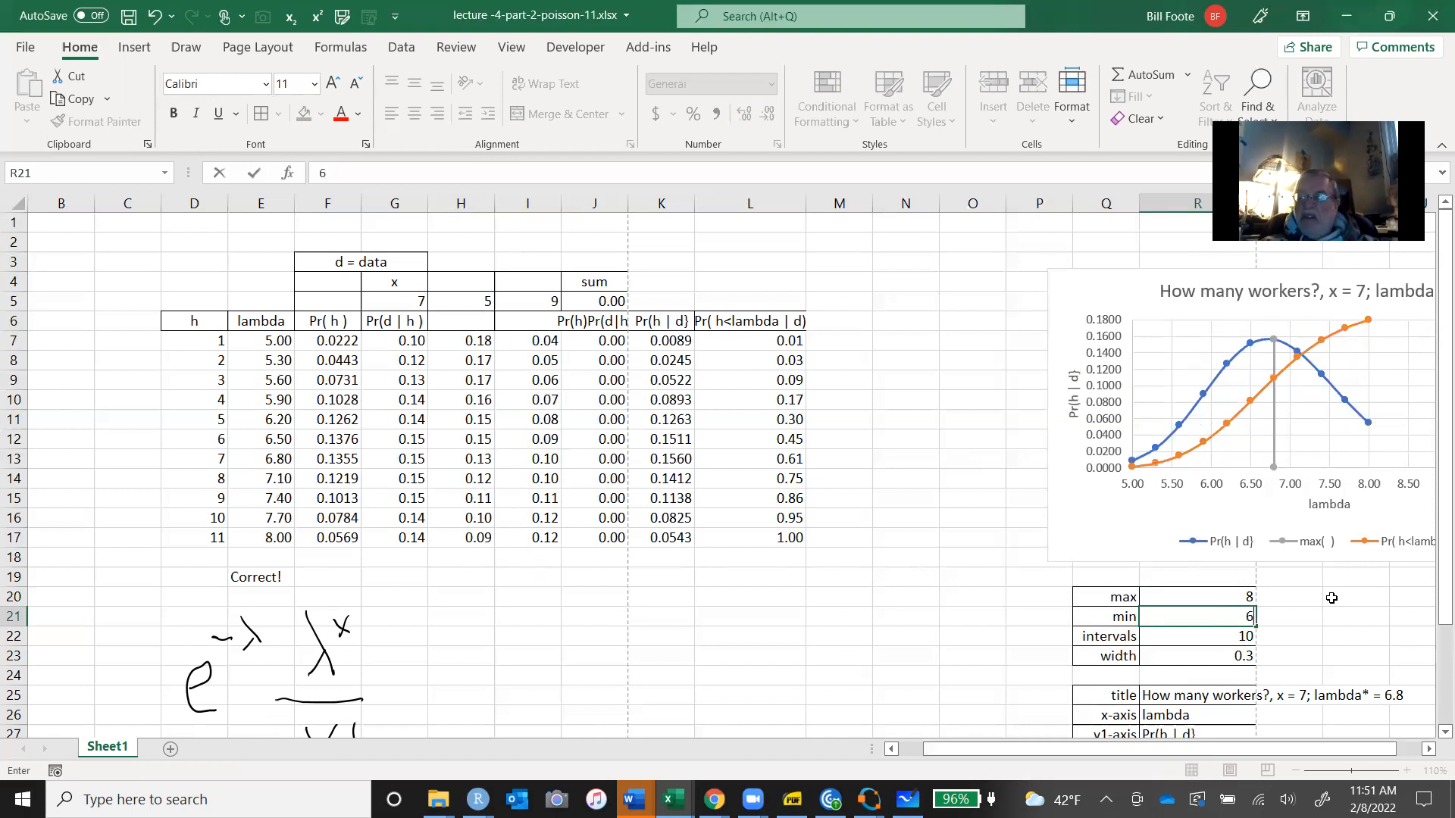
key("Return")
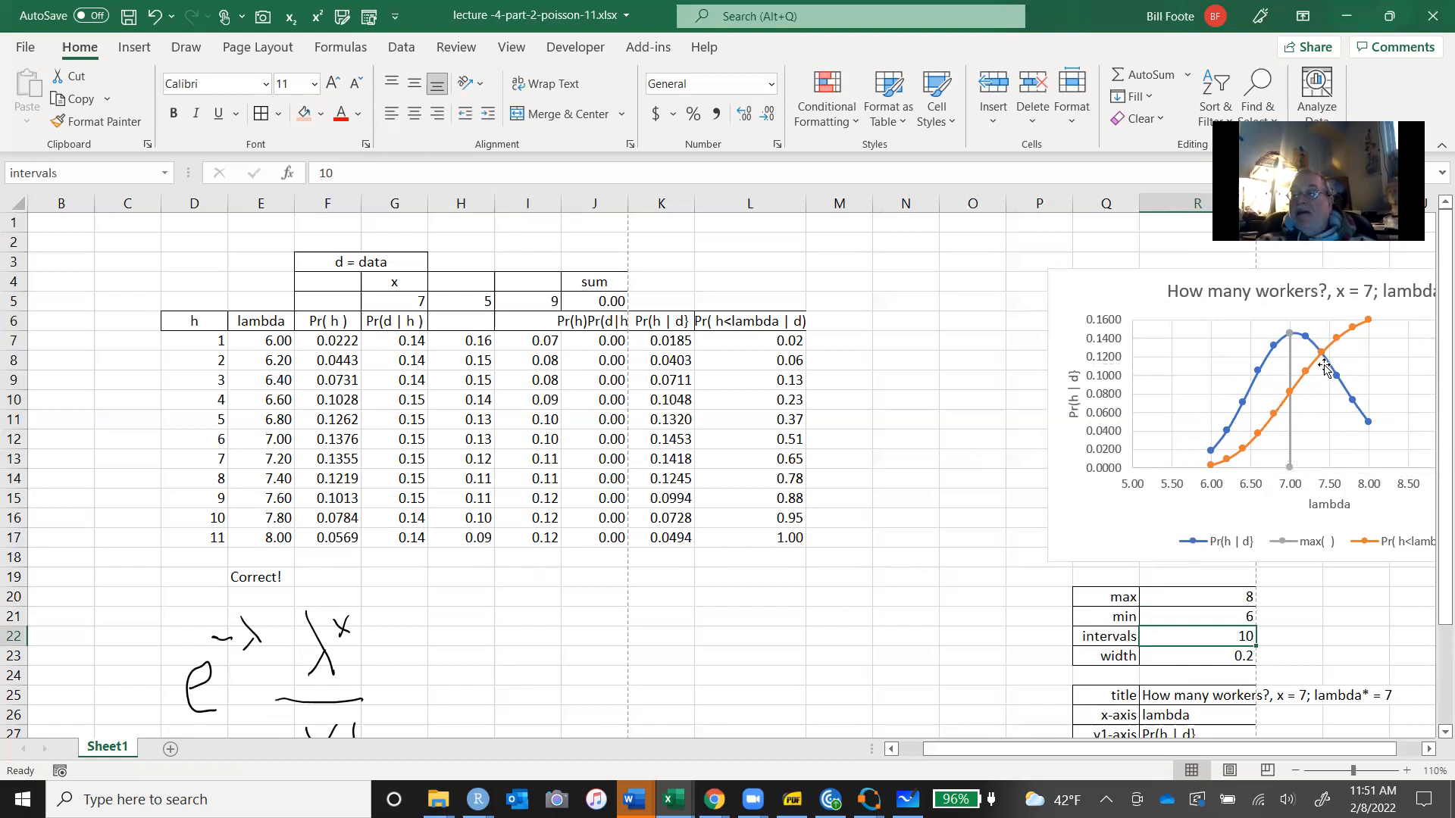
Remove the x value from the chart title formula in R25, leaving ="How many workers?"&" lambda* = "&R30.
mouse_move(1289, 344)
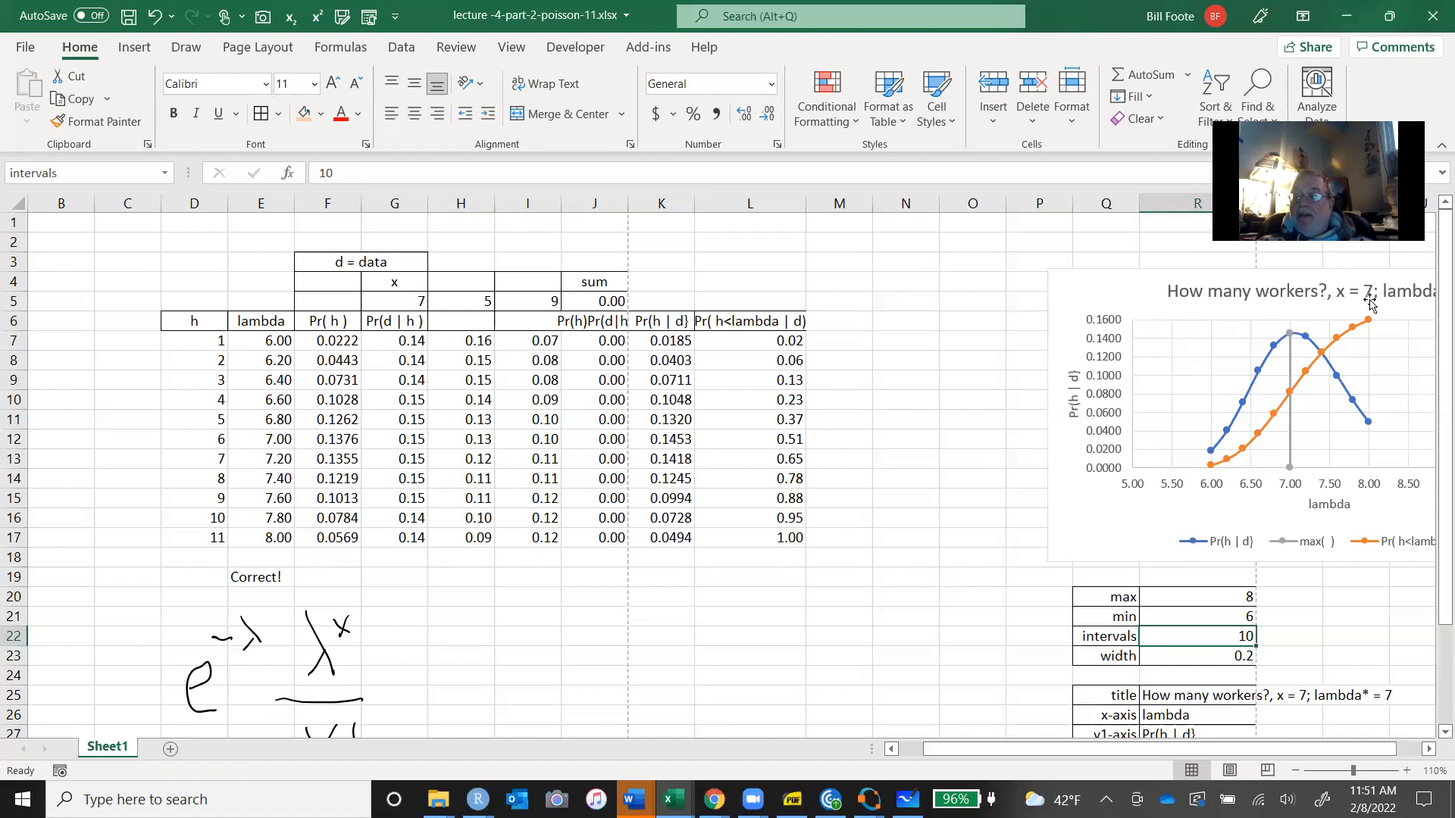
left_click(1148, 695)
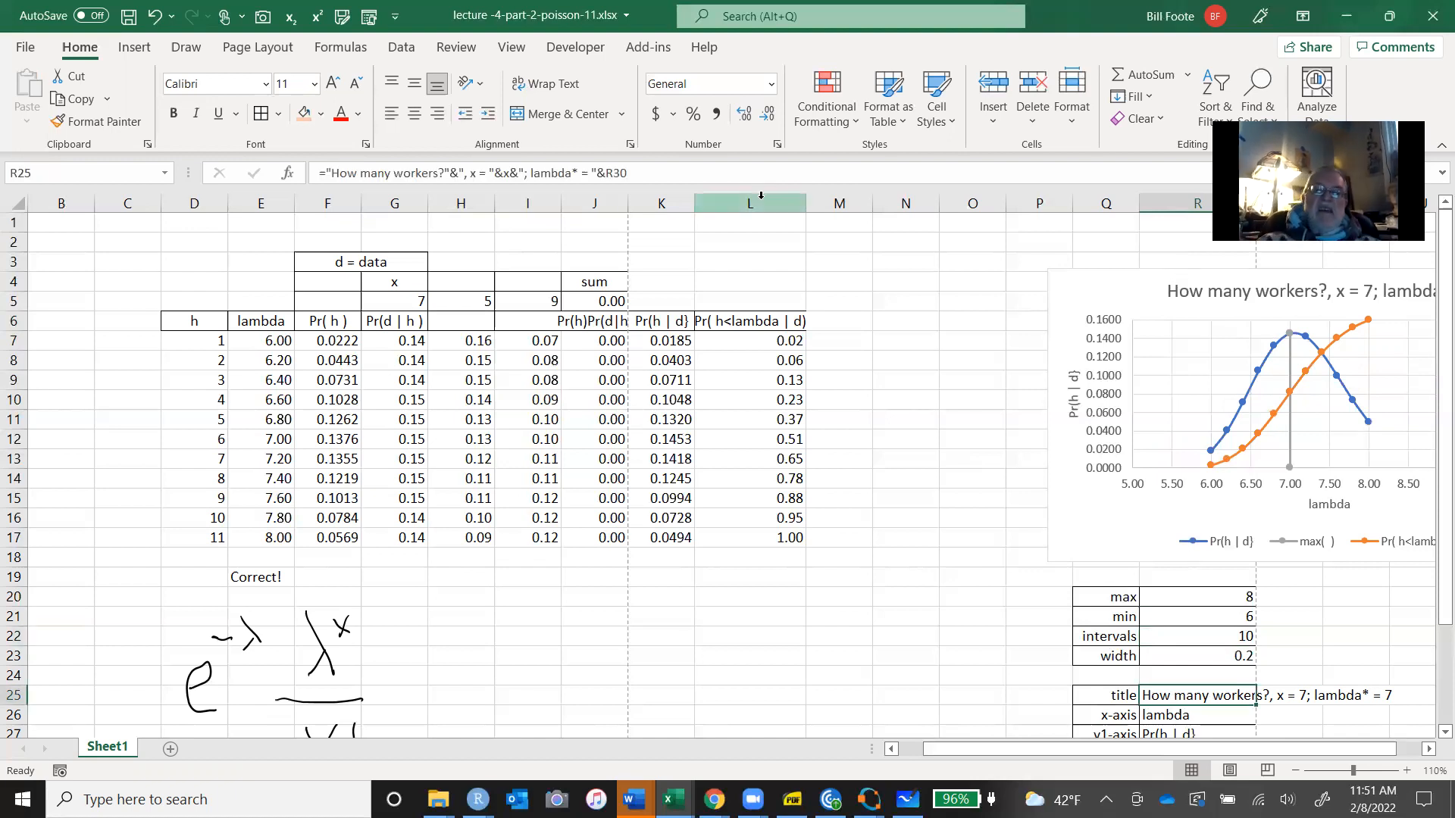
left_click(519, 173)
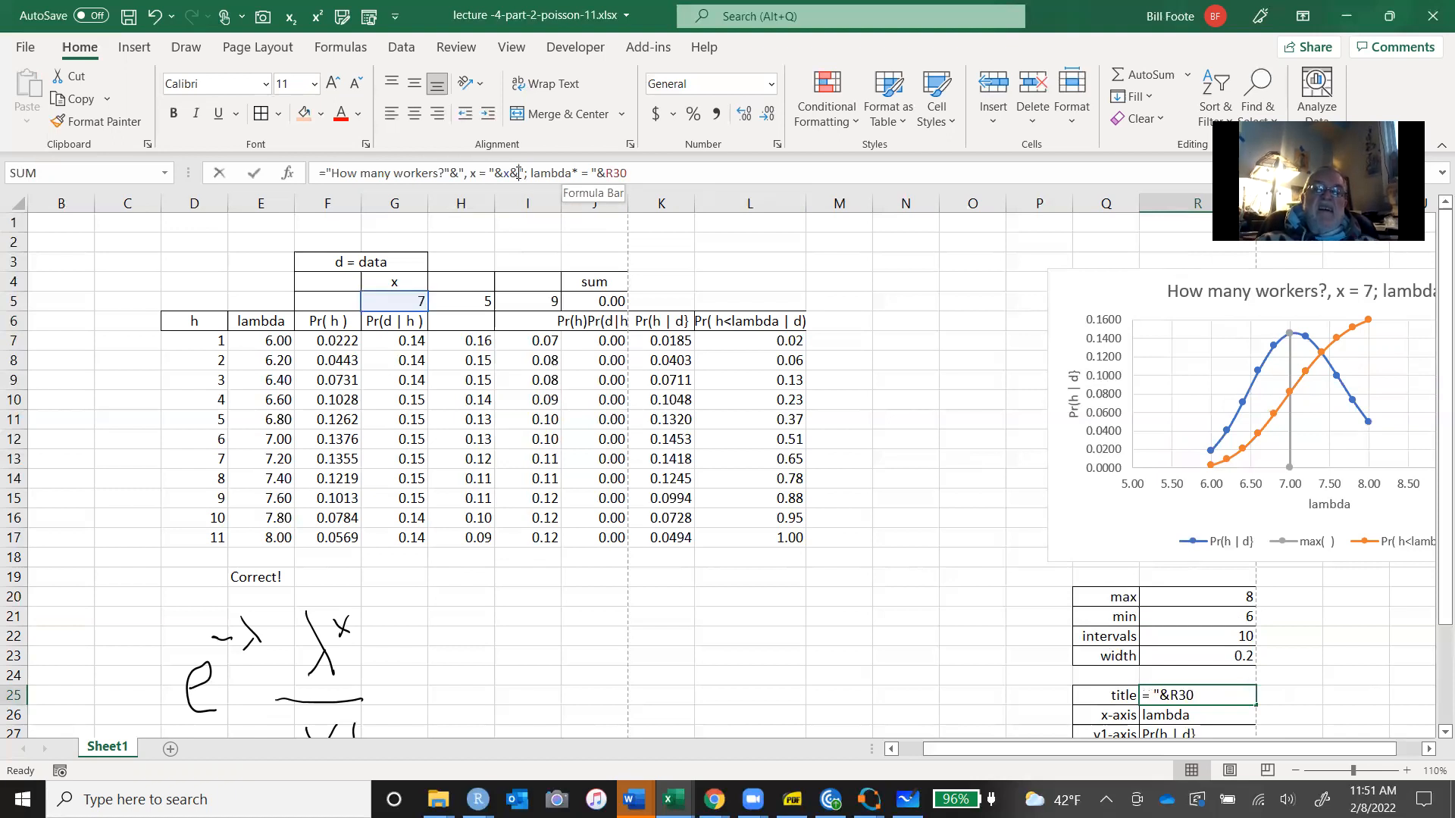
key("BackSpace")
key("BackSpace")
key("BackSpace")
key("BackSpace")
key("BackSpace")
key("BackSpace")
key("BackSpace")
key("BackSpace")
key("BackSpace")
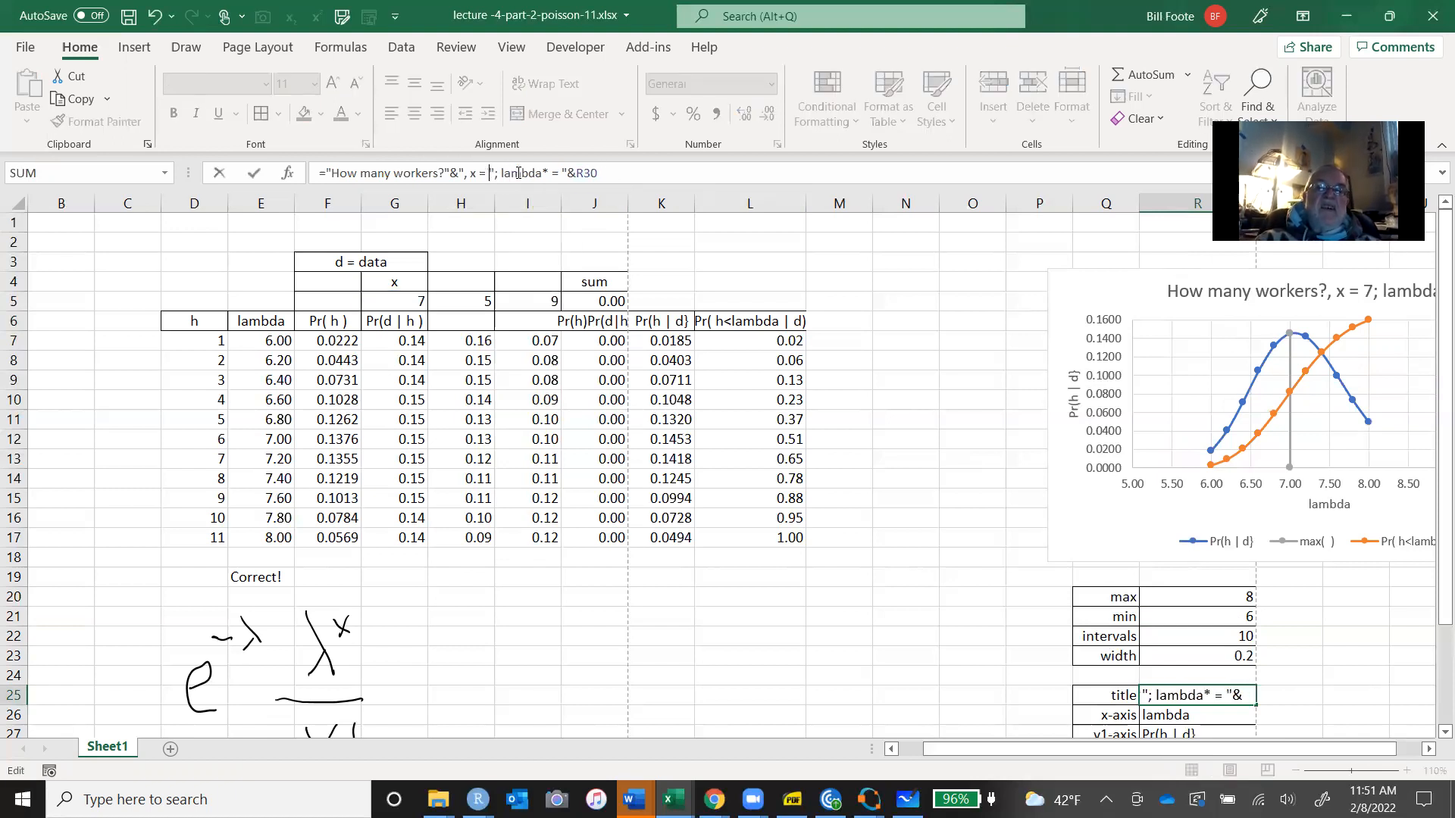
key("BackSpace")
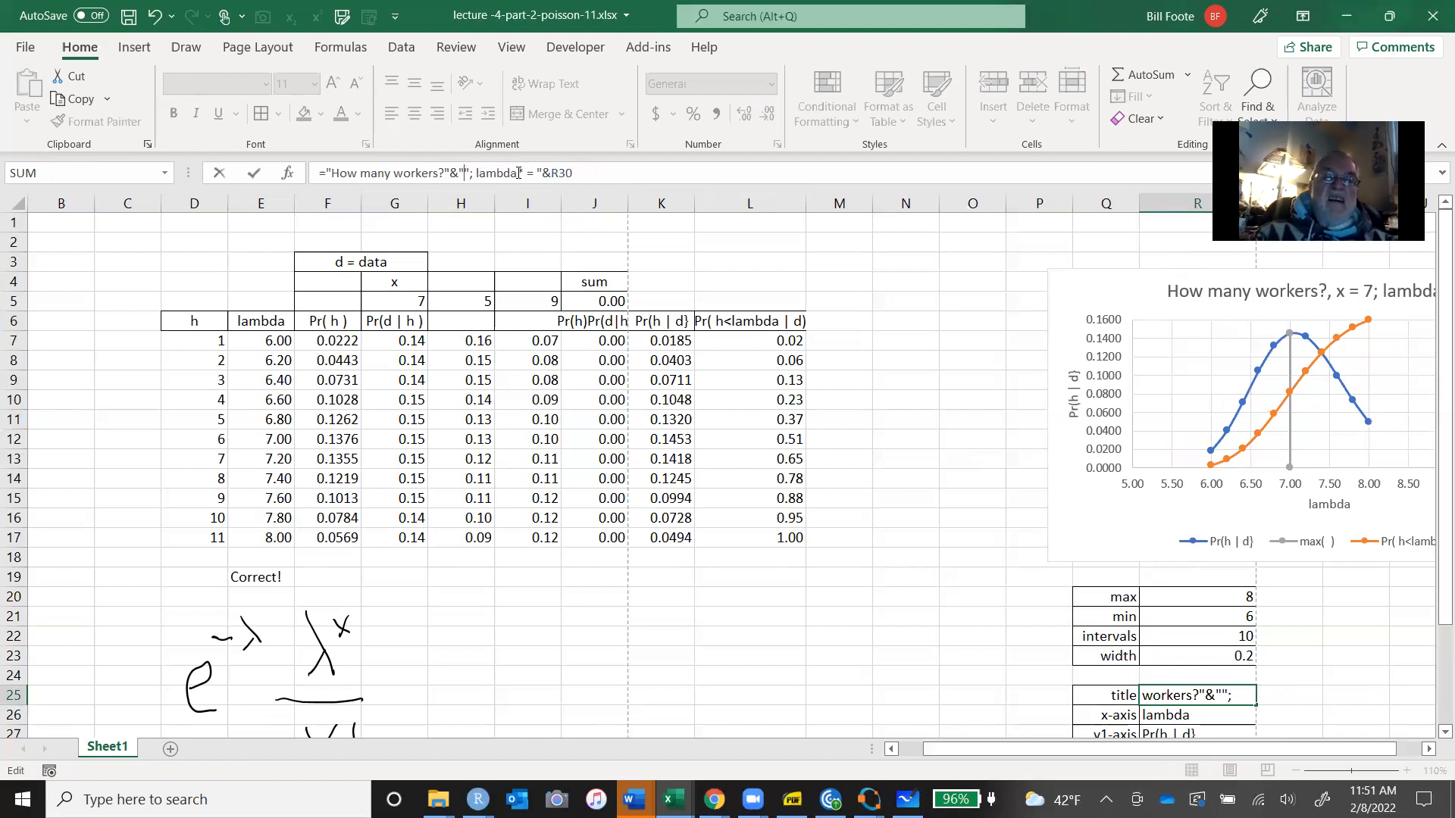
key("BackSpace")
key("Right")
key("BackSpace")
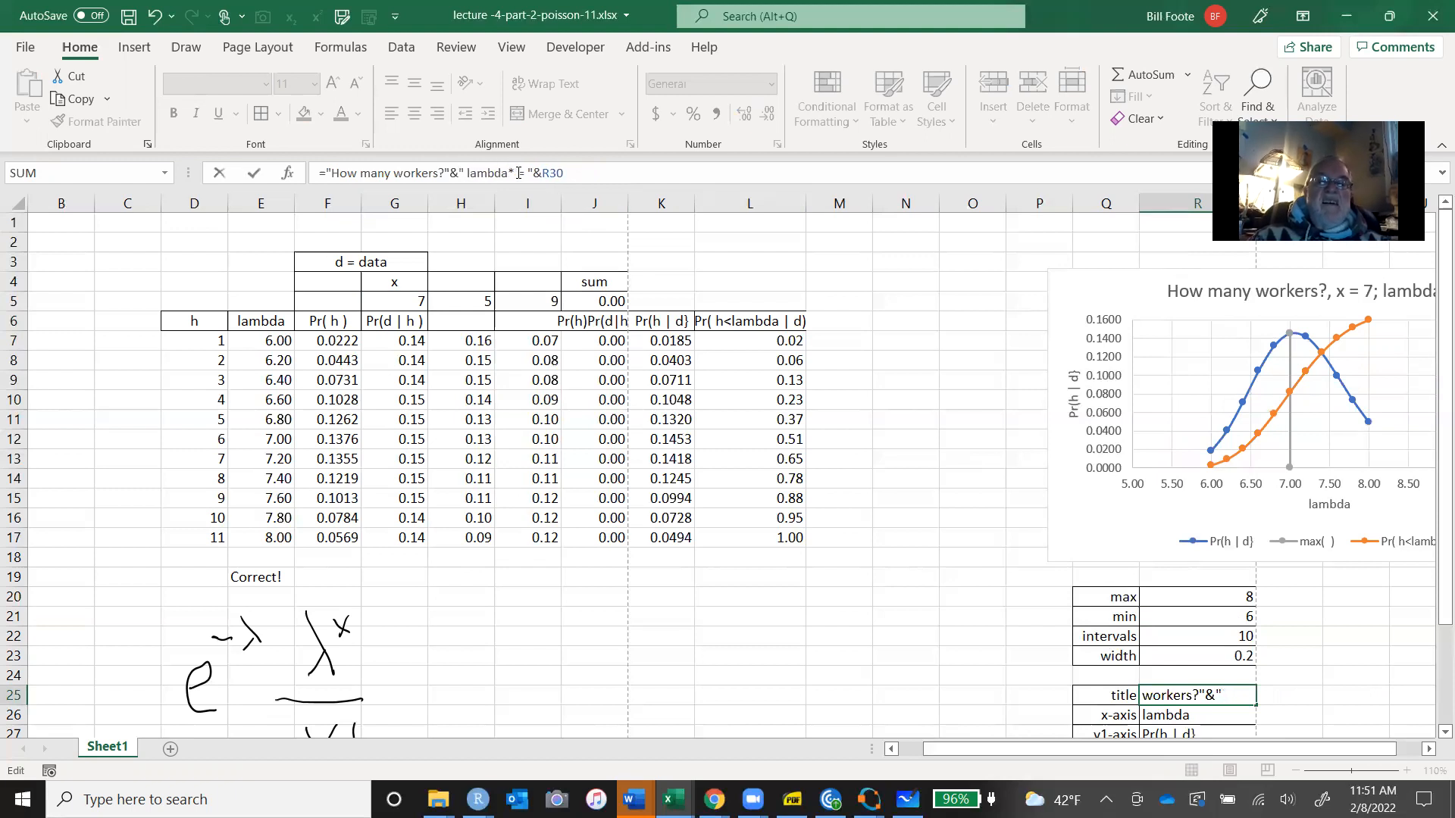
key("Return")
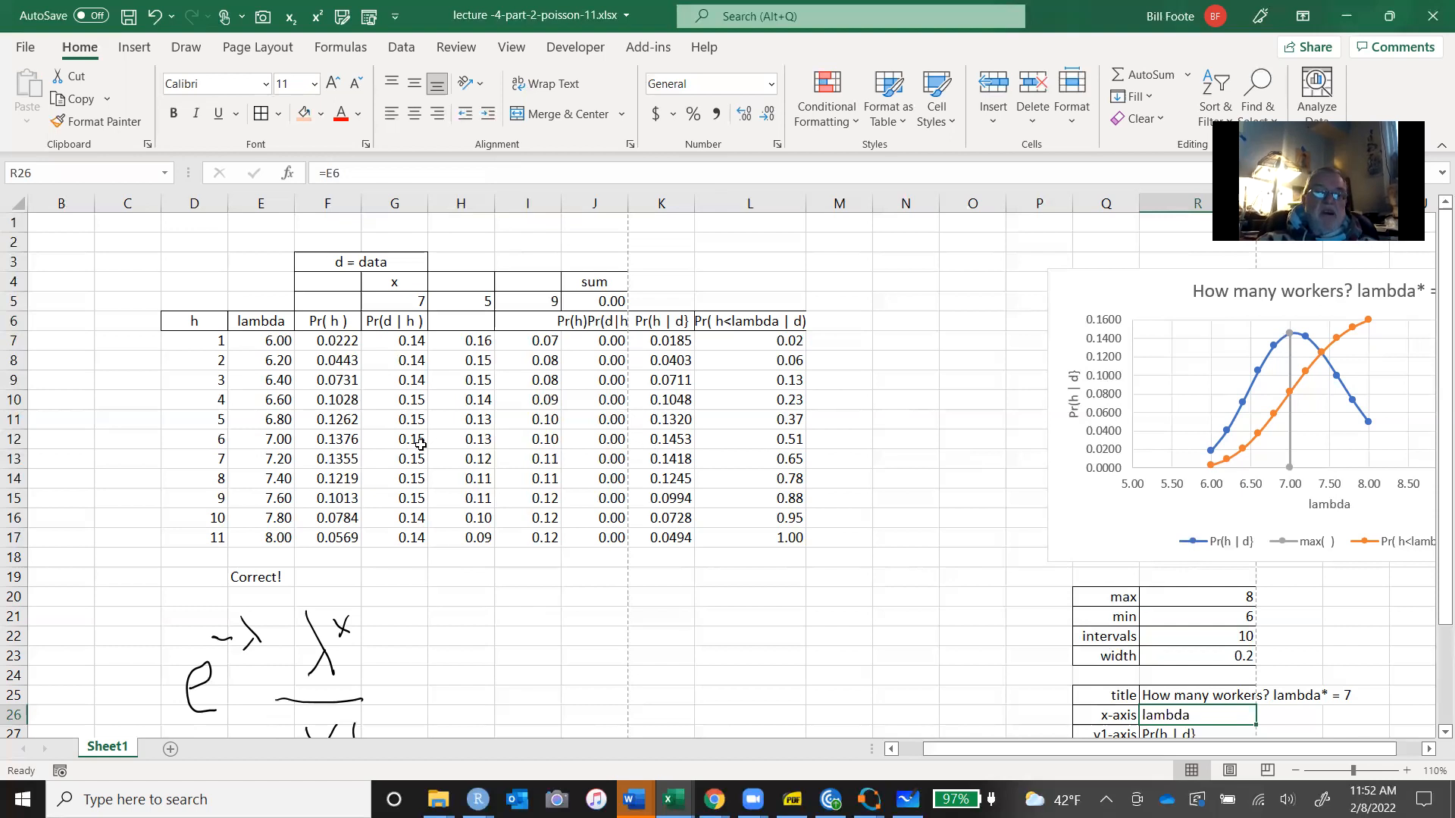
Examine the lambda values in column E and the maximum point of the posterior curve on the chart.
left_click(280, 439)
key("Down")
key("Down")
key("Up")
key("Up")
key("Up")
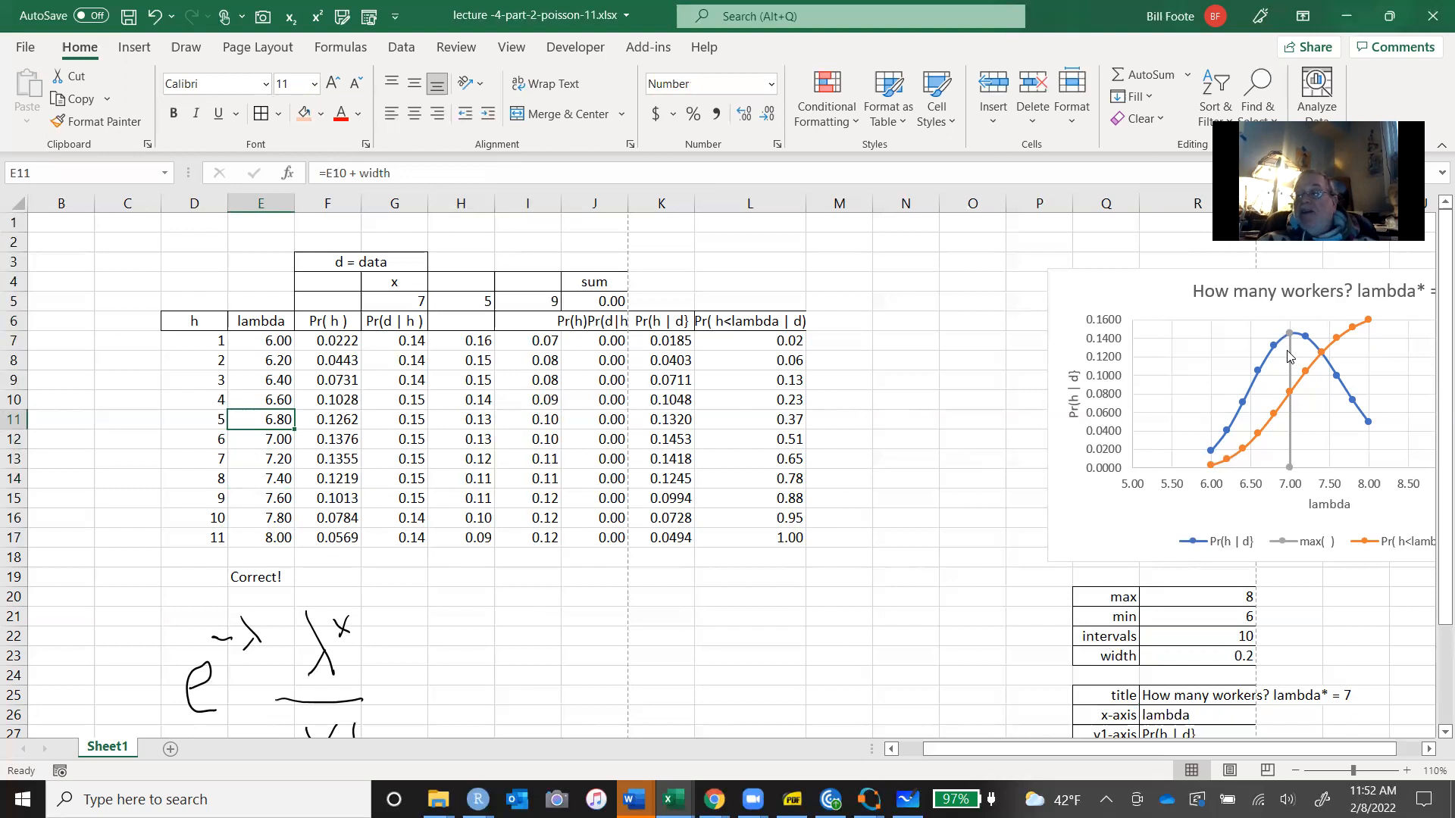
mouse_move(1290, 343)
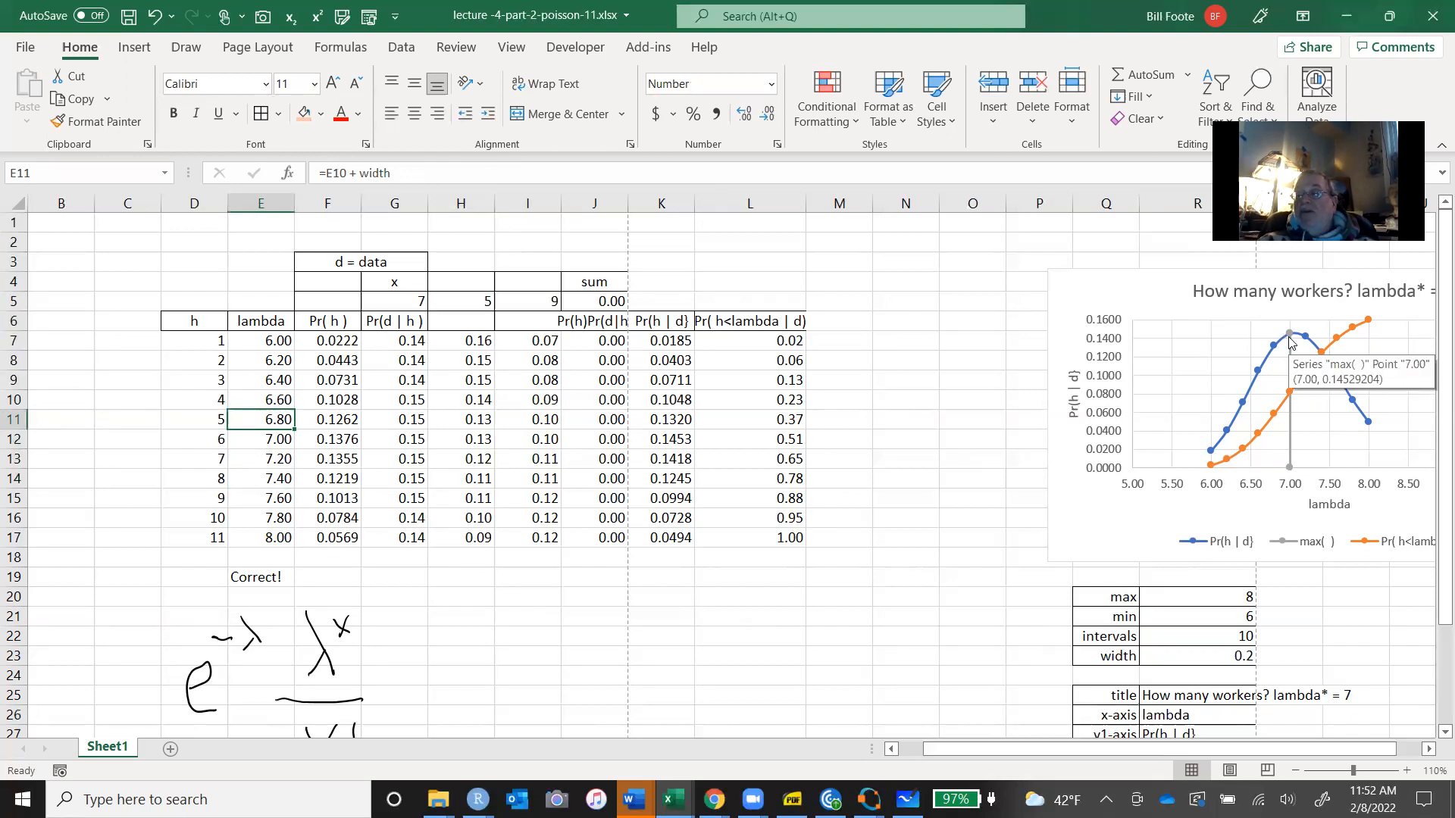
left_click(942, 423)
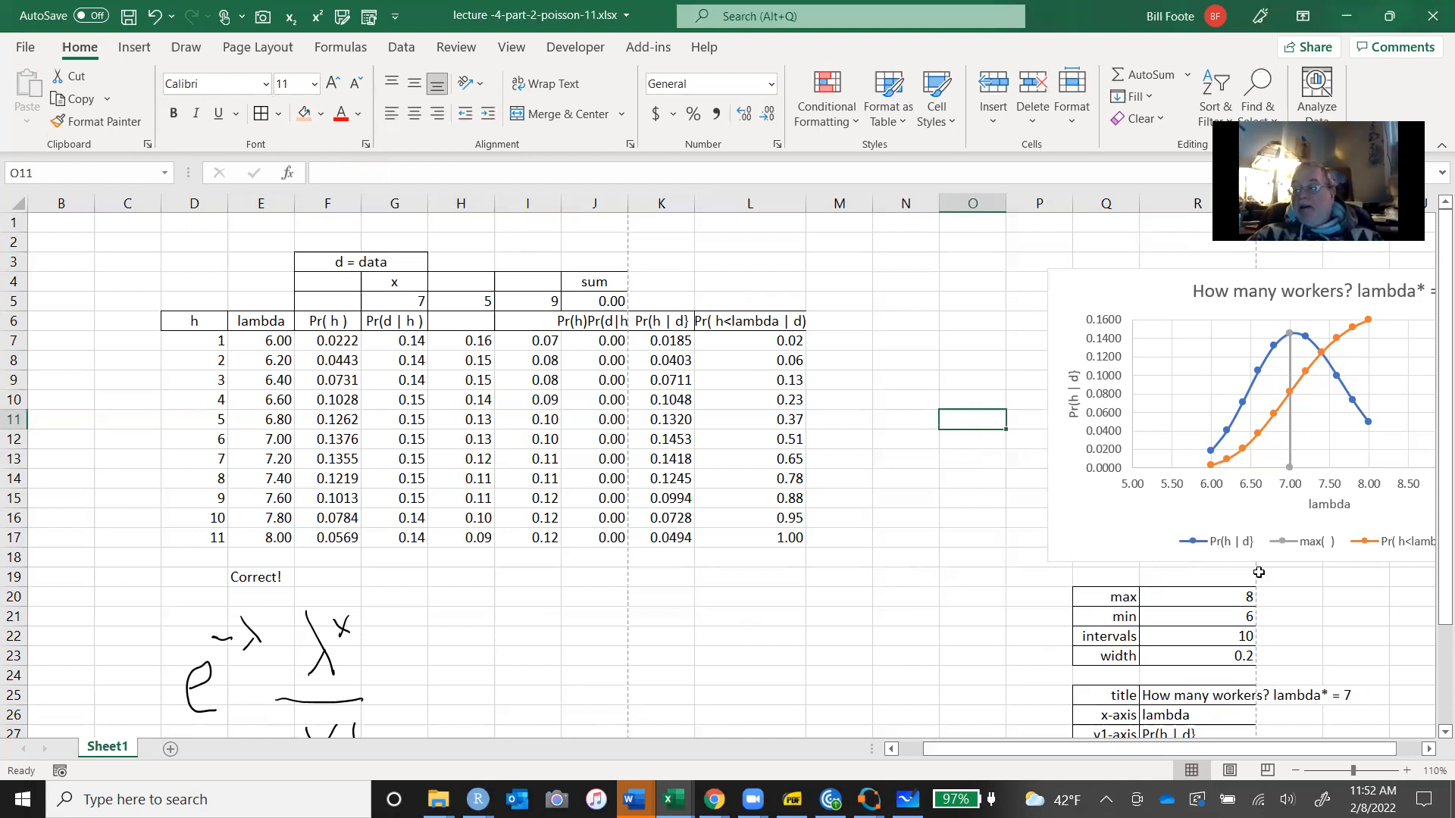
Set the lambda range to max 10 and min 5 in the parameter table.
left_click(1245, 598)
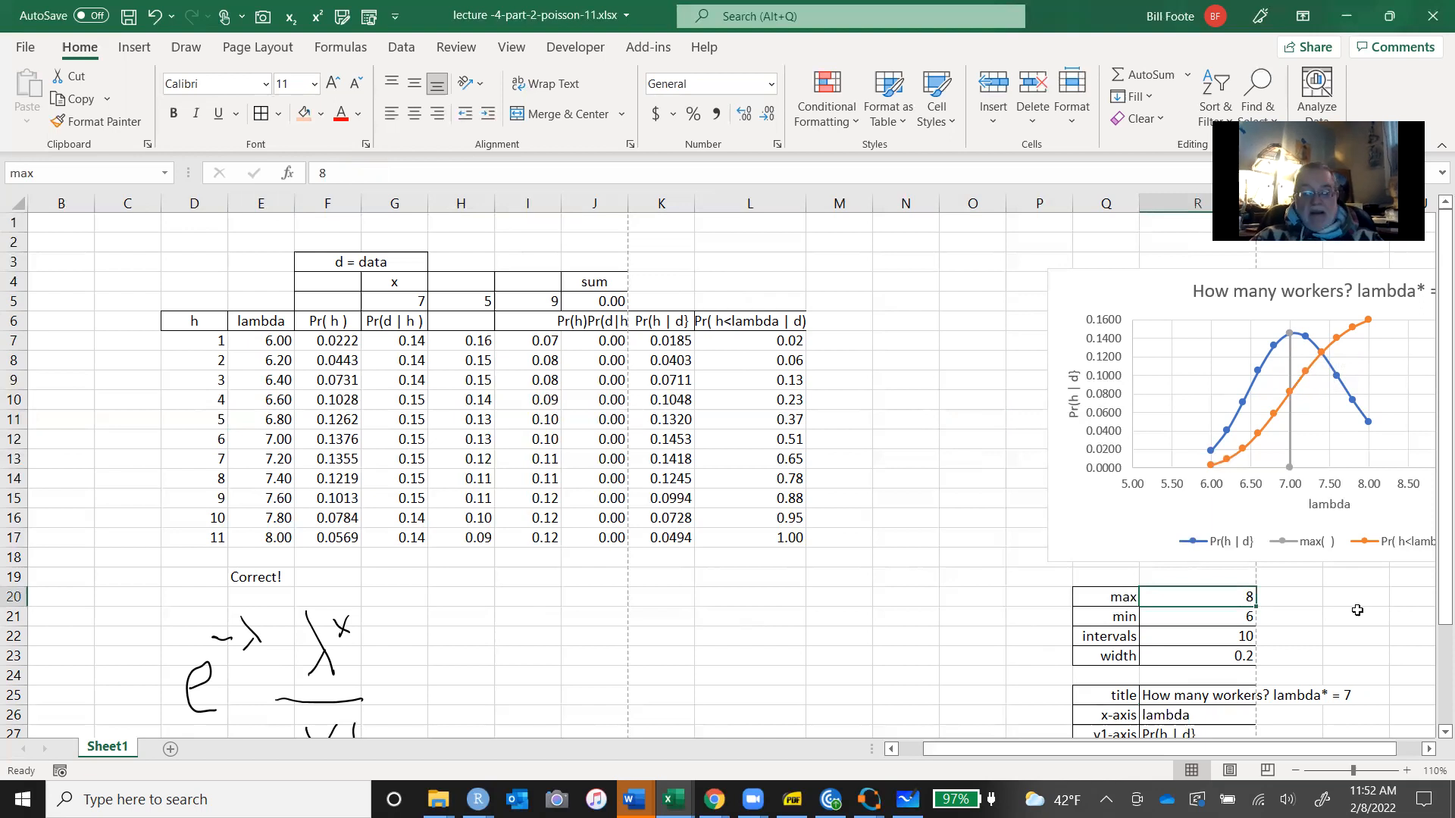
type("10")
key("Return")
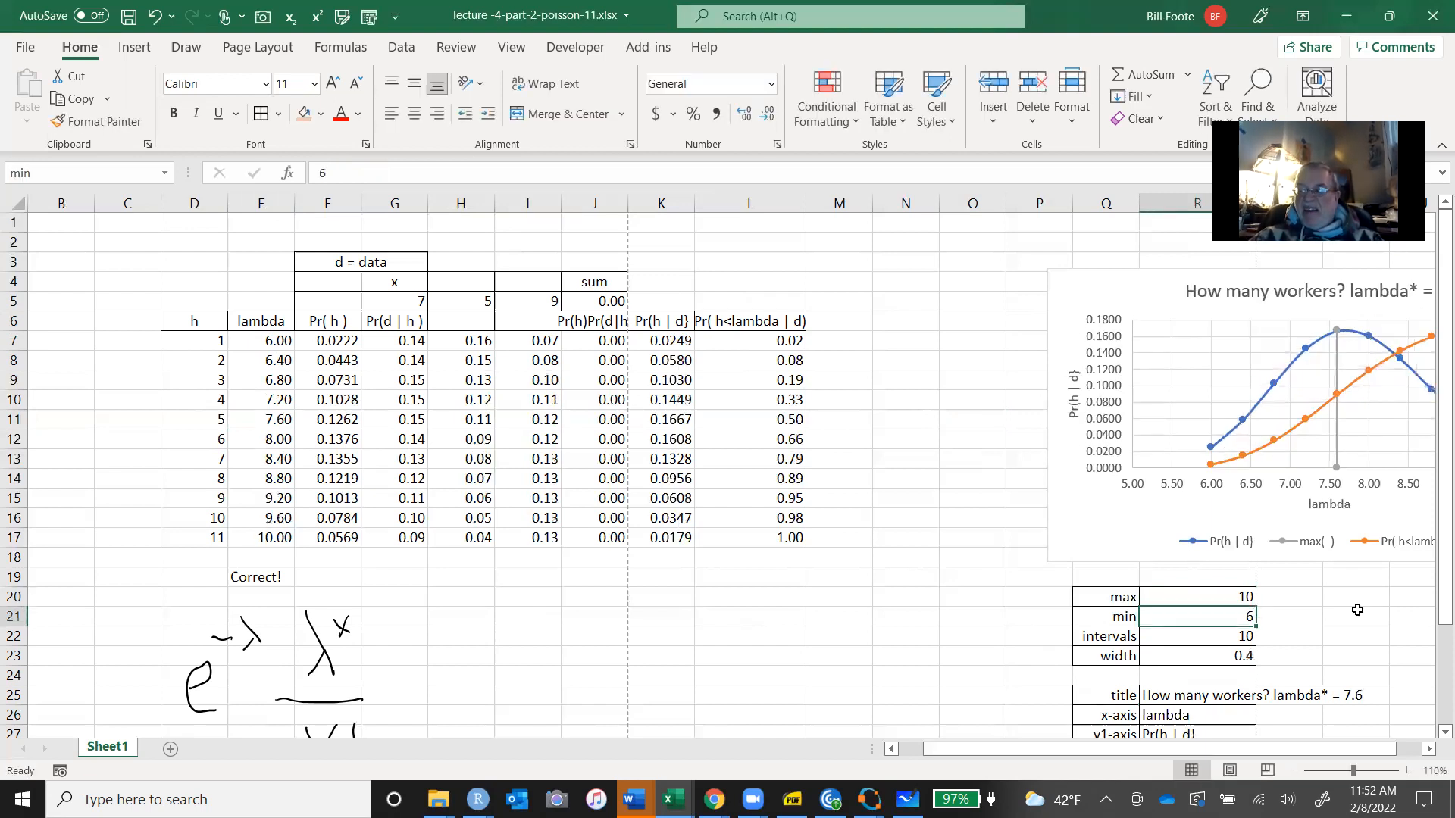
type("5")
key("Return")
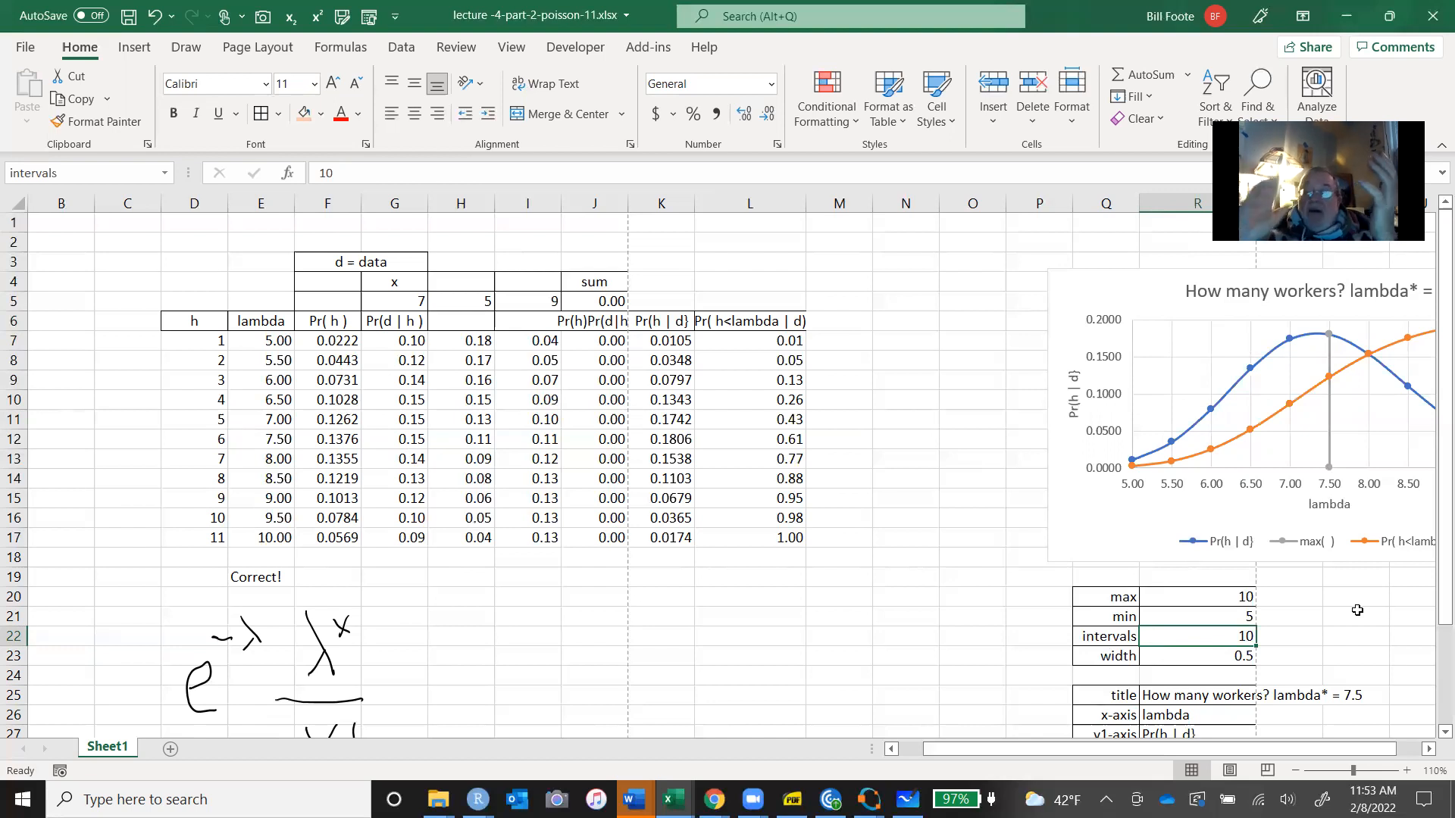
Set the lambda range to max 12 and min 2 in the parameter table.
key("Up")
key("Up")
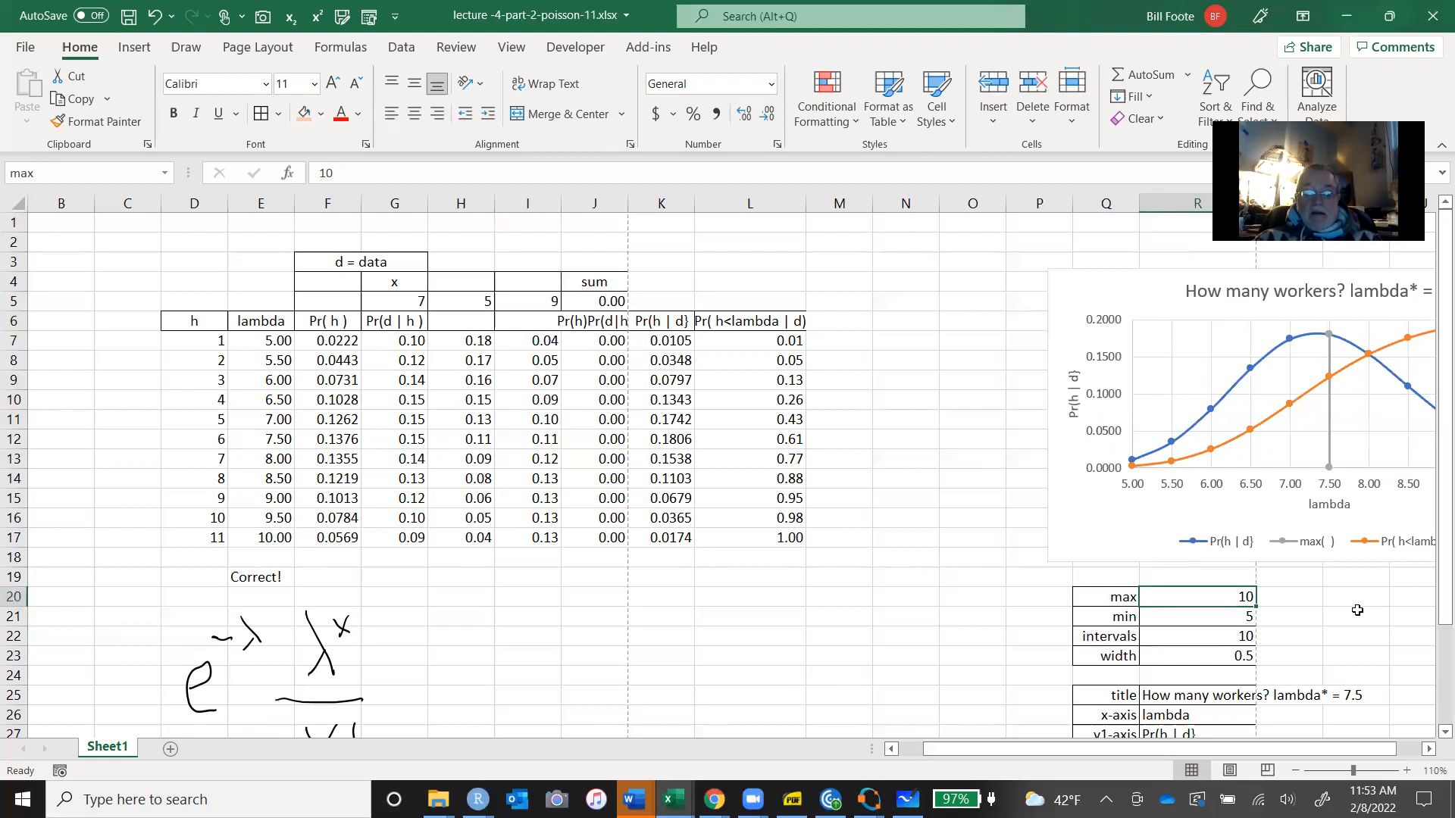
type("12")
key("Return")
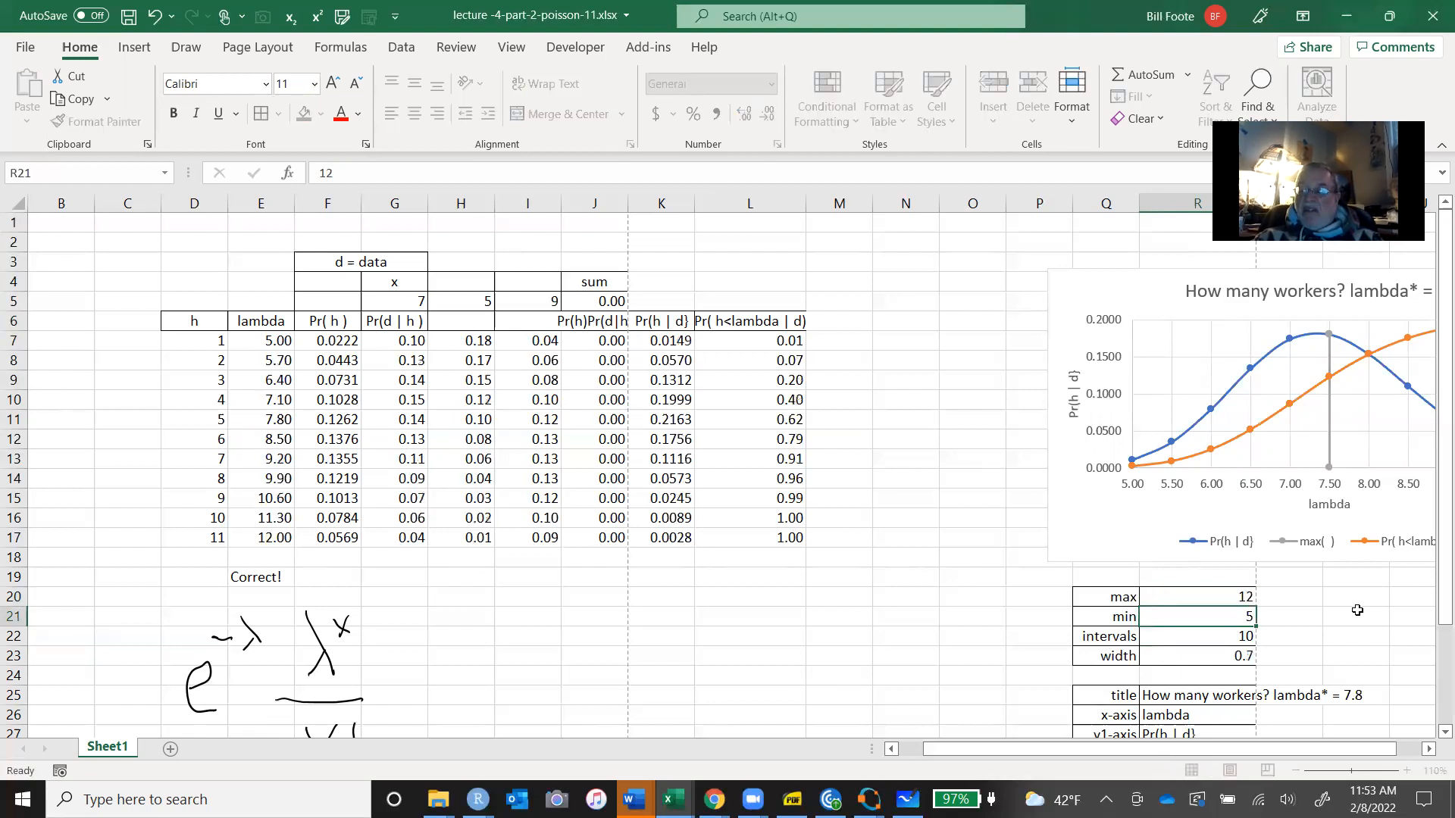
type("2")
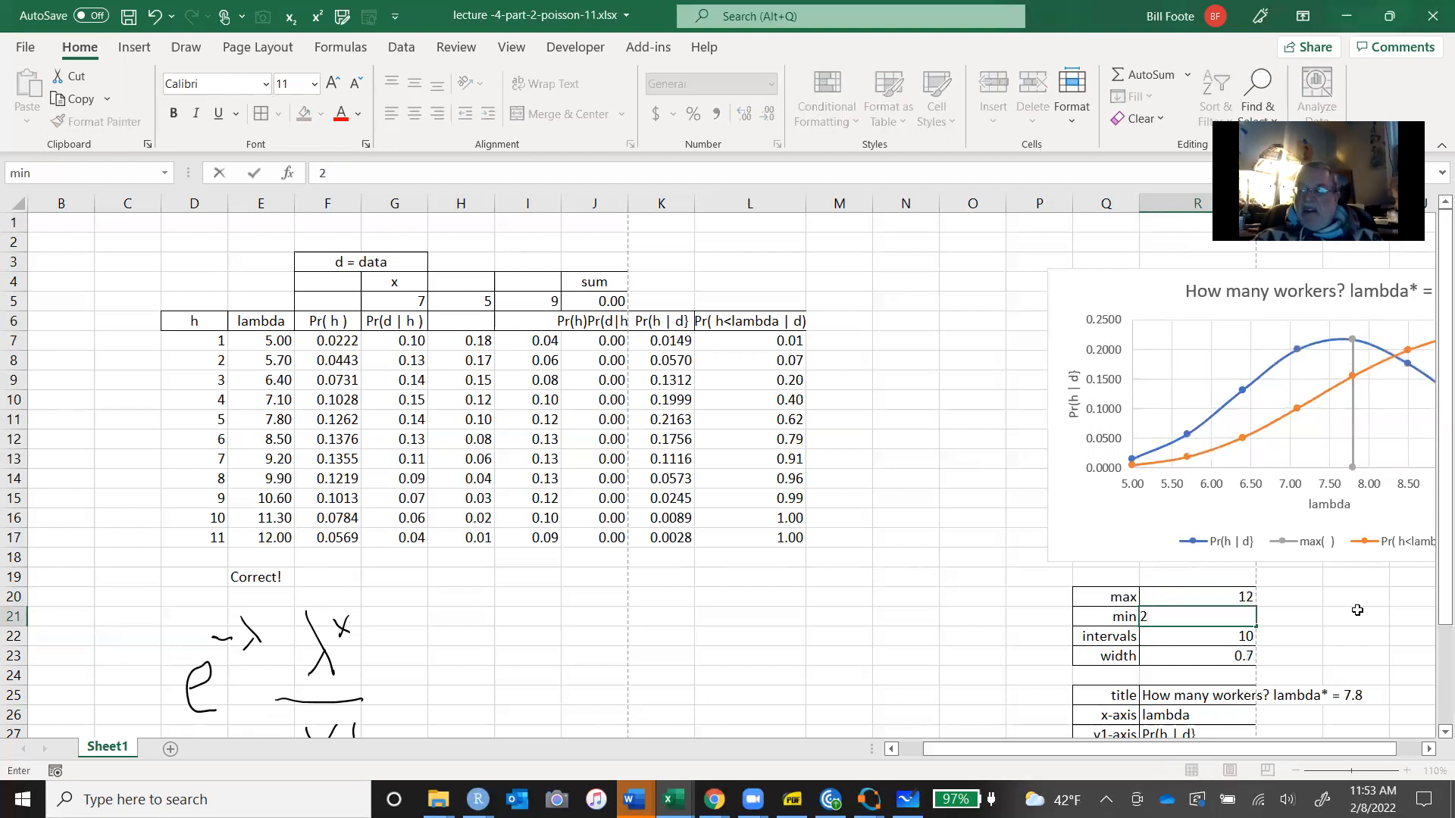
type("\\2")
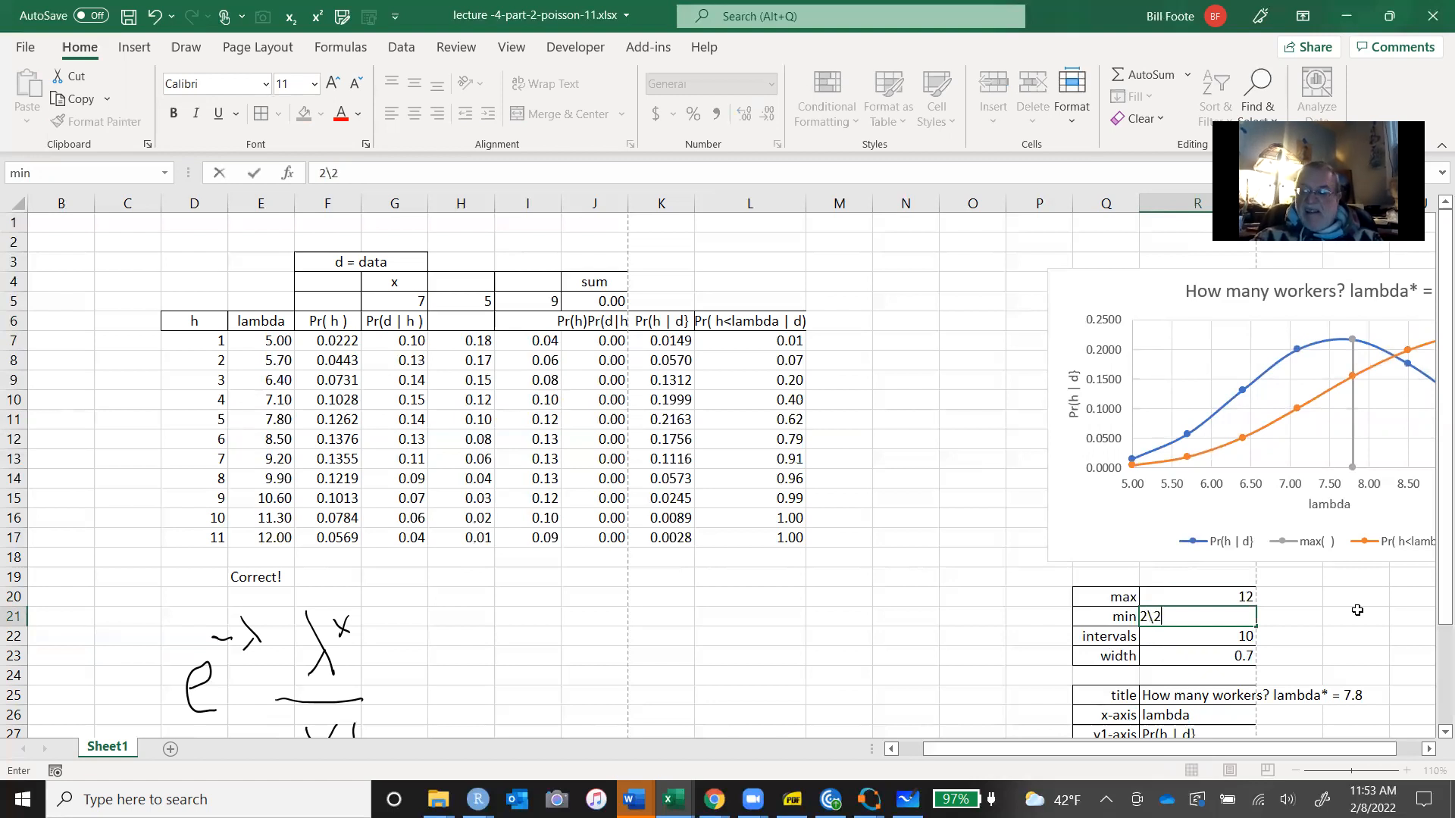
key("Return")
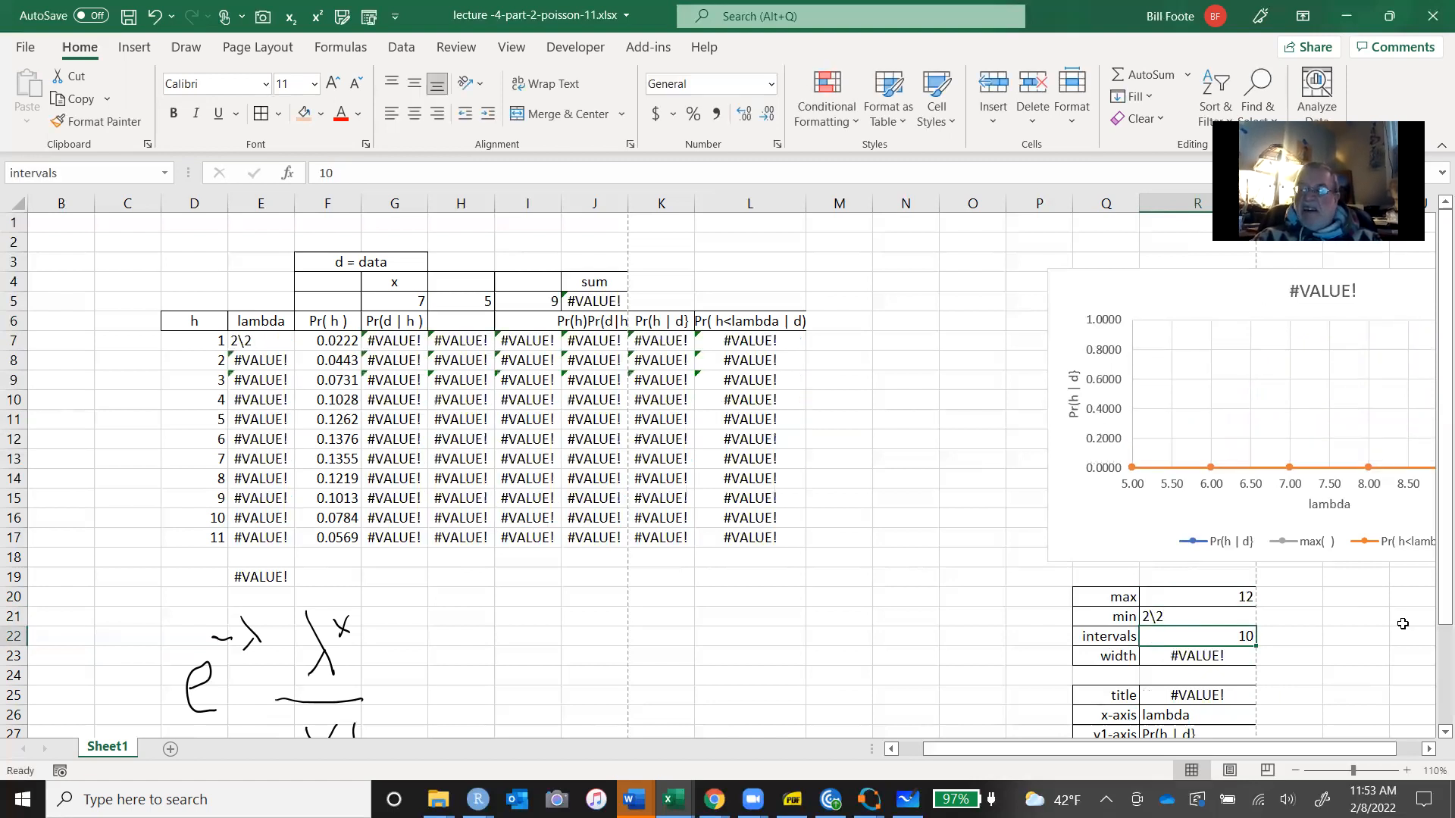
left_click(1160, 616)
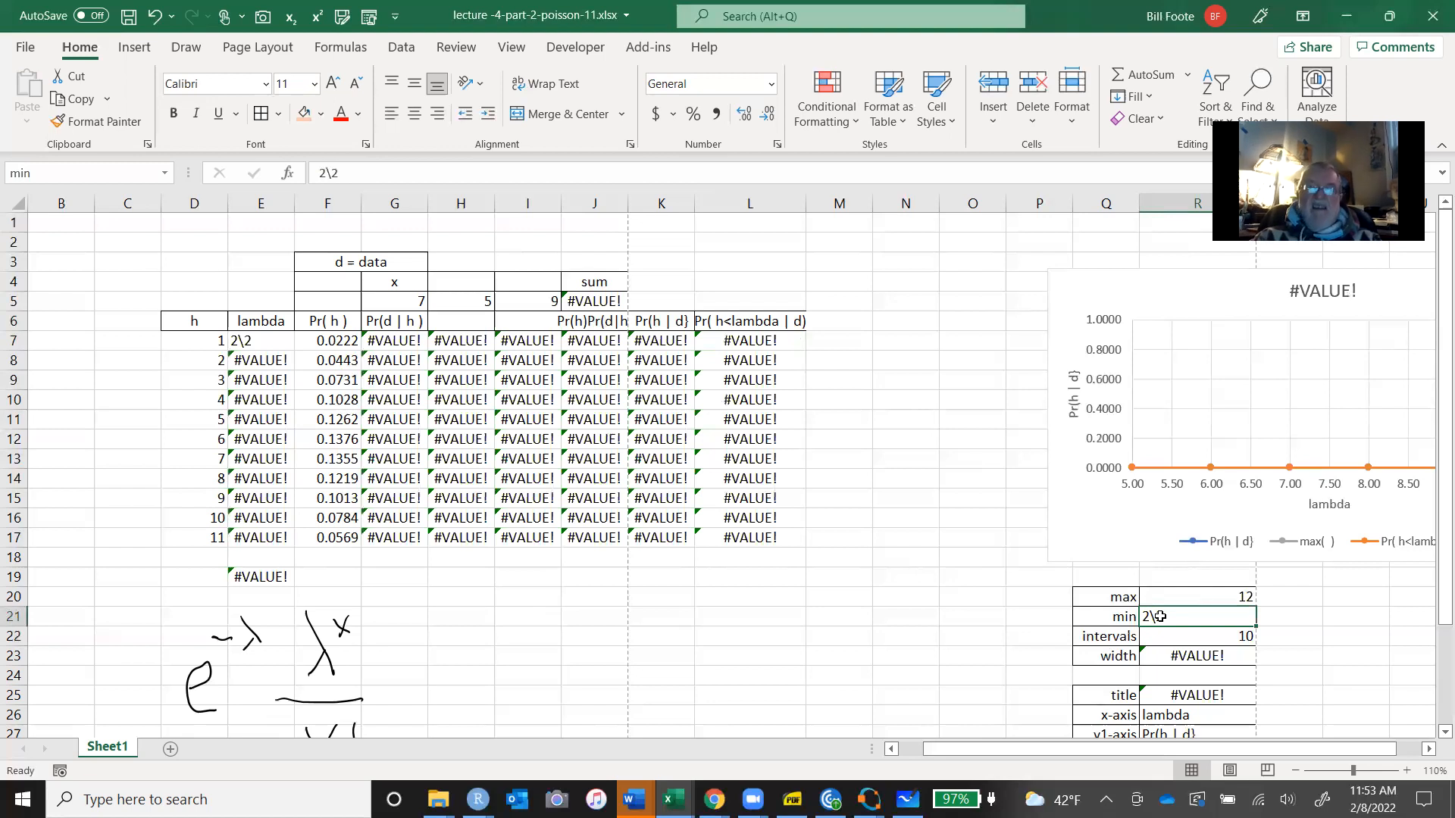
left_click(415, 173)
key("BackSpace")
key("BackSpace")
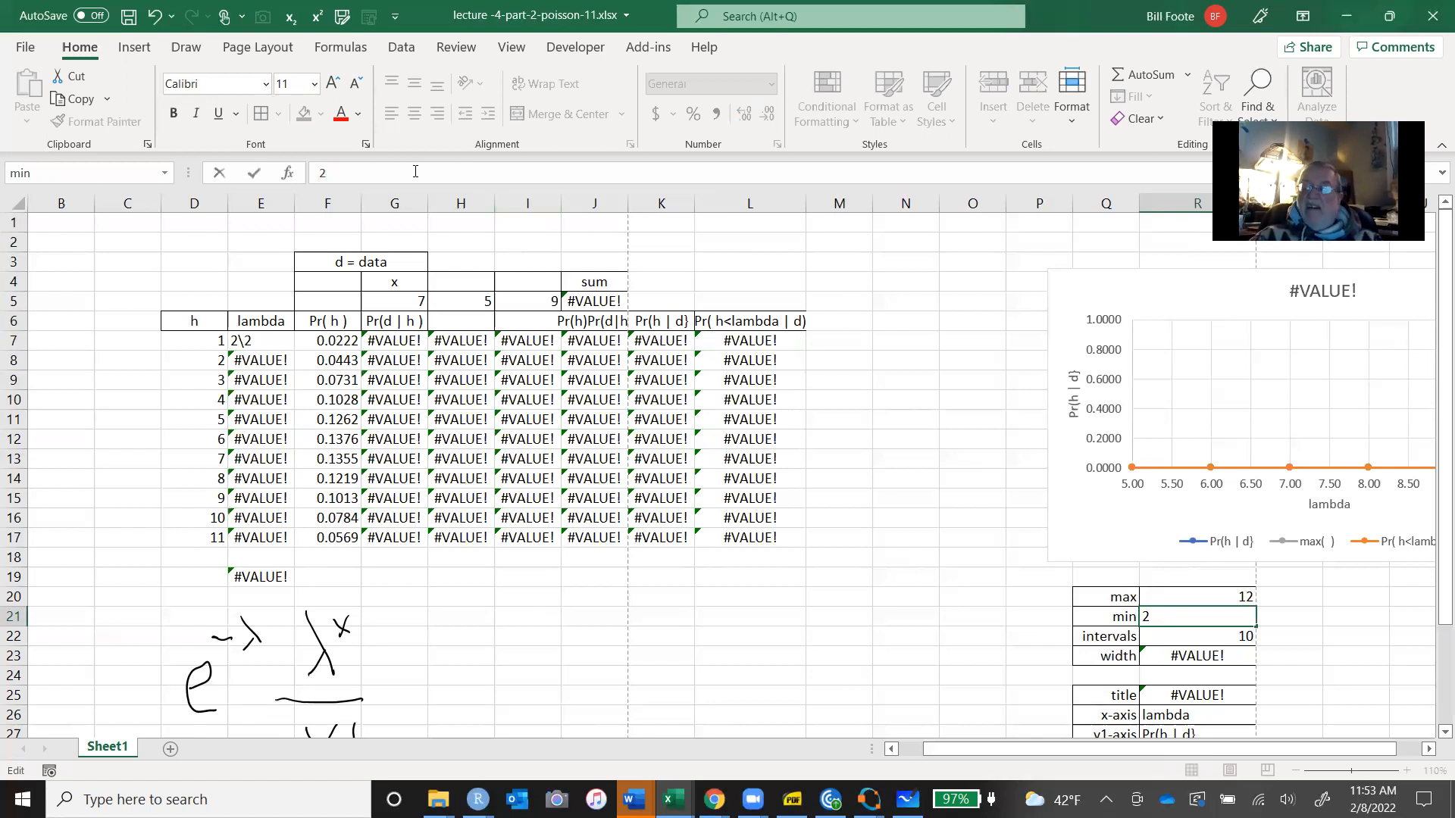
key("Return")
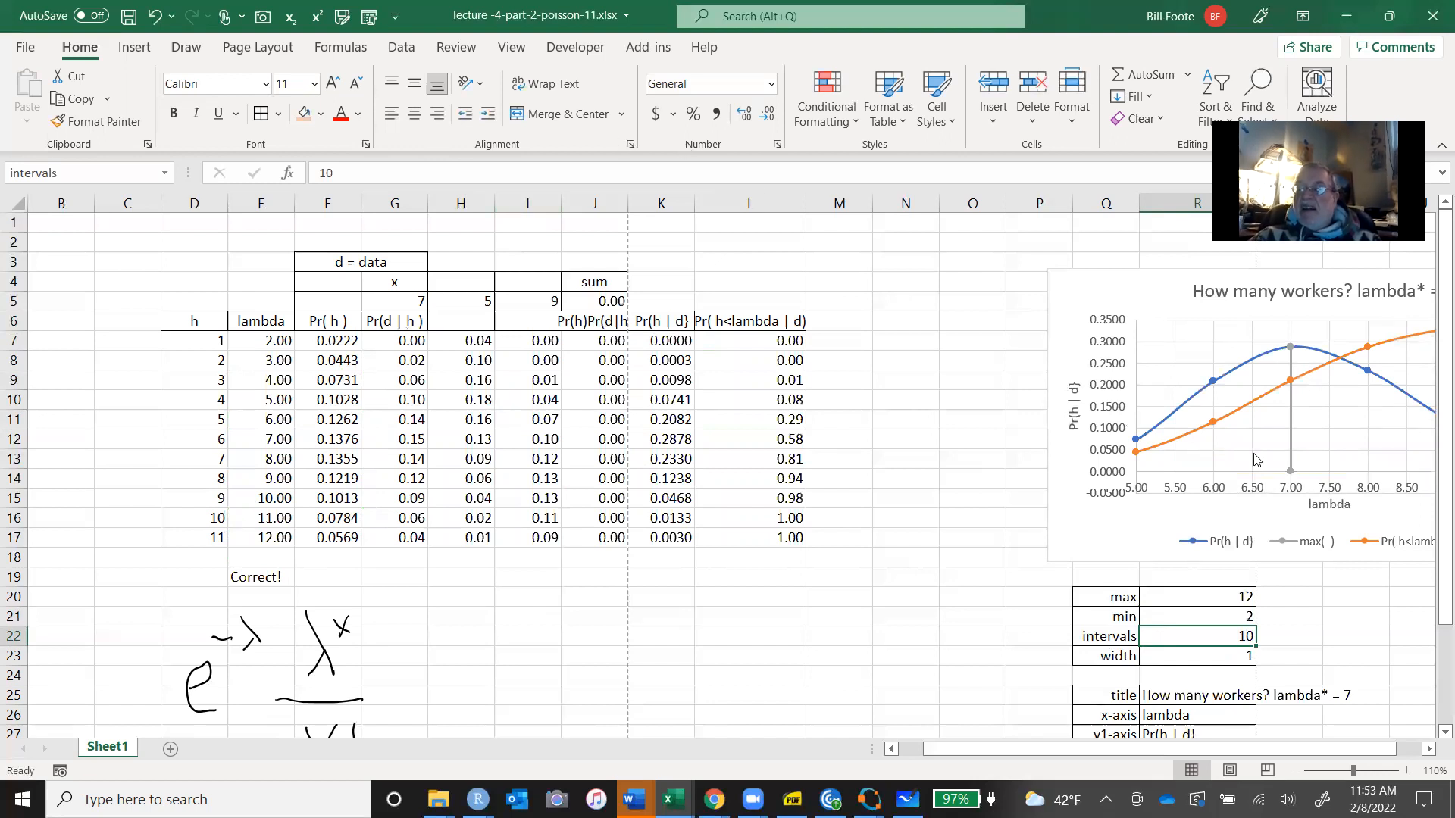
Calculate the average of the three x observations in G5:I5 with an AVERAGE formula in cell M3.
mouse_move(1292, 469)
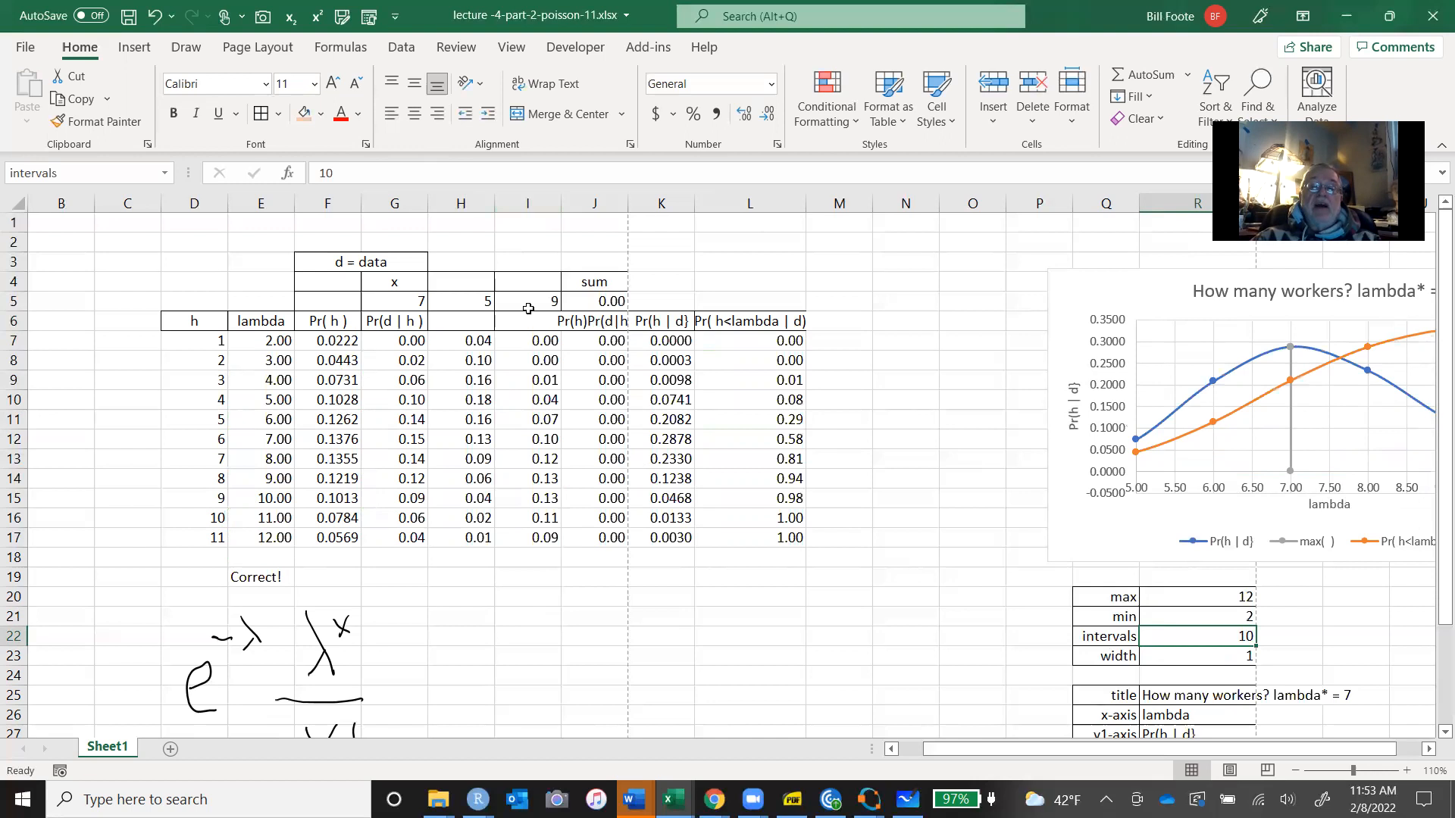
left_click(841, 266)
type("=")
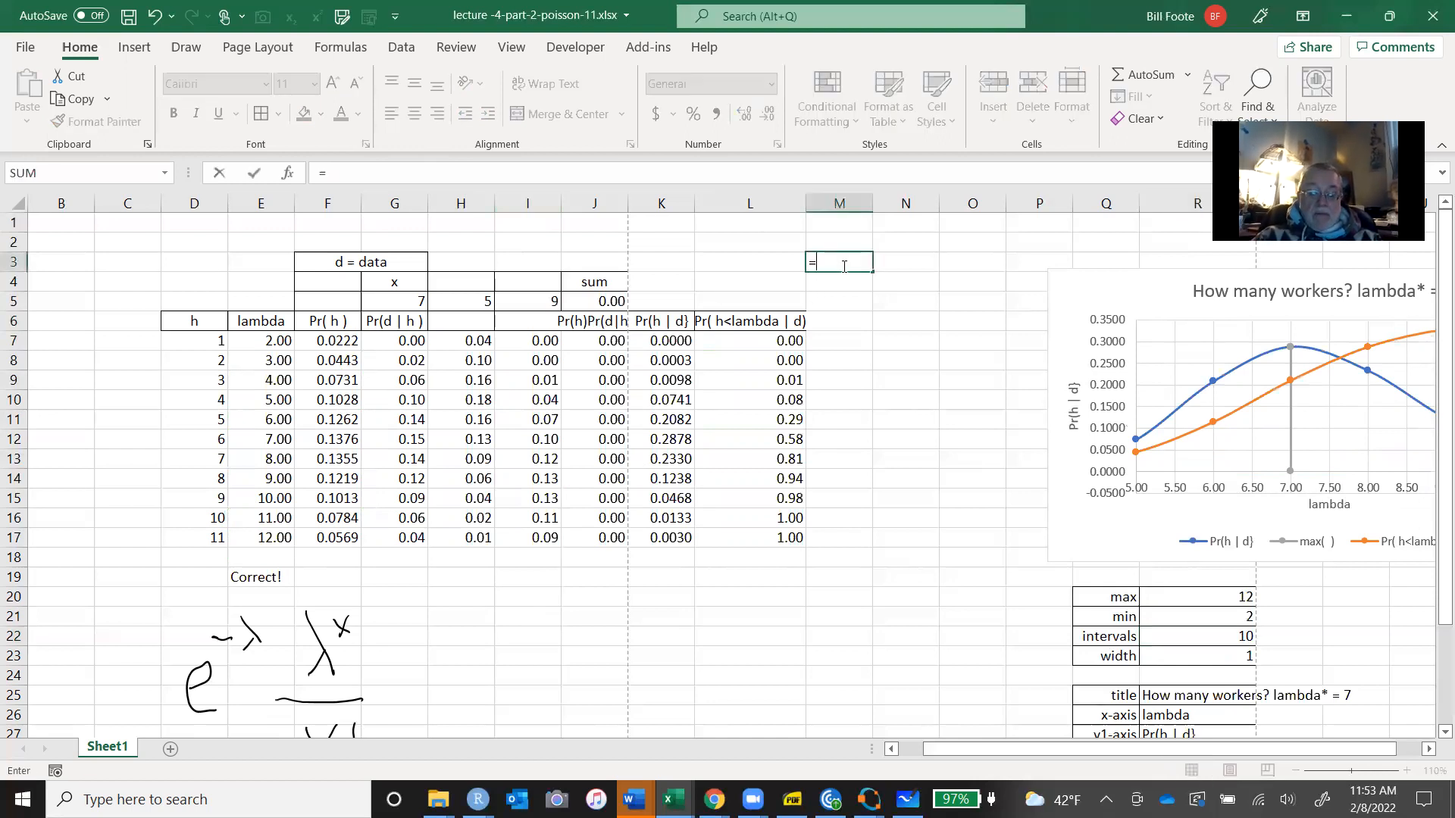
type("average")
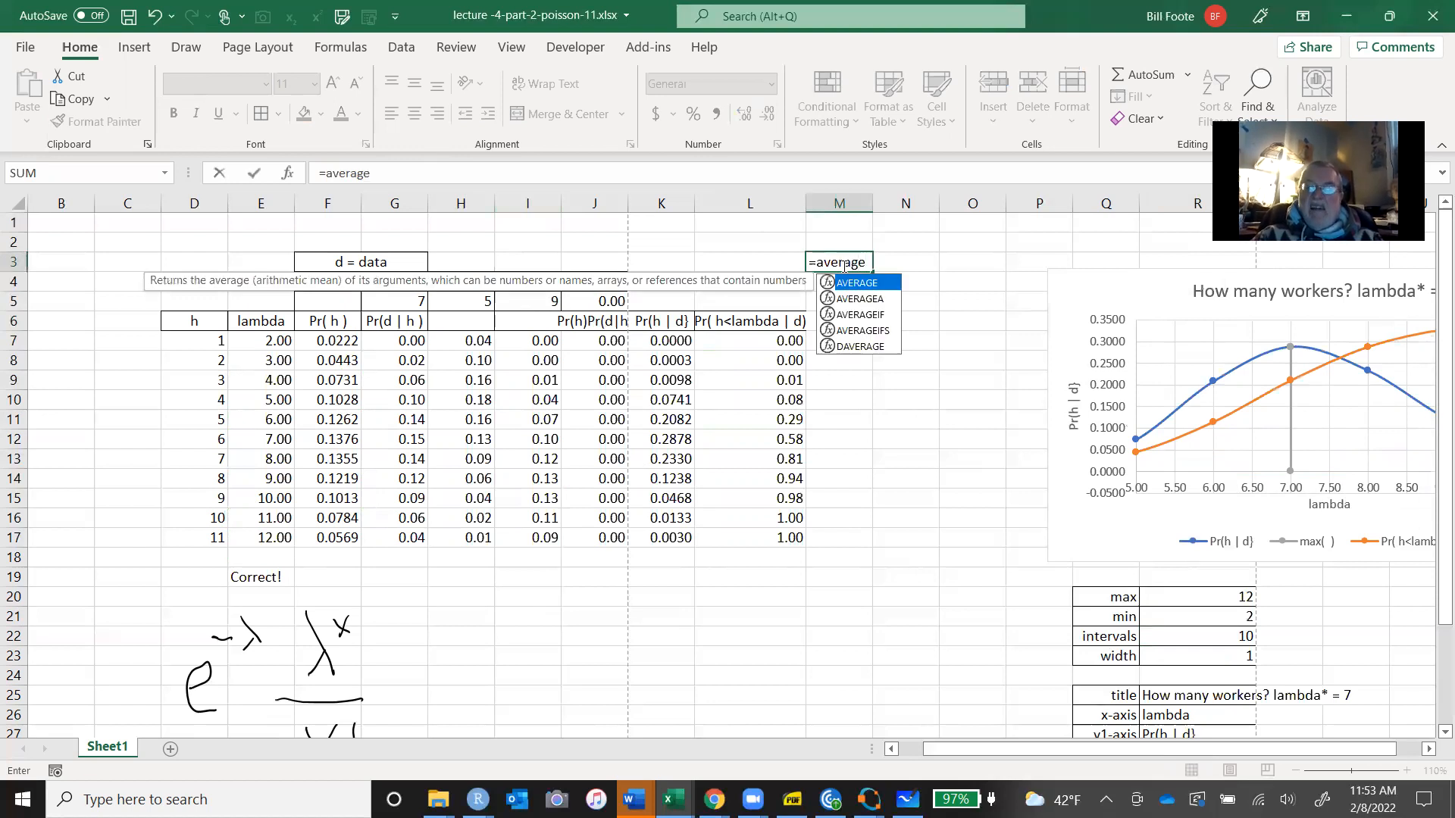
type("(")
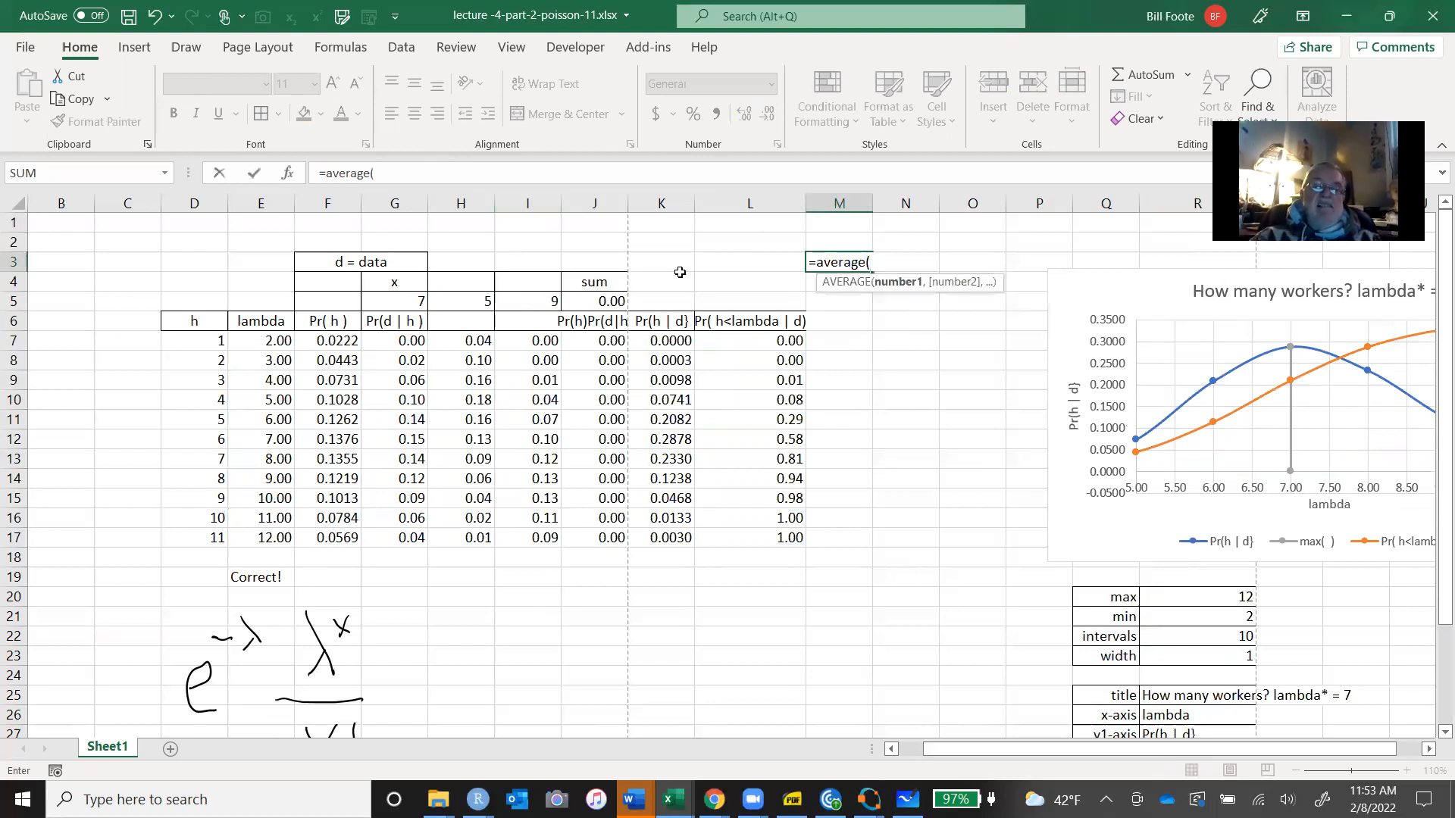
left_click_drag(422, 301, 546, 303)
type(")")
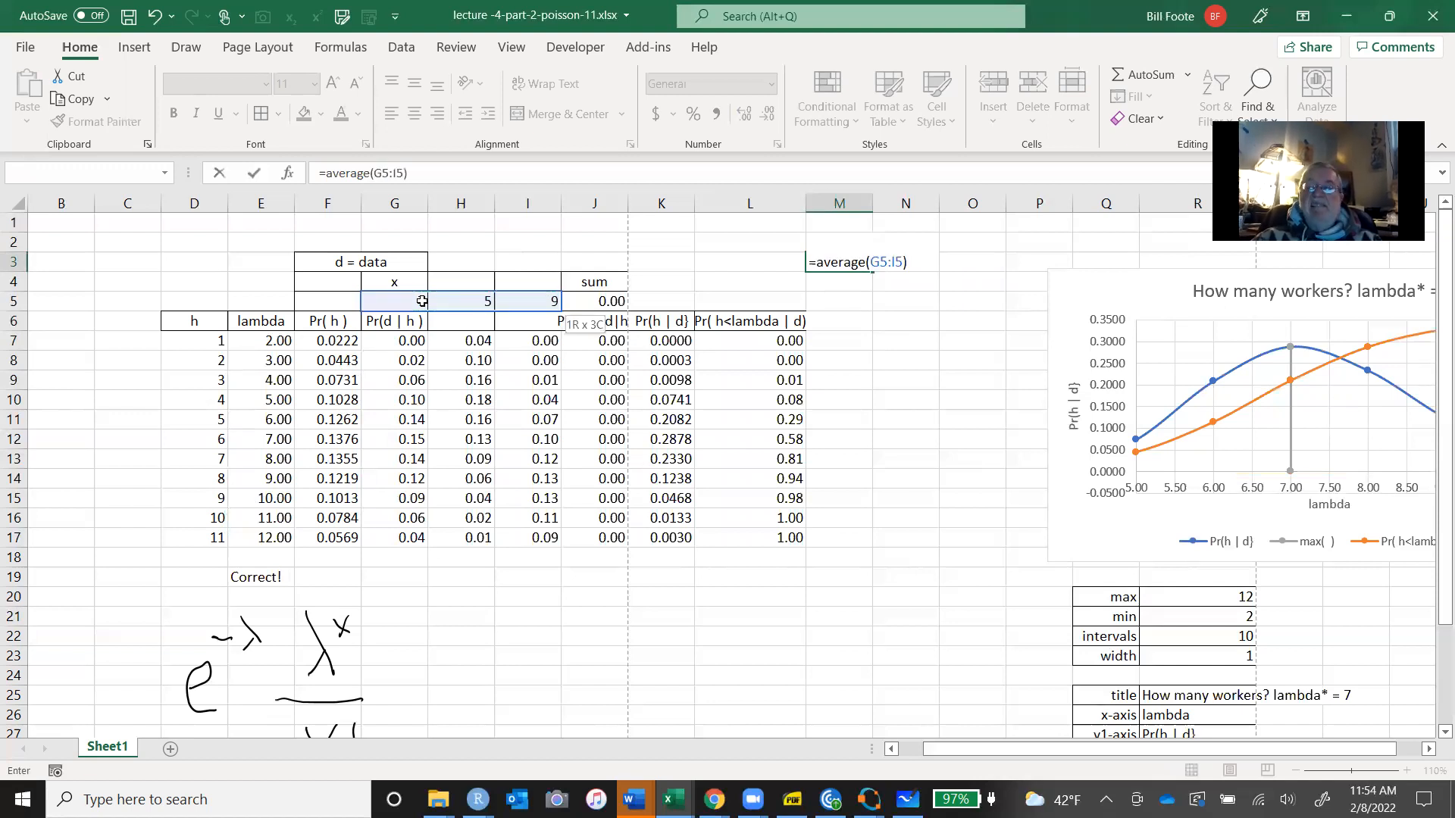
key("Return")
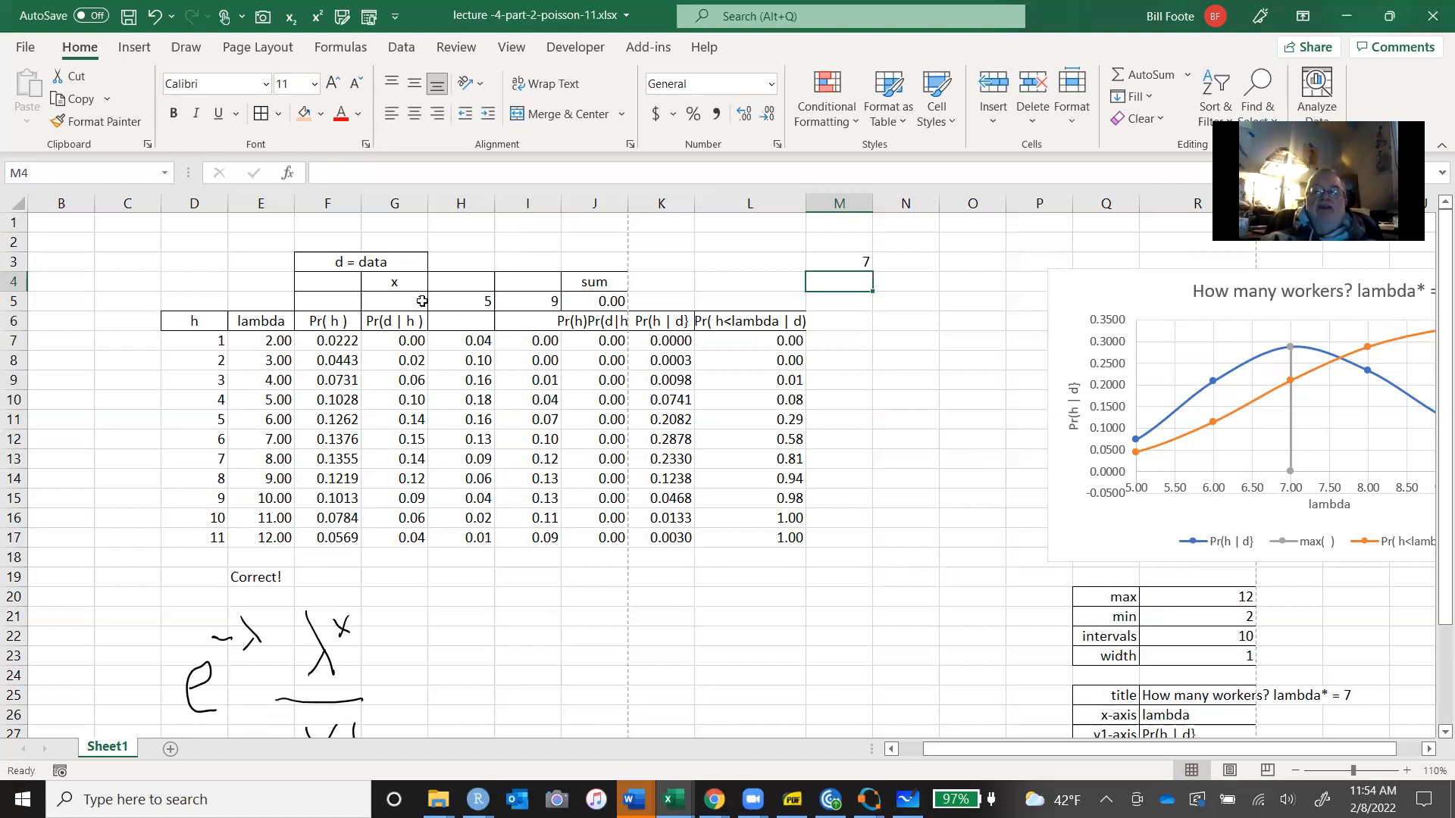
Examine the whole posterior chart, including its secondary axis, together with the lambda parameter table.
left_click(738, 269)
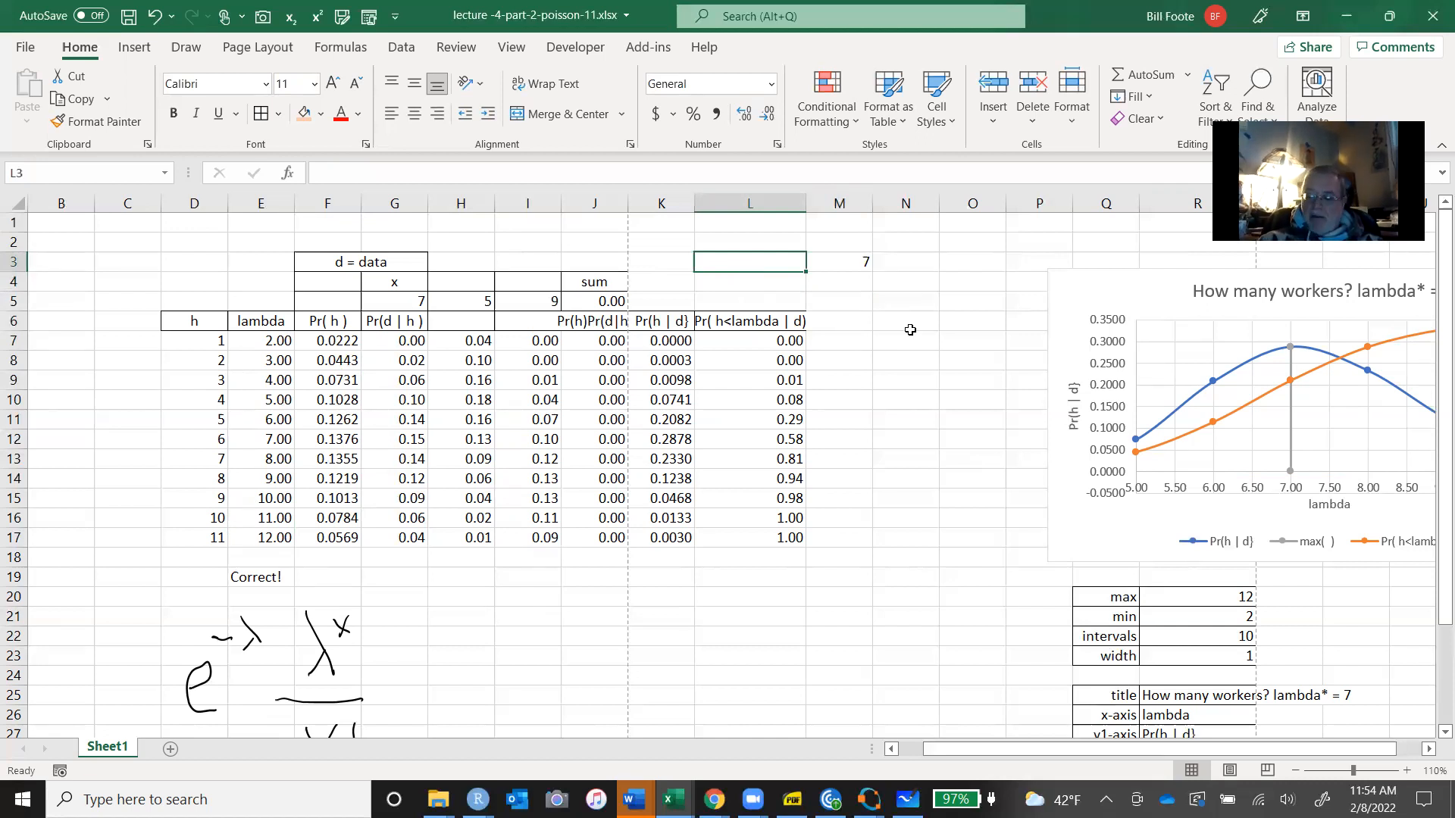
key("Right")
key("Right")
key("Right")
key("Right")
key("Right")
key("Right")
key("Right")
key("Right")
key("Right")
key("Right")
key("Right")
key("Right")
key("Right")
key("Right")
key("Right")
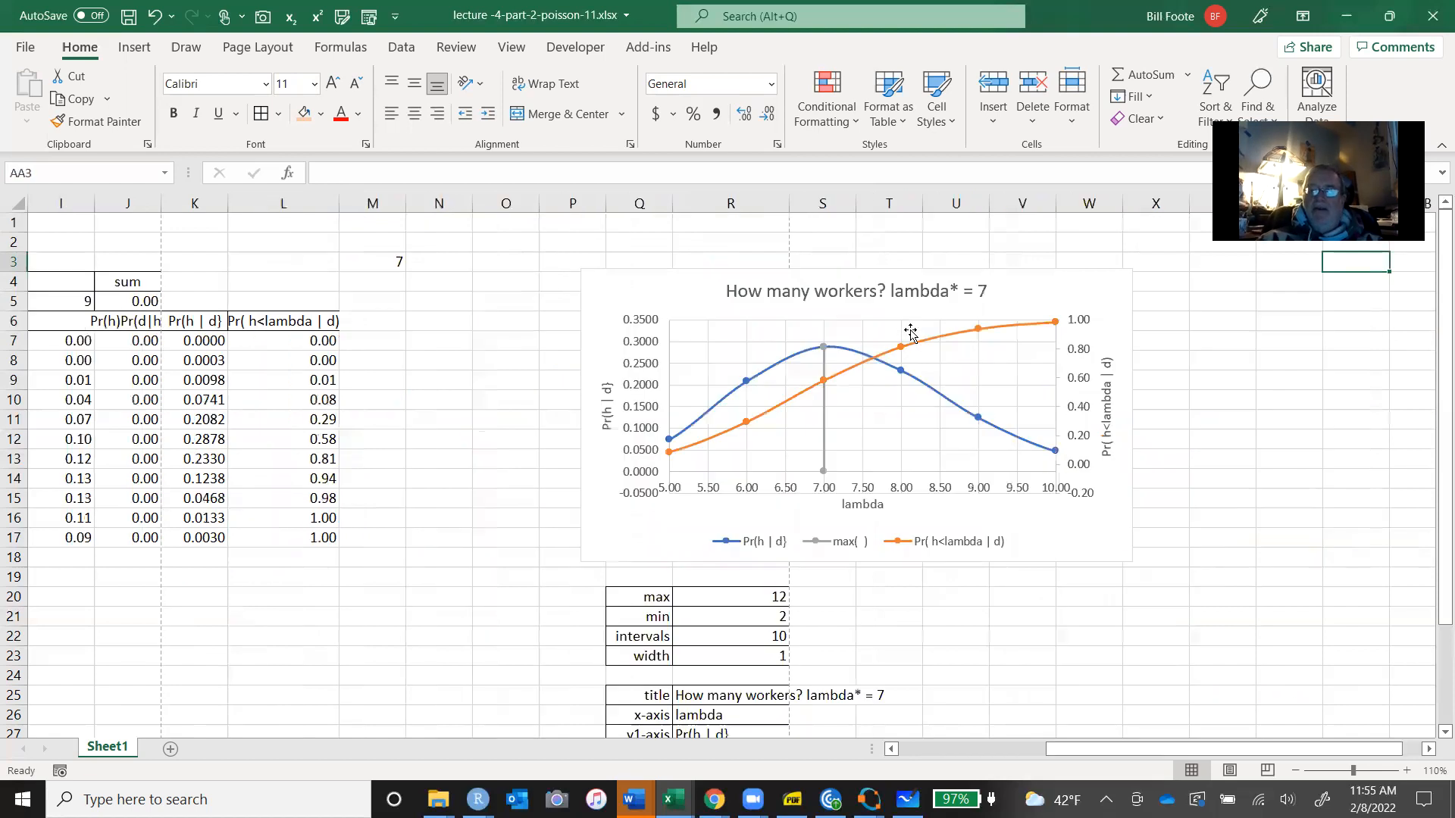
key("Down")
key("Down")
key("Down")
key("Down")
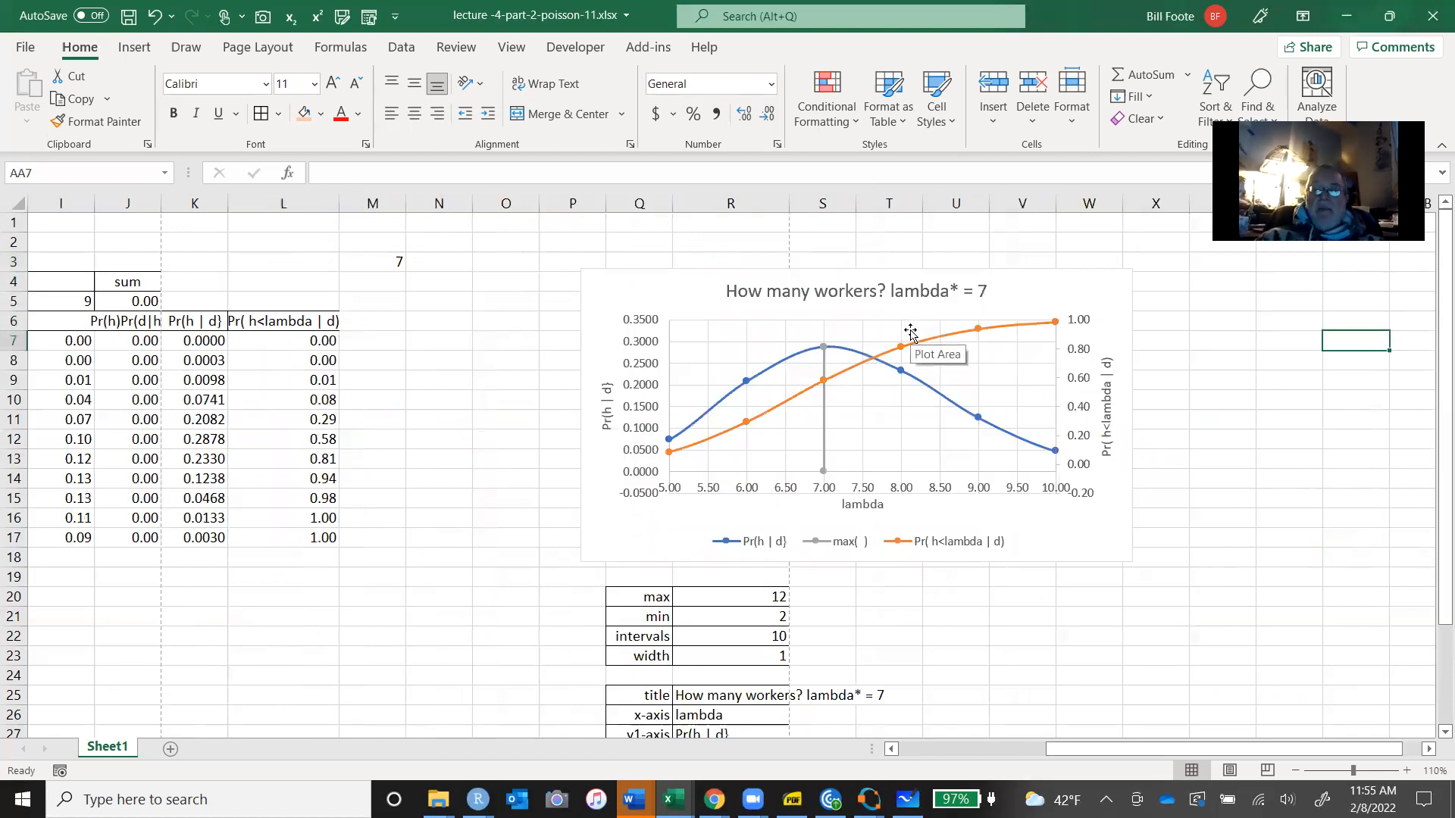
Enter 12 as max and 1 as min for the lambda range in the parameter table.
left_click(737, 605)
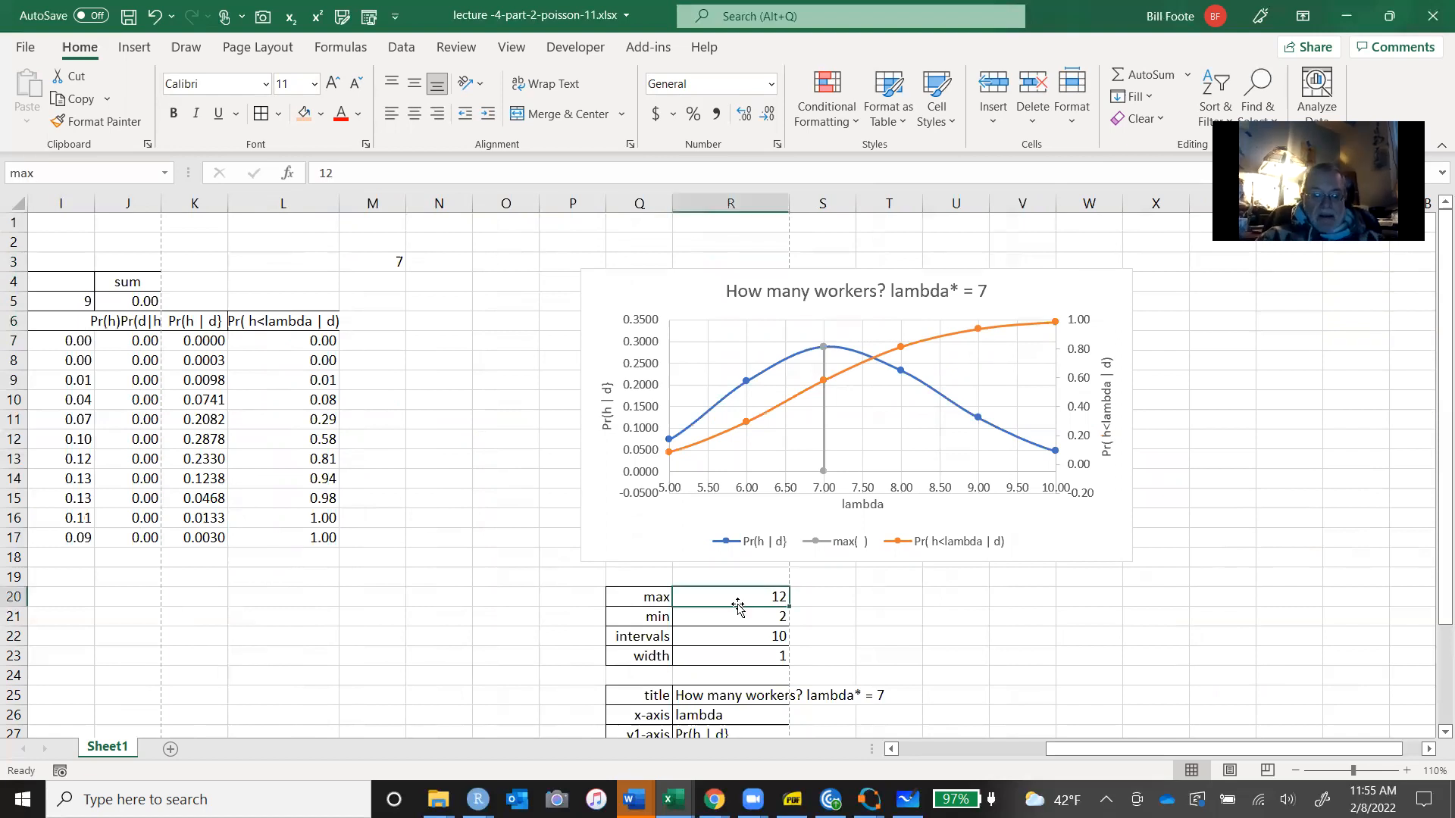
type("1")
key("Return")
left_click(737, 604)
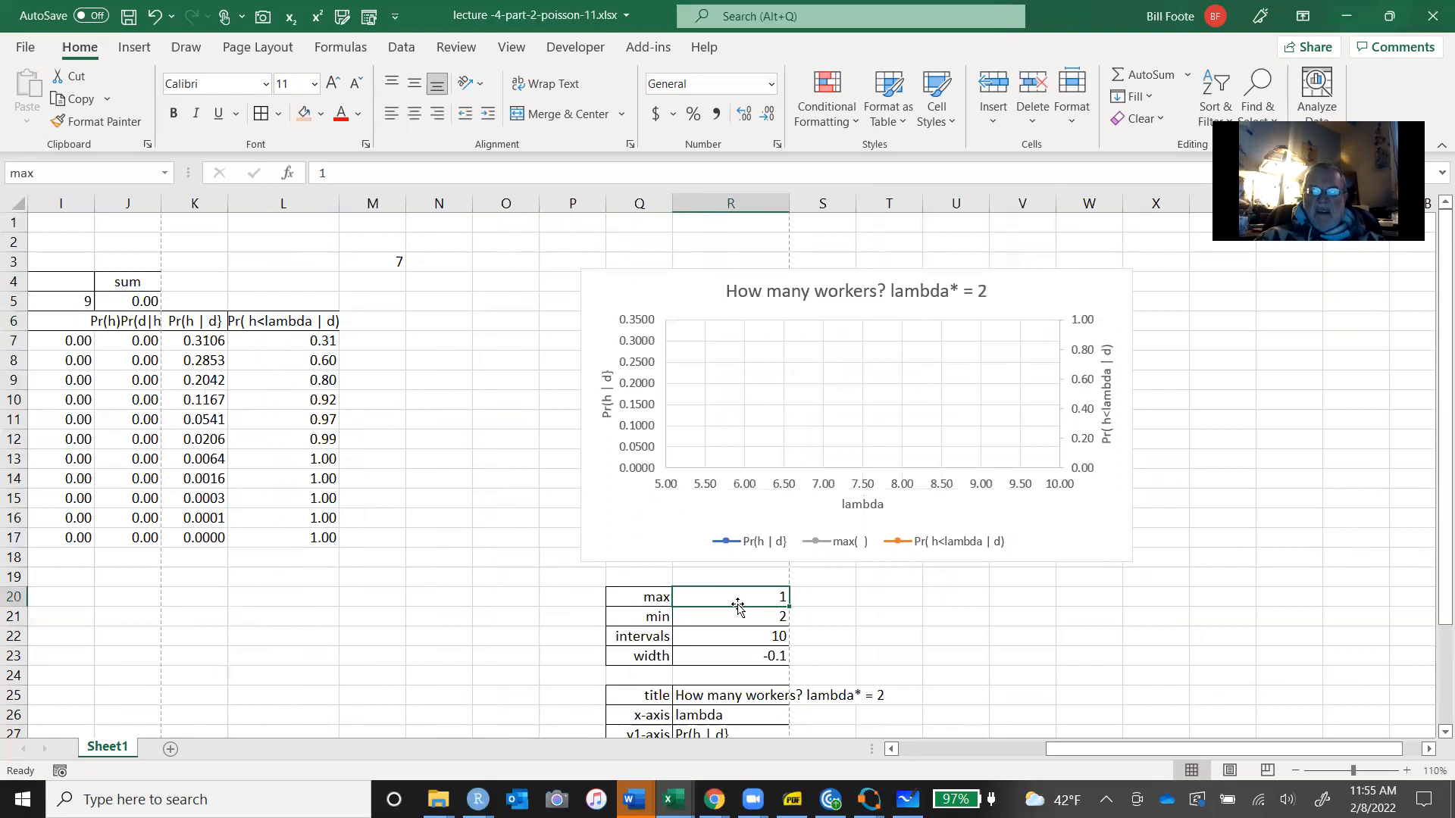
type("12")
key("Return")
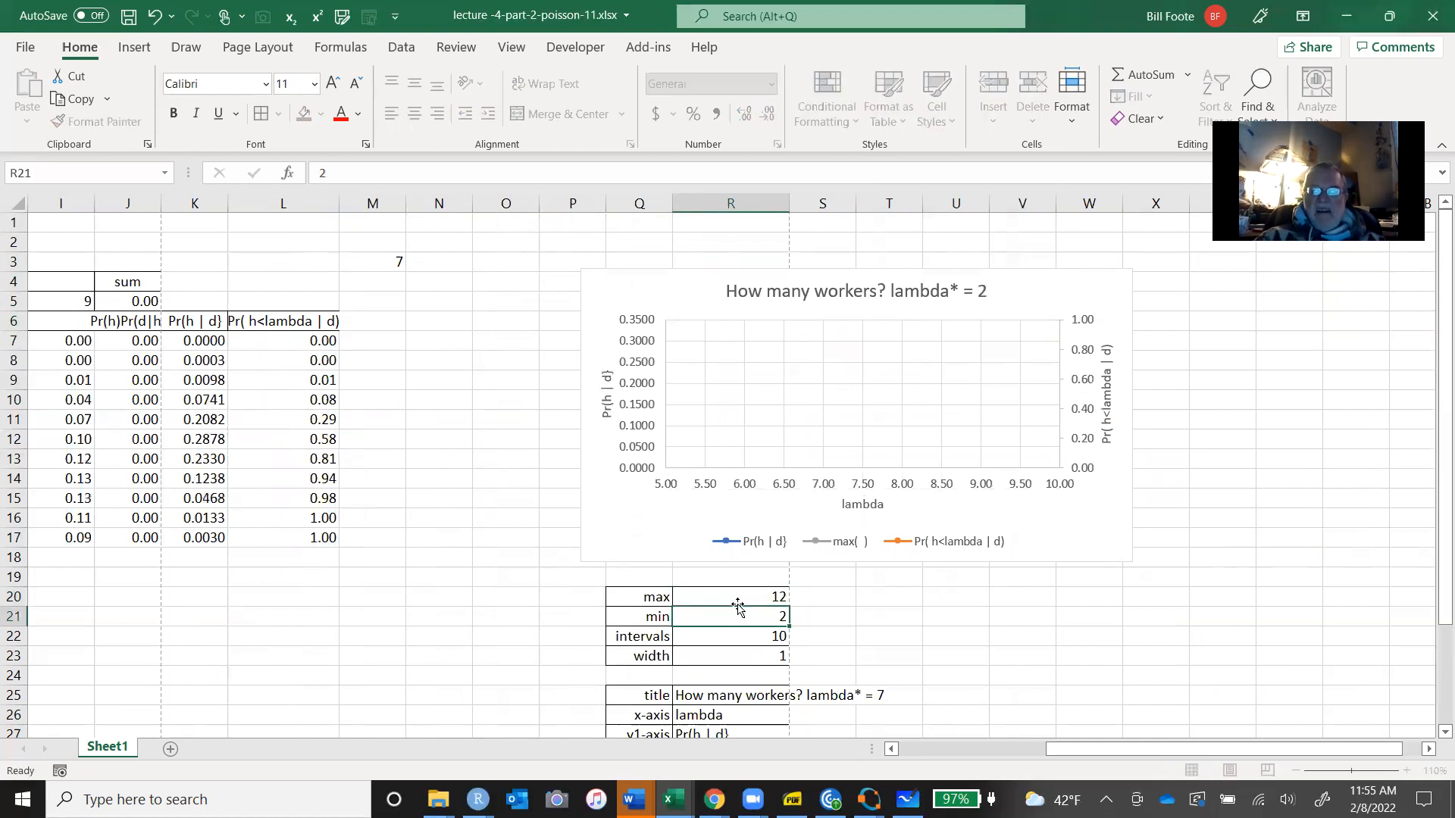
type("1")
key("Return")
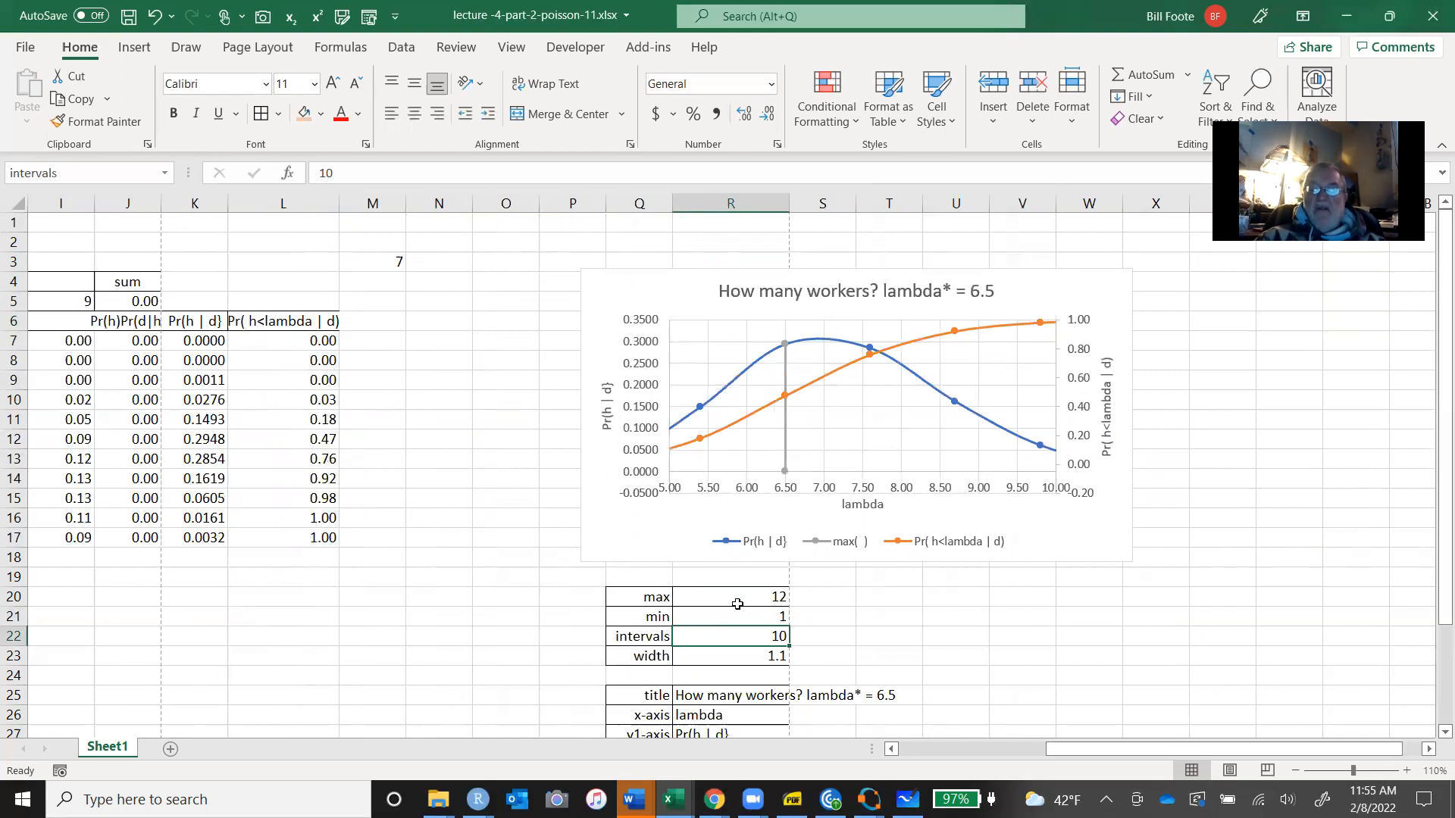
Check the width formula in the parameter table and return to the max value.
key("Down")
key("Down")
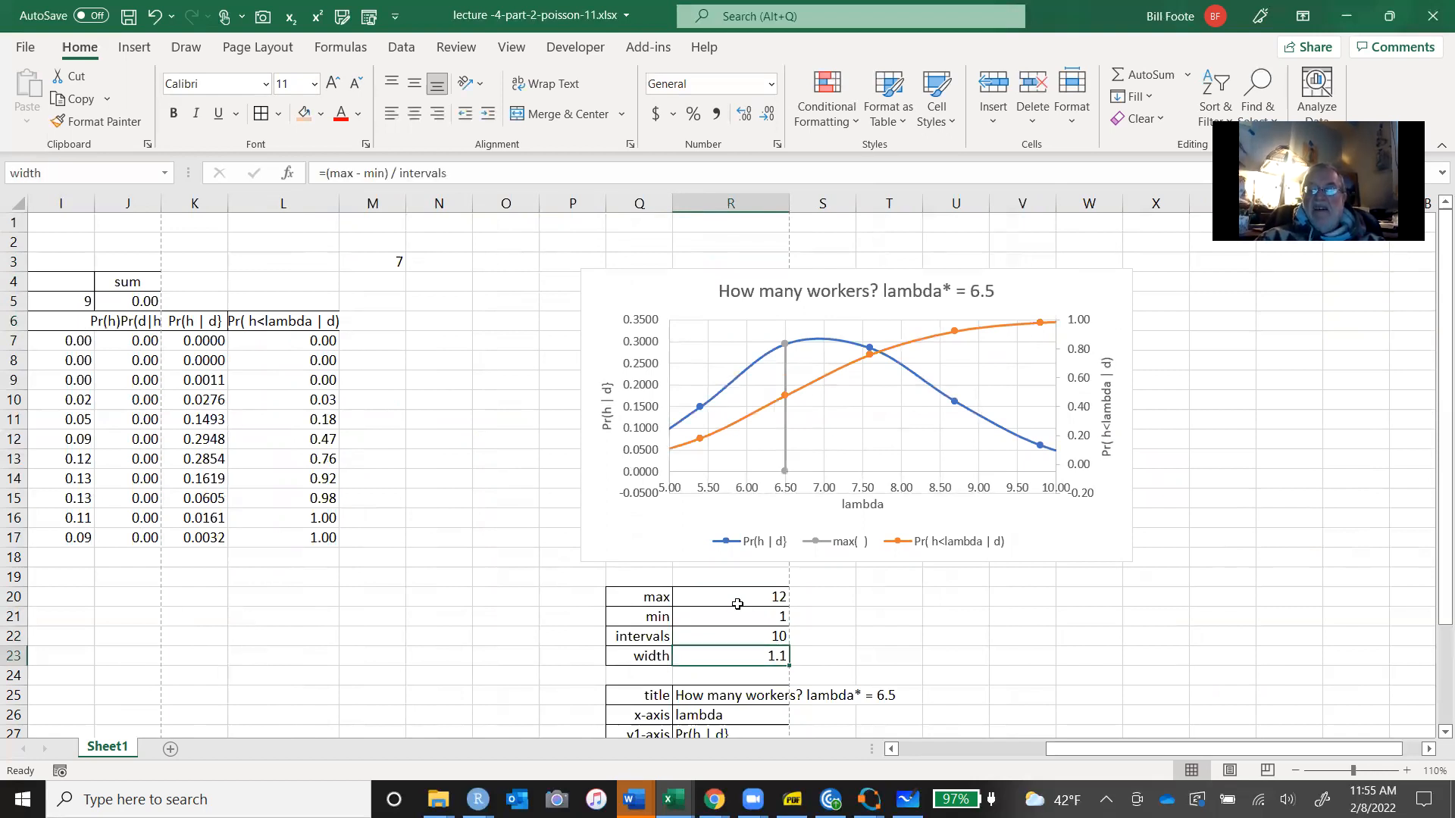
key("Up")
key("Up")
key("Up")
key("Up")
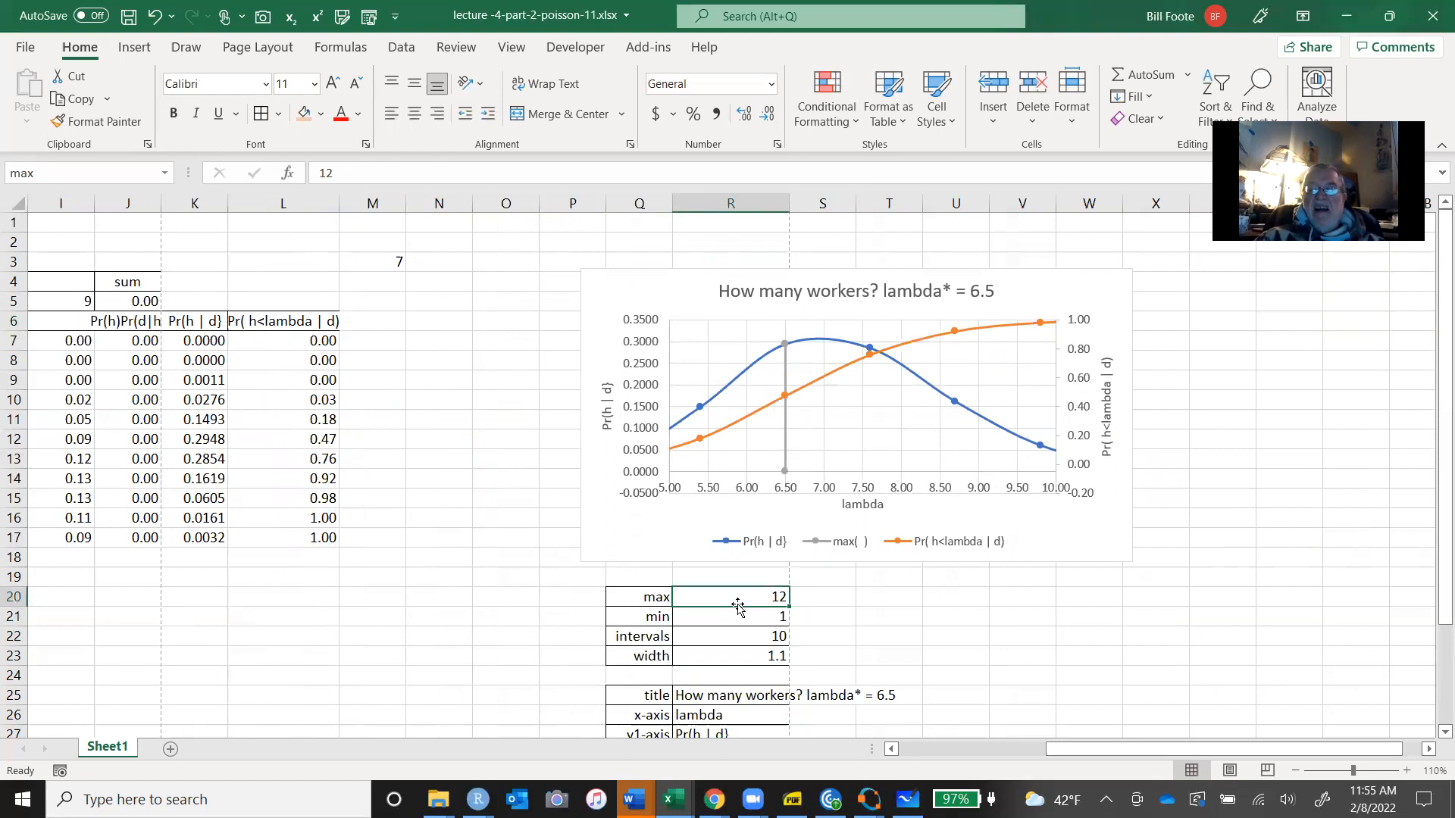